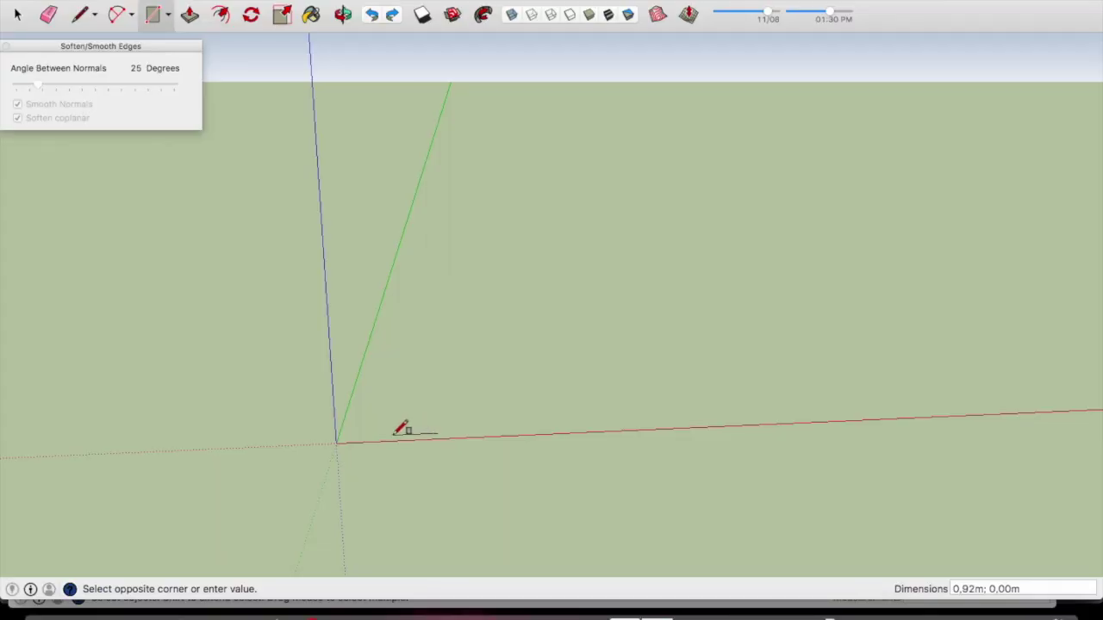
# Draw a long, narrow rectangle on the ground plane near the axes origin
pyautogui.press('o')
pyautogui.moveTo(422, 412); pyautogui.dragTo(342, 413)
pyautogui.press('r')
pyautogui.keyDown('shift'); pyautogui.moveTo(342, 414); pyautogui.dragTo(423, 468, button='middle'); pyautogui.keyUp('shift')
pyautogui.click(310, 423)
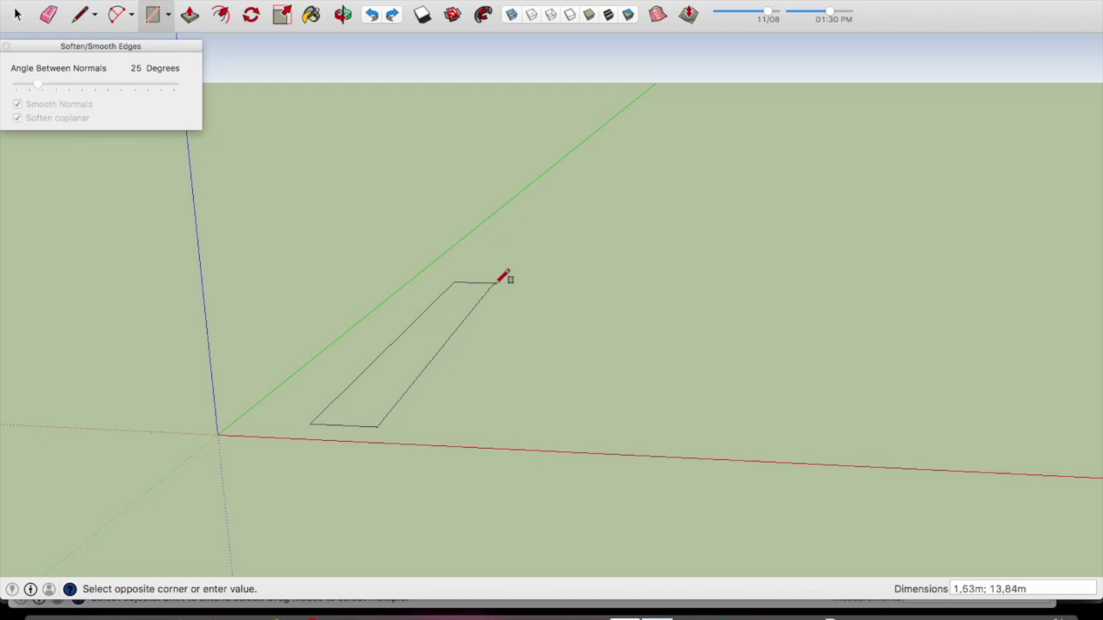
pyautogui.click(496, 282)
pyautogui.rightClick(786, 614)
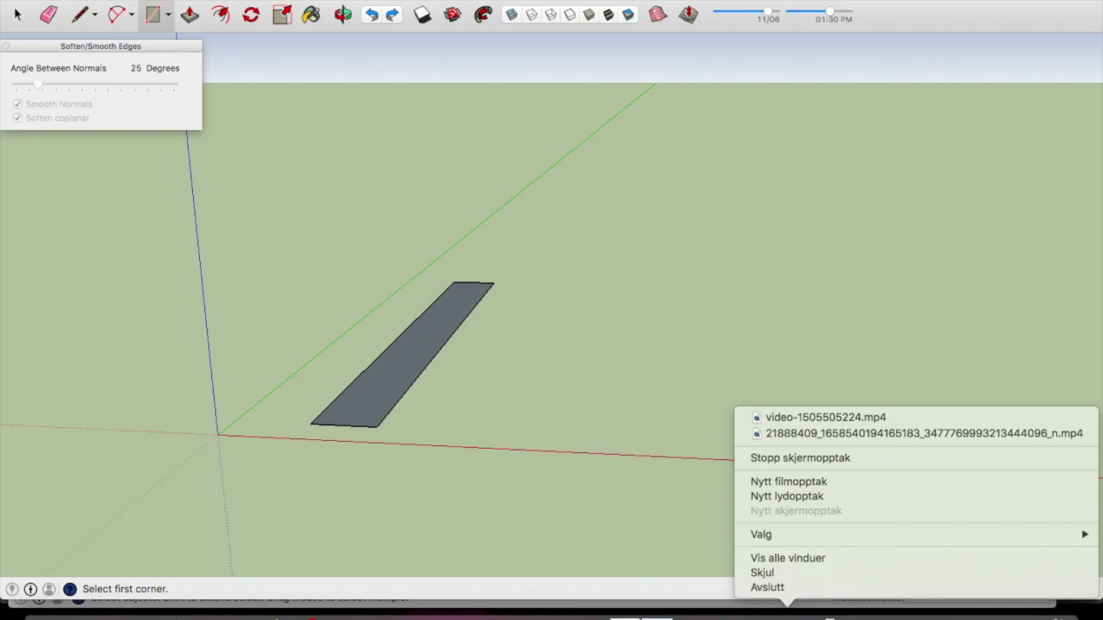
pyautogui.click(646, 548)
# Split the rectangle lengthwise with a line and erase its left half
pyautogui.press('l')
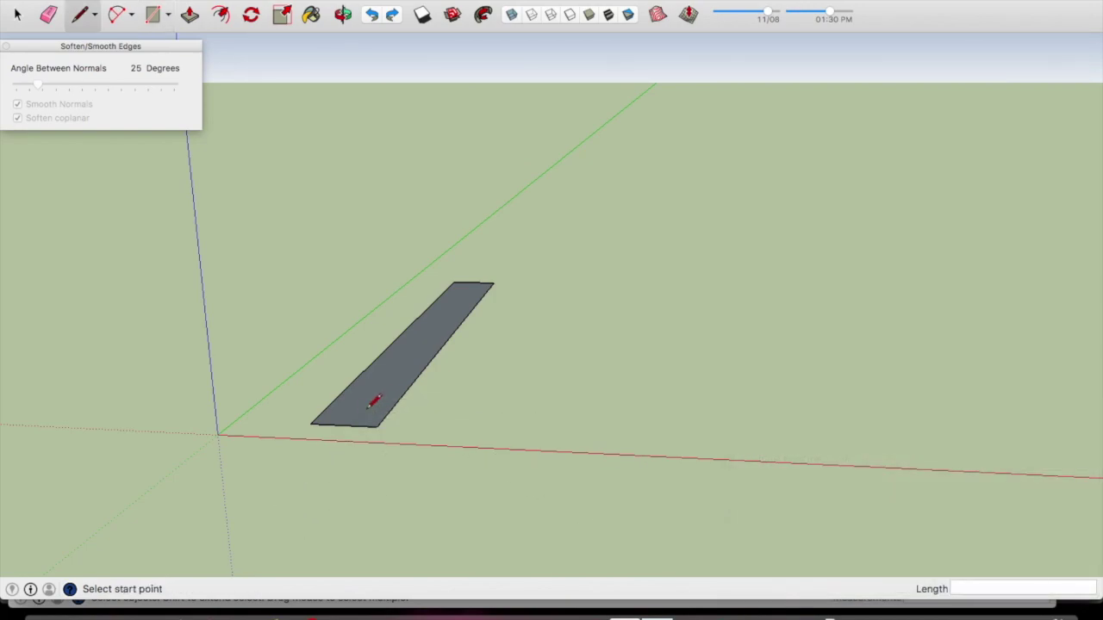
pyautogui.moveTo(374, 402); pyautogui.dragTo(410, 441, button='middle')
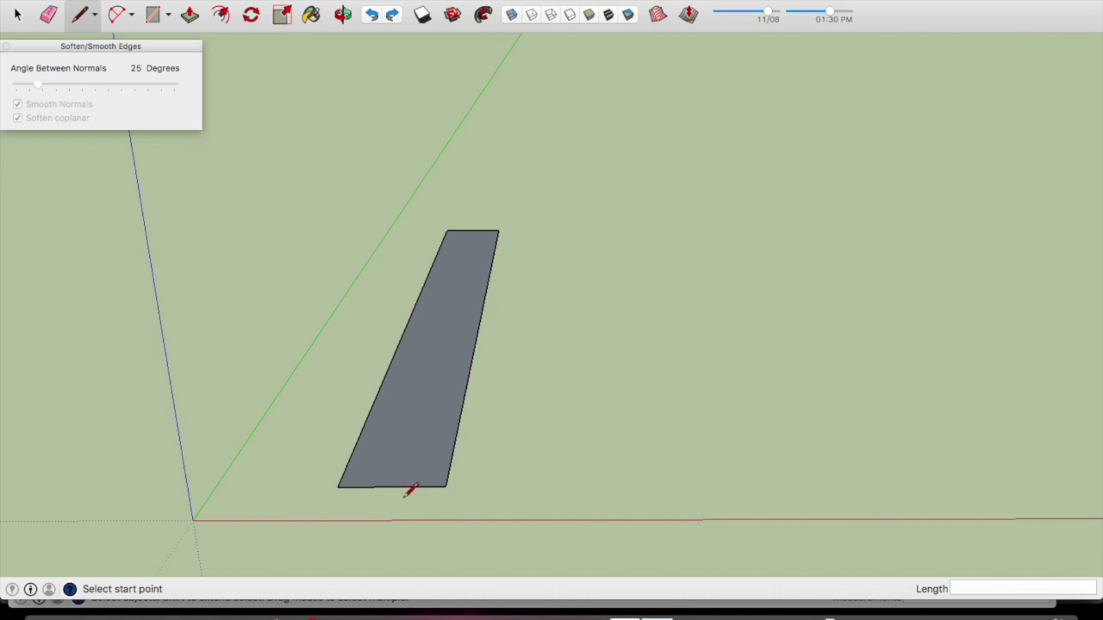
pyautogui.click(472, 230)
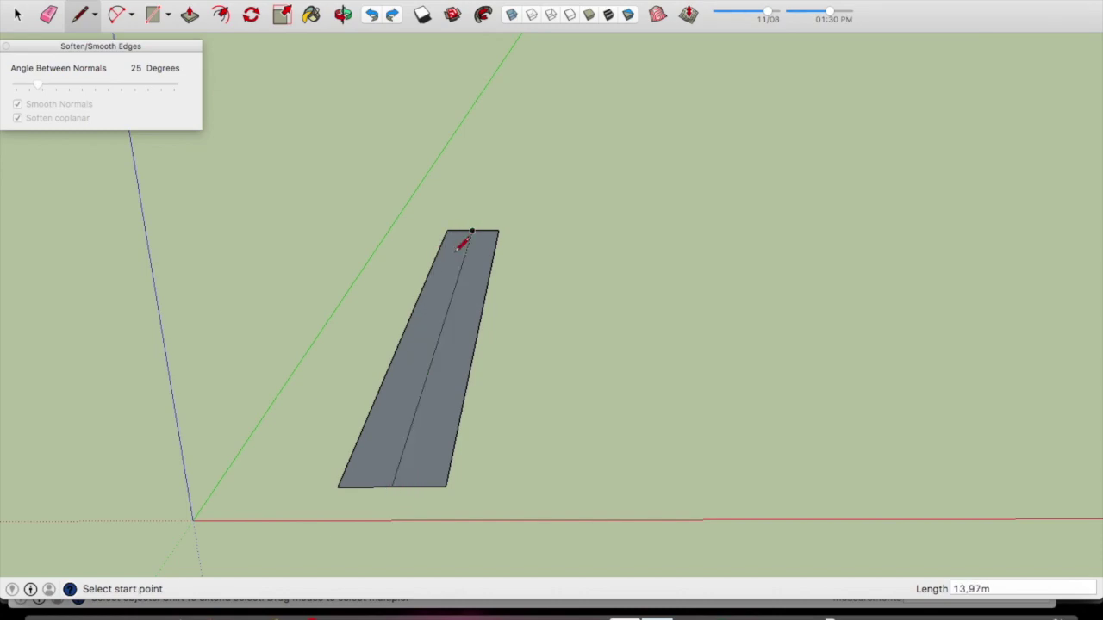
pyautogui.press('e')
pyautogui.moveTo(448, 231); pyautogui.dragTo(375, 472)
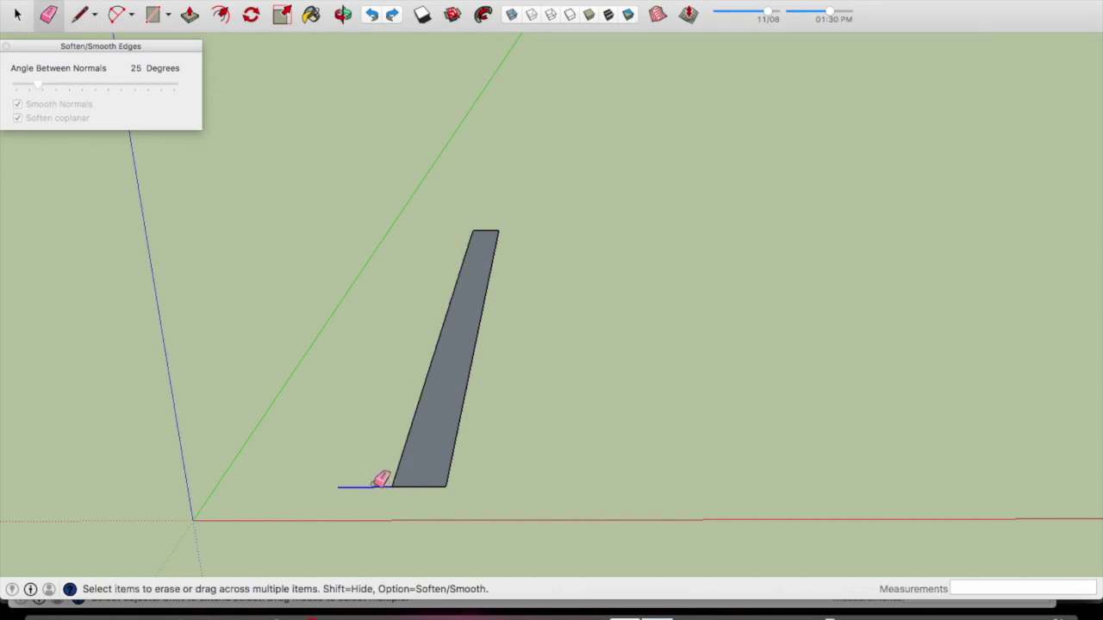
# Arc the strip's left edge up to the top-right corner and erase the cut-off corner
pyautogui.press('a')
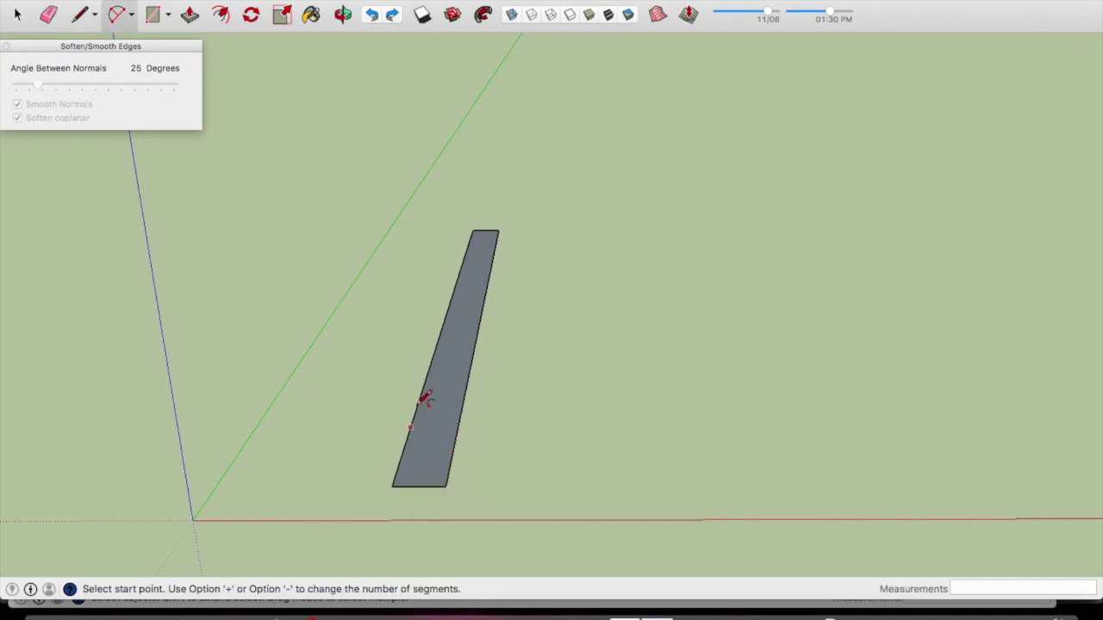
pyautogui.click(447, 313)
pyautogui.click(498, 231)
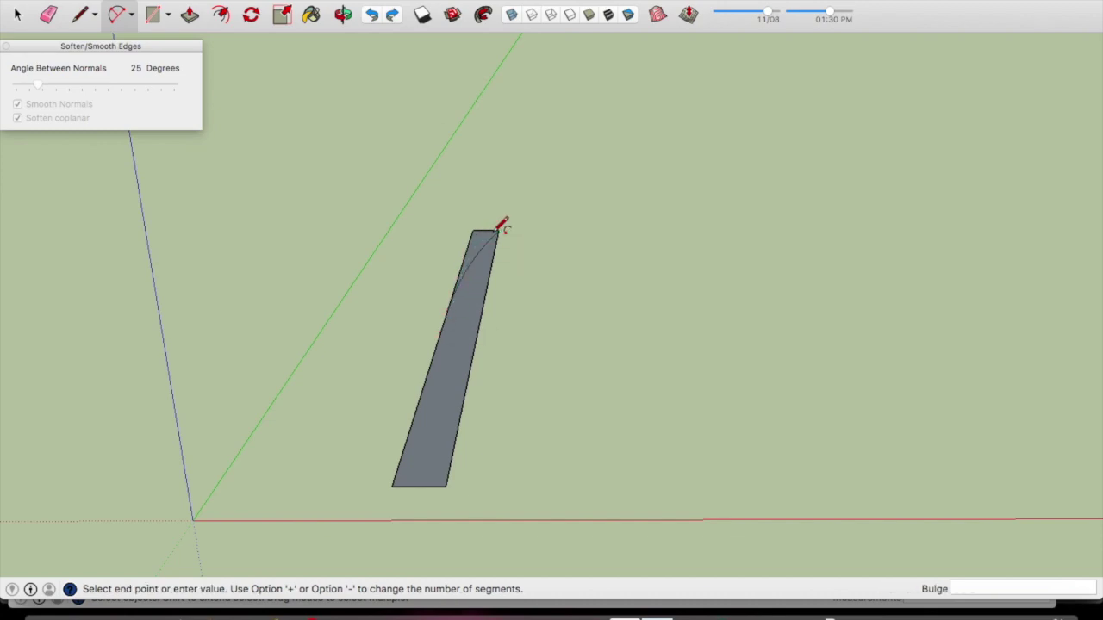
pyautogui.click(493, 221)
pyautogui.press('e')
pyautogui.moveTo(489, 228); pyautogui.dragTo(473, 231)
pyautogui.moveTo(473, 231)
pyautogui.mouseDown(button='middle')
pyautogui.moveTo(763, 291)
pyautogui.moveTo(807, 320)
pyautogui.mouseUp(button='middle')
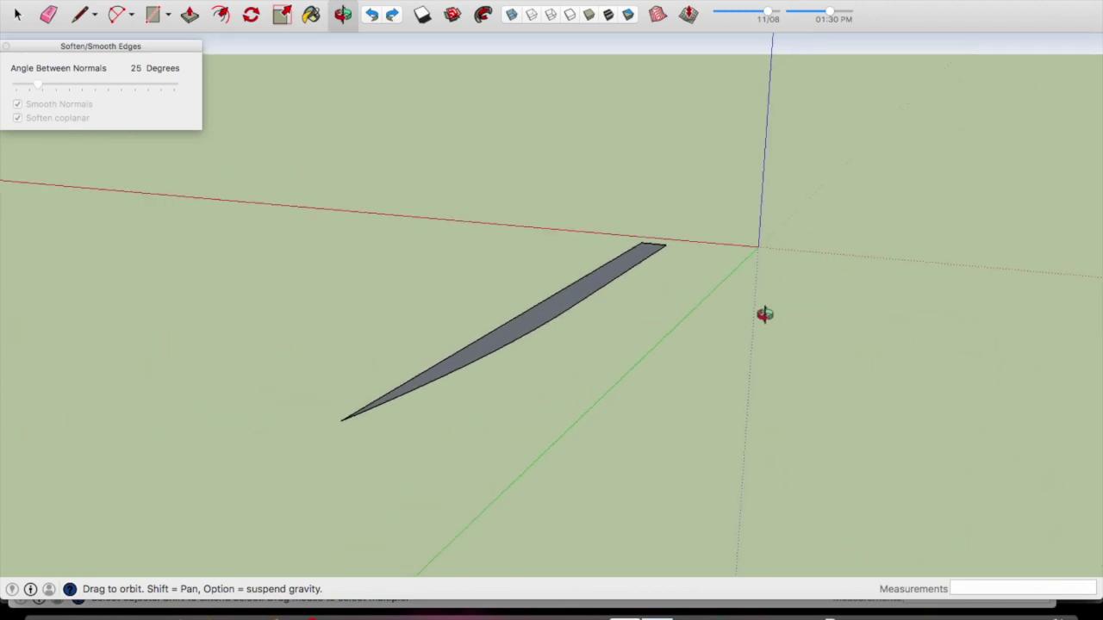
# Copy and paste the curved strip, then rotate the copy 90° upright about its top corner
pyautogui.press('space')
pyautogui.press('super+c')
pyautogui.press('super+v')
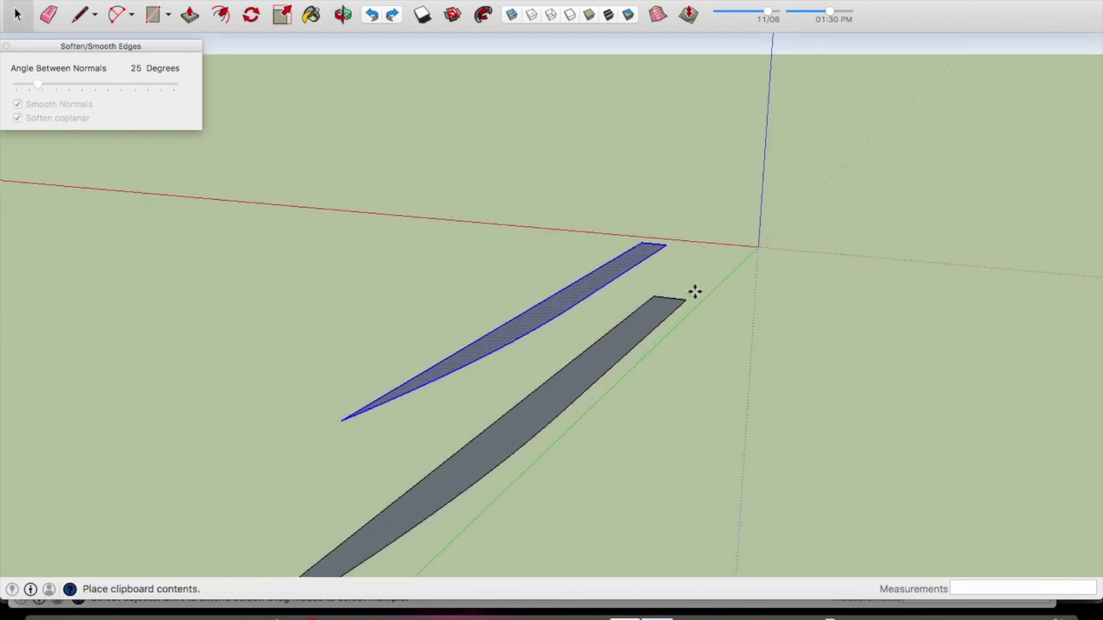
pyautogui.press('q')
pyautogui.moveTo(668, 274)
pyautogui.mouseDown(button='middle')
pyautogui.moveTo(710, 293)
pyautogui.moveTo(775, 227)
pyautogui.mouseUp(button='middle')
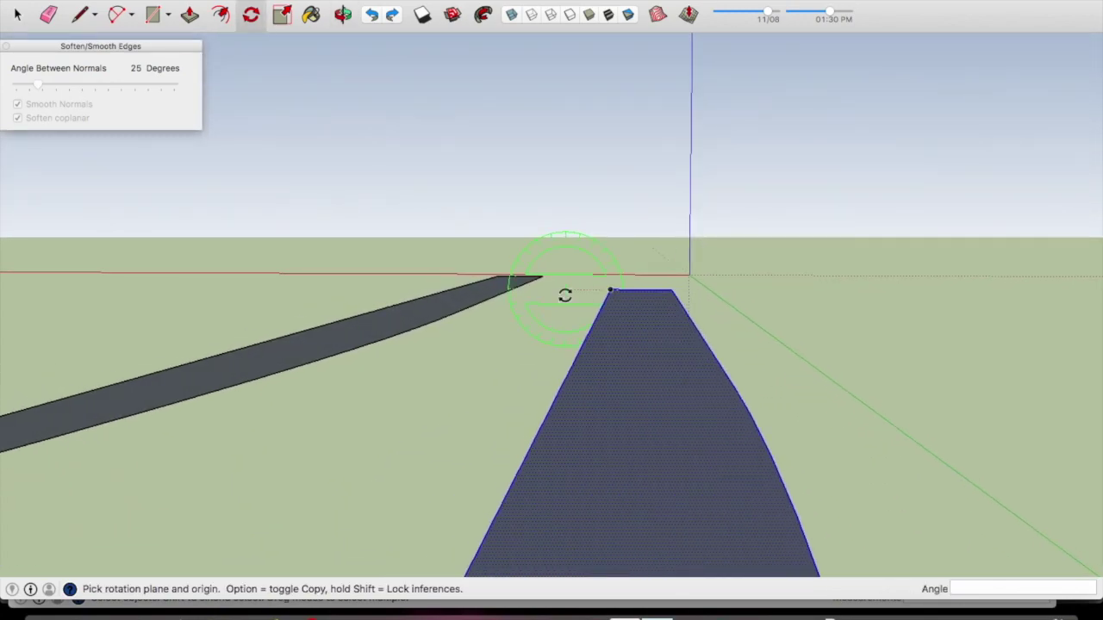
pyautogui.moveTo(616, 288); pyautogui.dragTo(615, 254)
pyautogui.click(627, 244)
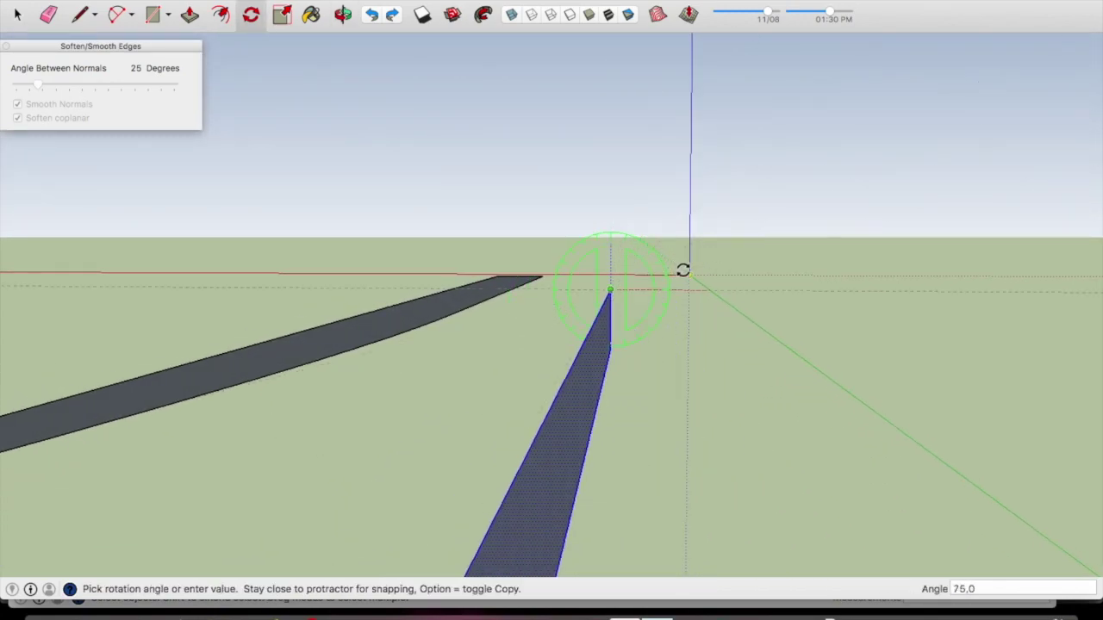
pyautogui.click(690, 277)
# Move the upright copy into place beneath the flat strip
pyautogui.press('m')
pyautogui.click(609, 293)
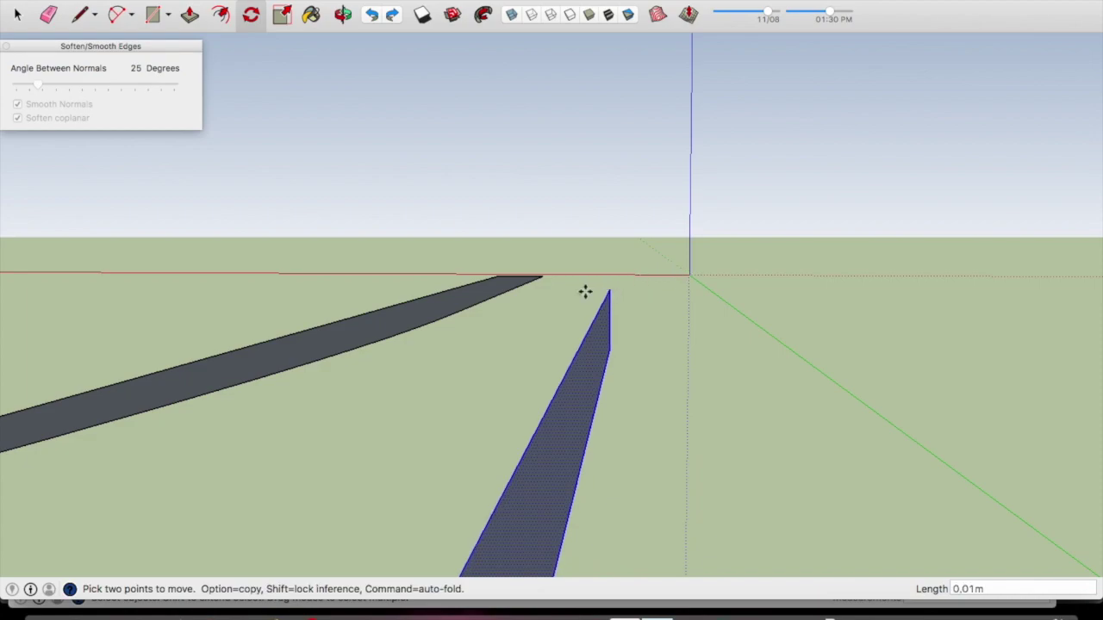
pyautogui.click(502, 274)
pyautogui.press('space')
pyautogui.click(642, 318)
pyautogui.moveTo(643, 318); pyautogui.dragTo(514, 316, button='middle')
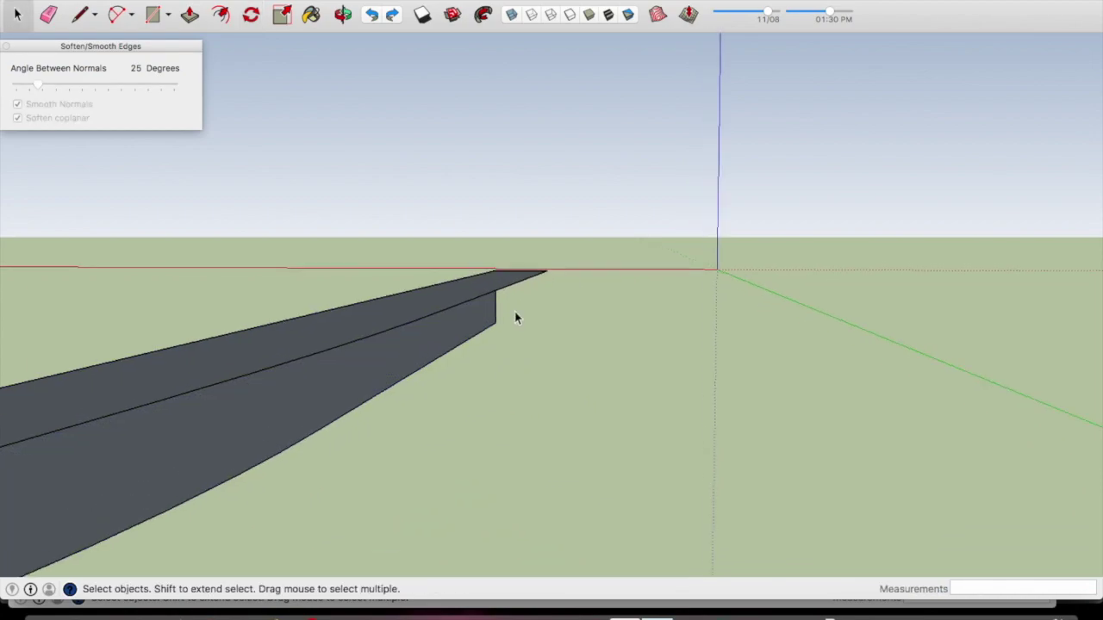
pyautogui.moveTo(514, 311)
pyautogui.mouseDown()
pyautogui.moveTo(505, 290)
pyautogui.moveTo(522, 251)
pyautogui.mouseUp()
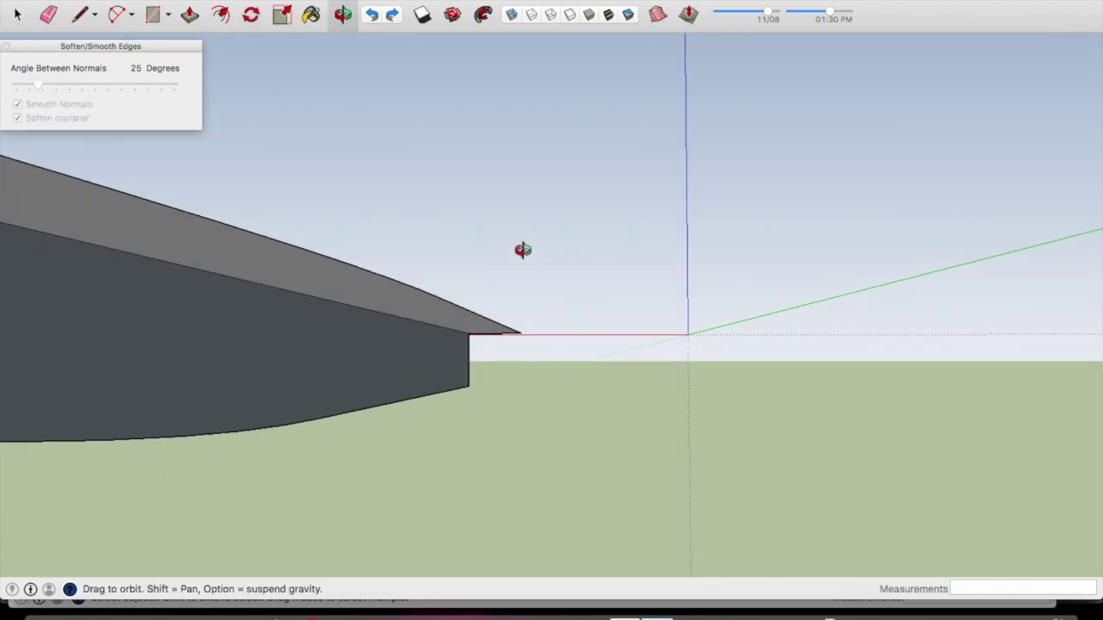
# Draw a vertical edge from the top strip's outer corner down to ground level
pyautogui.press('a')
pyautogui.press('o')
pyautogui.moveTo(472, 383)
pyautogui.mouseDown()
pyautogui.moveTo(529, 388)
pyautogui.moveTo(659, 354)
pyautogui.moveTo(591, 301)
pyautogui.moveTo(485, 399)
pyautogui.moveTo(662, 359)
pyautogui.moveTo(727, 374)
pyautogui.mouseUp()
pyautogui.scroll(-3, 659, 354)
pyautogui.scroll(5, 684, 335)
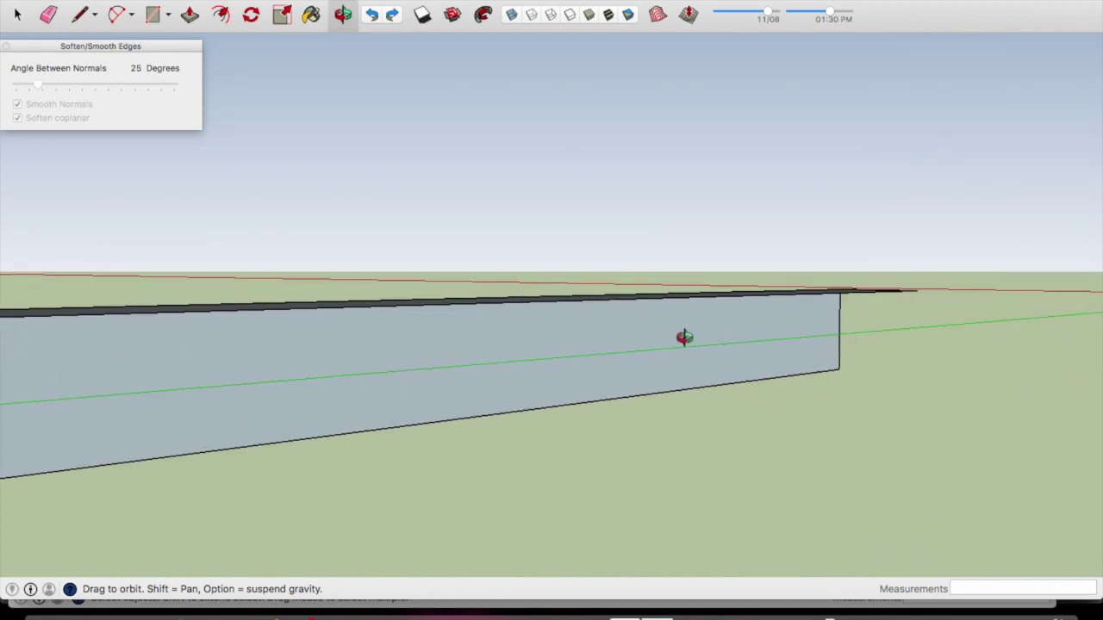
pyautogui.moveTo(684, 335); pyautogui.dragTo(841, 288)
pyautogui.press('a')
pyautogui.click(774, 370)
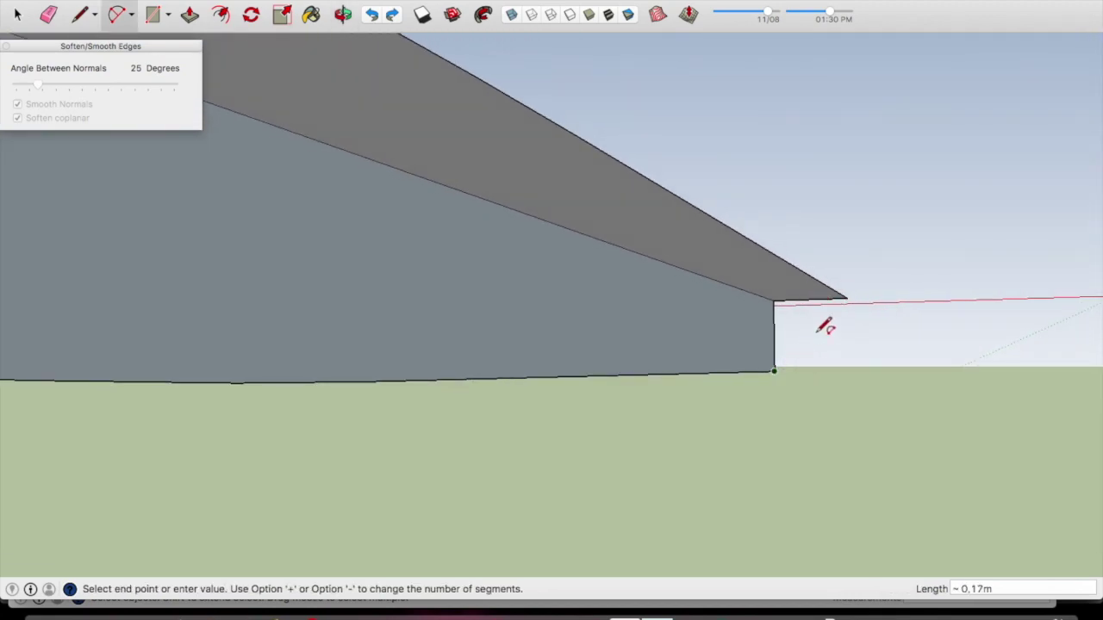
pyautogui.press('l')
pyautogui.click(847, 298)
pyautogui.click(856, 367)
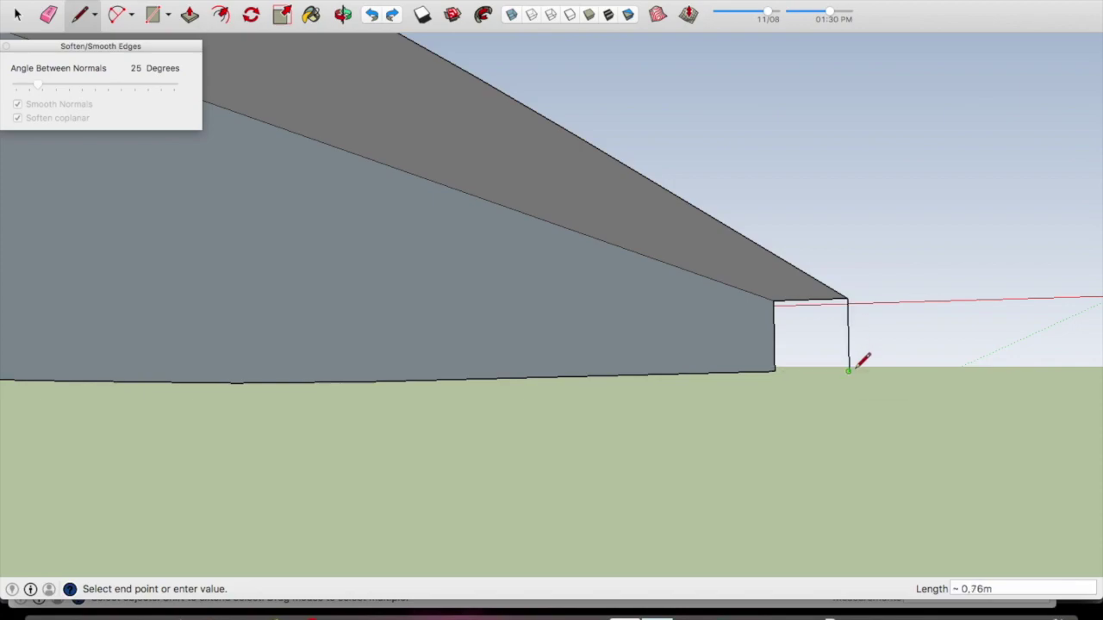
# Draw an arc from the vertical edge's foot to the hull's pointed tip, rounding the bottom
pyautogui.press('a')
pyautogui.click(850, 370)
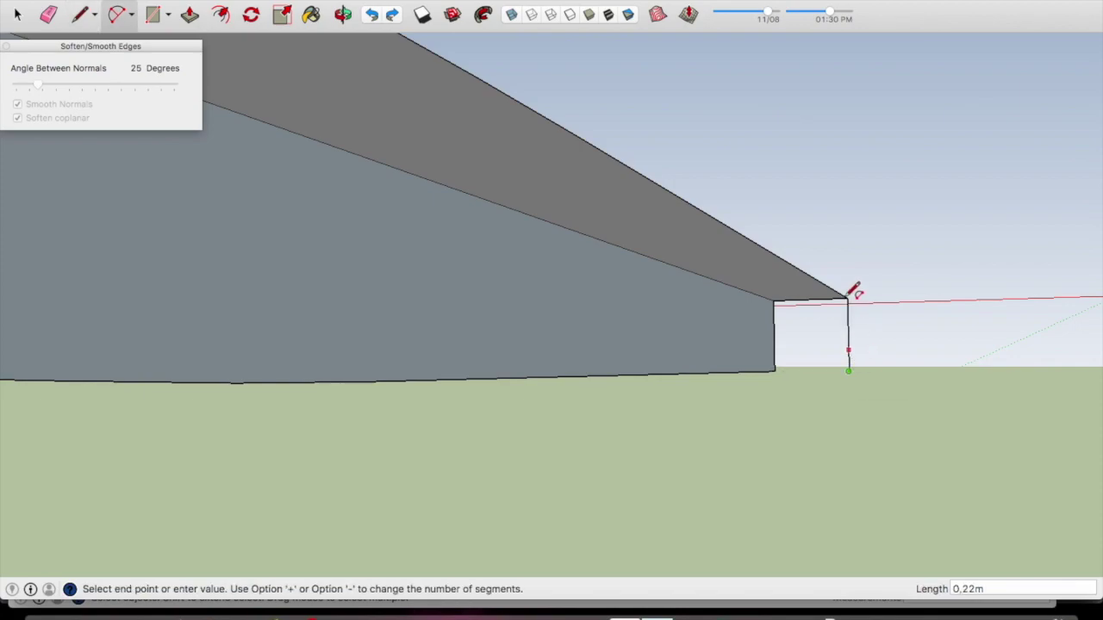
pyautogui.moveTo(853, 291); pyautogui.dragTo(848, 296, button='middle')
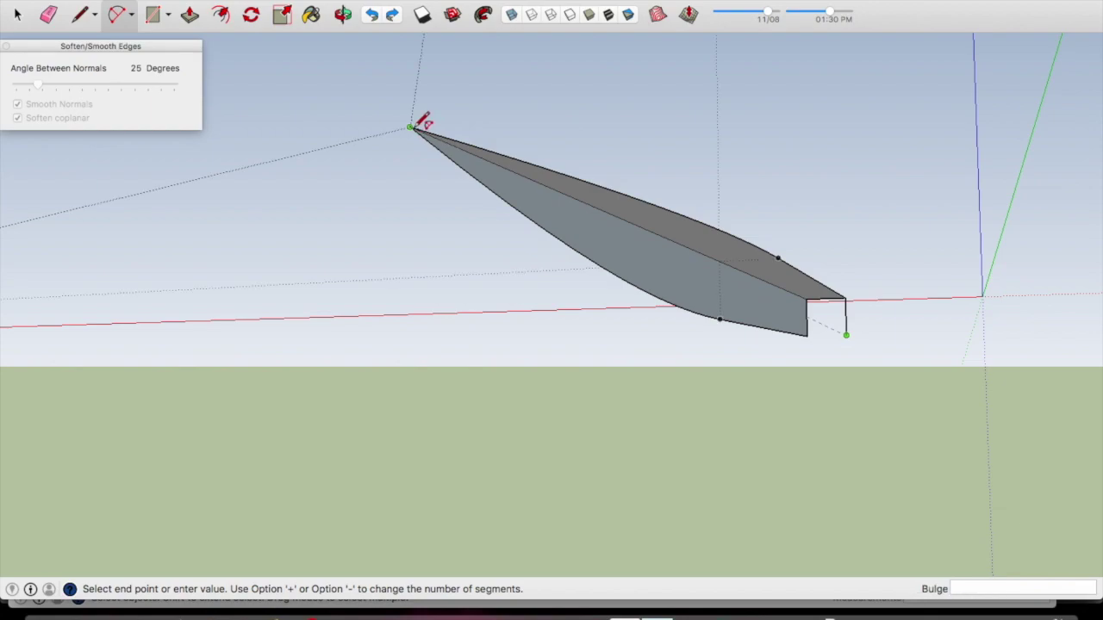
pyautogui.moveTo(417, 126)
pyautogui.mouseDown(button='middle')
pyautogui.moveTo(505, 138)
pyautogui.moveTo(550, 189)
pyautogui.moveTo(571, 191)
pyautogui.mouseUp(button='middle')
pyautogui.click(564, 186)
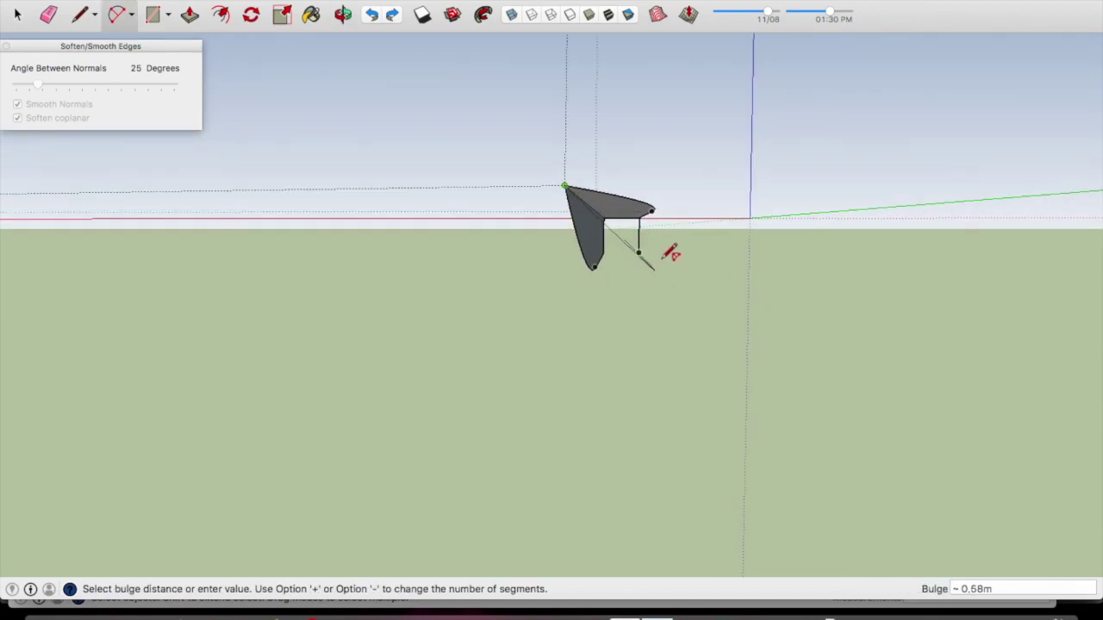
pyautogui.click(671, 252)
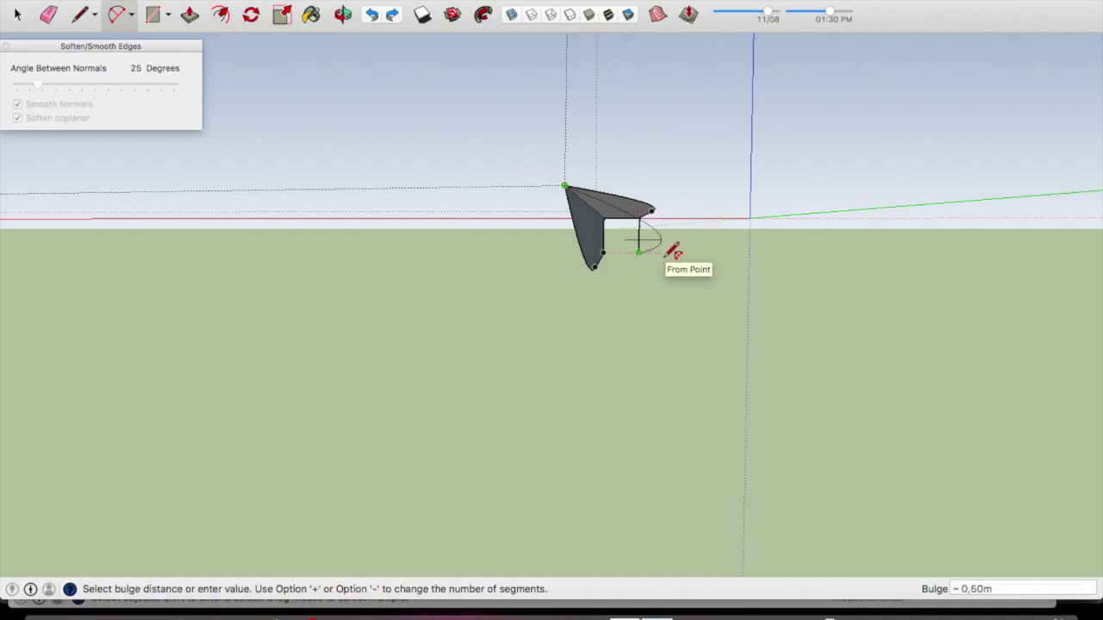
# Add a second arc on the end profile and check the curved end
pyautogui.moveTo(671, 251)
pyautogui.mouseDown(button='middle')
pyautogui.moveTo(615, 330)
pyautogui.moveTo(651, 274)
pyautogui.mouseUp(button='middle')
pyautogui.click(652, 236)
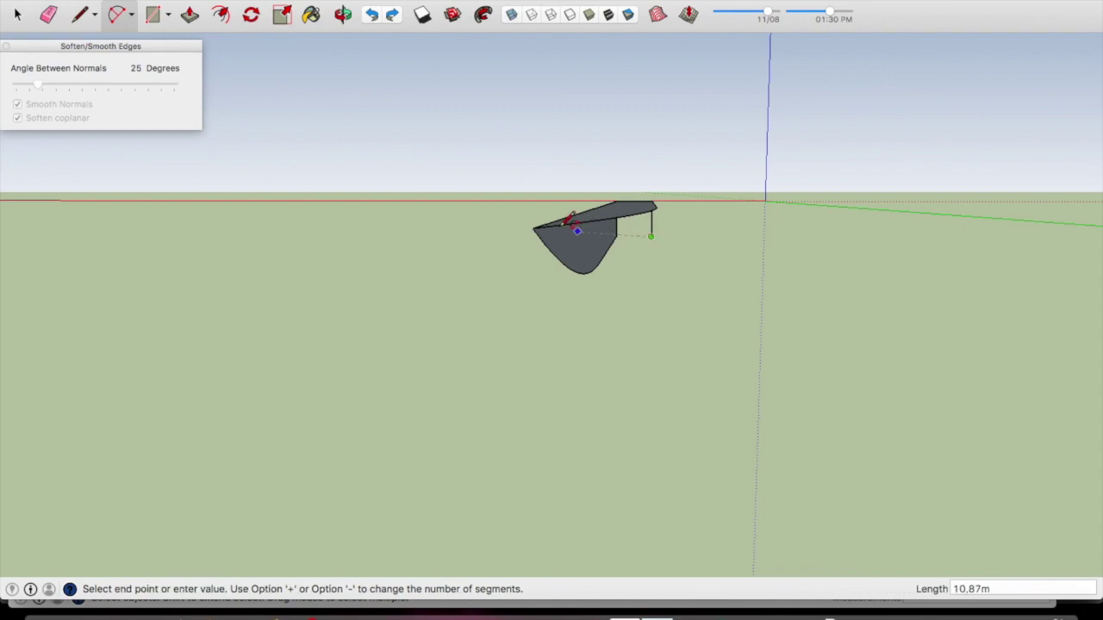
pyautogui.click(532, 228)
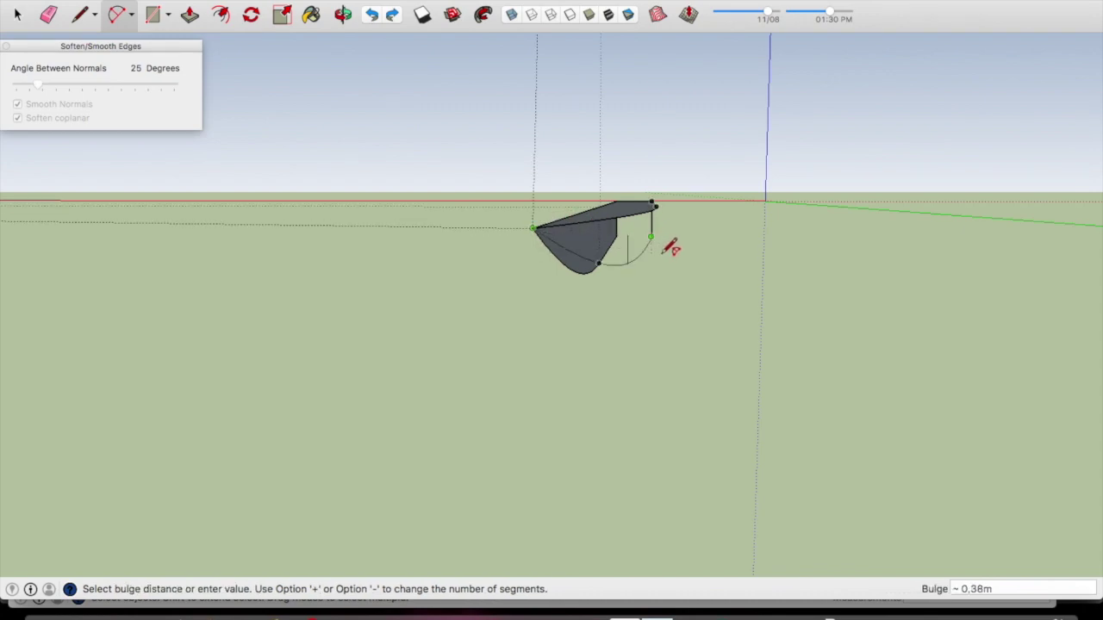
pyautogui.moveTo(664, 247)
pyautogui.mouseDown(button='middle')
pyautogui.moveTo(542, 255)
pyautogui.moveTo(657, 306)
pyautogui.moveTo(646, 241)
pyautogui.moveTo(663, 115)
pyautogui.moveTo(687, 128)
pyautogui.moveTo(632, 323)
pyautogui.moveTo(517, 290)
pyautogui.moveTo(617, 255)
pyautogui.moveTo(669, 218)
pyautogui.mouseUp(button='middle')
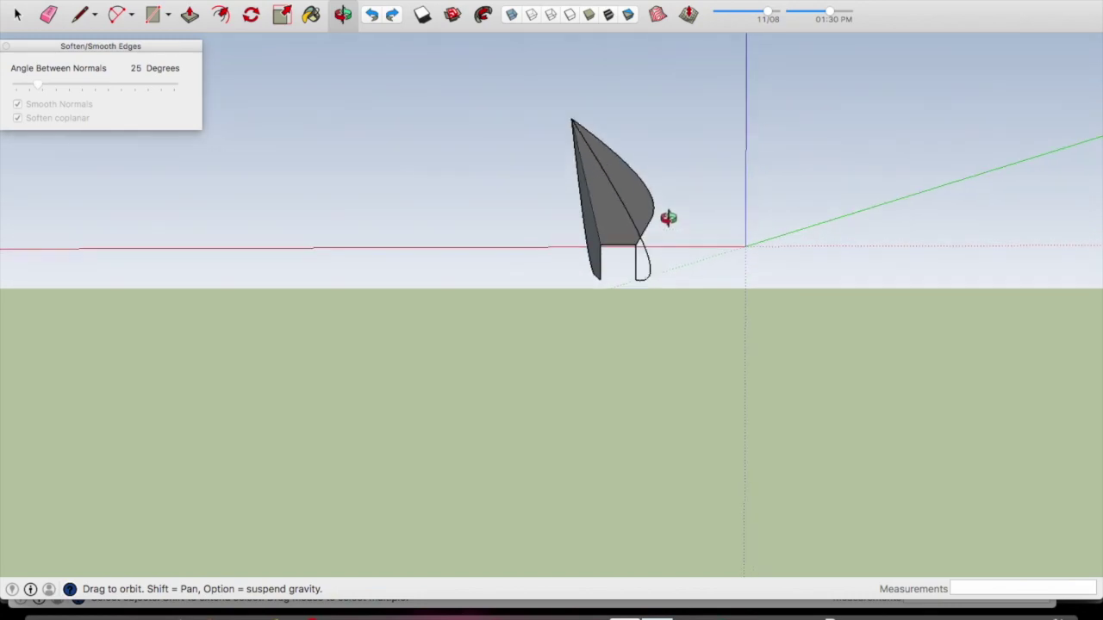
pyautogui.scroll(2, 636, 282)
pyautogui.scroll(2, 635, 283)
pyautogui.scroll(3, 635, 276)
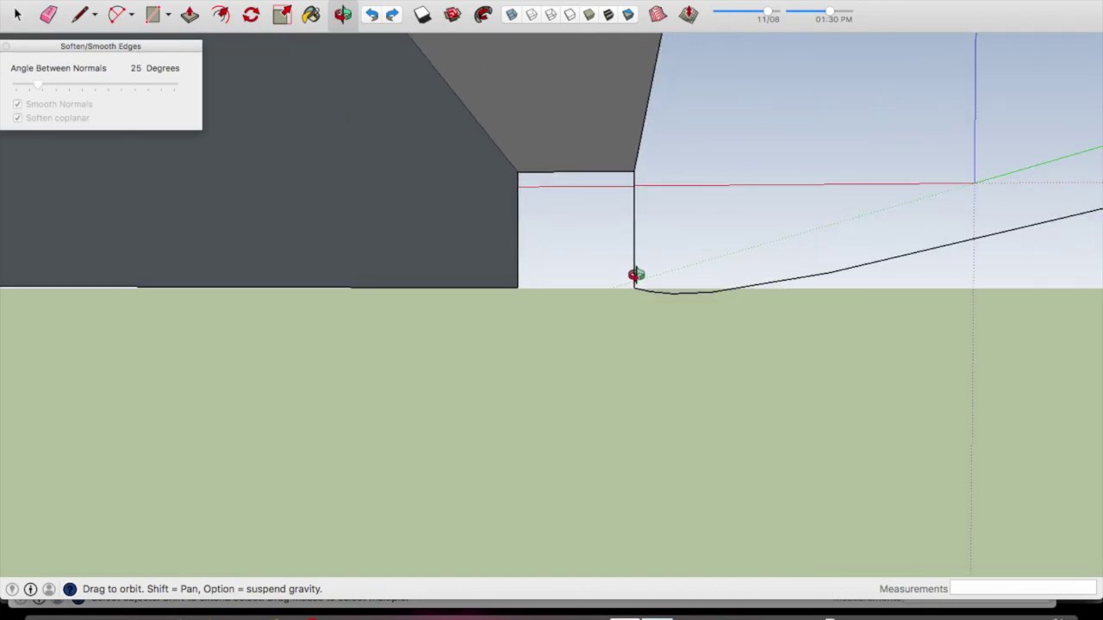
# Stretch the upright hull side face to a 1.31 scale along the red axis
pyautogui.press('space')
pyautogui.click(485, 274)
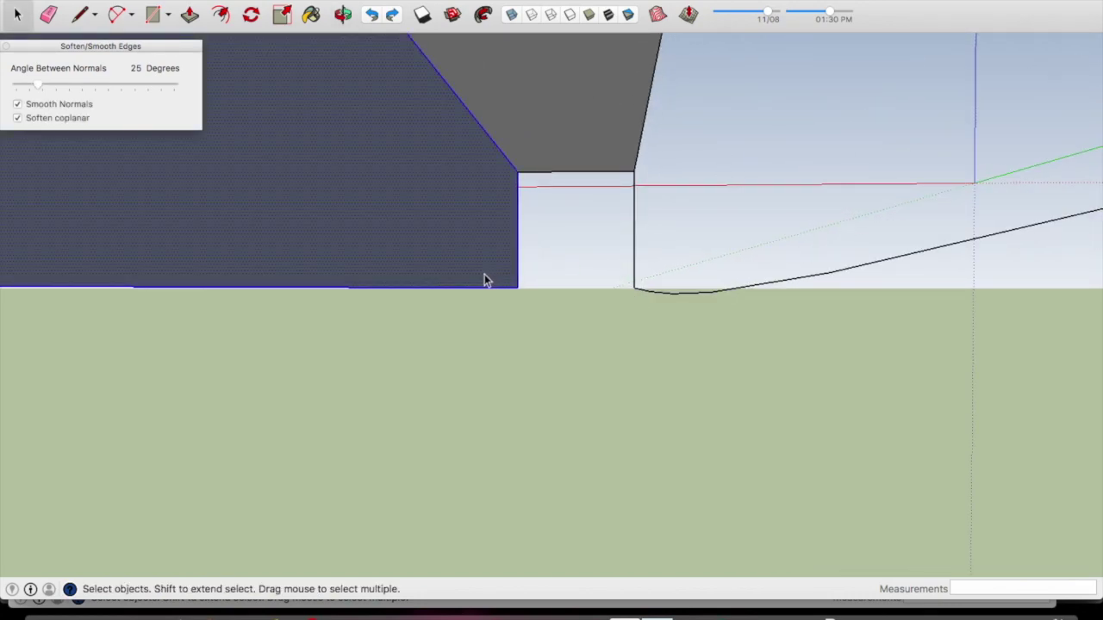
pyautogui.moveTo(520, 237); pyautogui.dragTo(521, 244, button='middle')
pyautogui.press('s')
pyautogui.moveTo(448, 276); pyautogui.dragTo(512, 239, button='middle')
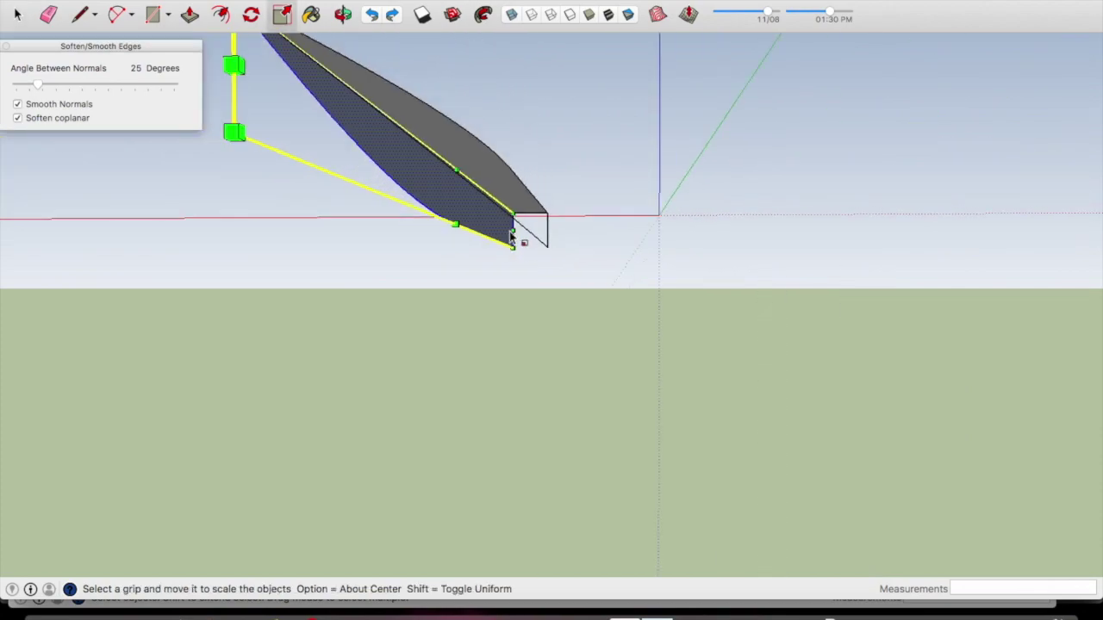
pyautogui.moveTo(453, 225); pyautogui.dragTo(454, 249)
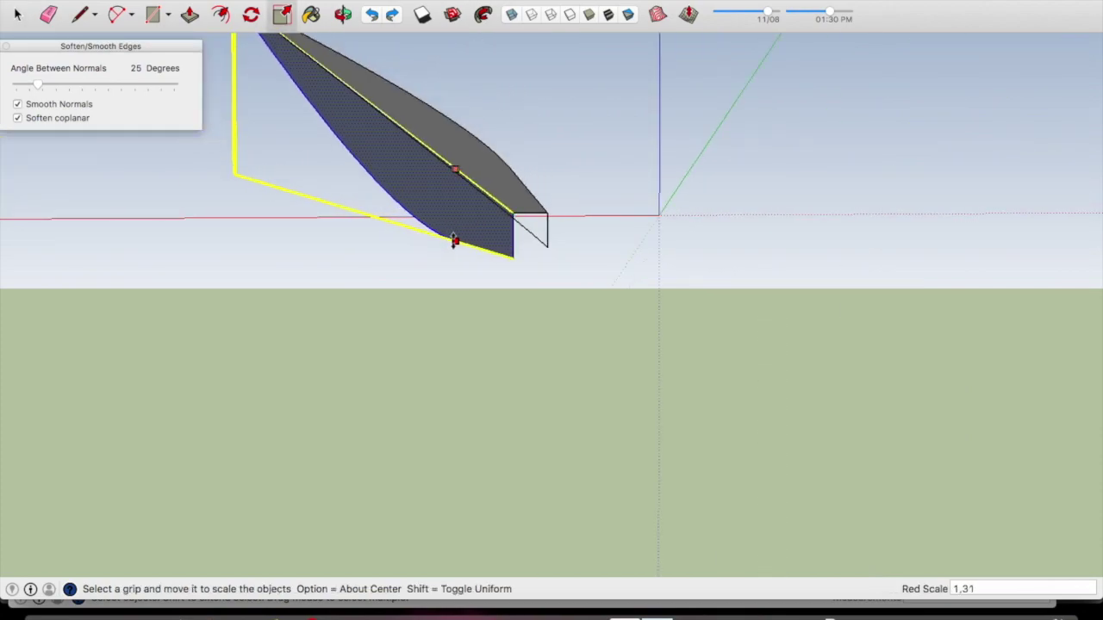
pyautogui.press('space')
pyautogui.moveTo(473, 234); pyautogui.dragTo(484, 233, button='middle')
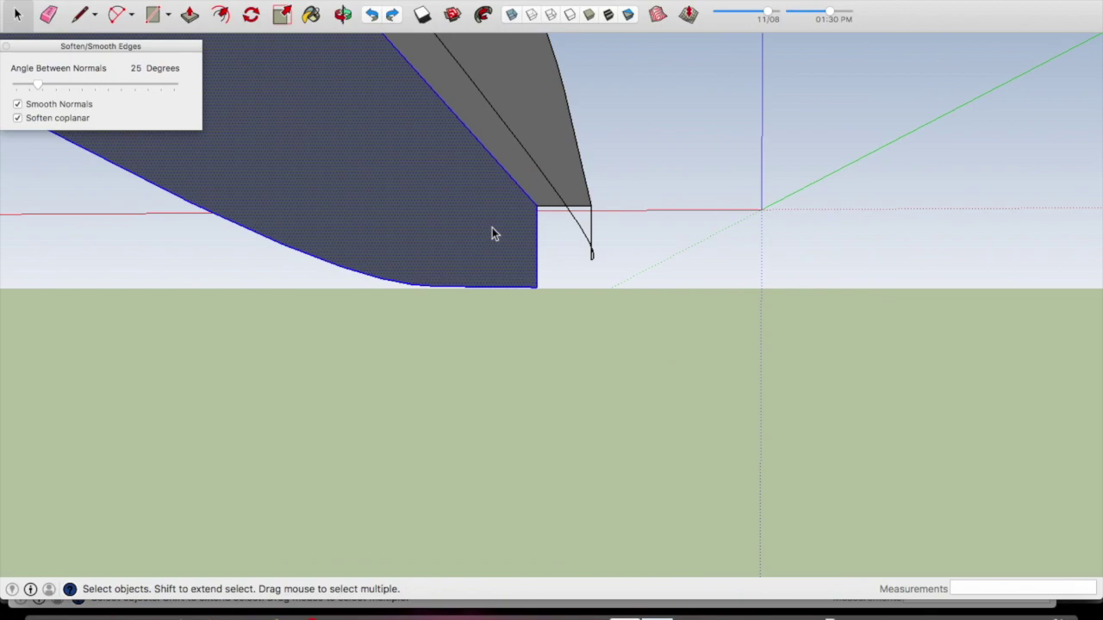
pyautogui.scroll(3, 570, 243)
# Draw a short line along the red axis, then an arc from its end to the boat tip
pyautogui.press('l')
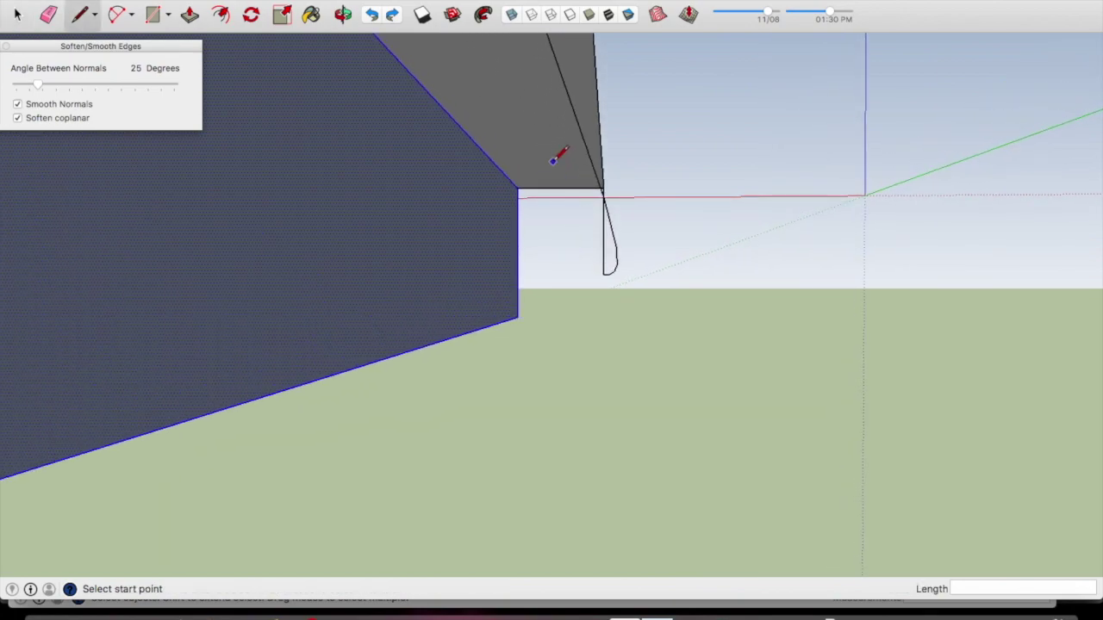
pyautogui.scroll(2, 553, 160)
pyautogui.click(626, 324)
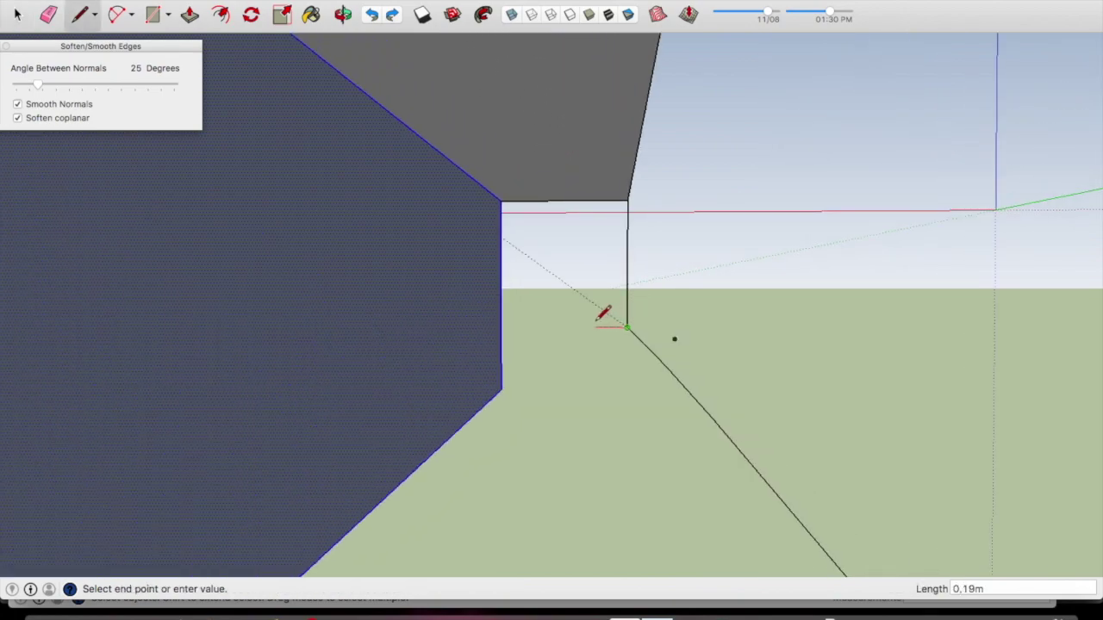
pyautogui.click(592, 327)
pyautogui.press('a')
pyautogui.click(592, 327)
pyautogui.scroll(-2, 570, 198)
pyautogui.scroll(-2, 565, 196)
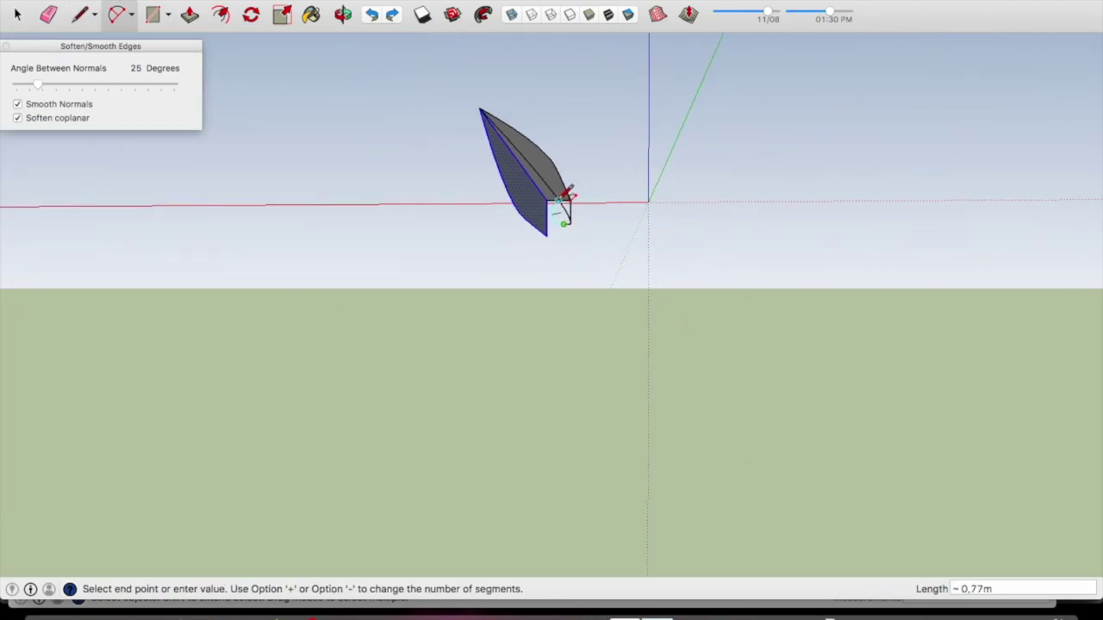
pyautogui.click(483, 110)
pyautogui.scroll(3, 552, 188)
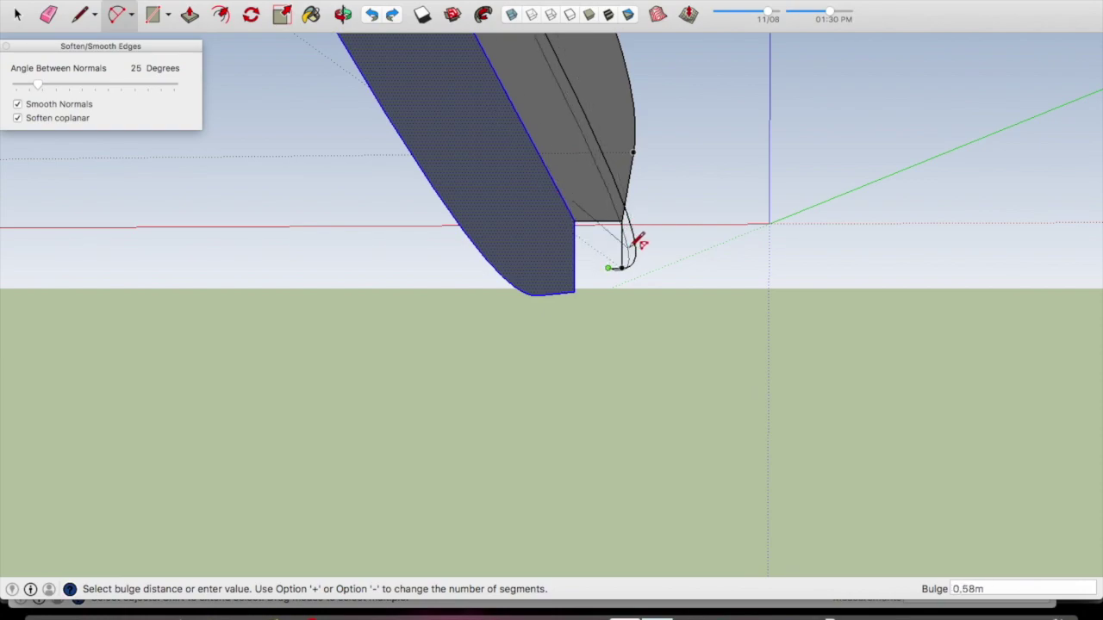
pyautogui.click(639, 242)
pyautogui.moveTo(621, 246)
pyautogui.mouseDown(button='middle')
pyautogui.moveTo(630, 306)
pyautogui.moveTo(643, 291)
pyautogui.mouseUp(button='middle')
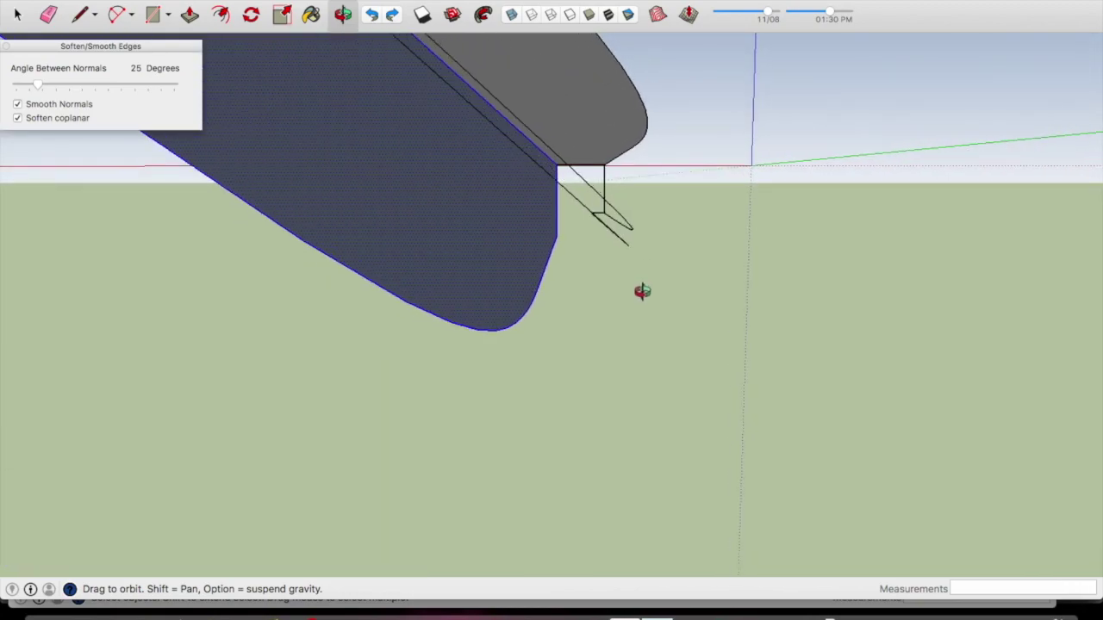
# Add a second rounded arc running to the hull tip
pyautogui.click(601, 207)
pyautogui.scroll(-3, 603, 215)
pyautogui.scroll(-2, 620, 249)
pyautogui.click(480, 144)
pyautogui.scroll(2, 598, 213)
pyautogui.scroll(4, 601, 216)
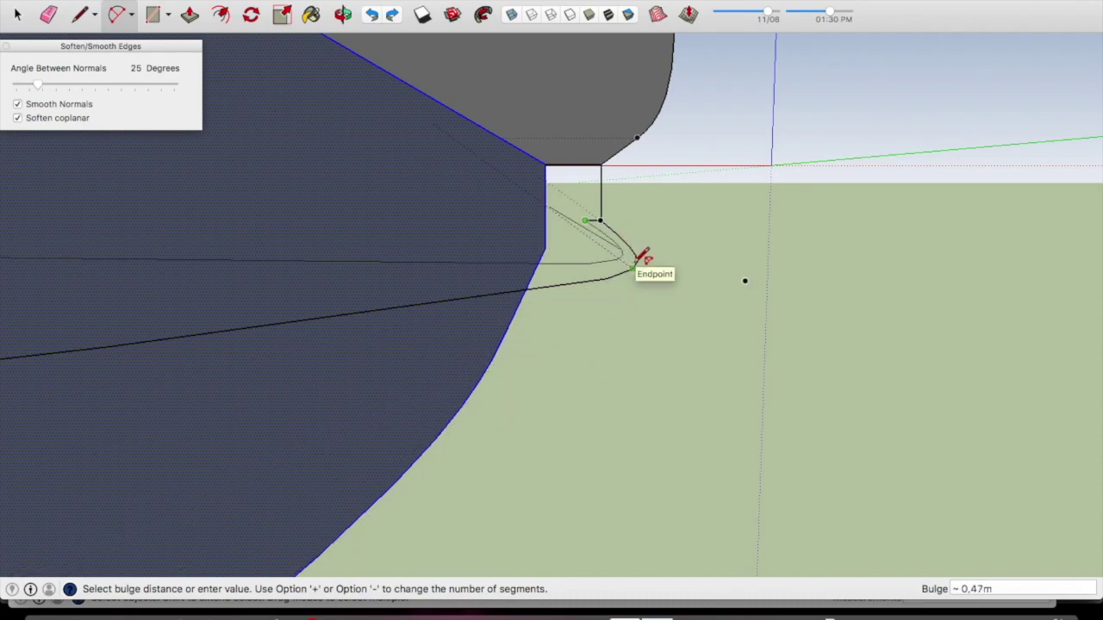
pyautogui.click(636, 266)
pyautogui.moveTo(640, 258)
pyautogui.mouseDown(button='middle')
pyautogui.moveTo(586, 267)
pyautogui.moveTo(606, 301)
pyautogui.moveTo(586, 288)
pyautogui.moveTo(563, 310)
pyautogui.moveTo(623, 263)
pyautogui.moveTo(543, 195)
pyautogui.moveTo(384, 236)
pyautogui.moveTo(556, 315)
pyautogui.moveTo(621, 275)
pyautogui.moveTo(549, 278)
pyautogui.moveTo(561, 283)
pyautogui.moveTo(521, 299)
pyautogui.moveTo(557, 321)
pyautogui.mouseUp(button='middle')
pyautogui.scroll(-3, 561, 283)
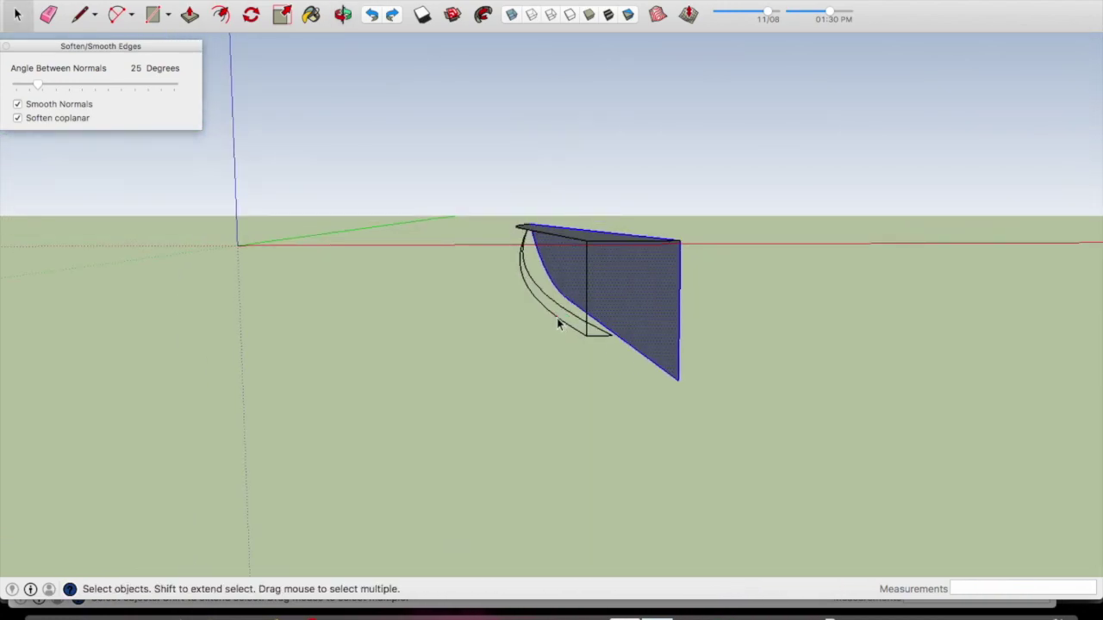
pyautogui.scroll(2, 634, 323)
# Curve the end face's lower edge with an arc from its corner to the lower vertex
pyautogui.press('a')
pyautogui.click(603, 343)
pyautogui.click(701, 411)
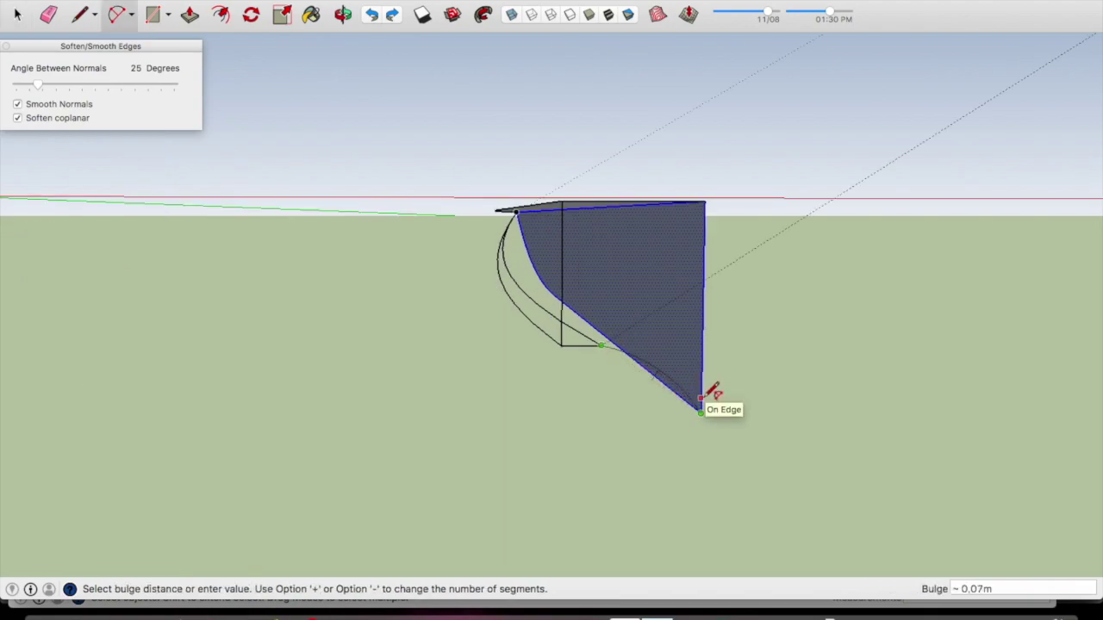
pyautogui.click(713, 389)
pyautogui.press('space')
pyautogui.press('o')
pyautogui.moveTo(664, 339)
pyautogui.mouseDown()
pyautogui.moveTo(795, 216)
pyautogui.moveTo(652, 284)
pyautogui.moveTo(660, 339)
pyautogui.mouseUp()
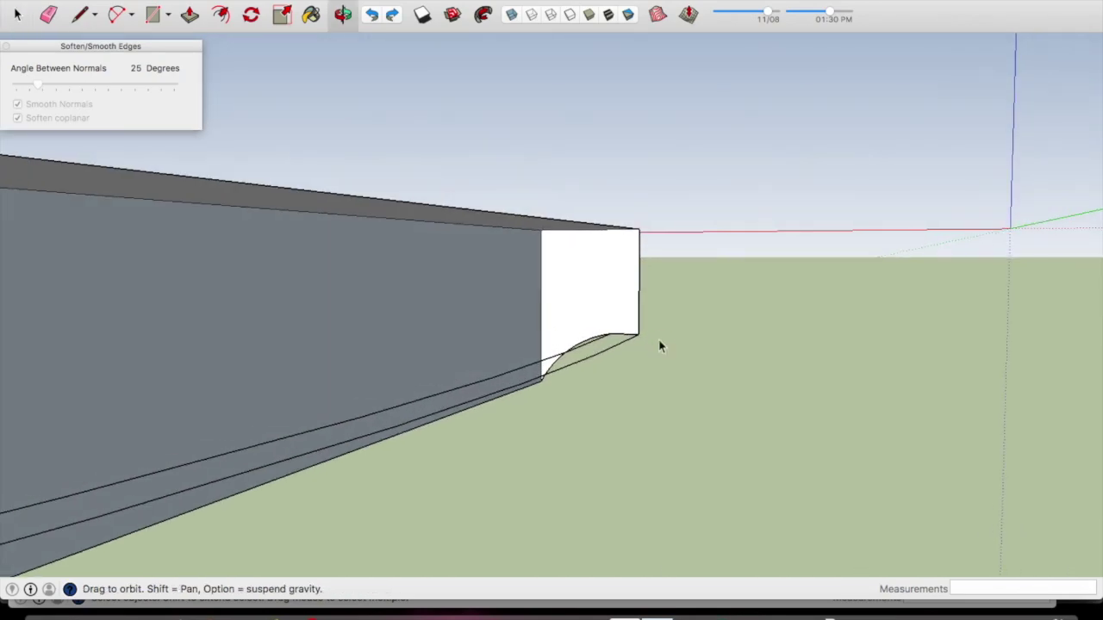
# Explode the group at the hull's end and erase its unwanted edges
pyautogui.press('space')
pyautogui.moveTo(625, 297); pyautogui.dragTo(620, 296, button='middle')
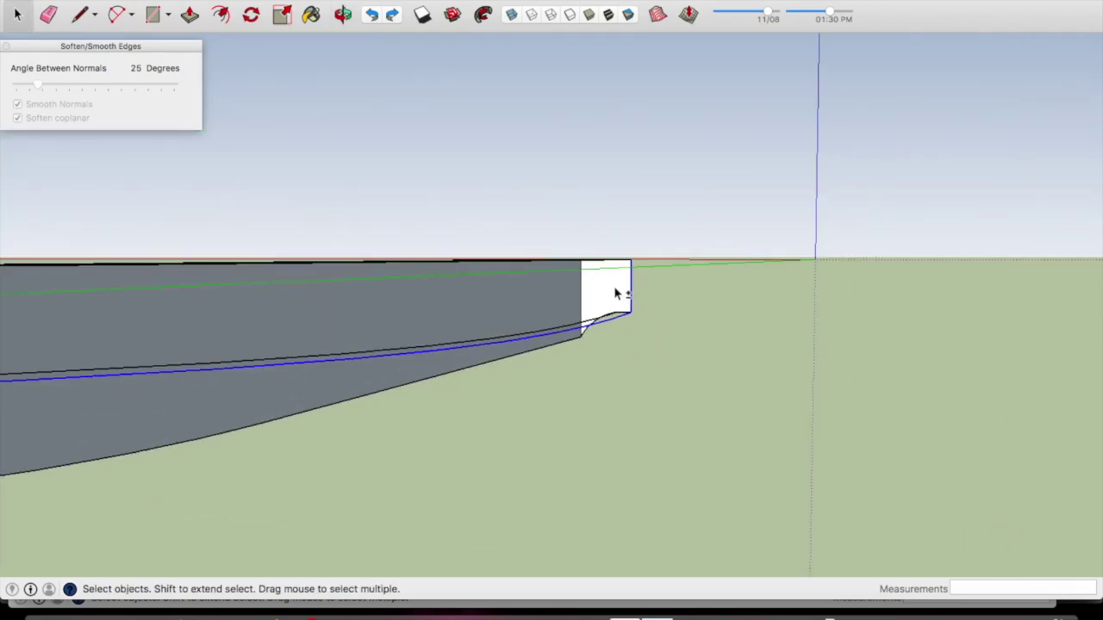
pyautogui.scroll(5, 555, 290)
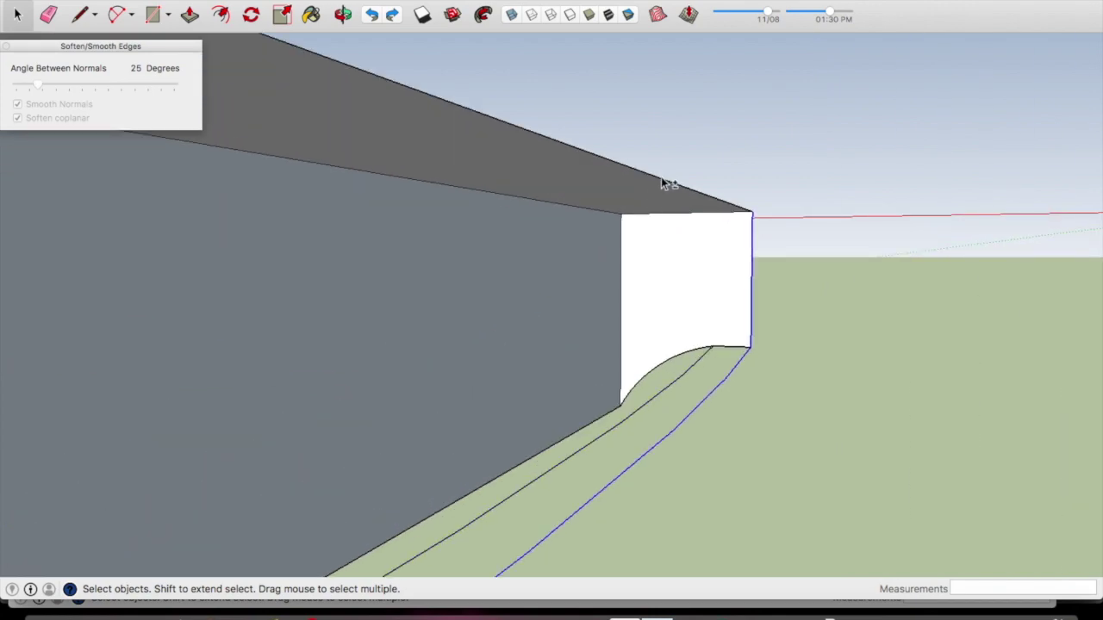
pyautogui.scroll(-5, 711, 246)
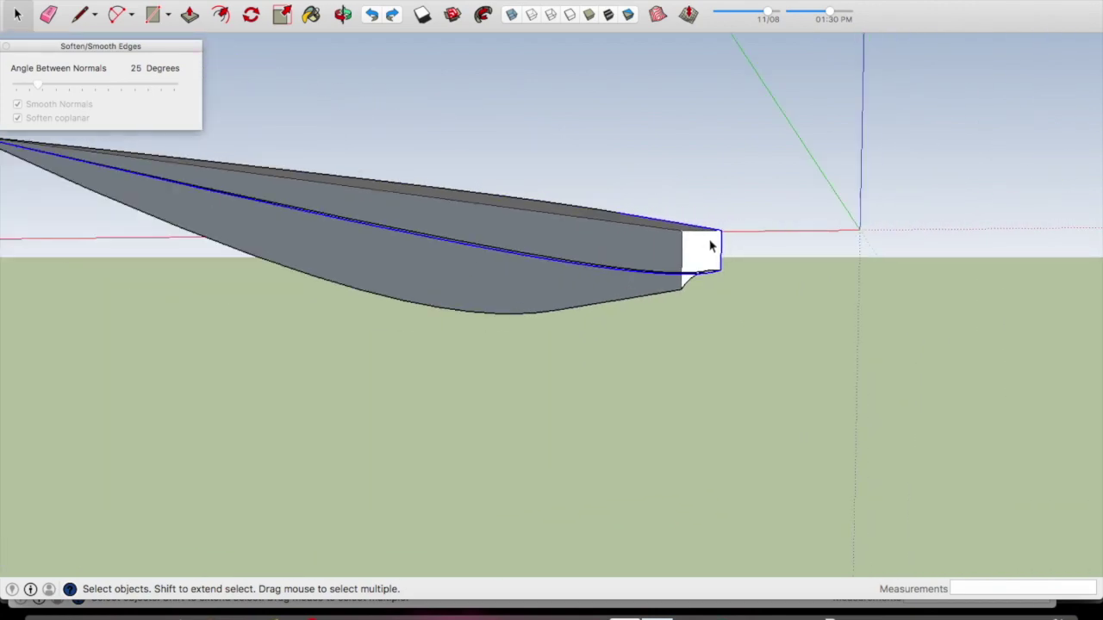
pyautogui.click(659, 13)
pyautogui.moveTo(711, 272)
pyautogui.mouseDown(button='middle')
pyautogui.moveTo(654, 233)
pyautogui.moveTo(650, 256)
pyautogui.mouseUp(button='middle')
pyautogui.click(647, 242)
pyautogui.scroll(2, 646, 242)
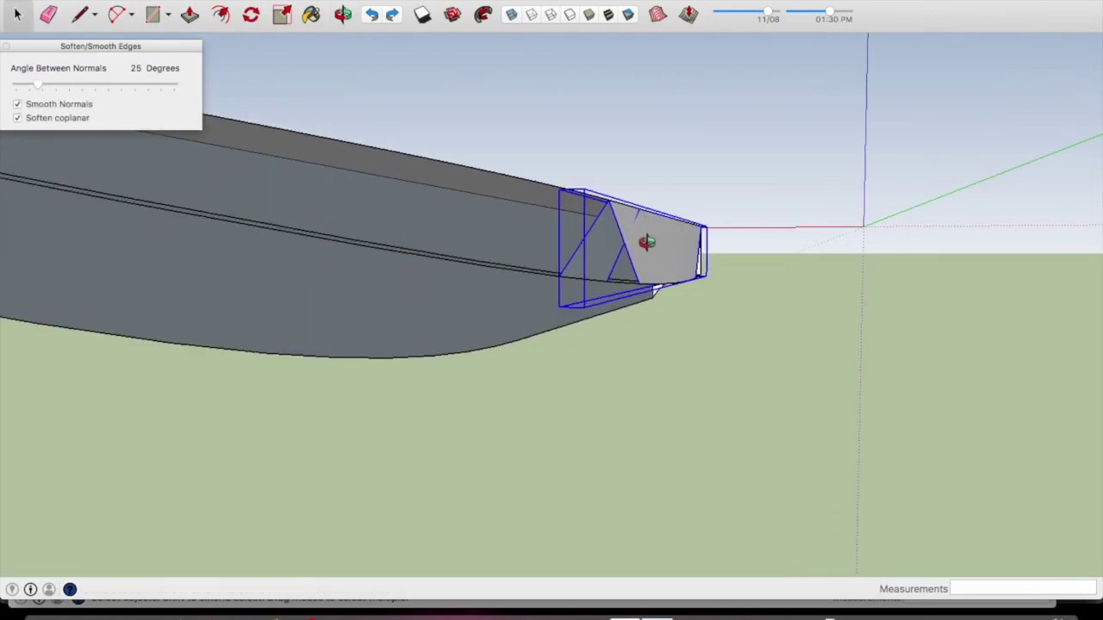
pyautogui.rightClick(647, 241)
pyautogui.click(683, 321)
pyautogui.moveTo(674, 330); pyautogui.dragTo(627, 258, button='middle')
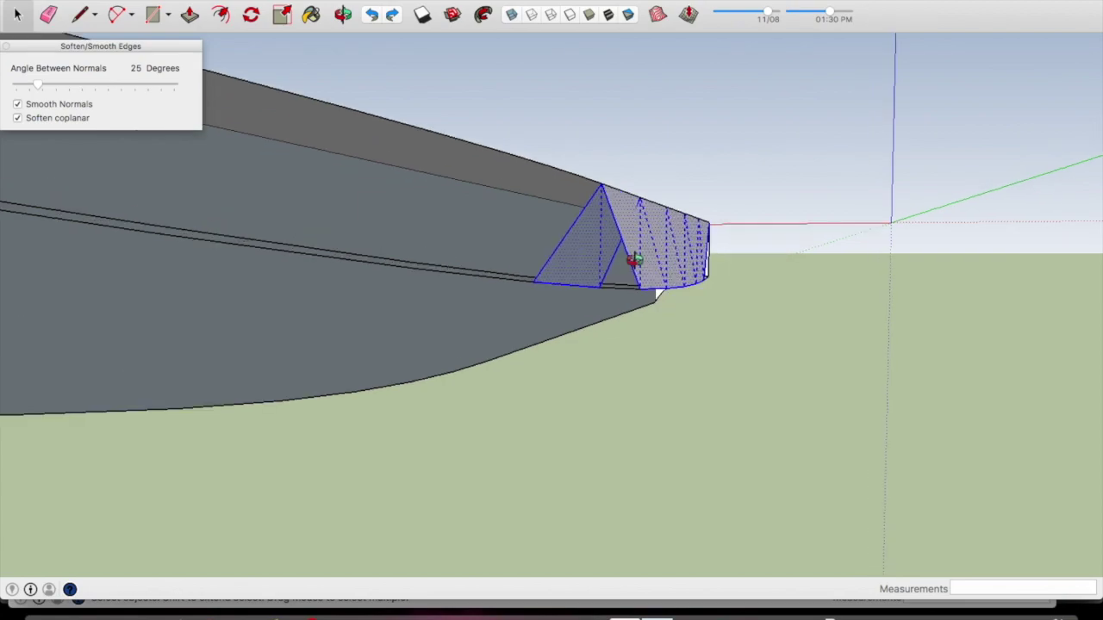
pyautogui.press('e')
pyautogui.click(626, 219)
pyautogui.press('l')
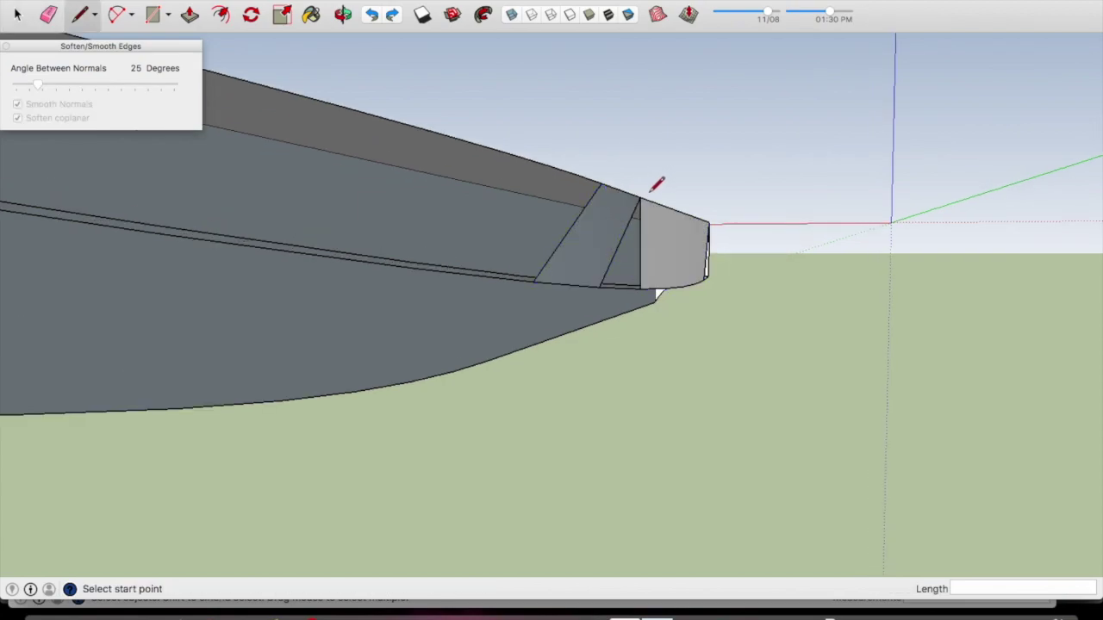
# Draw the first zigzag edges from the top hull edge to the lower corner near the tapered end
pyautogui.click(646, 280)
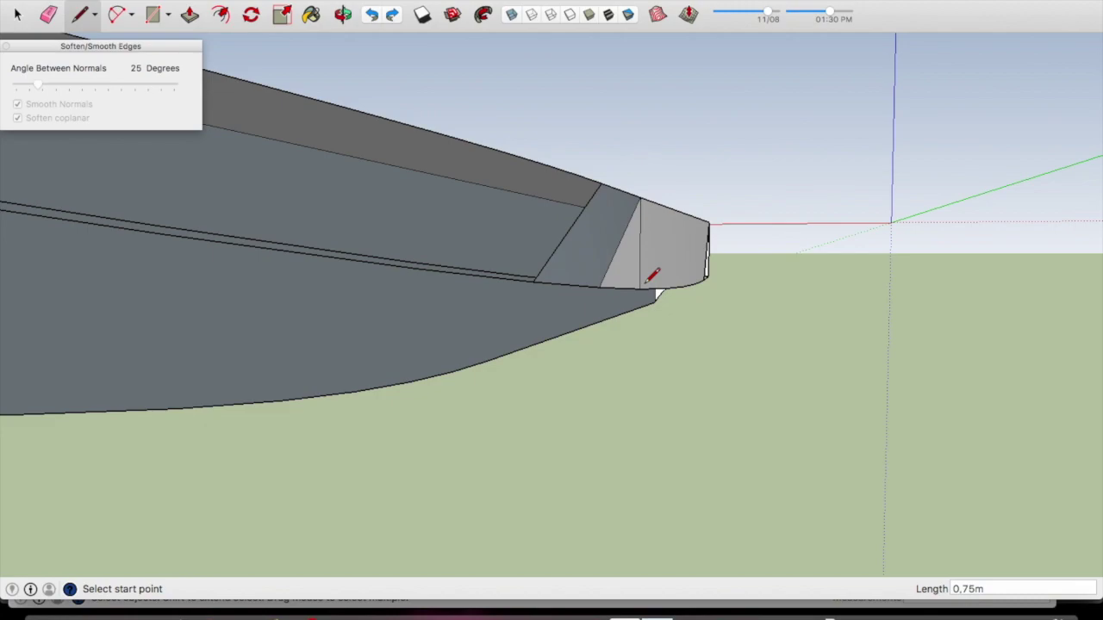
pyautogui.moveTo(615, 158); pyautogui.dragTo(638, 268, button='middle')
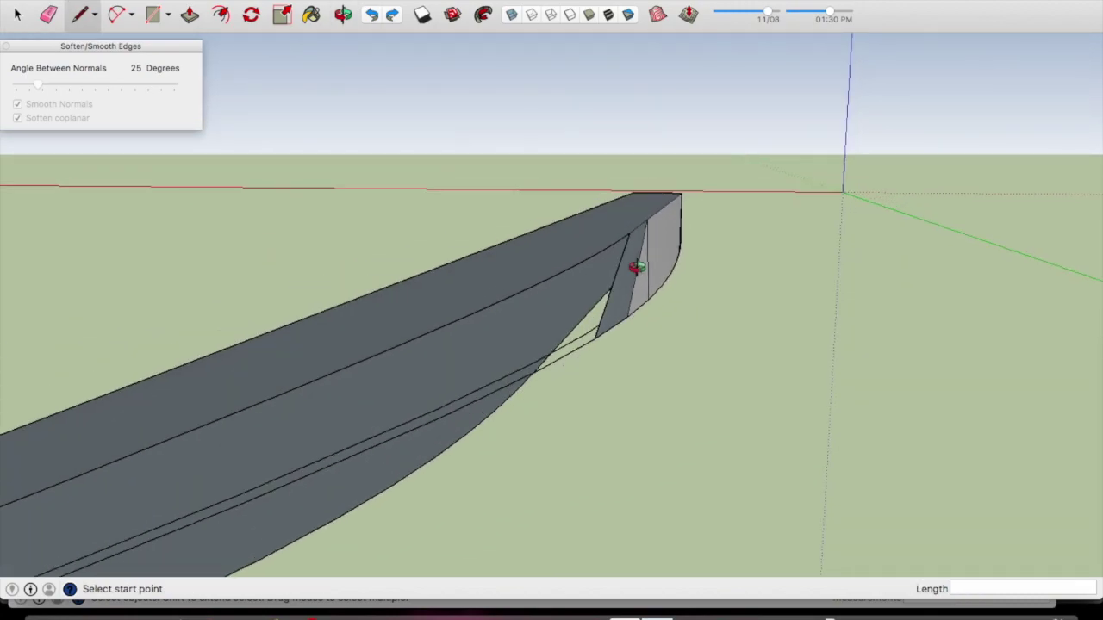
pyautogui.click(594, 337)
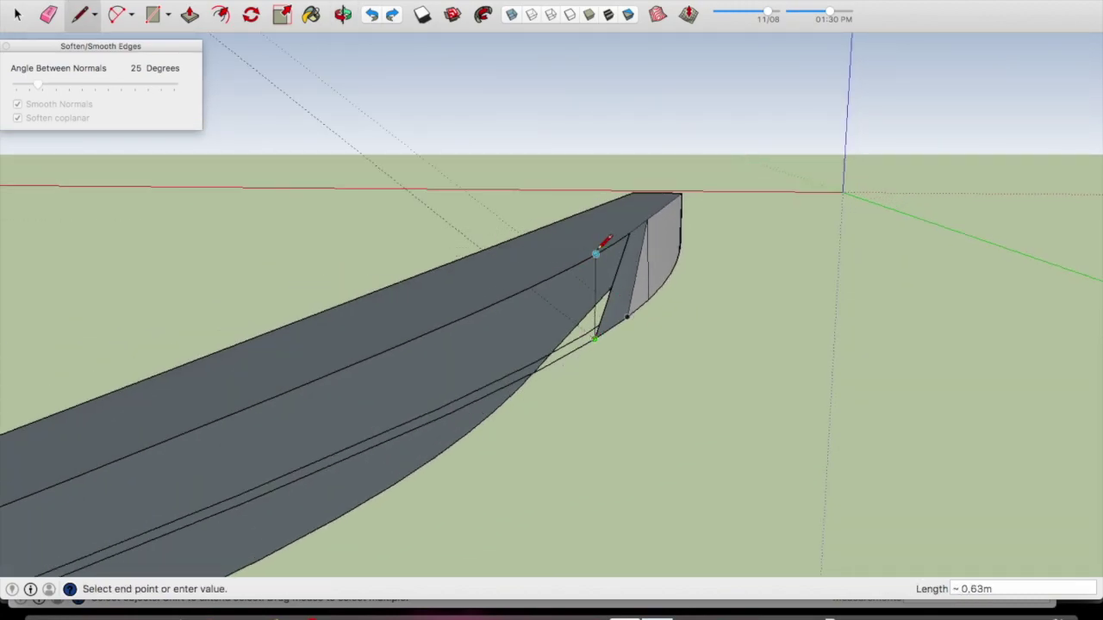
pyautogui.click(621, 239)
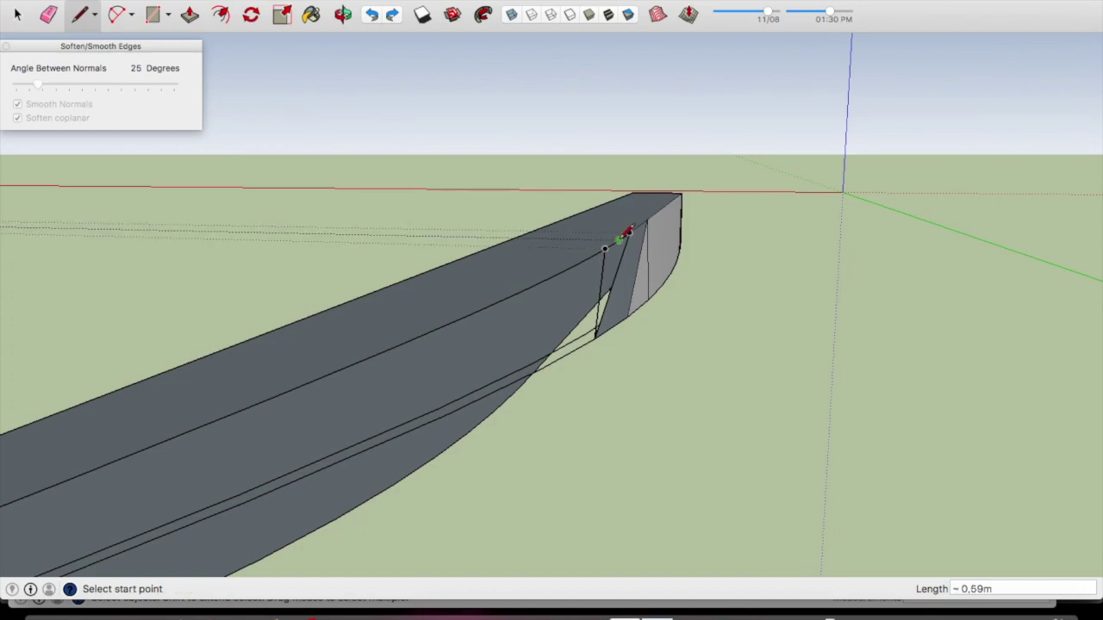
pyautogui.click(601, 329)
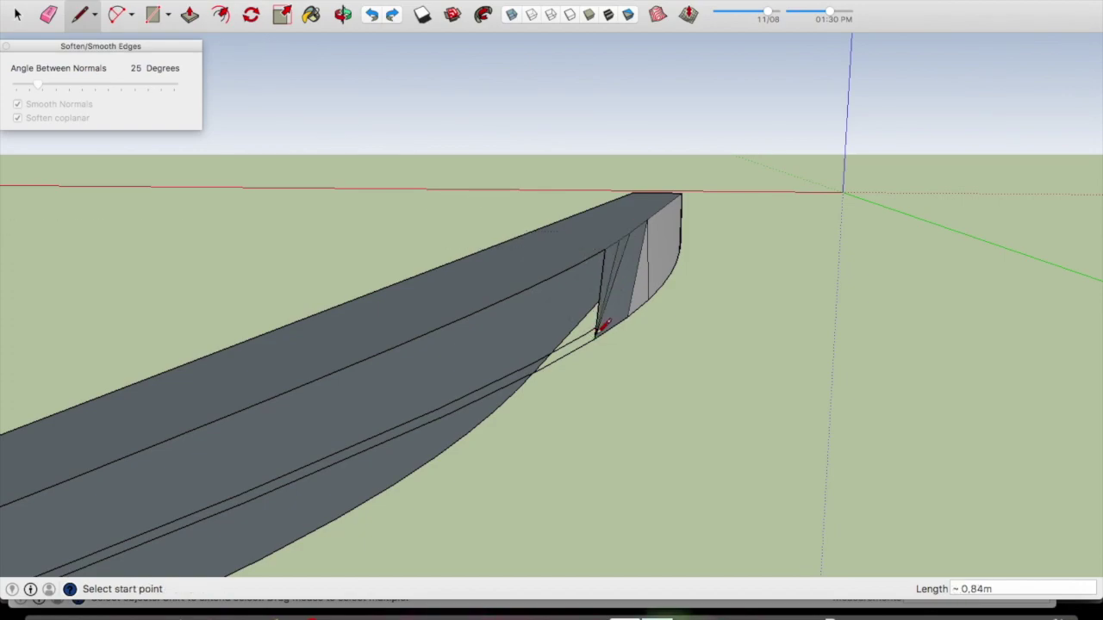
pyautogui.click(595, 253)
pyautogui.click(595, 336)
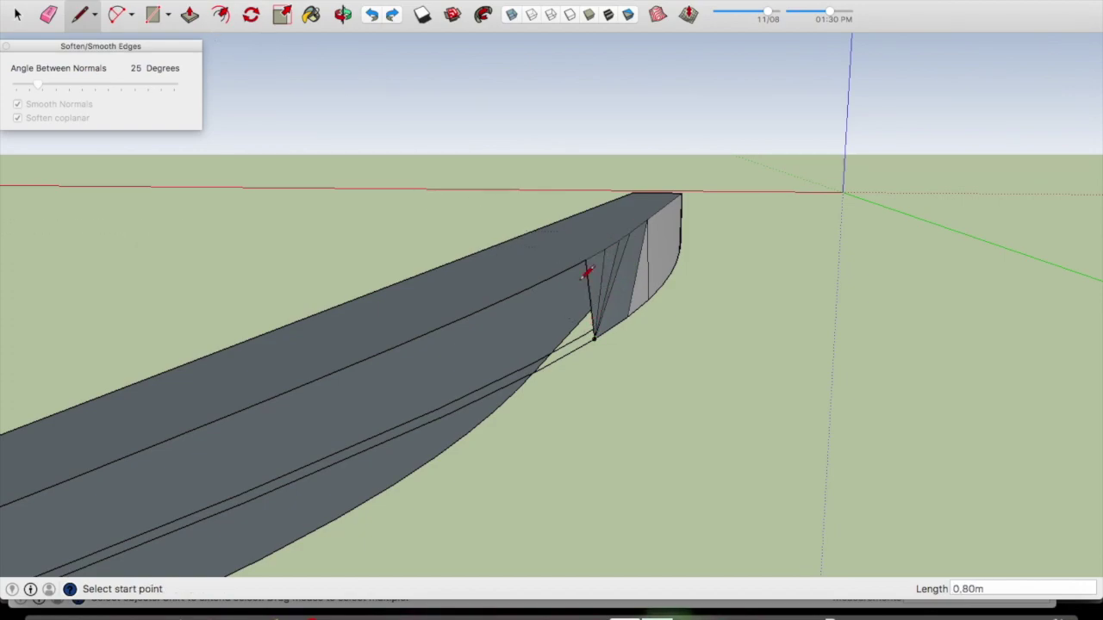
pyautogui.click(584, 259)
pyautogui.click(594, 337)
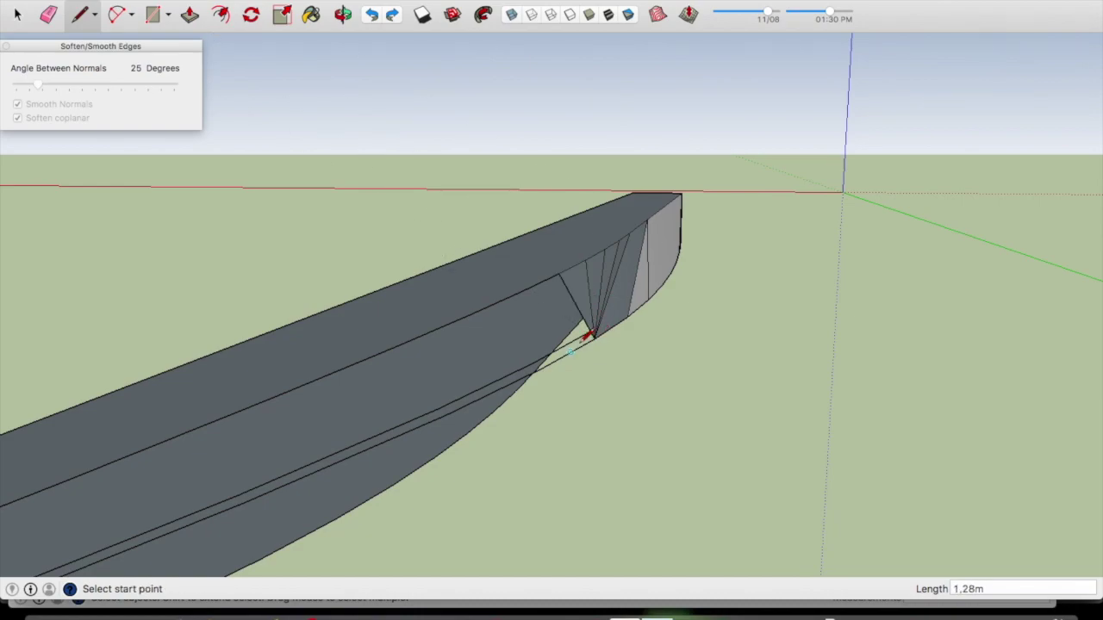
# Continue the zigzag edges further back along the hull side down to the lower seam
pyautogui.click(540, 368)
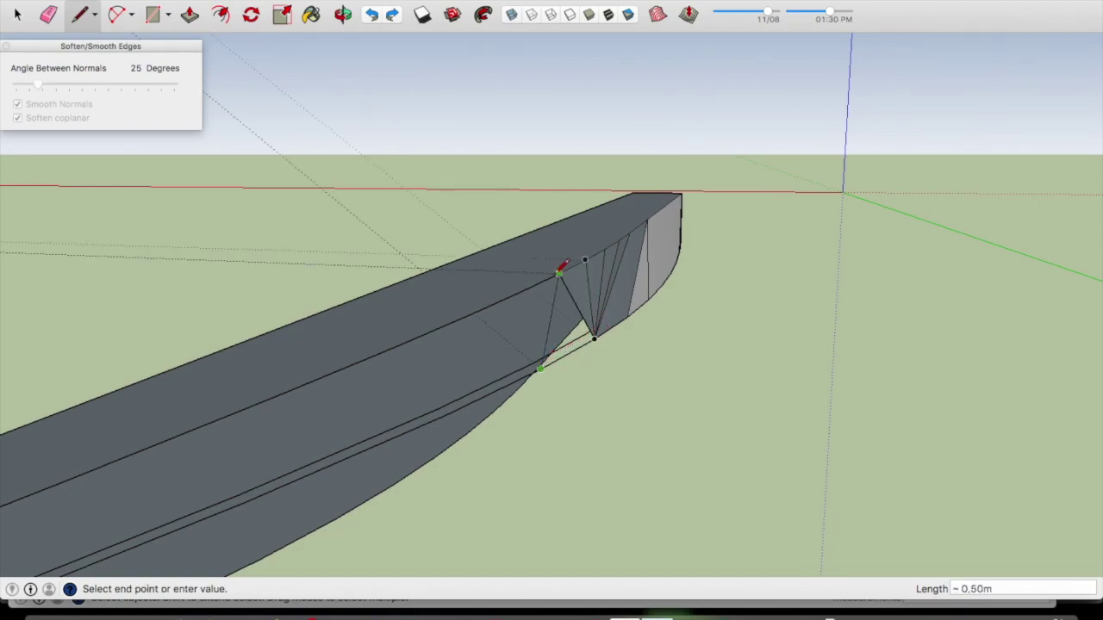
pyautogui.click(559, 273)
pyautogui.click(541, 368)
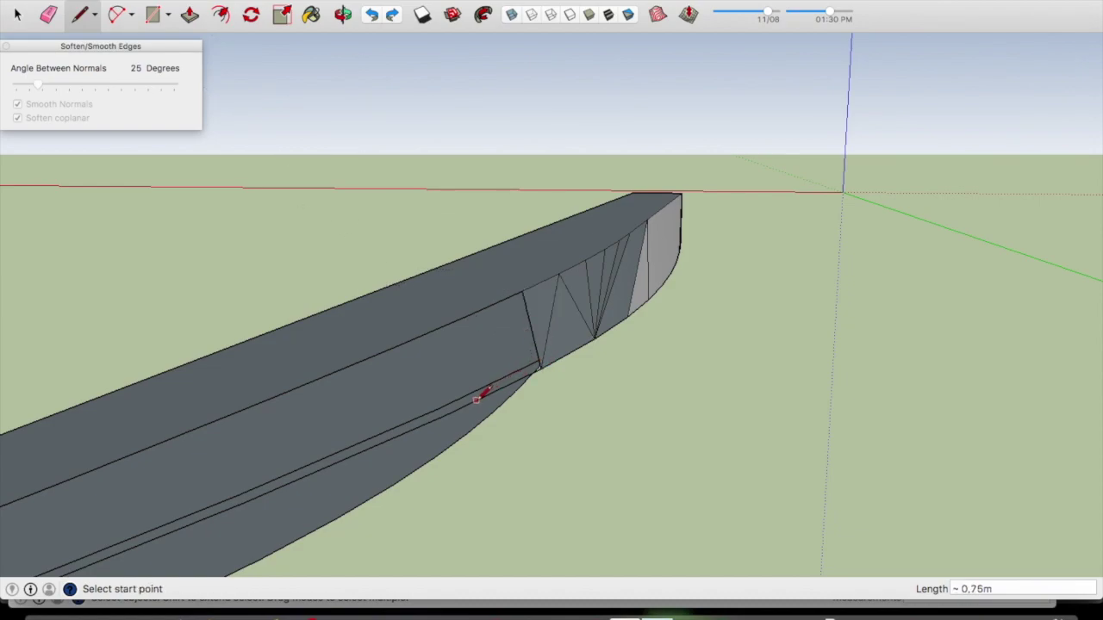
pyautogui.click(521, 291)
pyautogui.click(469, 314)
pyautogui.click(448, 413)
pyautogui.click(393, 347)
pyautogui.click(448, 413)
pyautogui.click(393, 347)
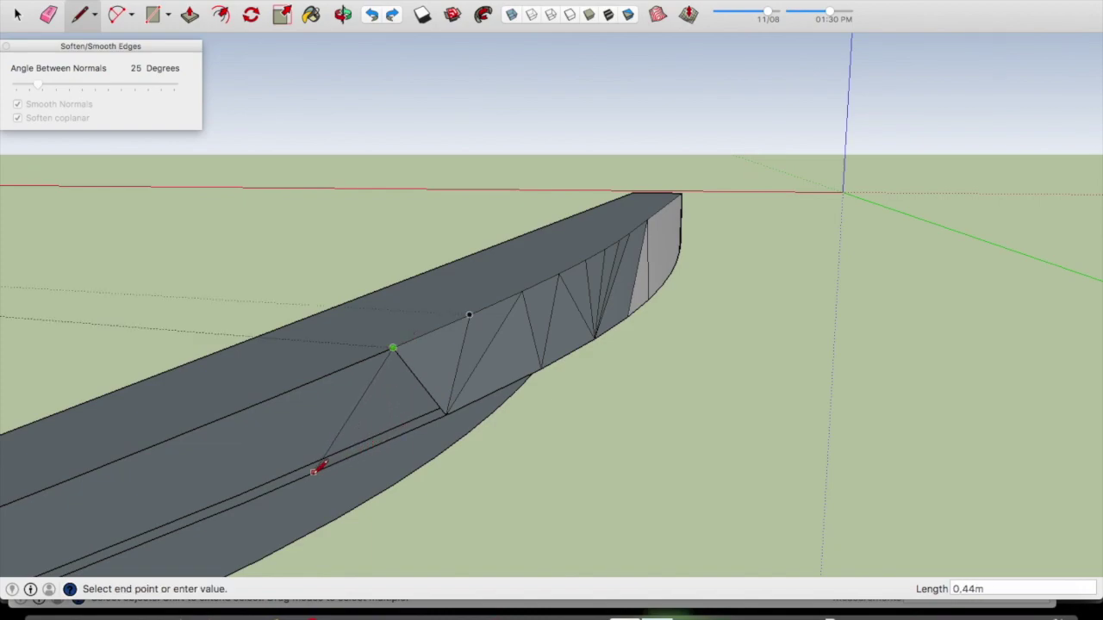
pyautogui.click(257, 491)
pyautogui.click(251, 495)
pyautogui.click(273, 397)
pyautogui.scroll(-1, 392, 370)
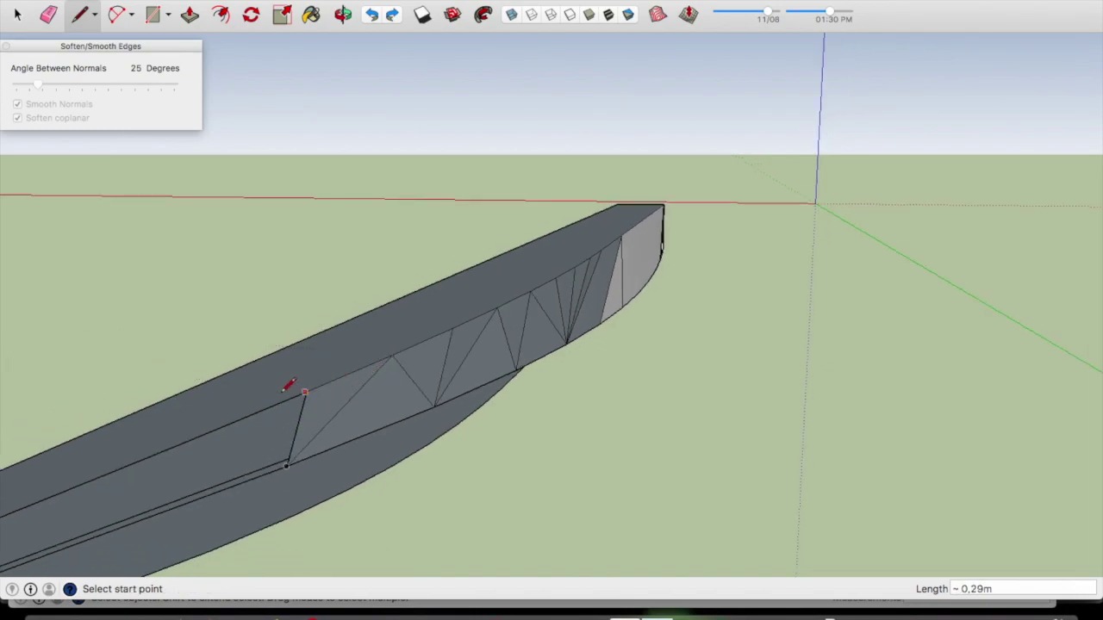
# Draw zigzag edges between the top edge and lower seam of the hull side, closing the tip face
pyautogui.click(179, 444)
pyautogui.click(291, 457)
pyautogui.moveTo(348, 429); pyautogui.dragTo(419, 344, button='middle')
pyautogui.click(404, 349)
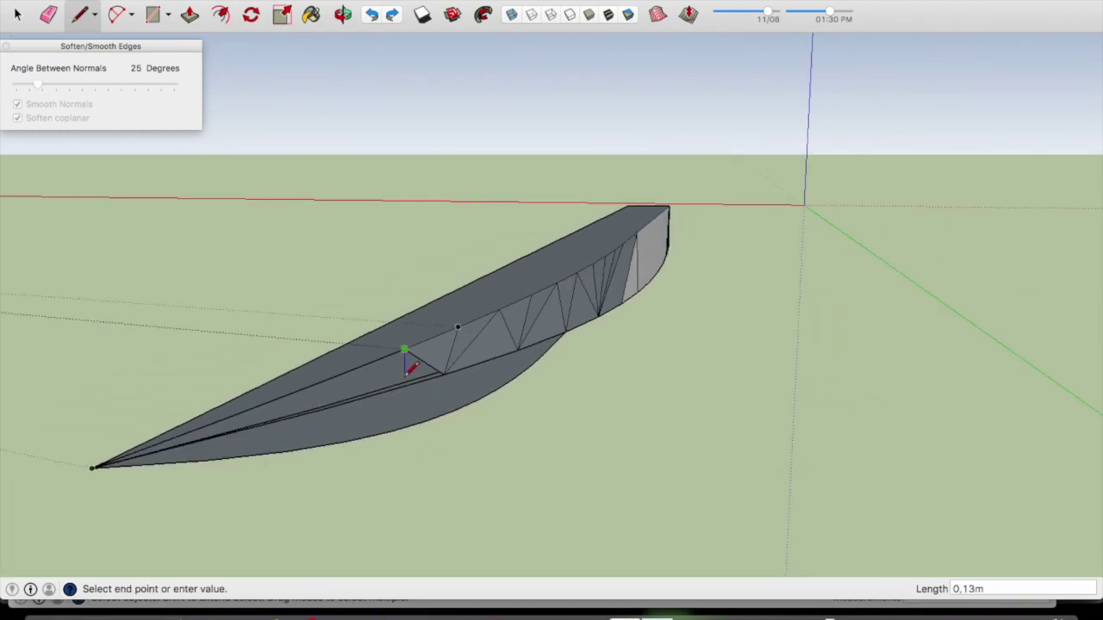
pyautogui.click(321, 410)
pyautogui.click(321, 410)
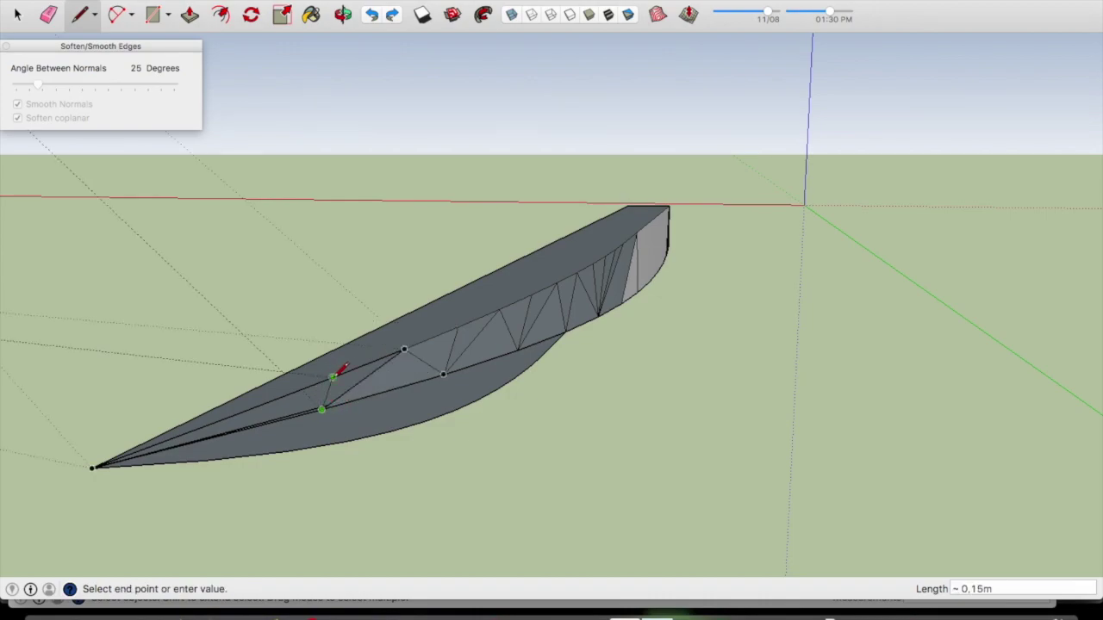
pyautogui.click(333, 378)
pyautogui.click(333, 377)
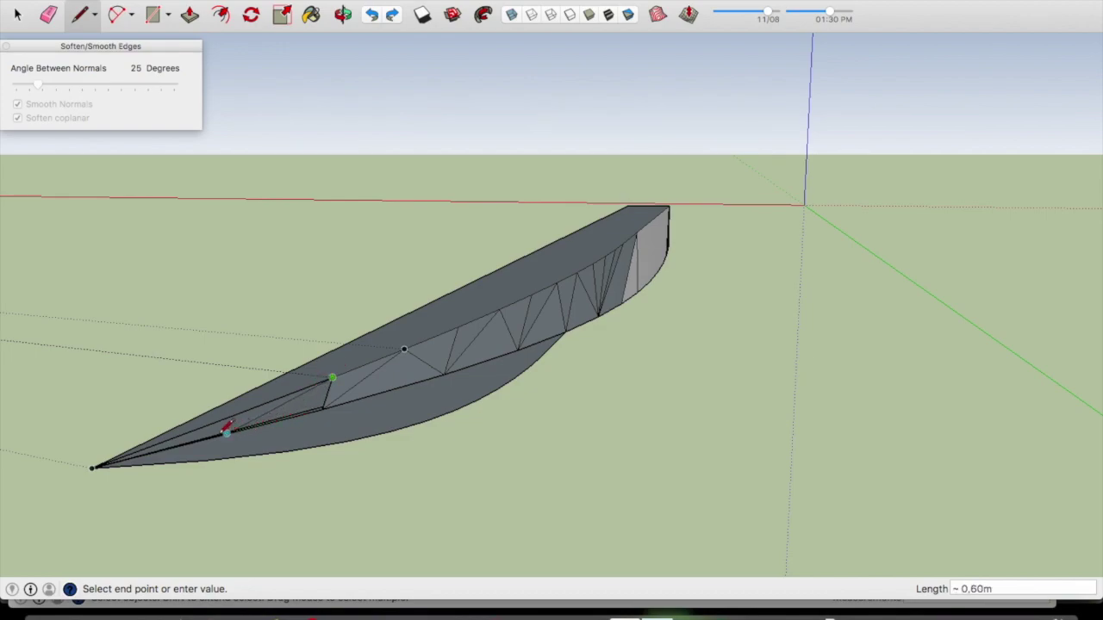
pyautogui.click(94, 466)
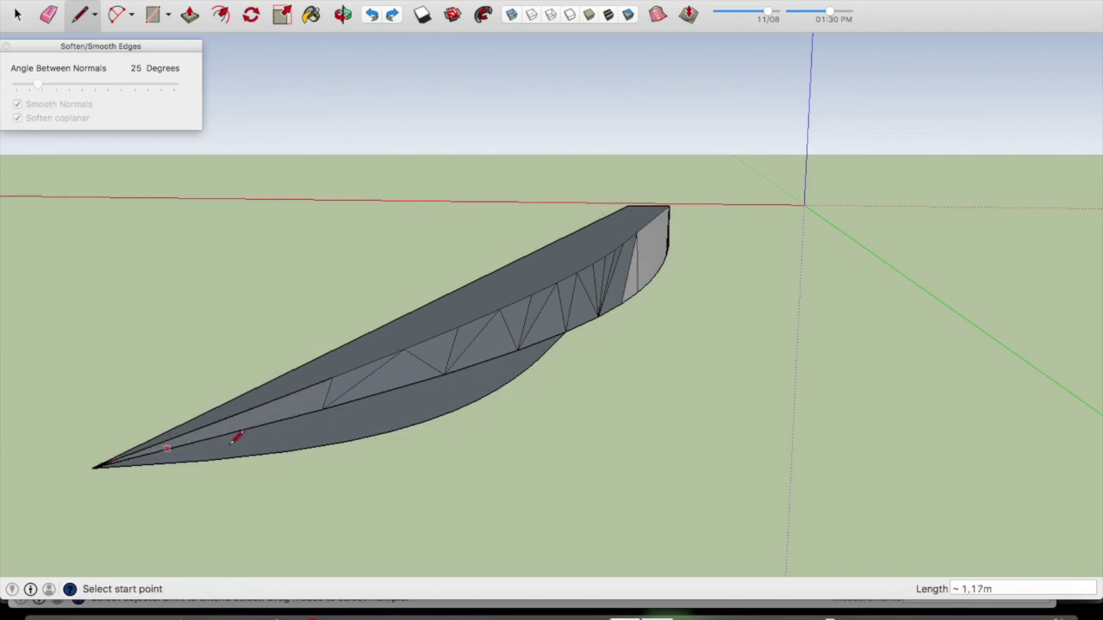
# On the other side, draw edges across the face, including one from the triangle's top-edge midpoint to its lower corner
pyautogui.moveTo(345, 412)
pyautogui.mouseDown(button='middle')
pyautogui.moveTo(457, 381)
pyautogui.moveTo(431, 379)
pyautogui.moveTo(429, 357)
pyautogui.mouseUp(button='middle')
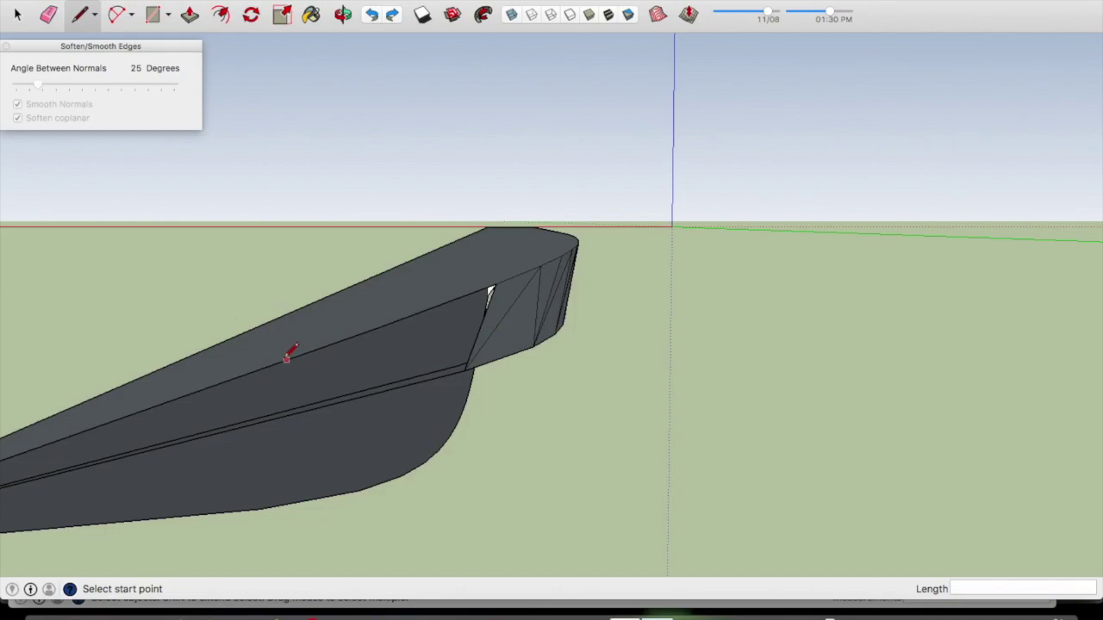
pyautogui.click(222, 381)
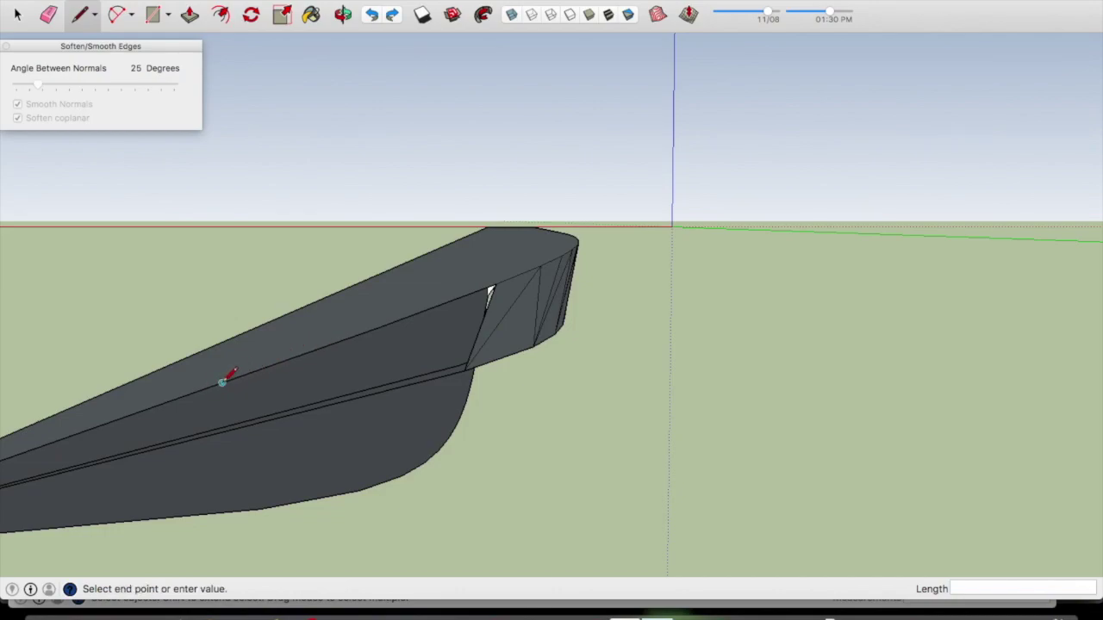
pyautogui.moveTo(223, 381); pyautogui.dragTo(389, 353, button='middle')
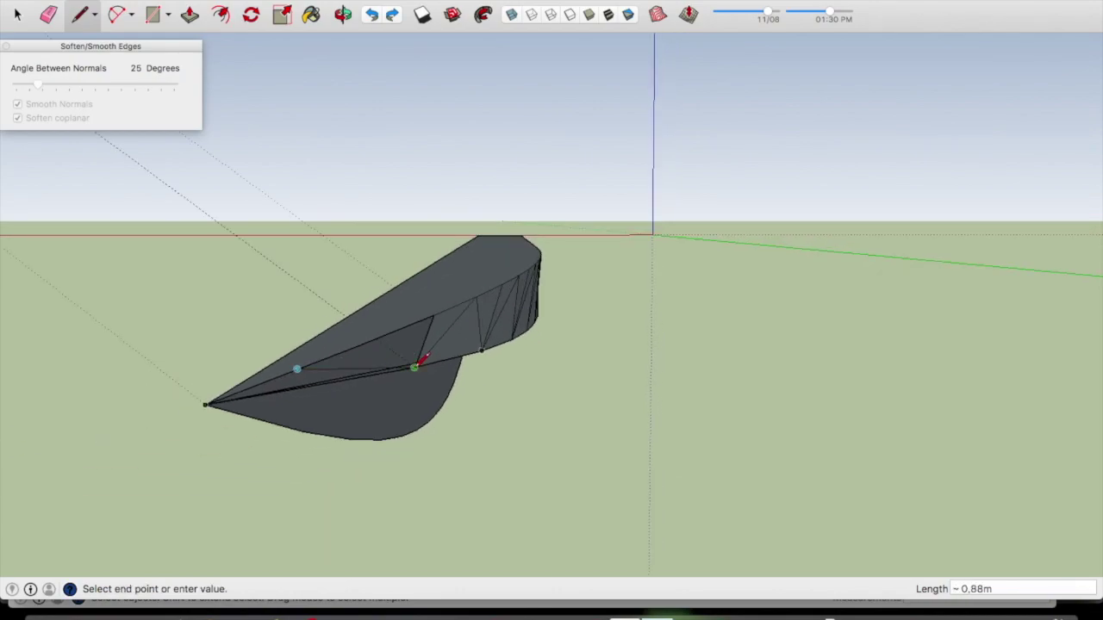
pyautogui.click(416, 367)
pyautogui.click(364, 344)
pyautogui.click(416, 366)
pyautogui.moveTo(428, 335); pyautogui.dragTo(424, 337, button='middle')
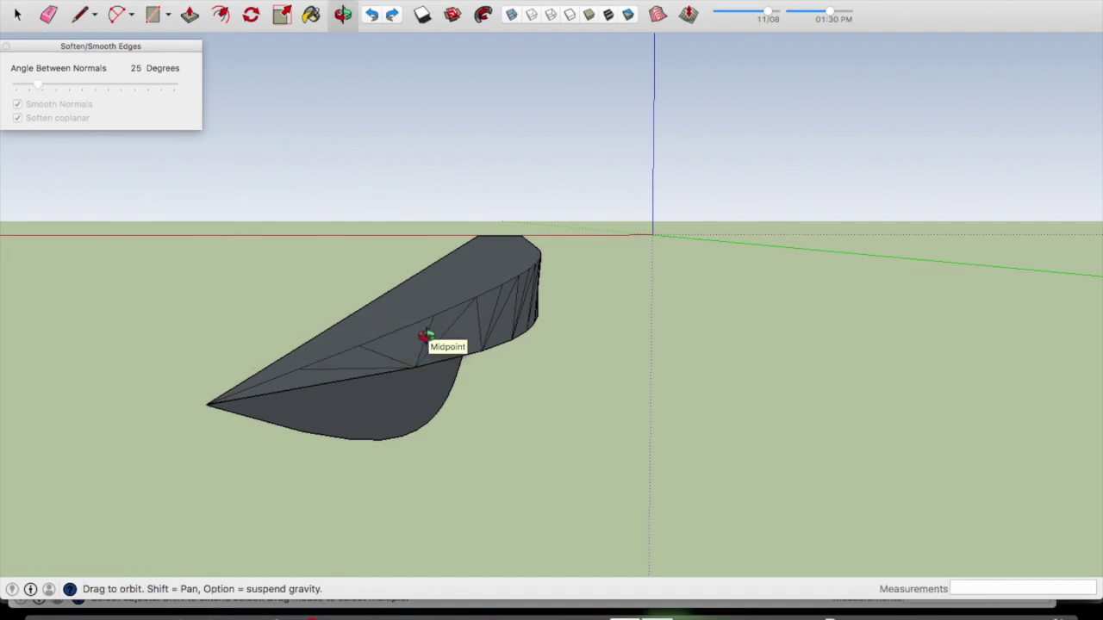
pyautogui.scroll(-5, 424, 336)
# Box-select all the hull geometry and soften its edges into a smooth surface
pyautogui.press('c')
pyautogui.press('space')
pyautogui.moveTo(391, 226); pyautogui.dragTo(540, 417)
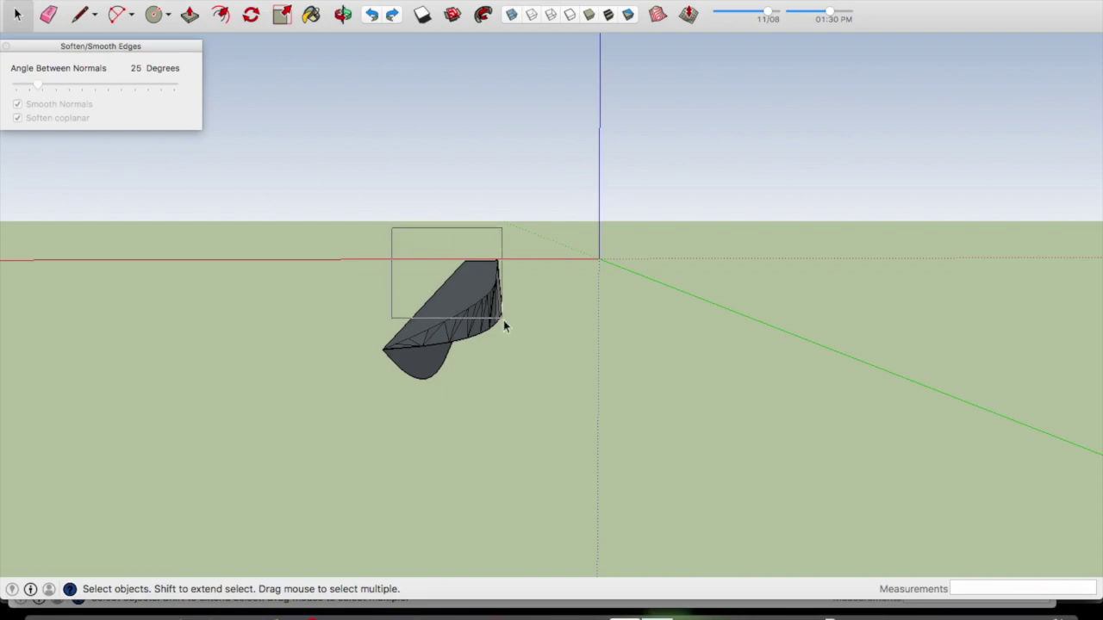
pyautogui.click(272, 243)
pyautogui.moveTo(473, 321)
pyautogui.mouseDown(button='middle')
pyautogui.moveTo(337, 293)
pyautogui.moveTo(627, 416)
pyautogui.mouseUp(button='middle')
pyautogui.scroll(3, 646, 270)
pyautogui.moveTo(647, 270)
pyautogui.mouseDown(button='middle')
pyautogui.moveTo(685, 360)
pyautogui.moveTo(815, 368)
pyautogui.moveTo(568, 367)
pyautogui.moveTo(672, 370)
pyautogui.mouseUp(button='middle')
# Draw a new edge along the lower edge near the transom and soften the triangle beside it
pyautogui.press('l')
pyautogui.click(576, 421)
pyautogui.click(500, 398)
pyautogui.press('space')
pyautogui.click(542, 386)
pyautogui.click(34, 83)
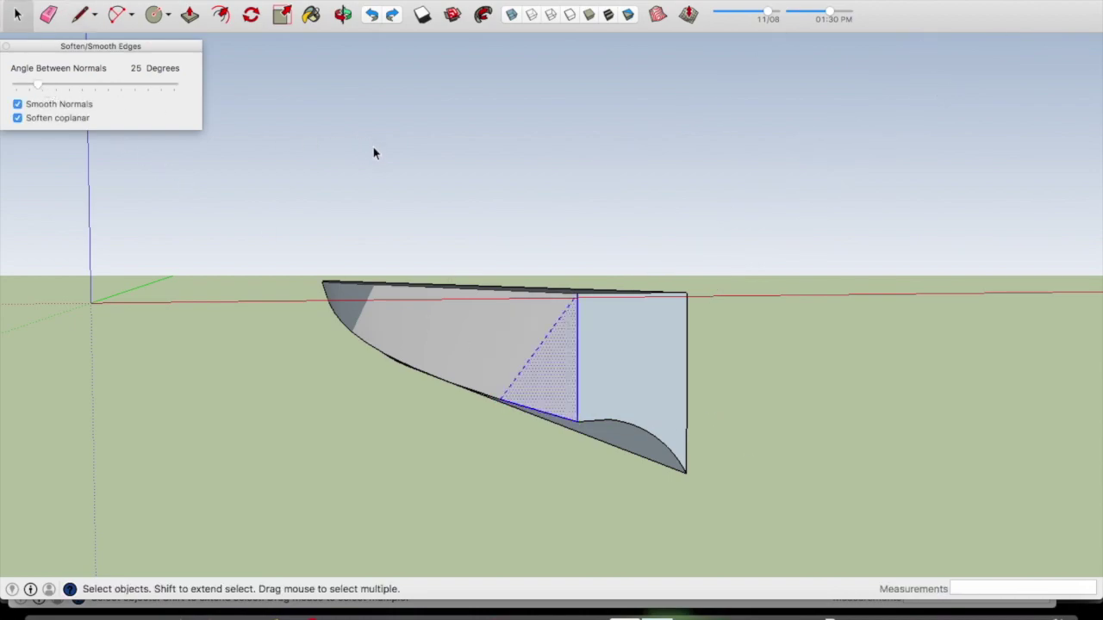
pyautogui.click(374, 152)
pyautogui.scroll(-3, 515, 356)
pyautogui.moveTo(514, 356)
pyautogui.mouseDown(button='middle')
pyautogui.moveTo(944, 245)
pyautogui.moveTo(660, 313)
pyautogui.moveTo(911, 350)
pyautogui.moveTo(1045, 349)
pyautogui.moveTo(1037, 322)
pyautogui.mouseUp(button='middle')
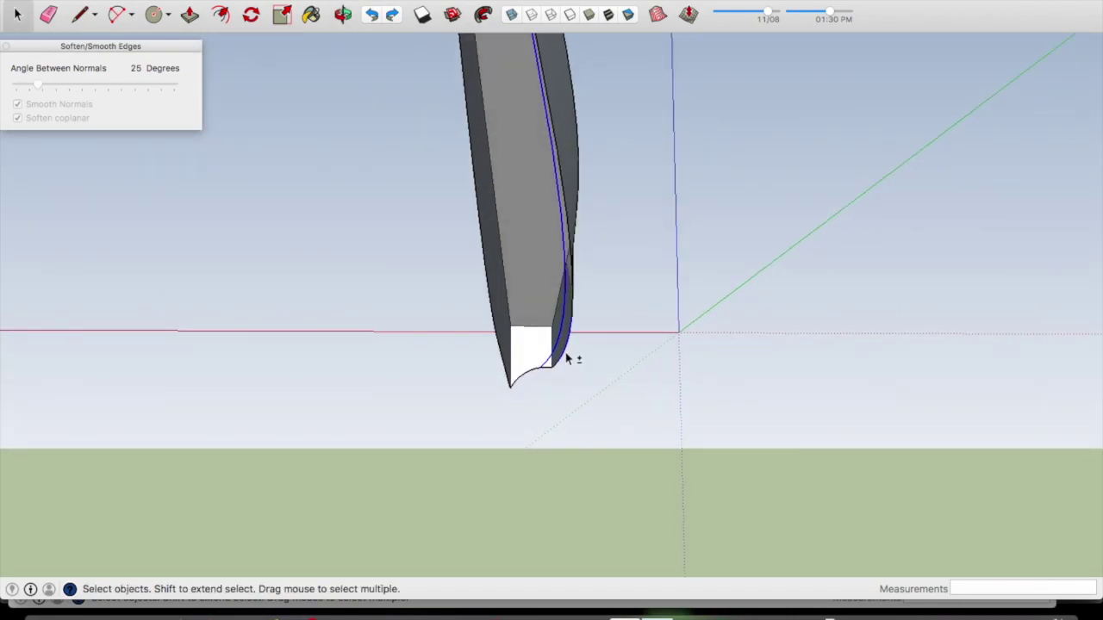
pyautogui.moveTo(576, 286)
pyautogui.mouseDown(button='middle')
pyautogui.moveTo(571, 276)
pyautogui.moveTo(468, 288)
pyautogui.moveTo(569, 315)
pyautogui.mouseUp(button='middle')
pyautogui.scroll(3, 541, 290)
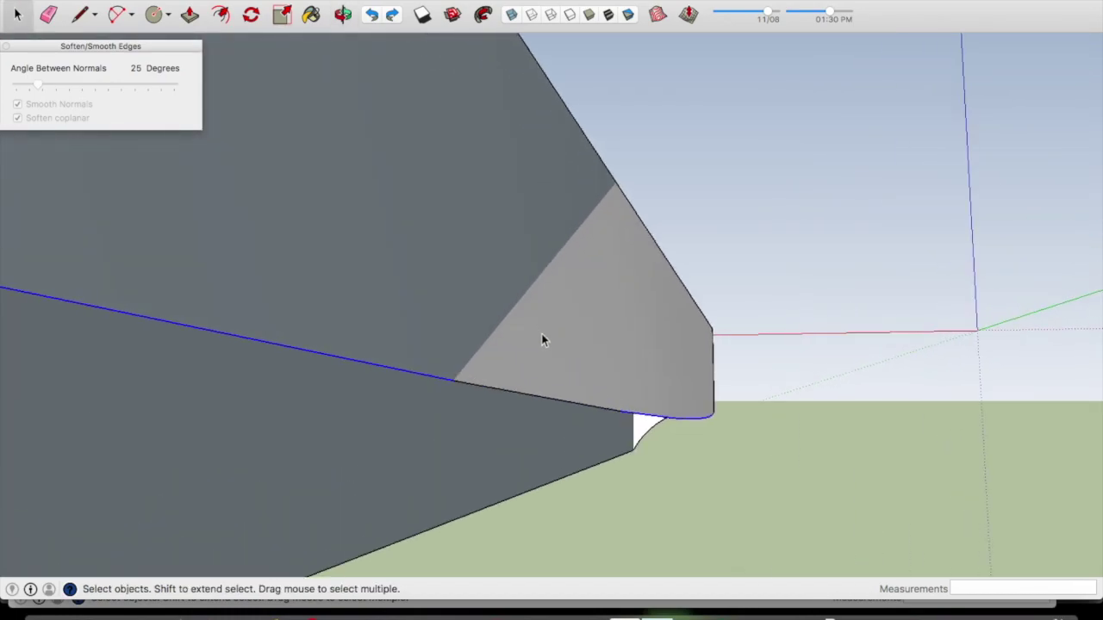
pyautogui.scroll(-1, 631, 282)
pyautogui.scroll(-1, 629, 343)
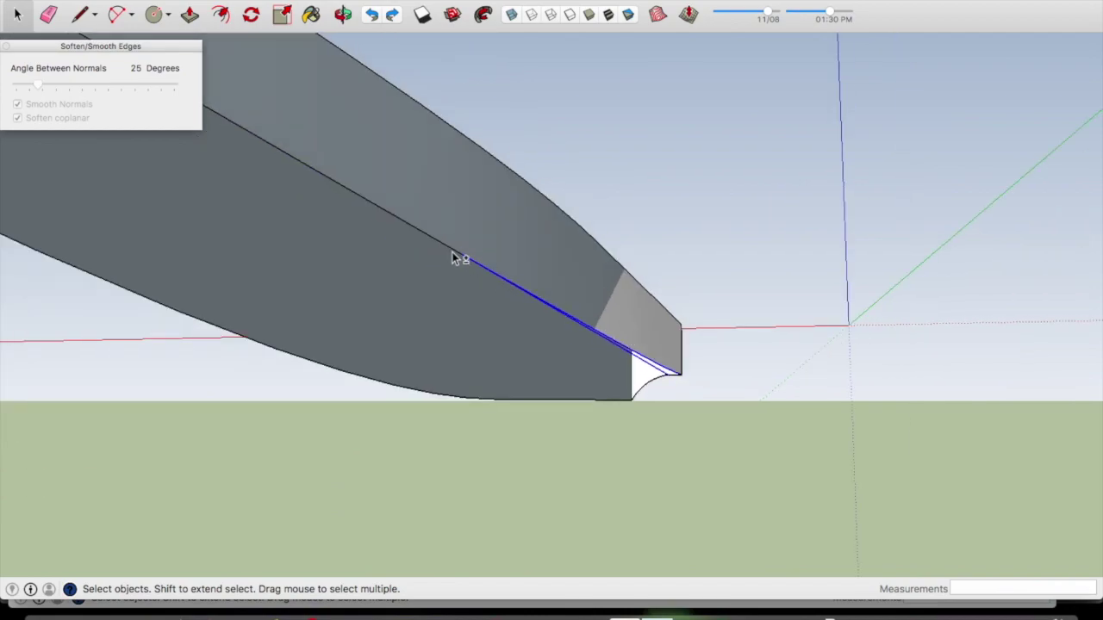
pyautogui.scroll(-1, 482, 287)
pyautogui.scroll(-2, 423, 249)
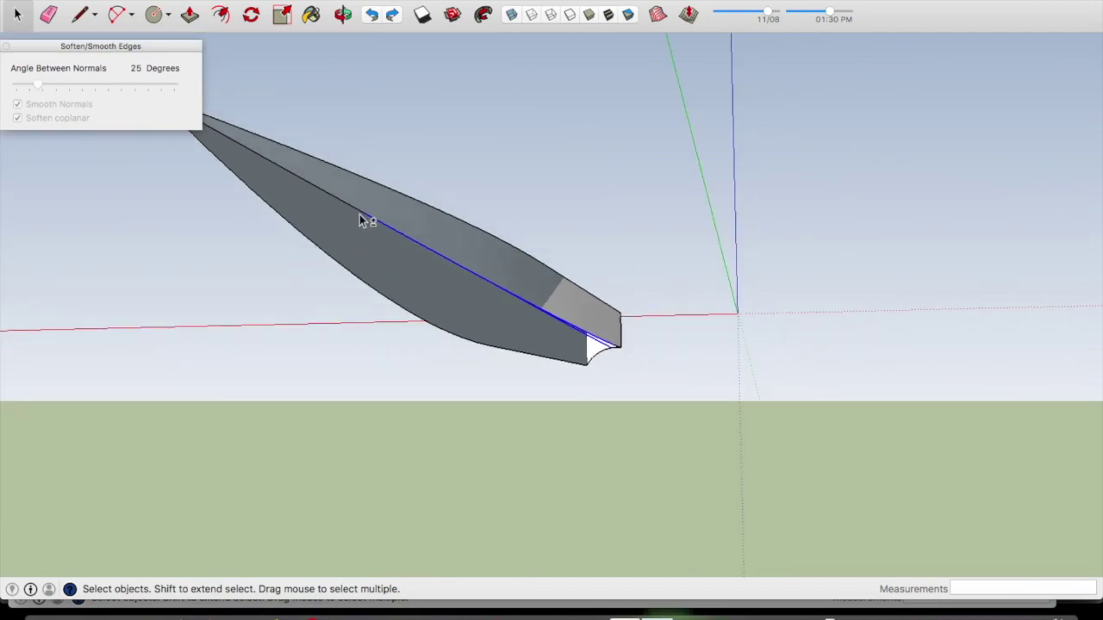
pyautogui.scroll(-1, 394, 250)
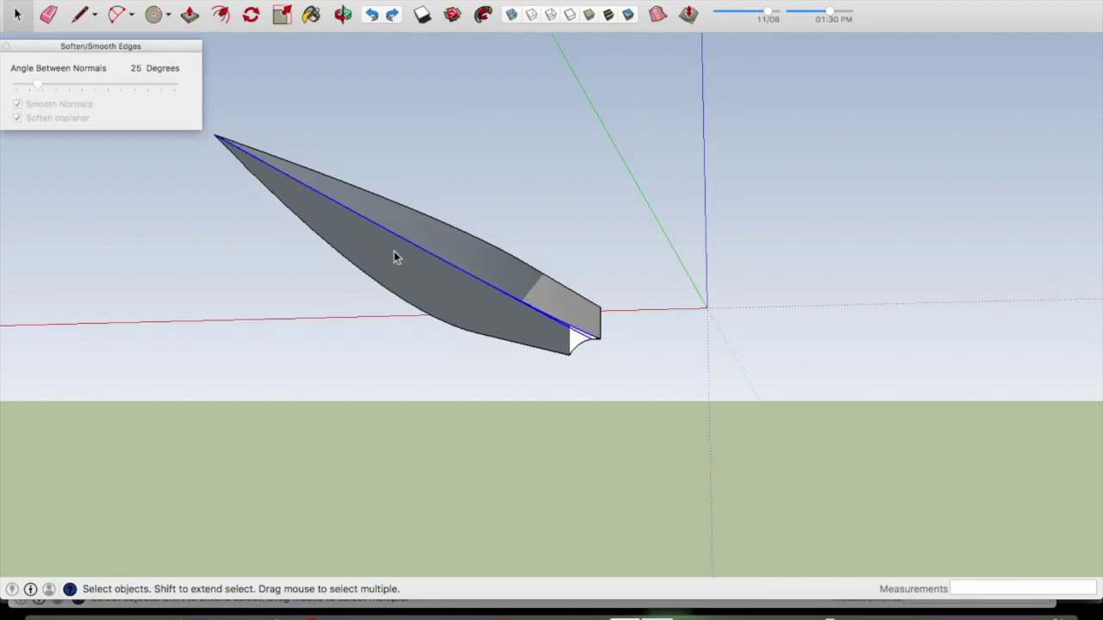
pyautogui.scroll(2, 393, 250)
pyautogui.moveTo(394, 251); pyautogui.dragTo(515, 257, button='middle')
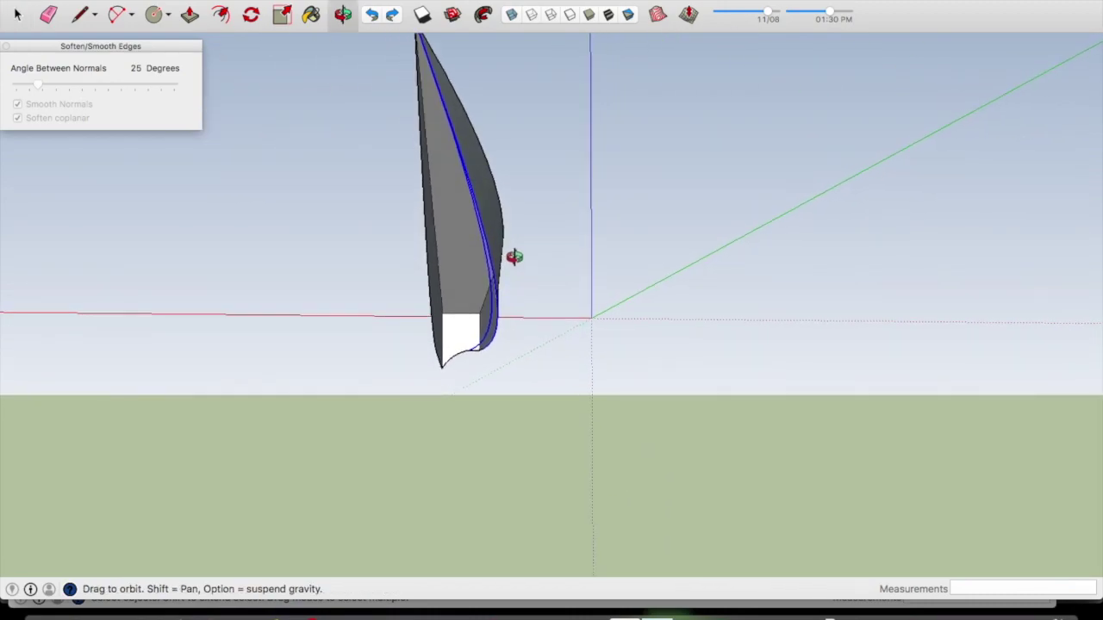
pyautogui.press('space')
pyautogui.click(603, 100)
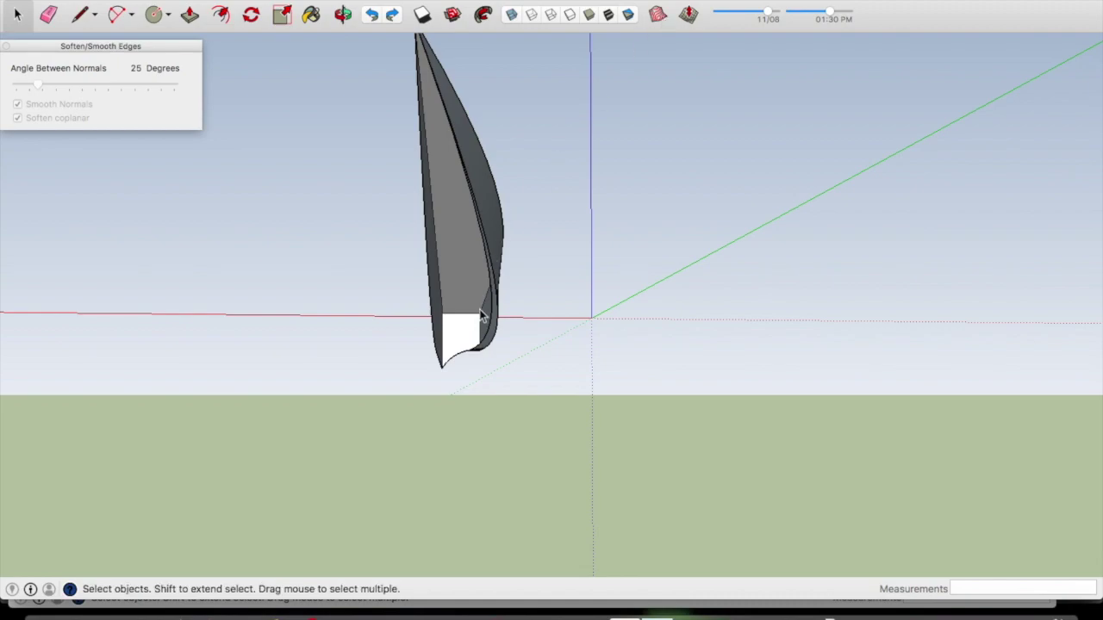
pyautogui.scroll(3, 482, 315)
# Explode the selected hull group from its right-click menu, then select the hull's outer faces
pyautogui.rightClick(510, 349)
pyautogui.click(512, 312)
pyautogui.rightClick(515, 312)
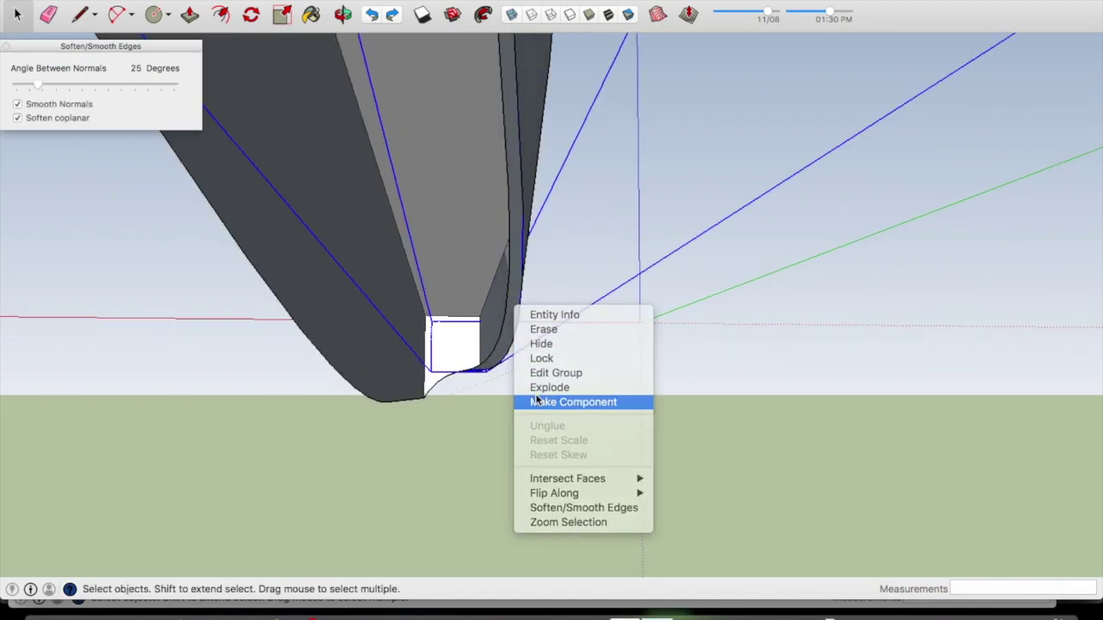
pyautogui.click(536, 399)
pyautogui.click(515, 321)
pyautogui.rightClick(515, 320)
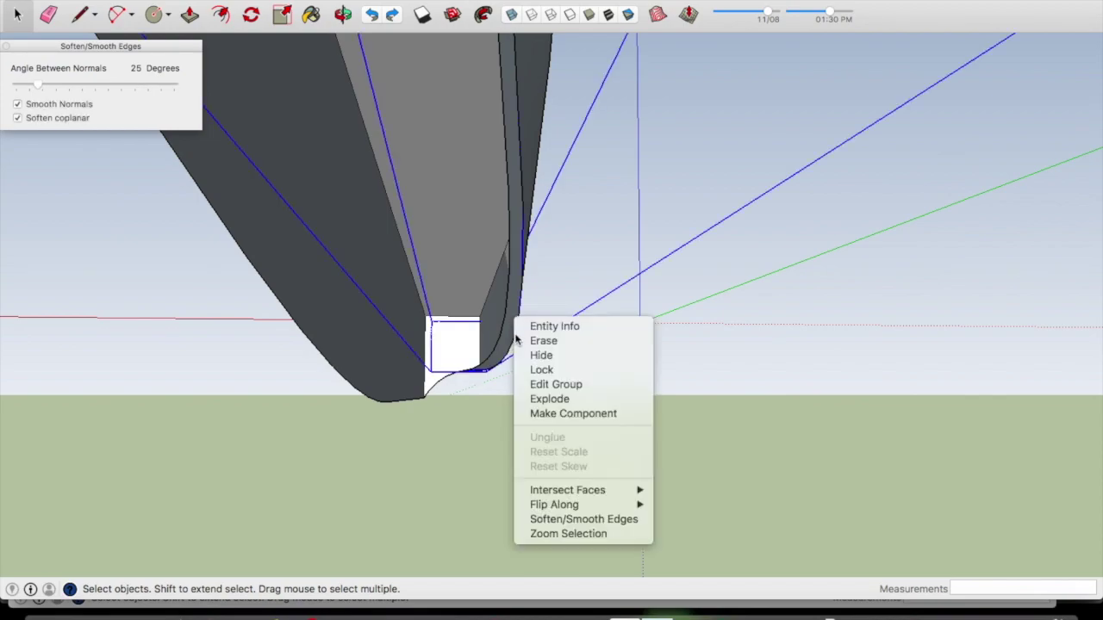
pyautogui.click(528, 399)
pyautogui.scroll(3, 472, 376)
pyautogui.scroll(1, 450, 377)
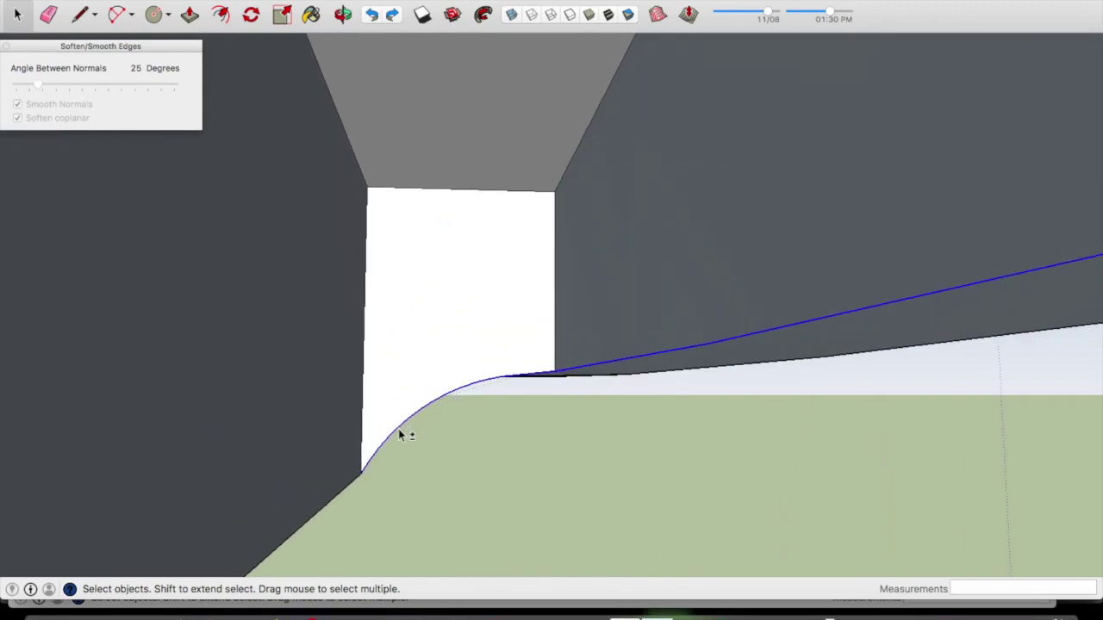
pyautogui.scroll(-6, 400, 366)
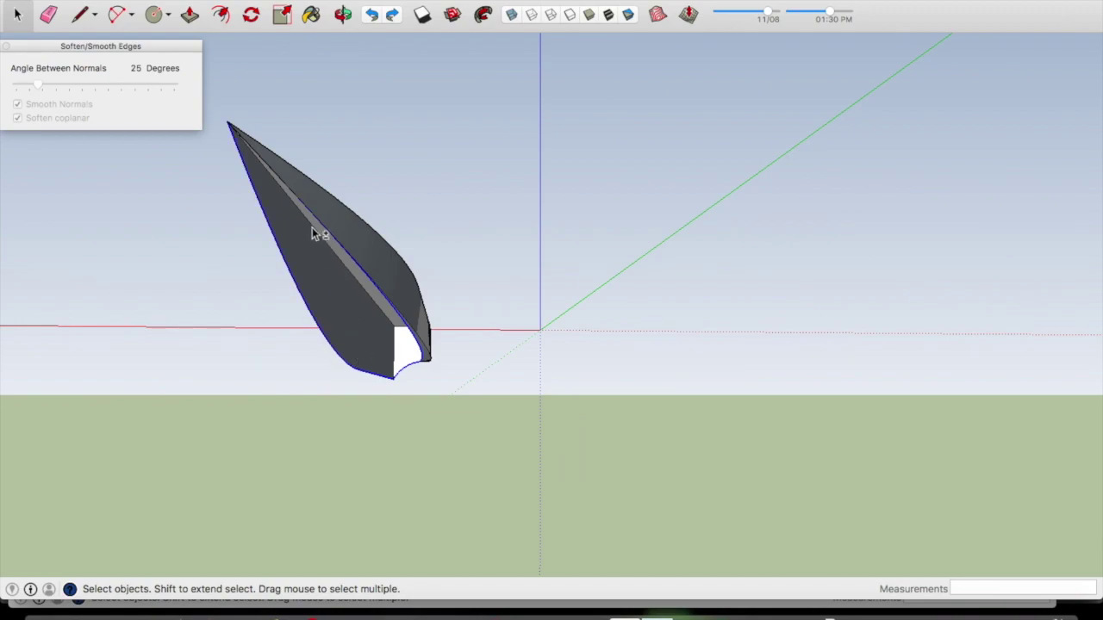
pyautogui.keyDown('shift'); pyautogui.click(287, 191); pyautogui.keyUp('shift')
pyautogui.scroll(2, 287, 190)
# Select the hull's inner curved faces and apply Reverse Faces so they match the dark side
pyautogui.moveTo(287, 191)
pyautogui.mouseDown(button='middle')
pyautogui.moveTo(376, 178)
pyautogui.moveTo(362, 179)
pyautogui.mouseUp(button='middle')
pyautogui.keyDown('shift'); pyautogui.click(355, 178); pyautogui.keyUp('shift')
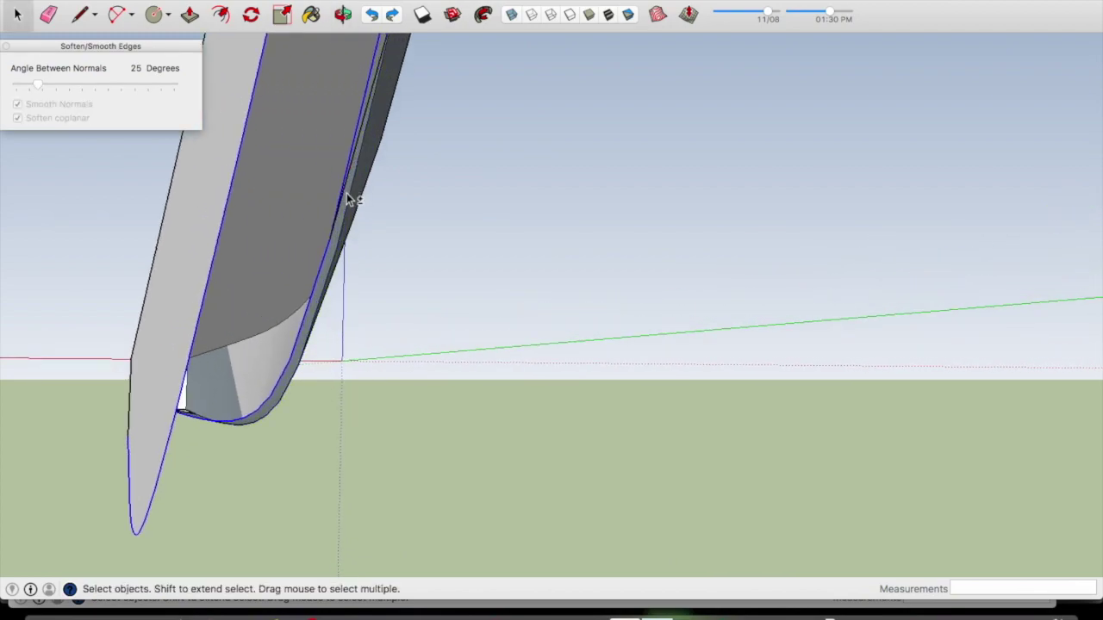
pyautogui.moveTo(348, 199)
pyautogui.mouseDown(button='middle')
pyautogui.moveTo(329, 265)
pyautogui.moveTo(336, 226)
pyautogui.mouseUp(button='middle')
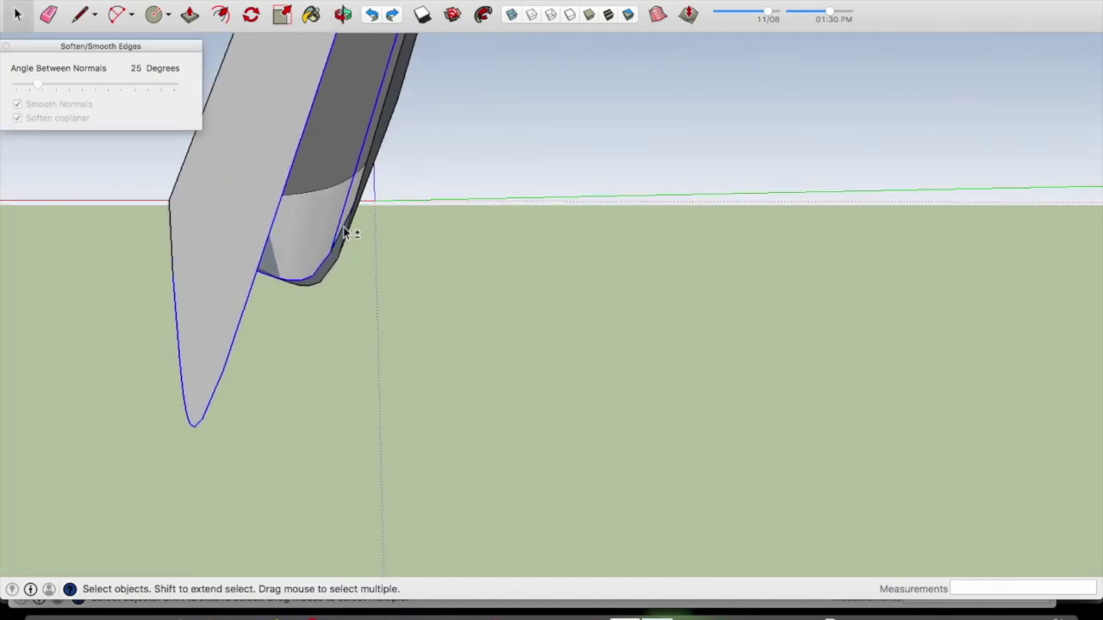
pyautogui.click(660, 15)
# Select the remaining group and Explode it into loose geometry
pyautogui.press('l')
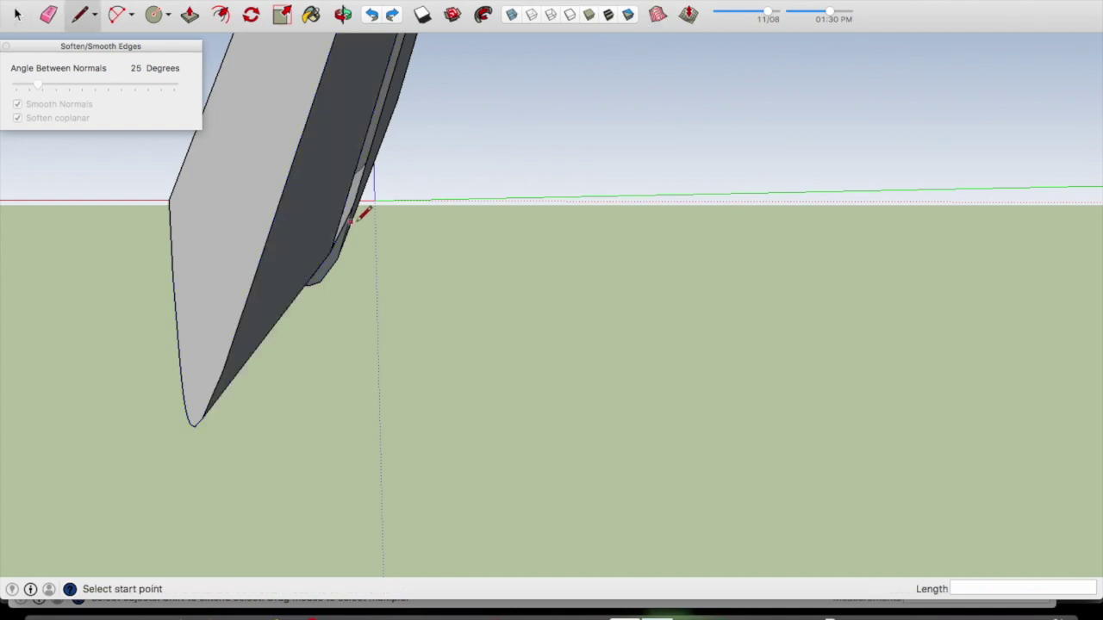
pyautogui.click(354, 205)
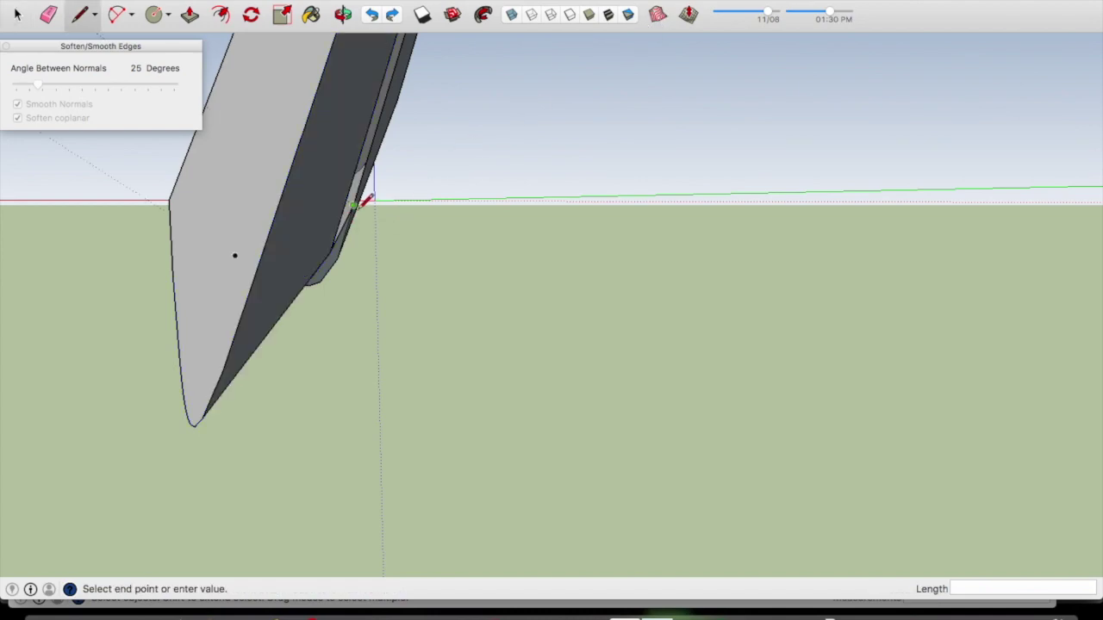
pyautogui.press('space')
pyautogui.click(360, 128)
pyautogui.rightClick(359, 126)
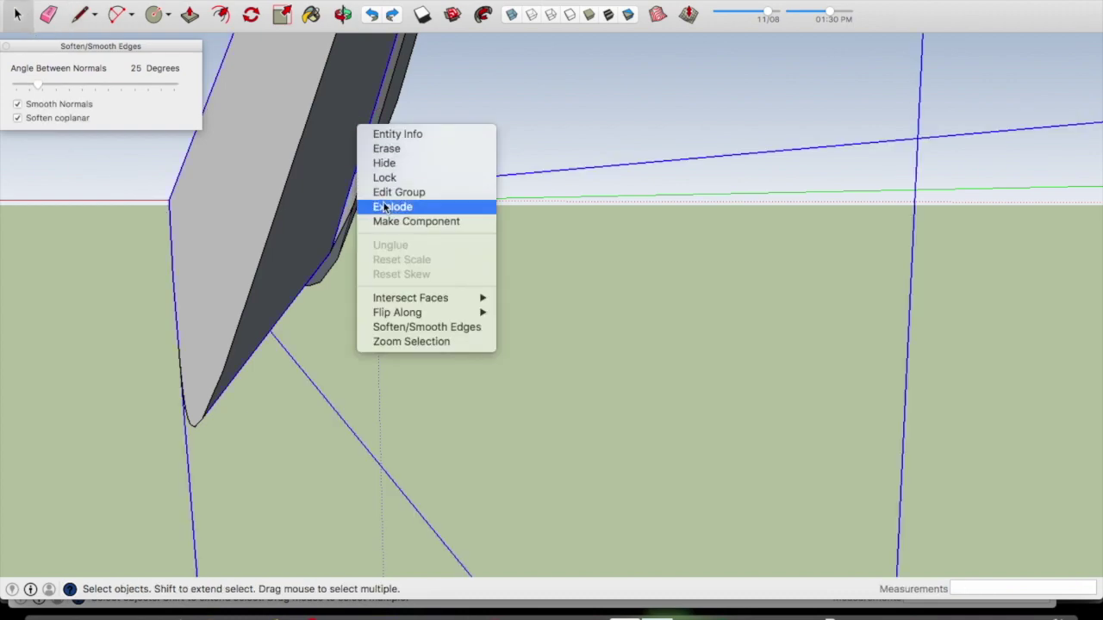
pyautogui.click(385, 208)
# Draw an edge from the green endpoint to the hull edge near the transom, closing a triangular face
pyautogui.press('l')
pyautogui.click(353, 205)
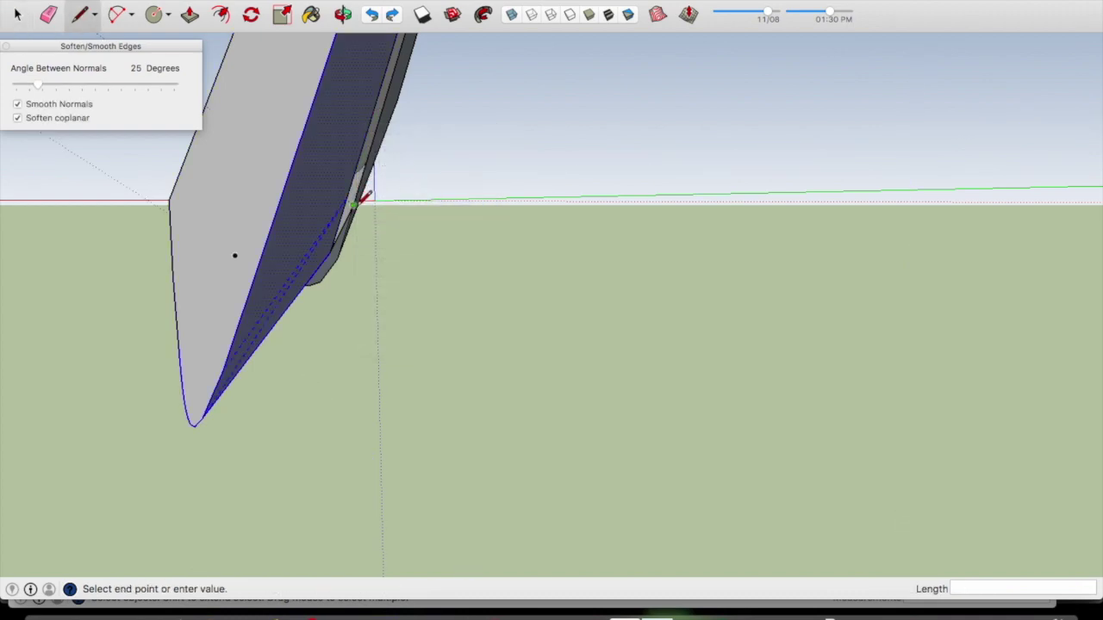
pyautogui.click(342, 238)
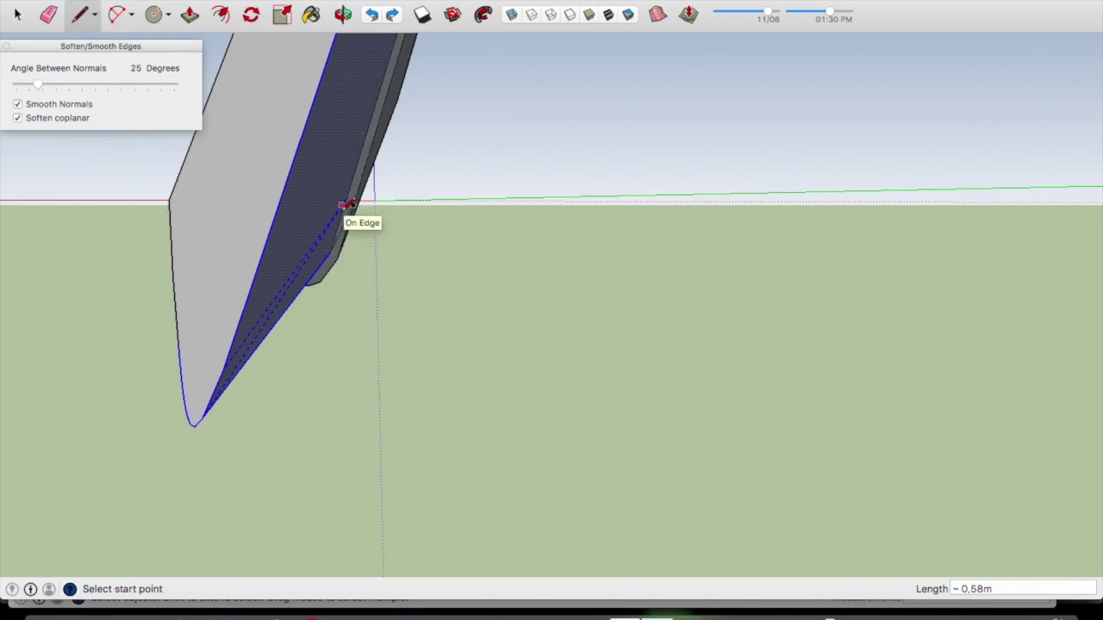
pyautogui.scroll(3, 347, 209)
pyautogui.press('space')
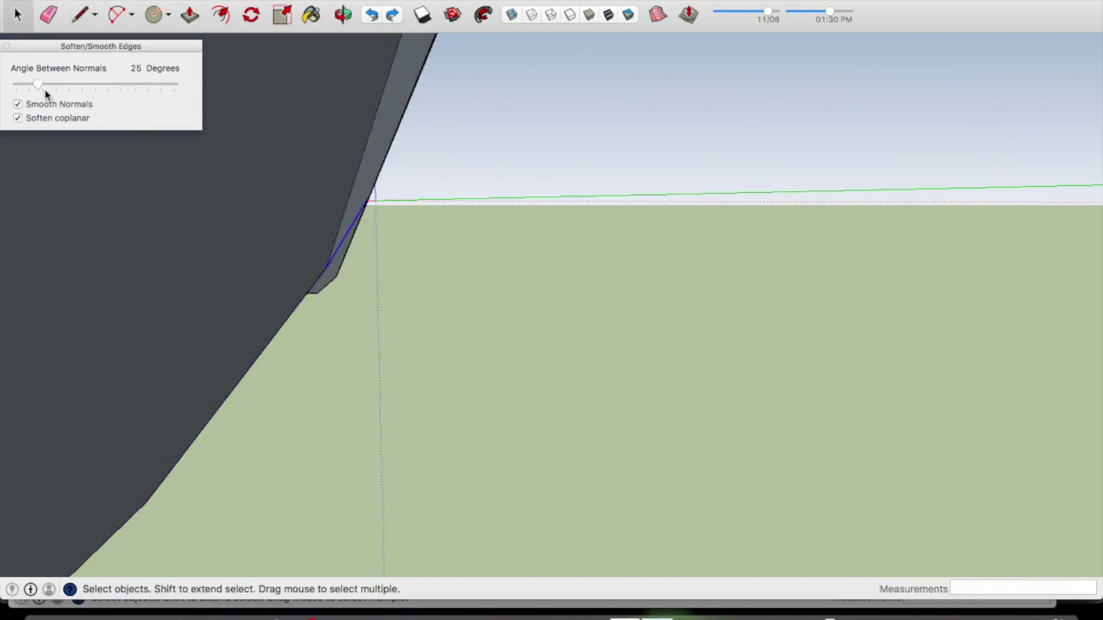
pyautogui.click(364, 291)
pyautogui.press('o')
pyautogui.moveTo(365, 290)
pyautogui.mouseDown()
pyautogui.moveTo(233, 214)
pyautogui.moveTo(247, 301)
pyautogui.moveTo(231, 345)
pyautogui.mouseUp()
pyautogui.scroll(-3, 456, 336)
pyautogui.moveTo(474, 325)
pyautogui.mouseDown()
pyautogui.moveTo(516, 301)
pyautogui.moveTo(509, 283)
pyautogui.moveTo(422, 328)
pyautogui.moveTo(324, 342)
pyautogui.moveTo(482, 229)
pyautogui.moveTo(492, 212)
pyautogui.moveTo(453, 158)
pyautogui.moveTo(589, 427)
pyautogui.moveTo(709, 471)
pyautogui.moveTo(836, 485)
pyautogui.moveTo(876, 457)
pyautogui.mouseUp()
pyautogui.scroll(3, 324, 342)
pyautogui.scroll(3, 887, 403)
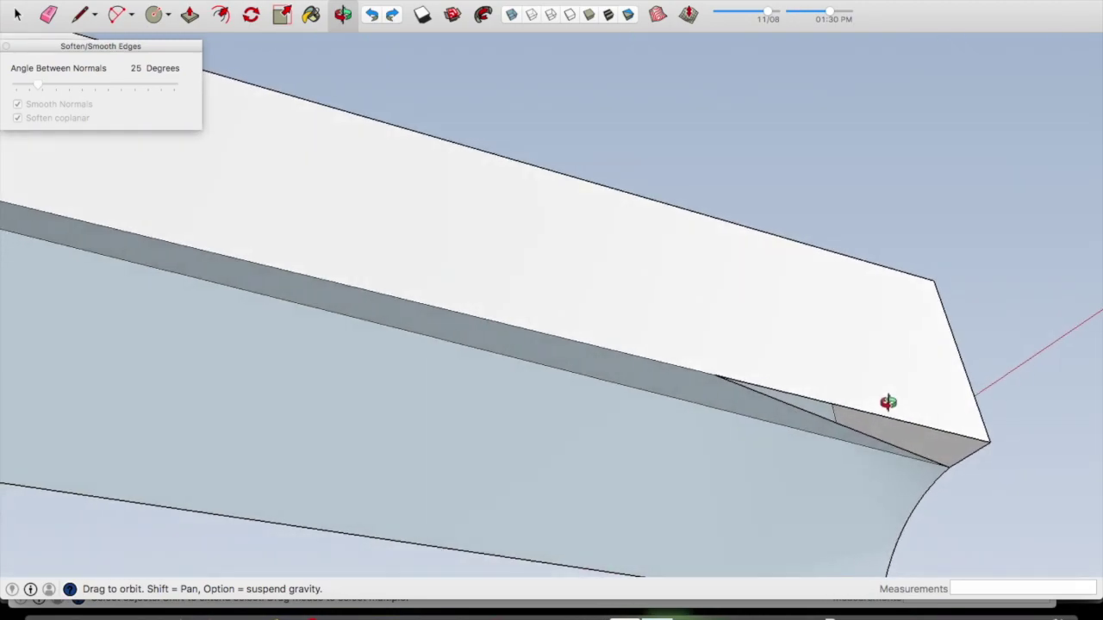
pyautogui.moveTo(887, 402); pyautogui.dragTo(901, 369)
pyautogui.press('space')
# Draw a diagonal edge from the green point to the transom corner and soften it
pyautogui.press('l')
pyautogui.click(717, 317)
pyautogui.click(1015, 423)
pyautogui.press('space')
pyautogui.click(901, 424)
pyautogui.click(38, 86)
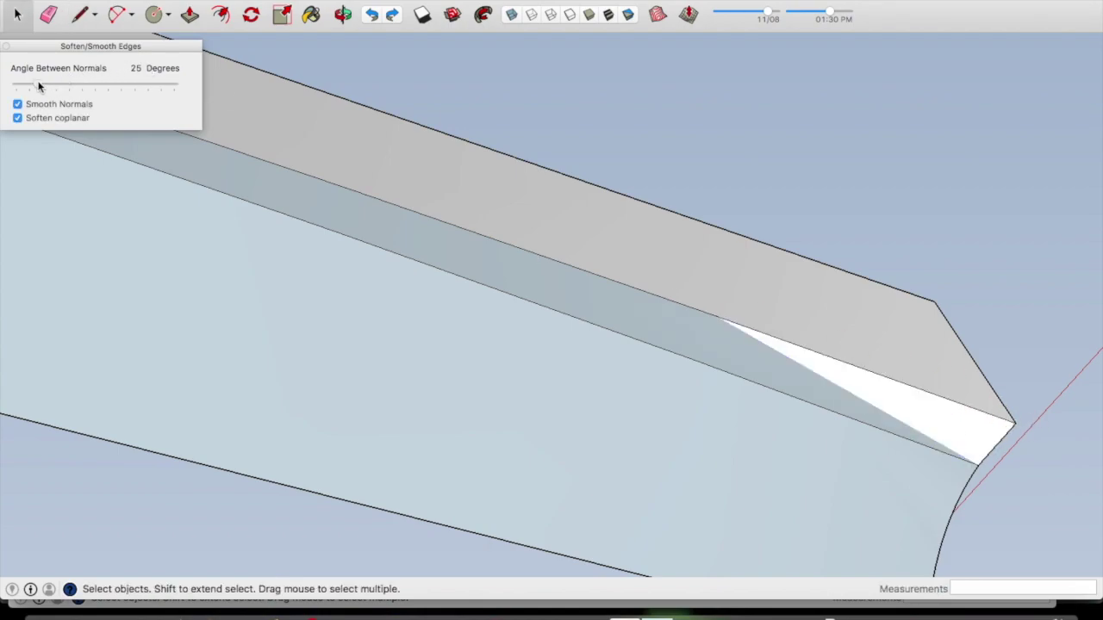
pyautogui.scroll(-5, 599, 394)
# Select all connected hull geometry and paint it with the model's white colour
pyautogui.tripleClick(581, 393)
pyautogui.press('b')
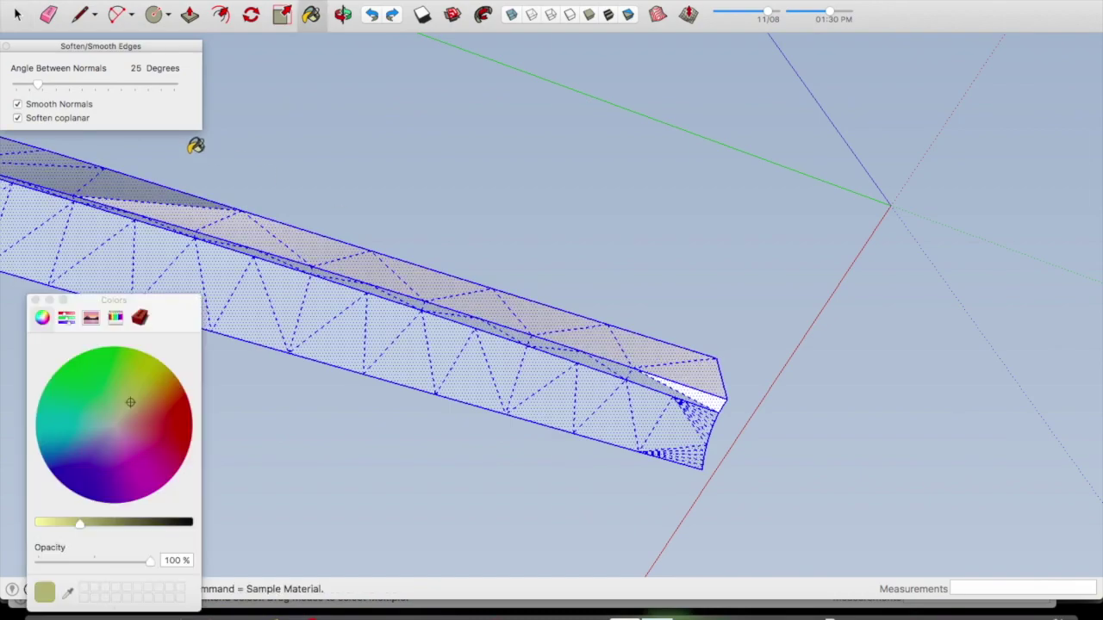
pyautogui.click(138, 319)
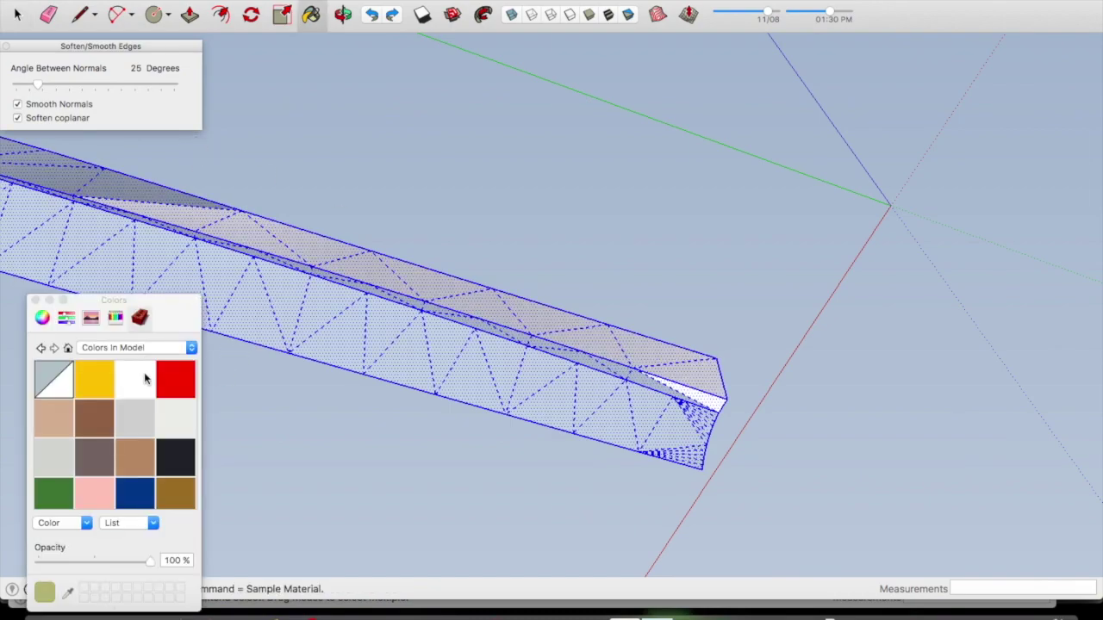
pyautogui.click(145, 379)
pyautogui.click(399, 353)
pyautogui.scroll(-3, 568, 369)
pyautogui.press('space')
pyautogui.click(695, 405)
pyautogui.press('o')
pyautogui.moveTo(561, 362)
pyautogui.mouseDown()
pyautogui.moveTo(541, 345)
pyautogui.moveTo(689, 512)
pyautogui.moveTo(758, 543)
pyautogui.moveTo(726, 563)
pyautogui.mouseUp()
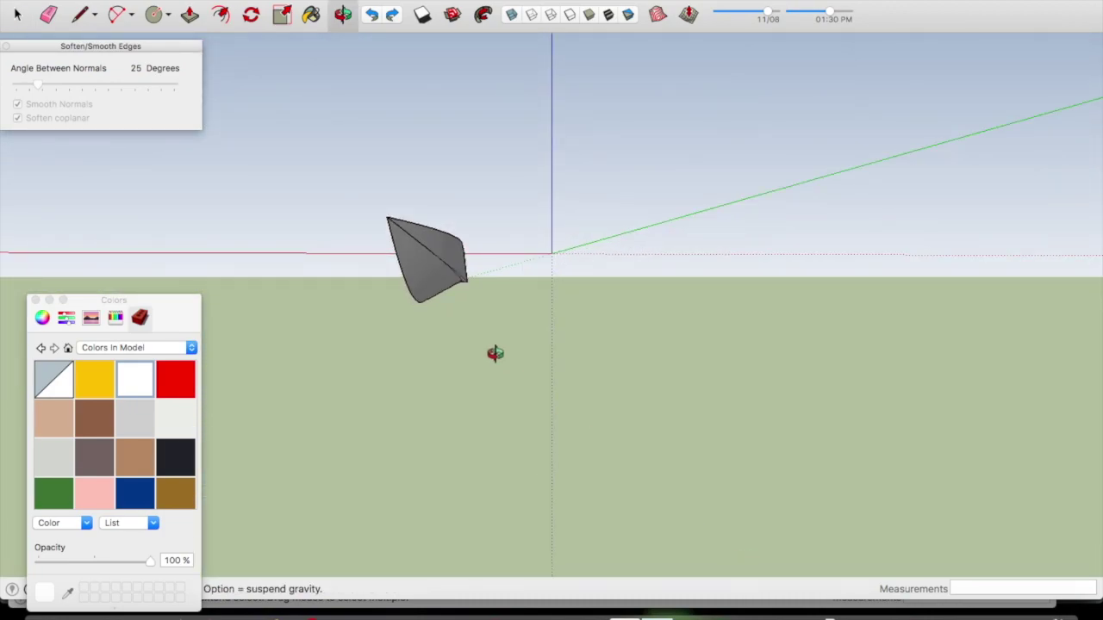
# Copy the half hull to the right and flip the copy along the red direction
pyautogui.press('space')
pyautogui.click(428, 278)
pyautogui.press('m')
pyautogui.click(428, 277)
pyautogui.press('alt')
pyautogui.click(554, 284)
pyautogui.rightClick(554, 275)
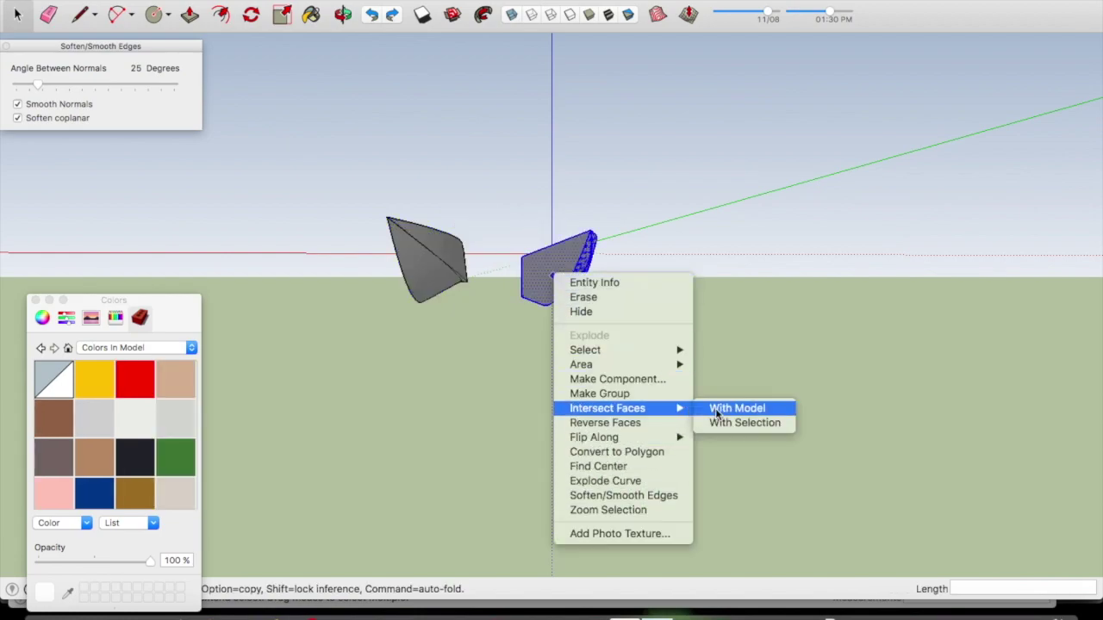
pyautogui.moveTo(595, 438)
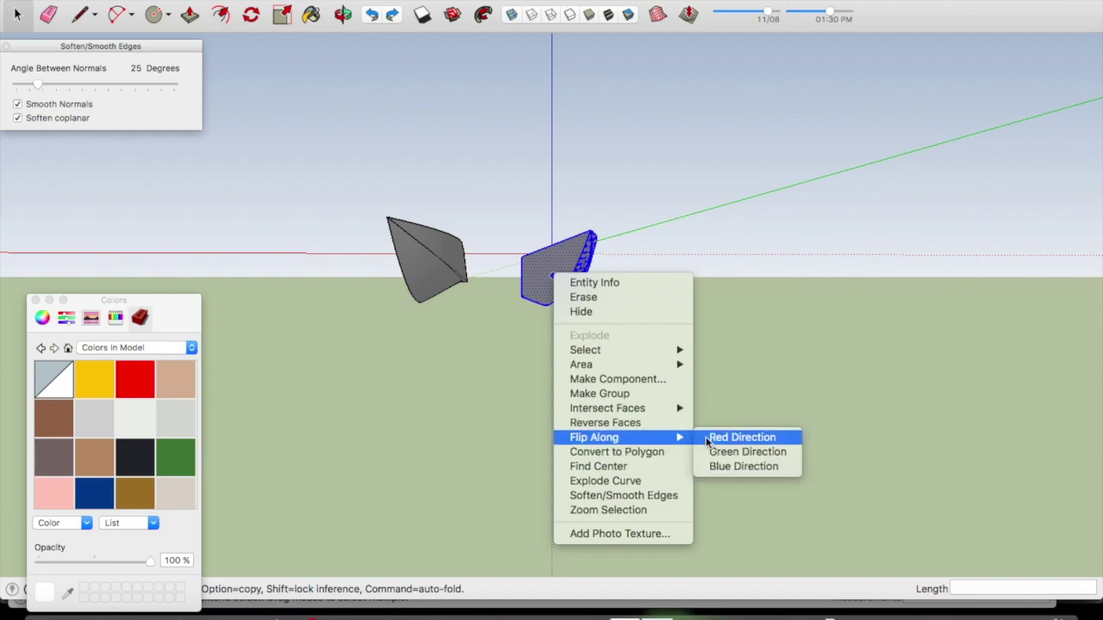
pyautogui.click(741, 438)
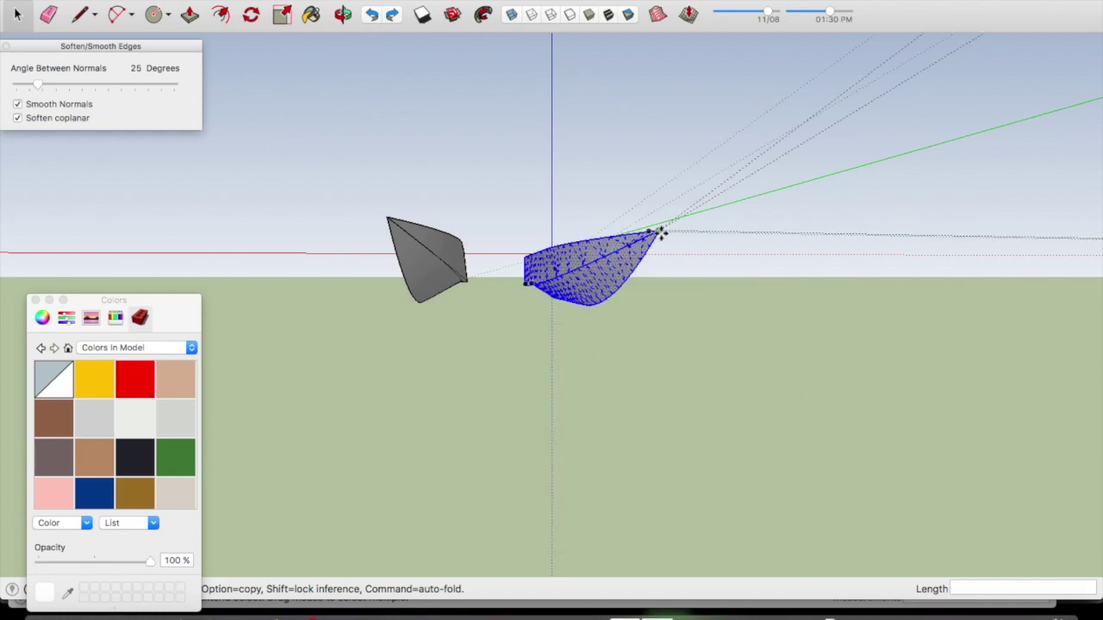
# Move the mirrored half so its tip meets the original's tip, forming the full hull
pyautogui.click(386, 218)
pyautogui.press('space')
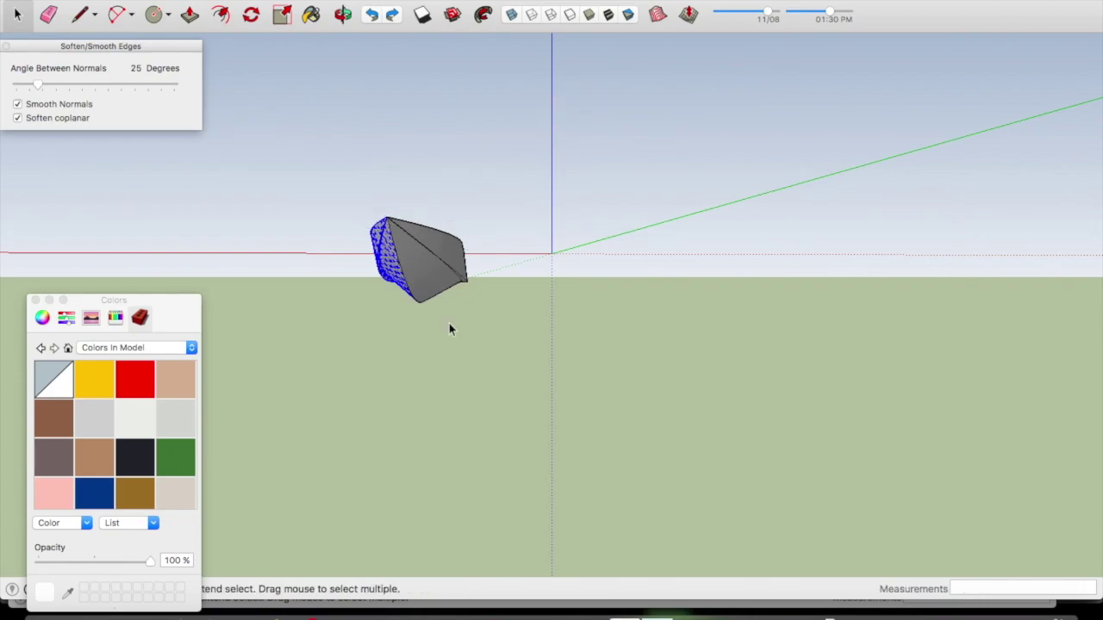
pyautogui.click(449, 323)
pyautogui.press('o')
pyautogui.moveTo(396, 267)
pyautogui.mouseDown()
pyautogui.moveTo(411, 152)
pyautogui.moveTo(388, 283)
pyautogui.moveTo(411, 382)
pyautogui.moveTo(370, 255)
pyautogui.moveTo(389, 249)
pyautogui.moveTo(423, 357)
pyautogui.moveTo(413, 270)
pyautogui.moveTo(698, 249)
pyautogui.moveTo(726, 261)
pyautogui.moveTo(684, 241)
pyautogui.mouseUp()
# Erase the centre seam where the two hull halves meet
pyautogui.press('e')
pyautogui.click(417, 252)
pyautogui.press('o')
pyautogui.scroll(-3, 591, 254)
pyautogui.moveTo(592, 254); pyautogui.dragTo(690, 266)
pyautogui.press('e')
pyautogui.scroll(2, 525, 266)
pyautogui.scroll(4, 525, 266)
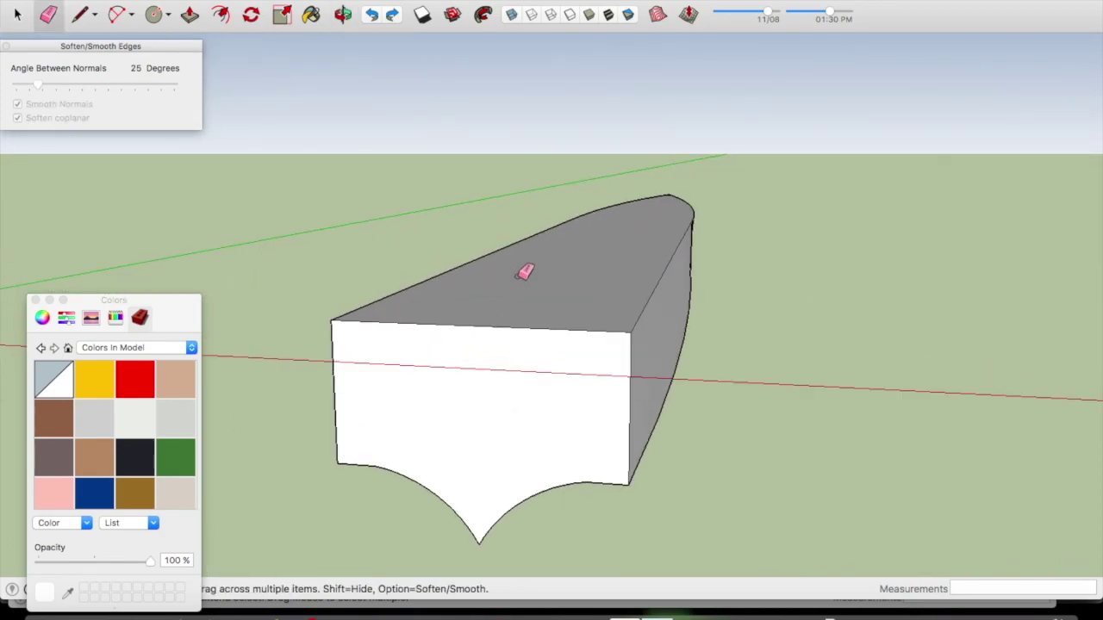
# Offset the hull's top face slightly inward to outline a rim, and draw a line from its corner
pyautogui.press('f')
pyautogui.click(646, 304)
pyautogui.click(616, 316)
pyautogui.press('p')
pyautogui.moveTo(618, 314); pyautogui.dragTo(618, 411, button='middle')
pyautogui.press('l')
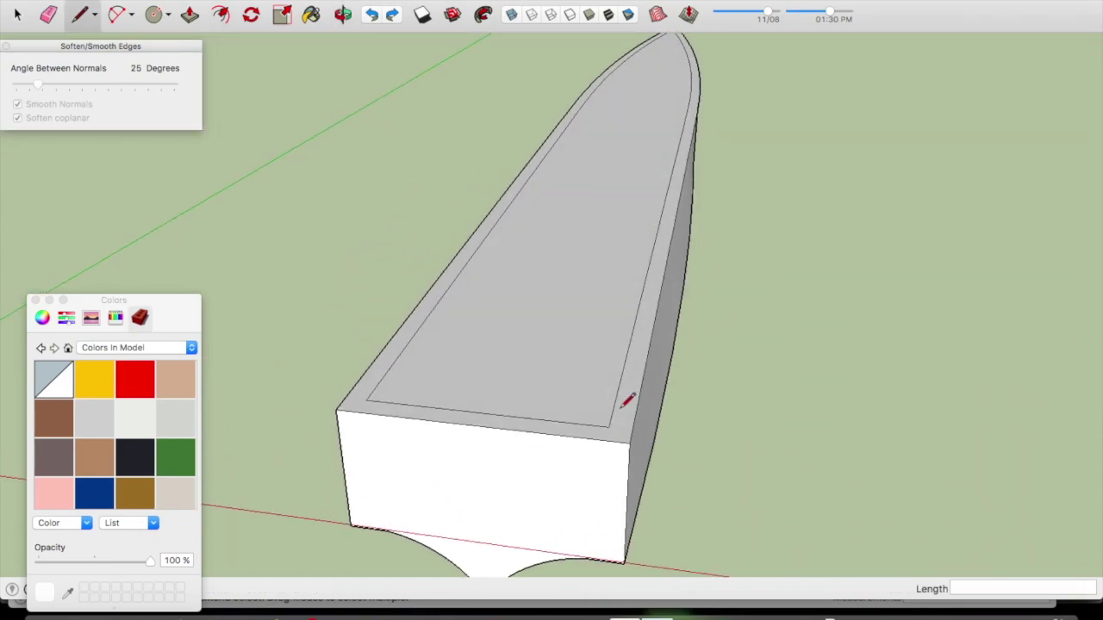
pyautogui.click(609, 426)
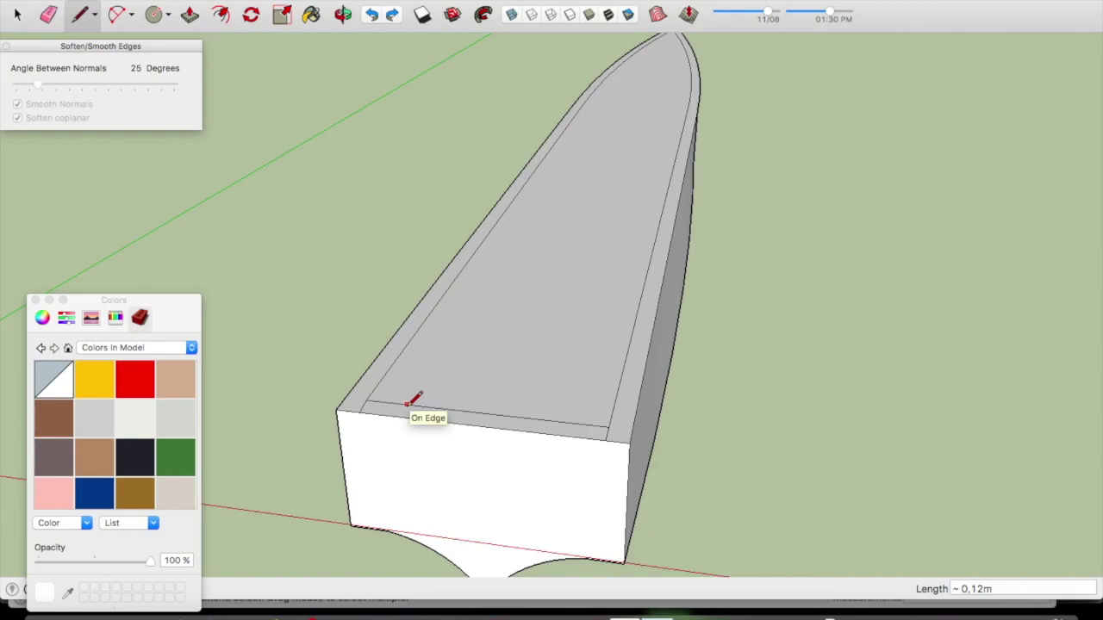
pyautogui.scroll(3, 363, 409)
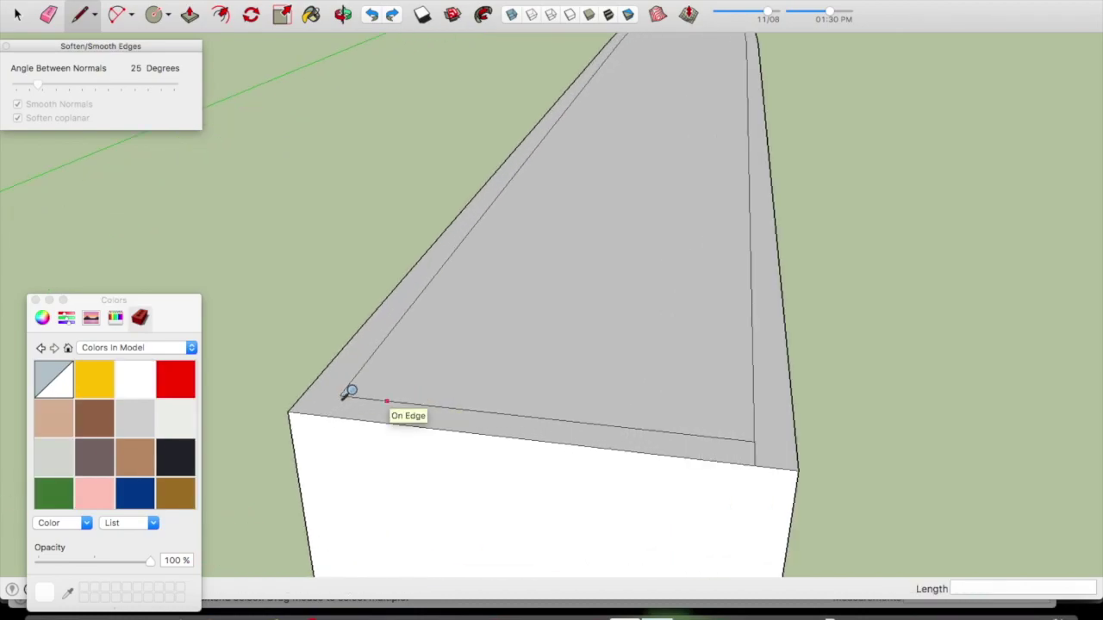
# Erase the inner rim edge at the transom so the rim is open there
pyautogui.press('e')
pyautogui.click(431, 399)
pyautogui.scroll(-5, 544, 273)
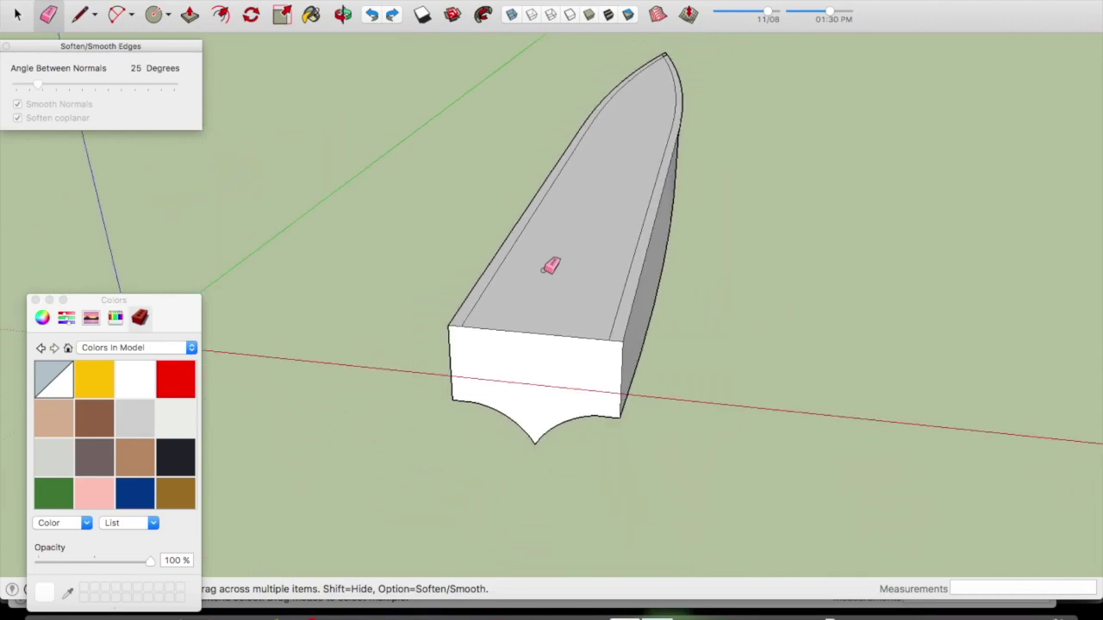
pyautogui.scroll(3, 685, 55)
pyautogui.scroll(3, 672, 52)
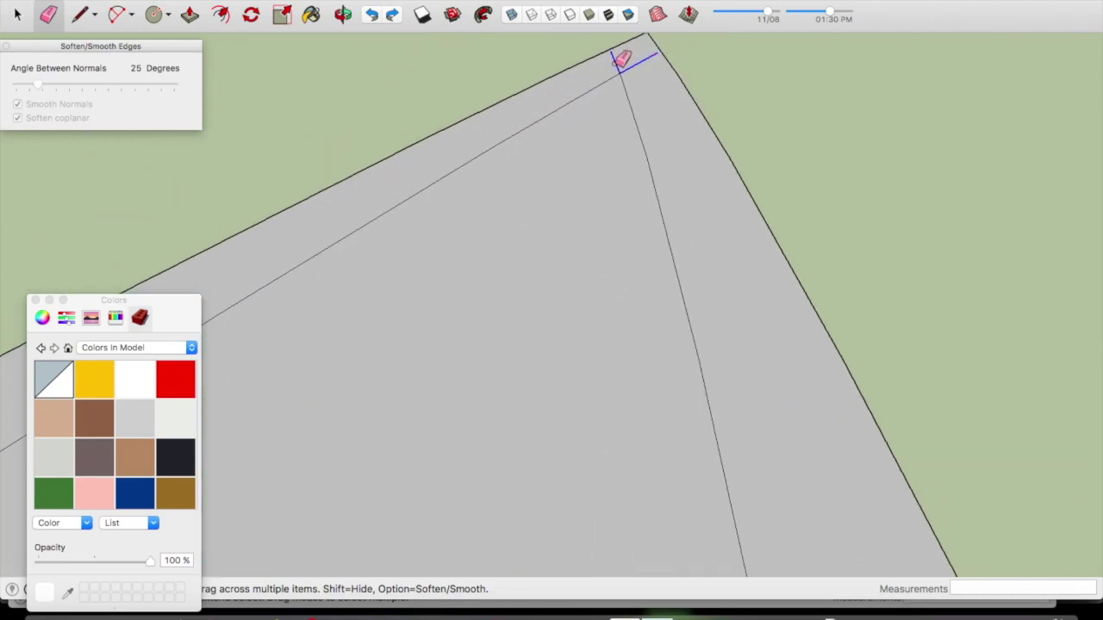
pyautogui.scroll(-2, 653, 71)
pyautogui.scroll(-2, 652, 69)
pyautogui.scroll(-1, 652, 69)
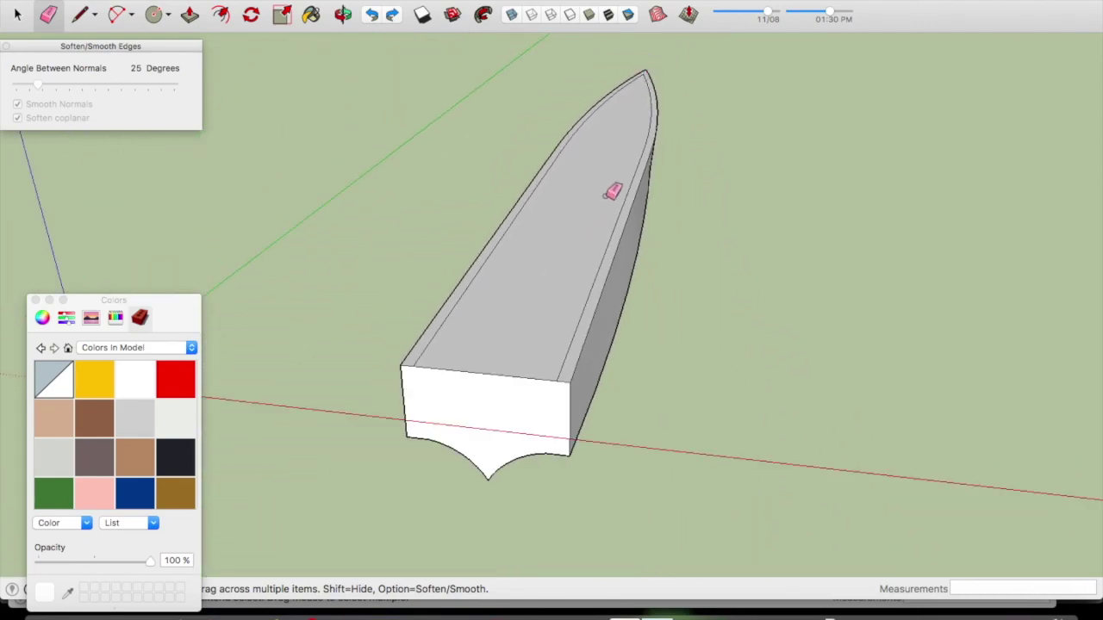
pyautogui.moveTo(555, 323); pyautogui.dragTo(398, 278, button='middle')
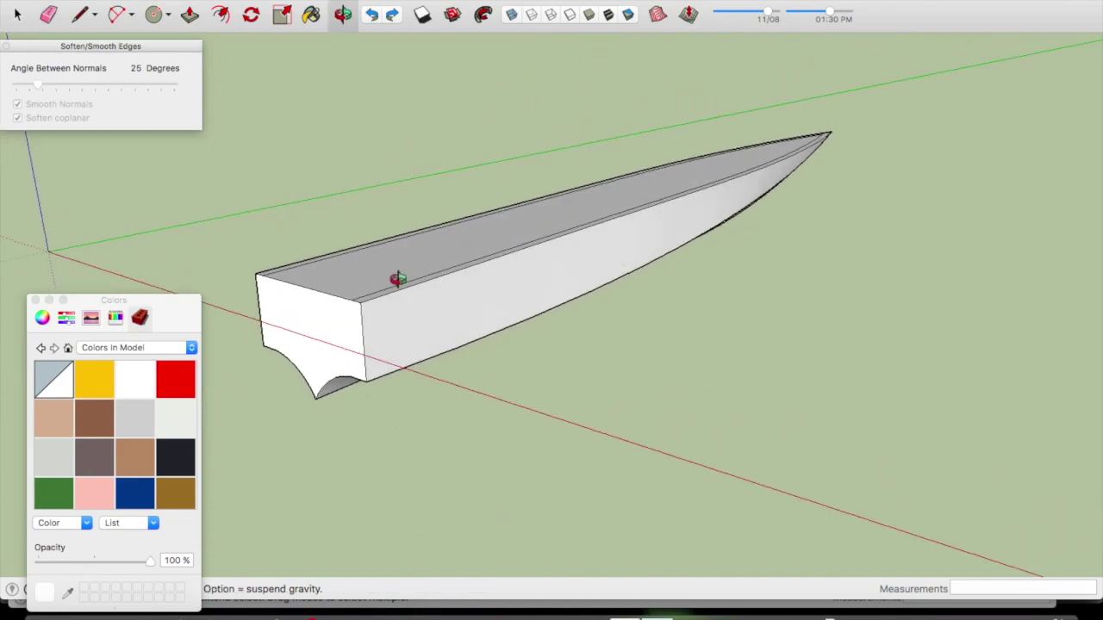
# Push the inner deck face down inside the rim, leaving raised side walls around a sunken interior
pyautogui.scroll(1, 552, 246)
pyautogui.scroll(2, 539, 237)
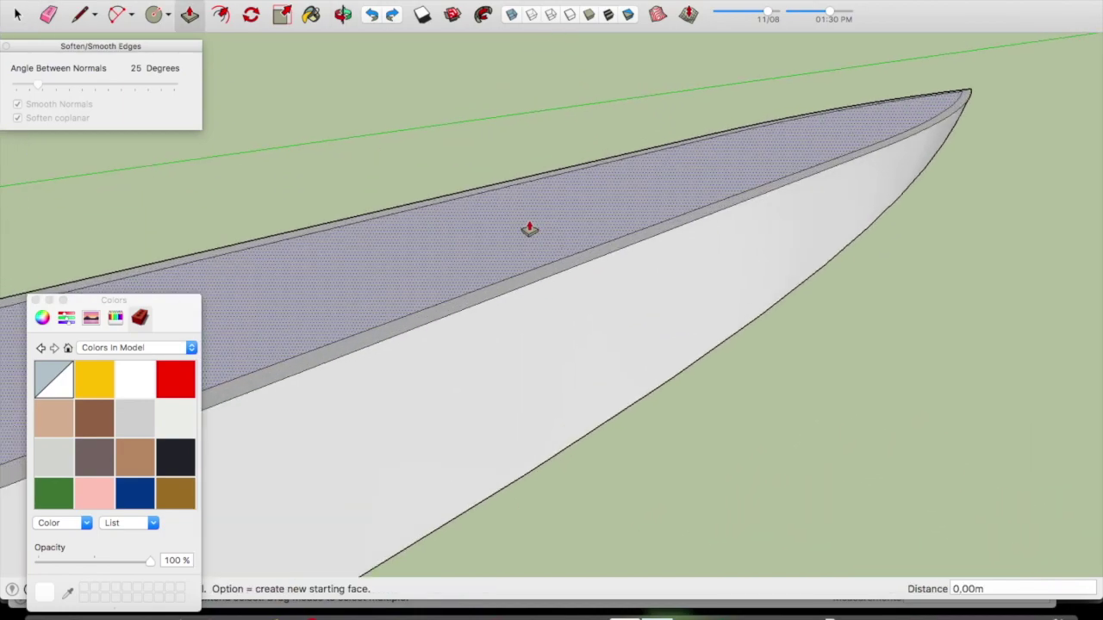
pyautogui.scroll(2, 532, 227)
pyautogui.click(540, 224)
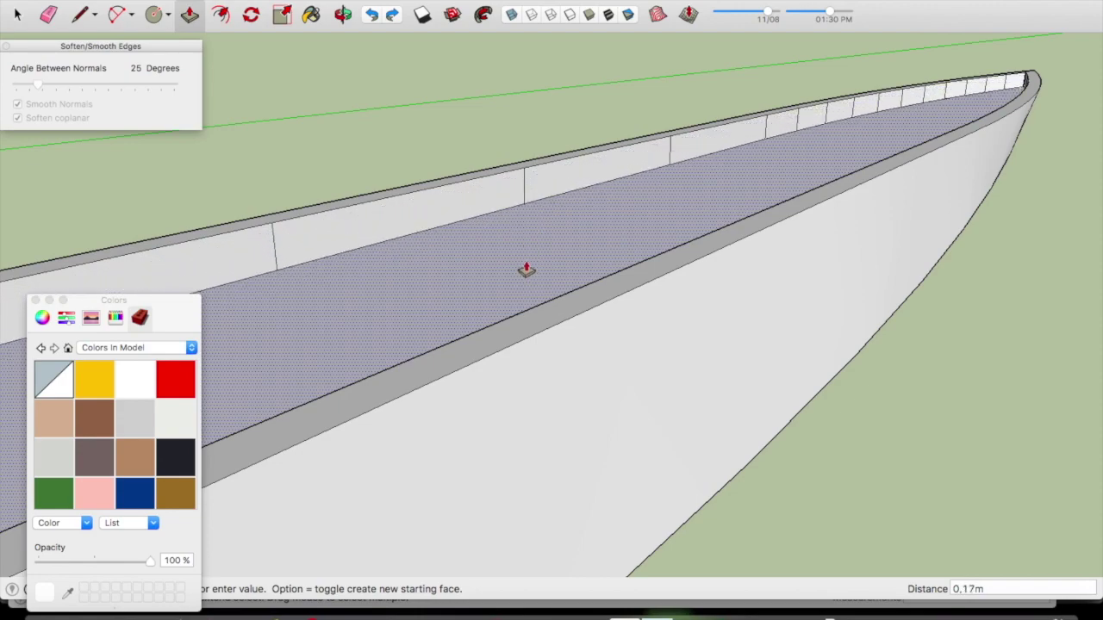
pyautogui.press('o')
pyautogui.moveTo(620, 258); pyautogui.dragTo(378, 231)
pyautogui.scroll(-10, 378, 231)
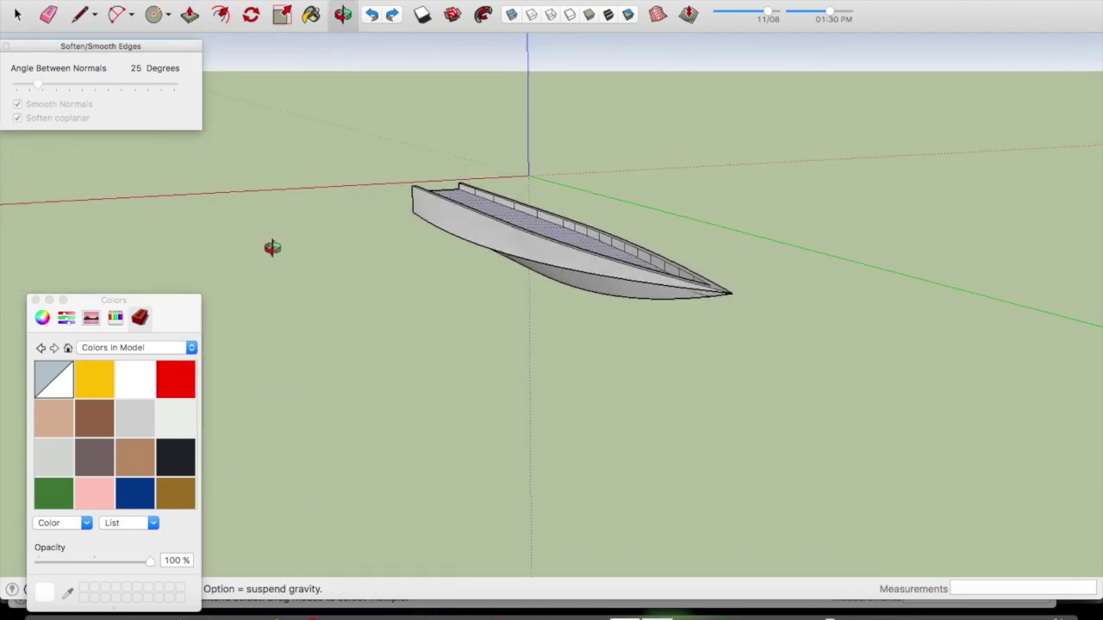
pyautogui.scroll(3, 638, 277)
pyautogui.moveTo(666, 281)
pyautogui.mouseDown()
pyautogui.moveTo(541, 234)
pyautogui.moveTo(556, 295)
pyautogui.mouseUp()
pyautogui.scroll(-3, 562, 233)
pyautogui.scroll(3, 542, 234)
pyautogui.press('p')
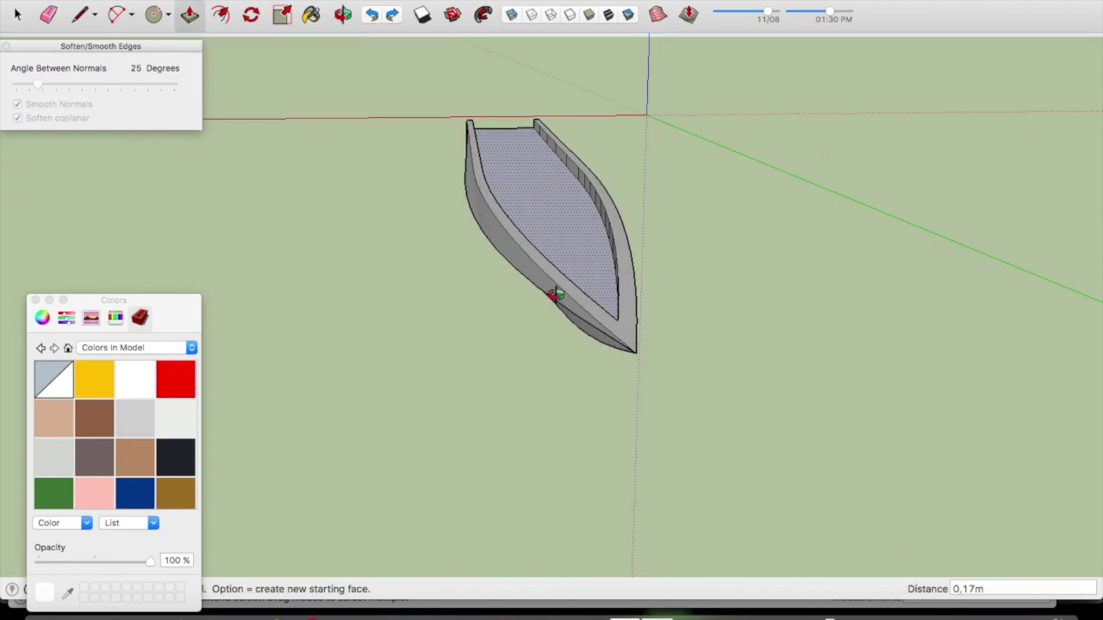
pyautogui.scroll(3, 555, 295)
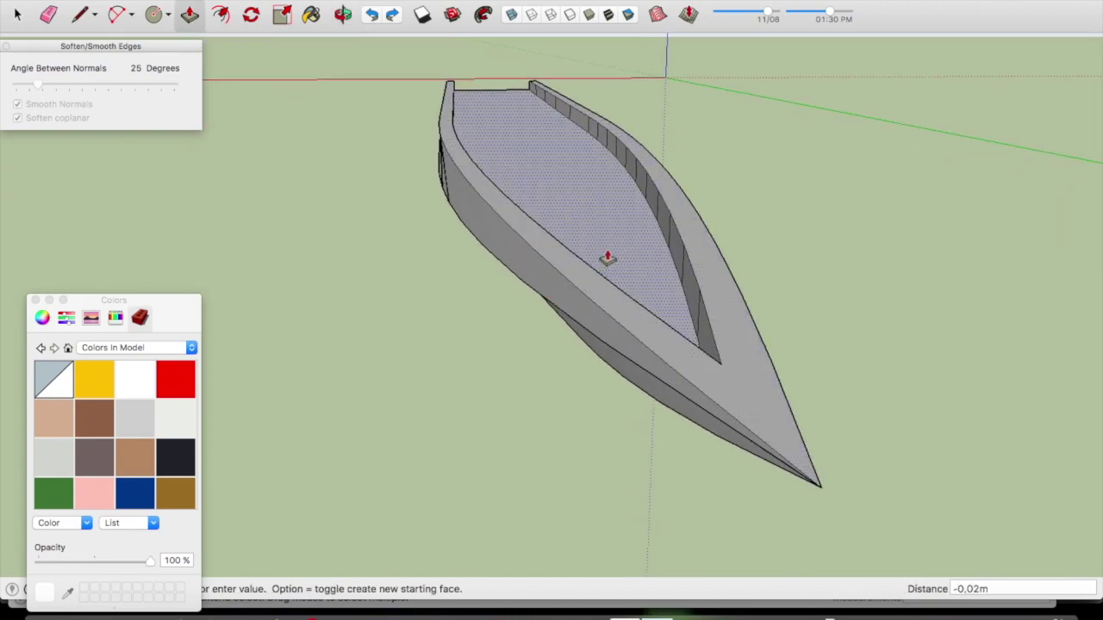
pyautogui.press('space')
pyautogui.scroll(-3, 621, 229)
pyautogui.moveTo(623, 235); pyautogui.dragTo(577, 179, button='middle')
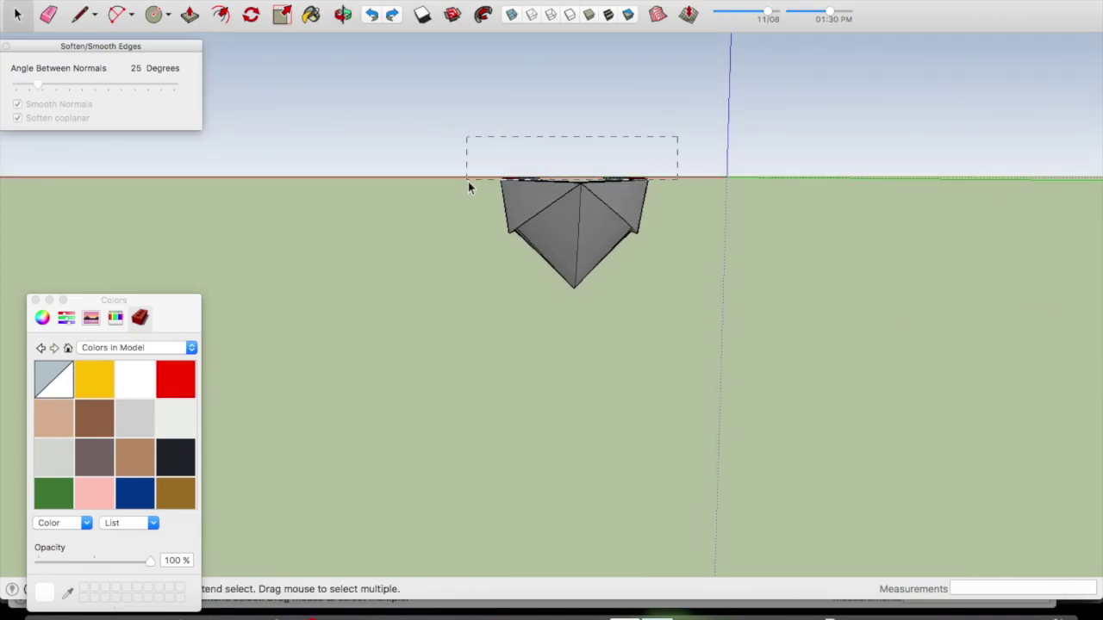
# Orbit and zoom to a high view along the hull toward the transom
pyautogui.moveTo(468, 186); pyautogui.dragTo(469, 186)
pyautogui.click(268, 185)
pyautogui.moveTo(268, 184); pyautogui.dragTo(471, 156, button='middle')
pyautogui.moveTo(471, 156)
pyautogui.mouseDown()
pyautogui.moveTo(456, 116)
pyautogui.moveTo(418, 256)
pyautogui.moveTo(460, 287)
pyautogui.moveTo(377, 272)
pyautogui.moveTo(433, 216)
pyautogui.moveTo(520, 266)
pyautogui.moveTo(645, 250)
pyautogui.moveTo(635, 325)
pyautogui.mouseUp()
pyautogui.scroll(2, 635, 326)
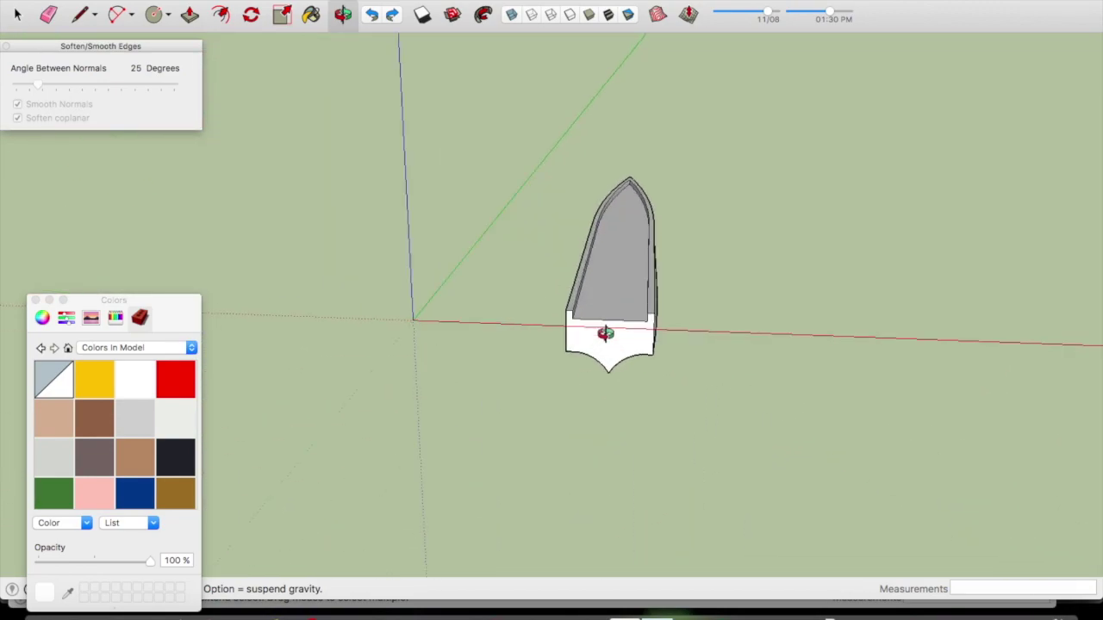
pyautogui.scroll(5, 606, 333)
# Close an inset panel on the transom with a vertical line inside the rim
pyautogui.press('l')
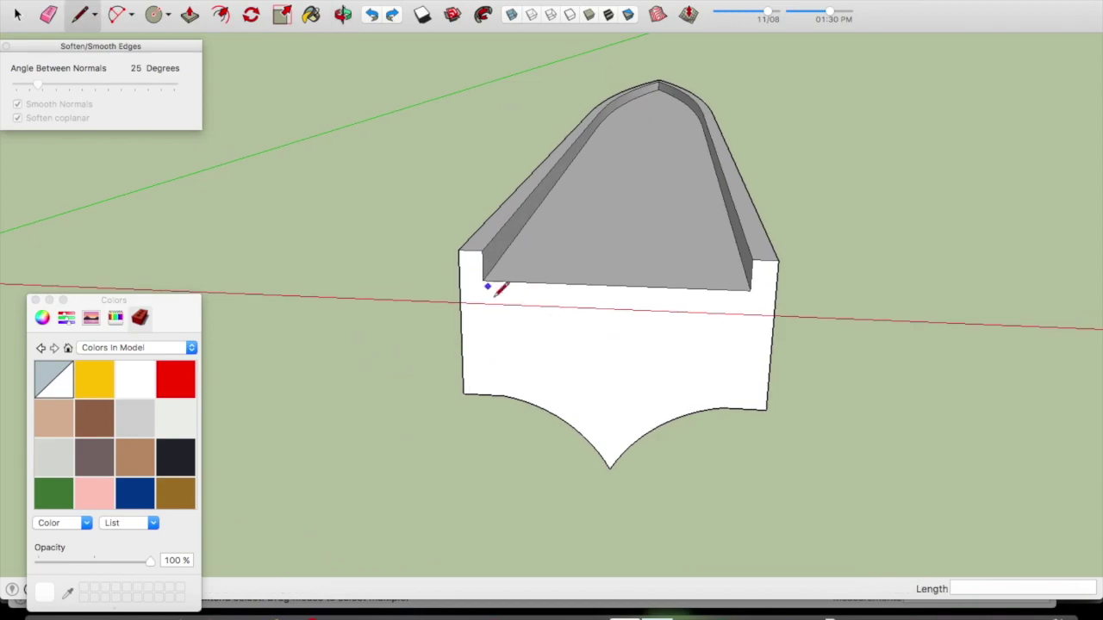
pyautogui.press('f')
pyautogui.click(494, 310)
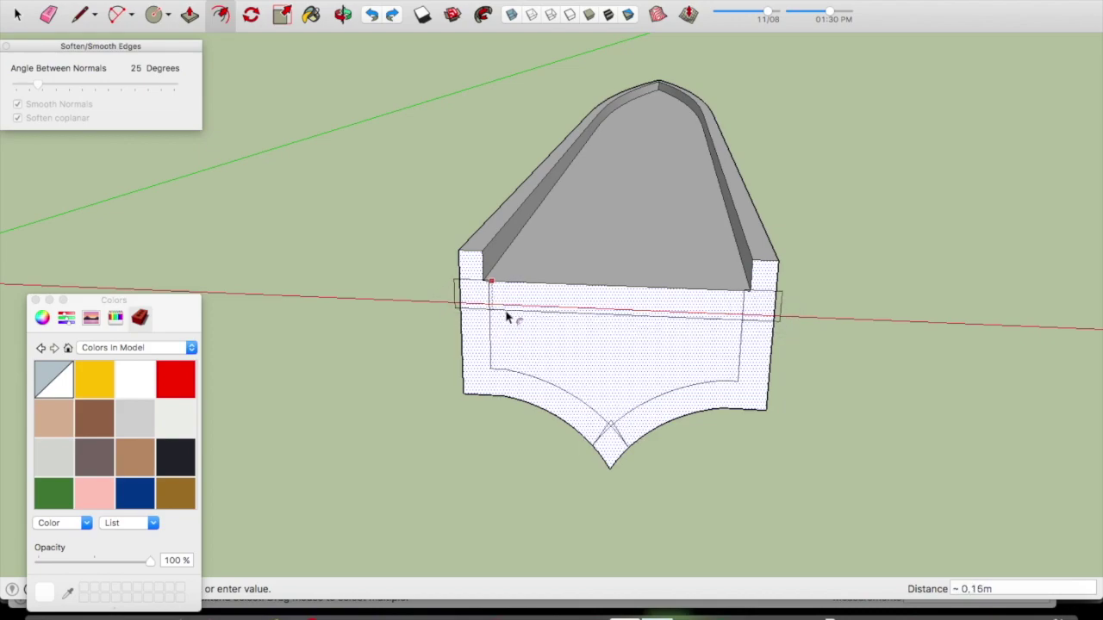
pyautogui.press('Escape')
pyautogui.press('l')
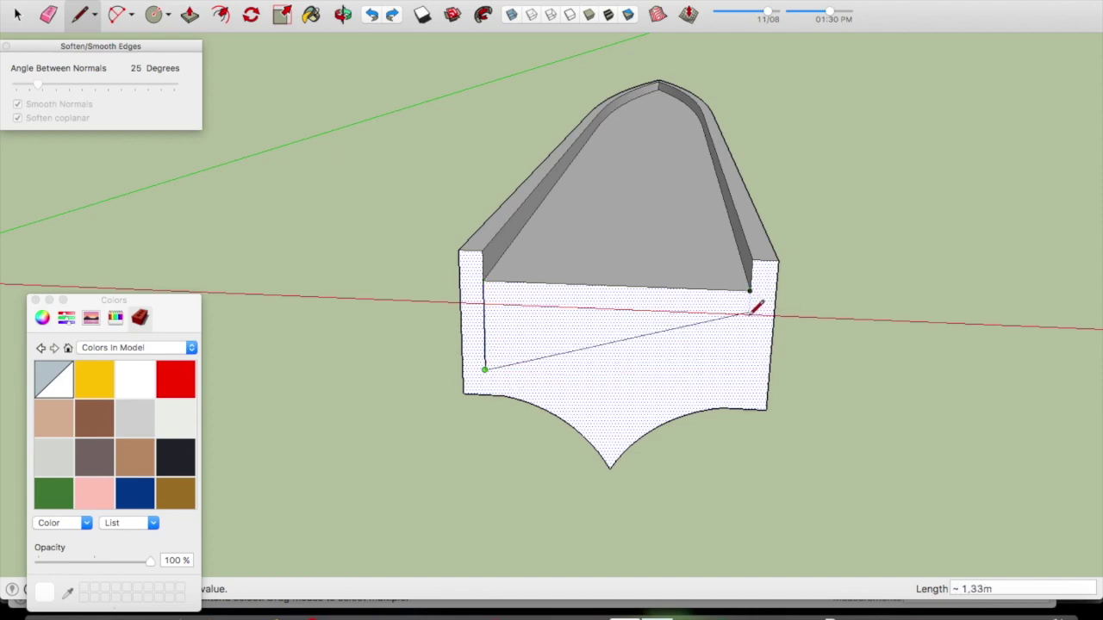
pyautogui.click(746, 372)
pyautogui.click(750, 290)
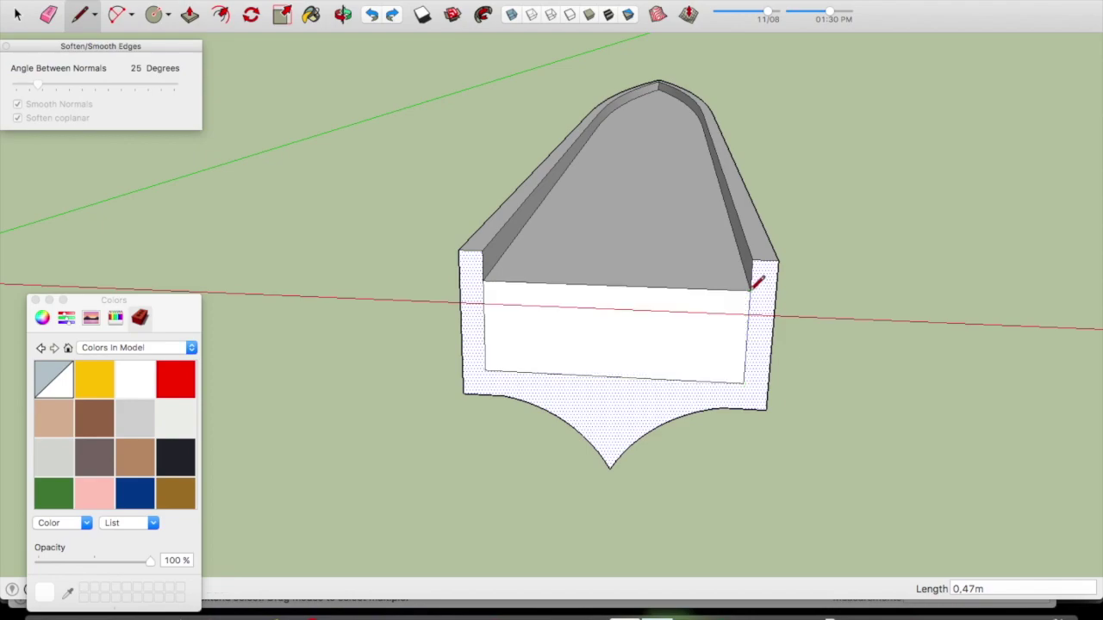
# Push the inner transom panel forward through the hull toward the bow
pyautogui.press('space')
pyautogui.click(862, 353)
pyautogui.press('p')
pyautogui.click(611, 327)
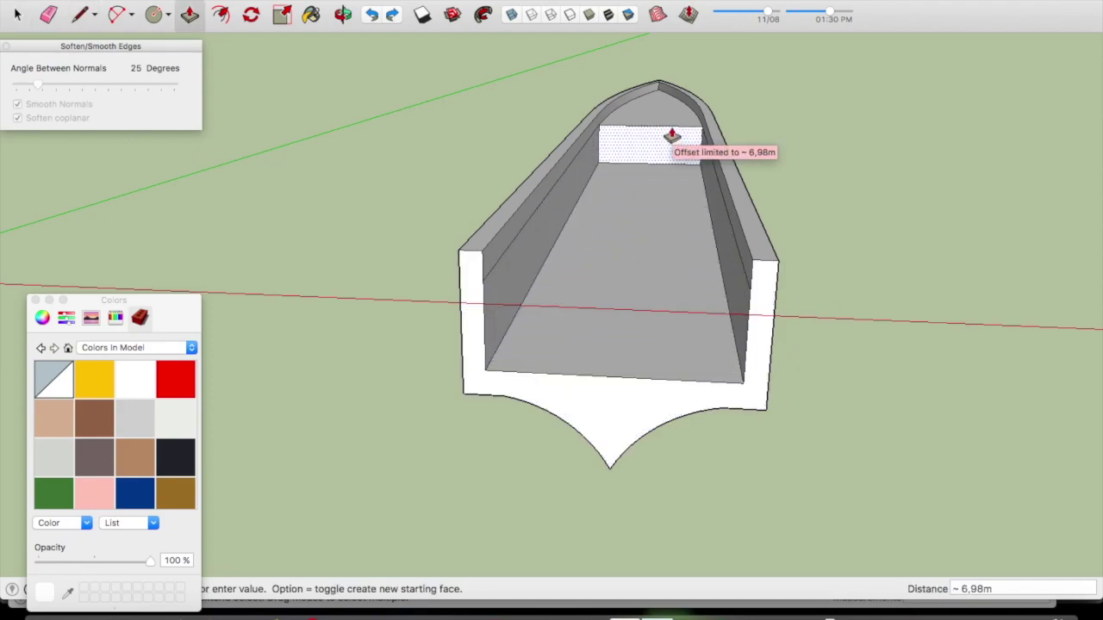
pyautogui.scroll(3, 669, 136)
pyautogui.scroll(2, 669, 135)
pyautogui.scroll(3, 660, 111)
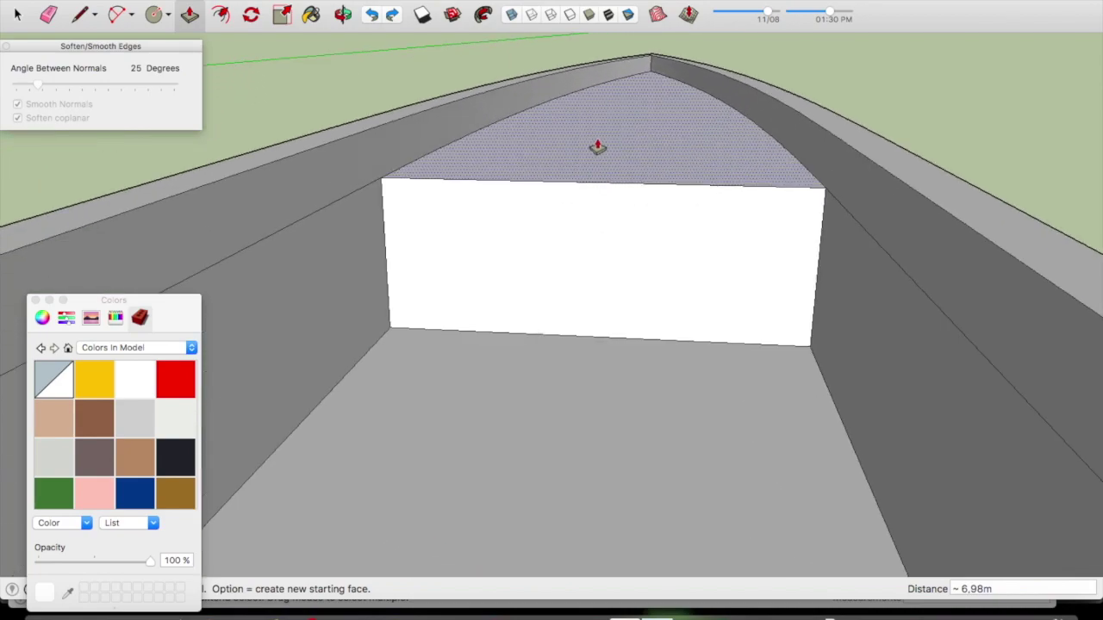
pyautogui.scroll(-3, 542, 214)
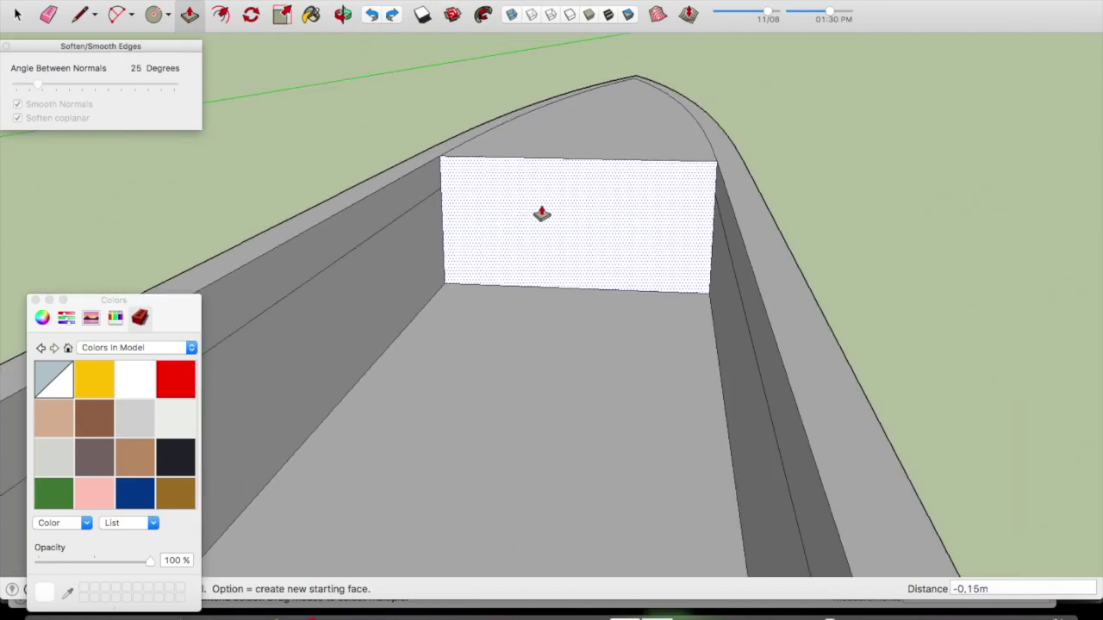
pyautogui.moveTo(541, 214); pyautogui.dragTo(546, 214, button='middle')
pyautogui.scroll(-5, 546, 214)
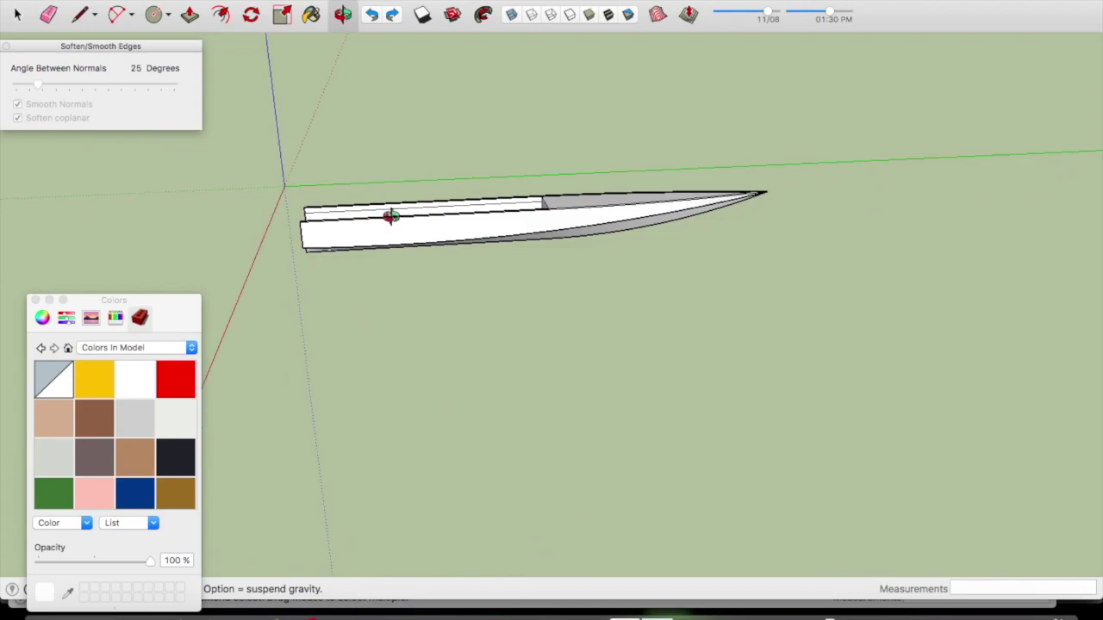
pyautogui.scroll(2, 455, 204)
pyautogui.scroll(3, 517, 220)
pyautogui.scroll(3, 563, 207)
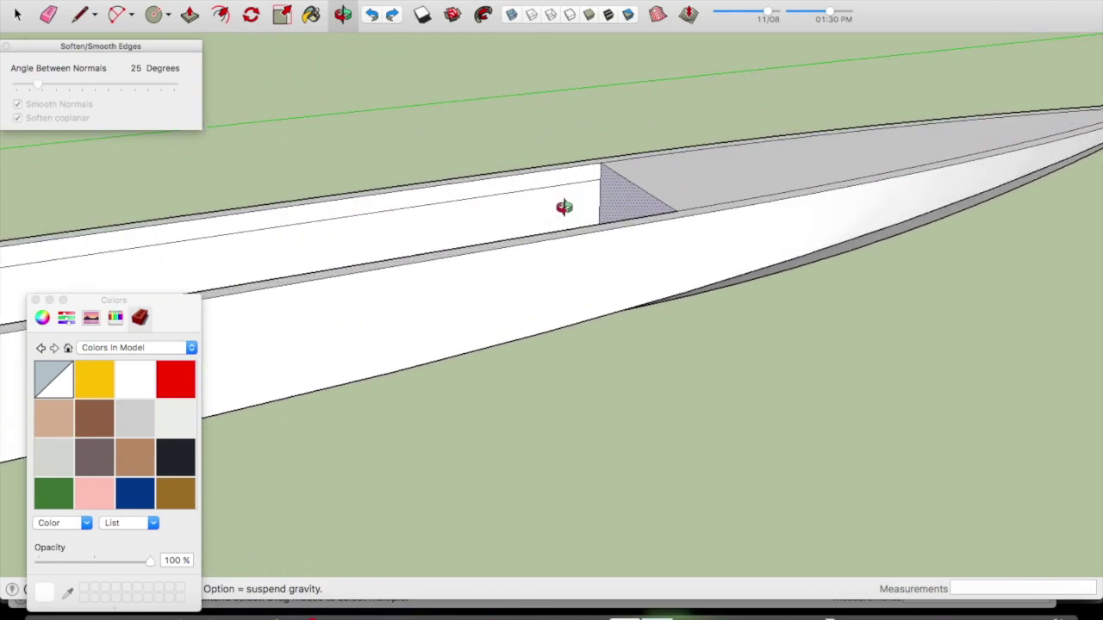
pyautogui.scroll(2, 563, 207)
pyautogui.rightClick(565, 208)
pyautogui.press('Escape')
pyautogui.click(694, 196)
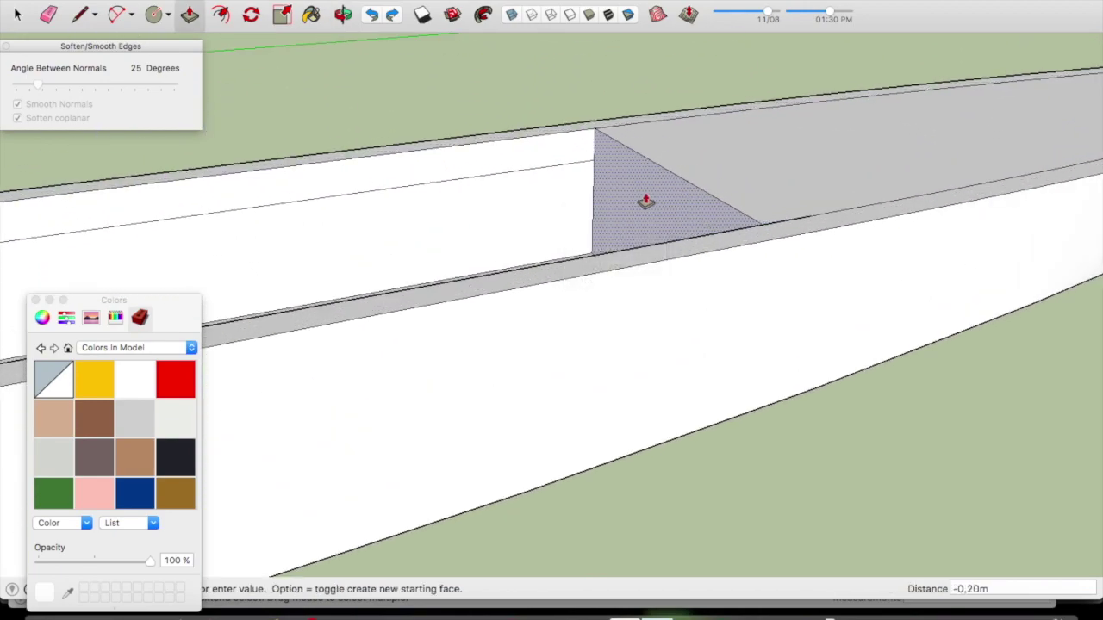
pyautogui.scroll(-2, 612, 203)
pyautogui.click(573, 201)
pyautogui.press('space')
pyautogui.scroll(-3, 583, 150)
pyautogui.scroll(4, 594, 173)
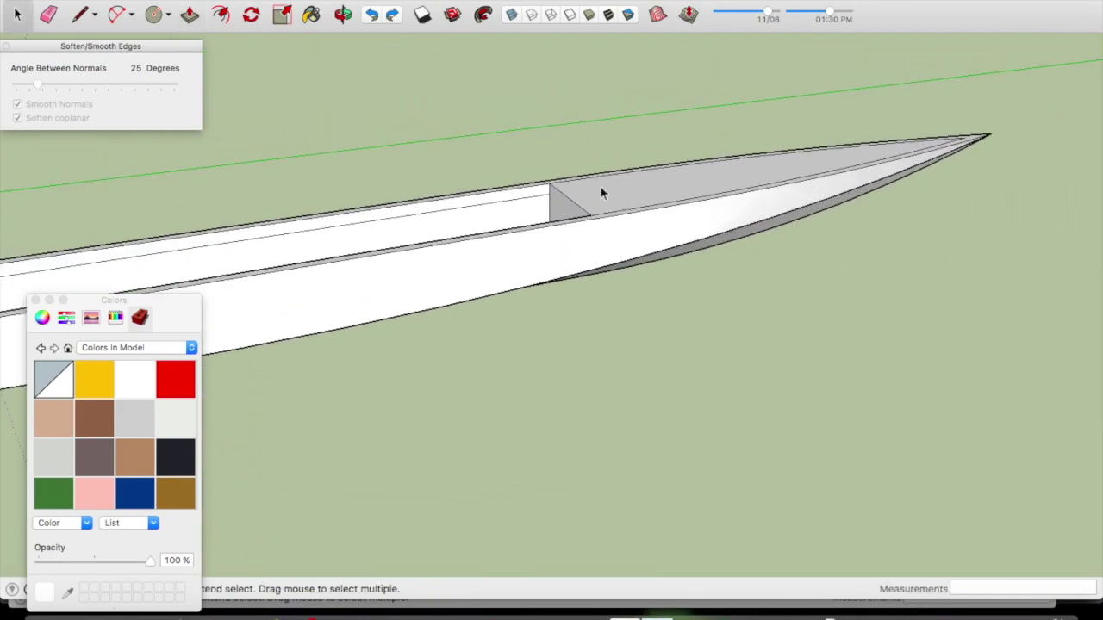
pyautogui.moveTo(600, 191); pyautogui.dragTo(653, 210, button='middle')
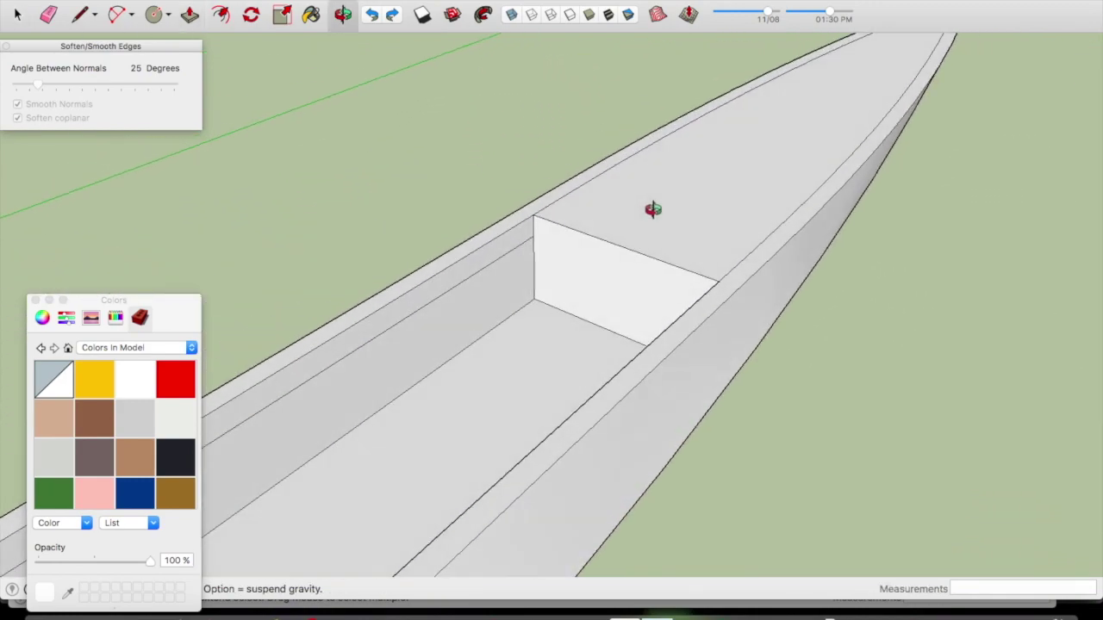
pyautogui.press('l')
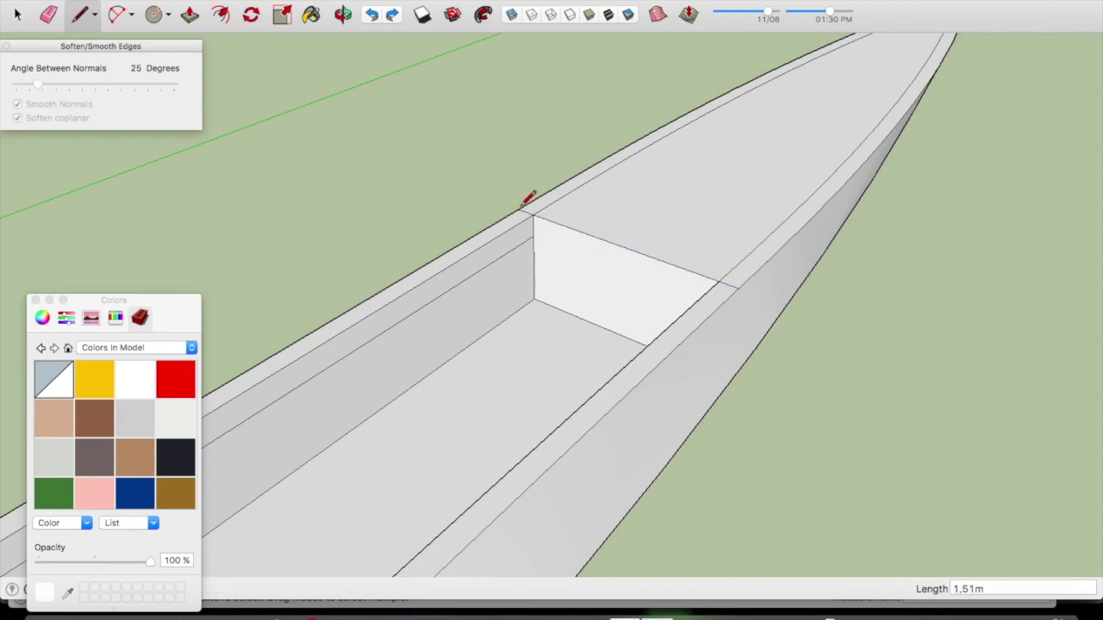
# Draw a short vertical marker line at the middle of the bulkhead's top edge
pyautogui.scroll(2, 522, 205)
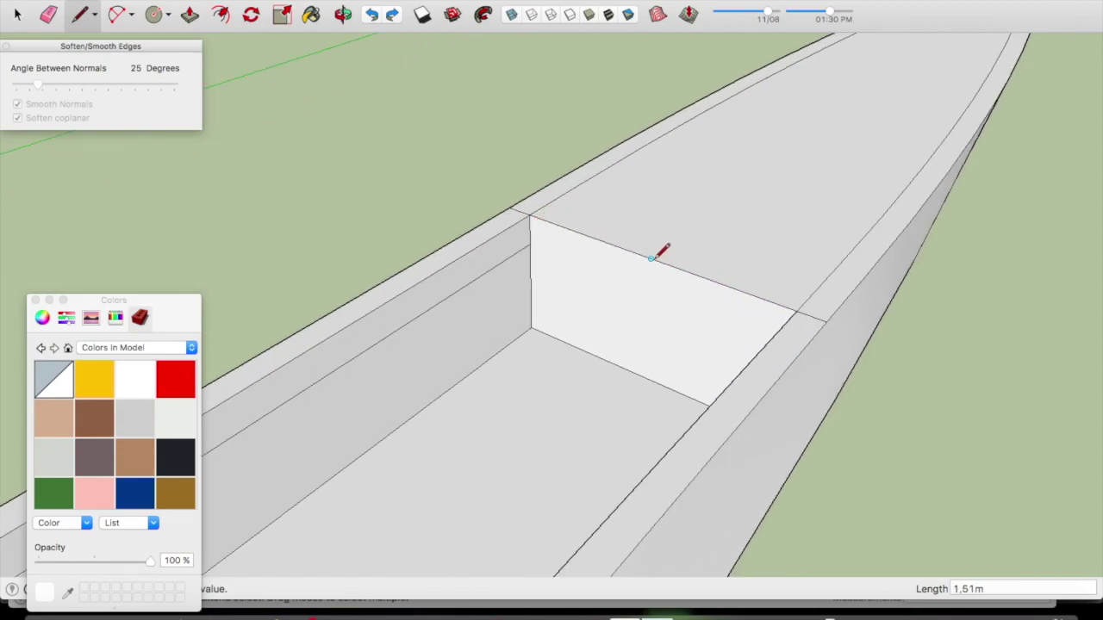
pyautogui.click(652, 258)
pyautogui.scroll(3, 651, 258)
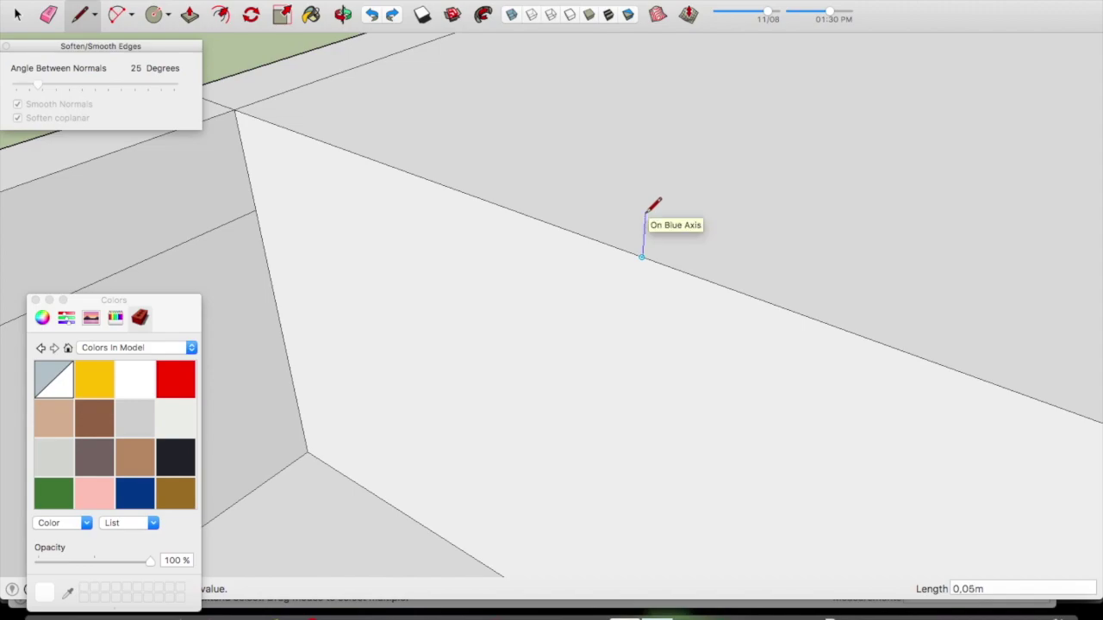
pyautogui.click(647, 213)
# Arc across the bulkhead top from corner to corner, its height set at the marker
pyautogui.press('c')
pyautogui.scroll(-1, 564, 185)
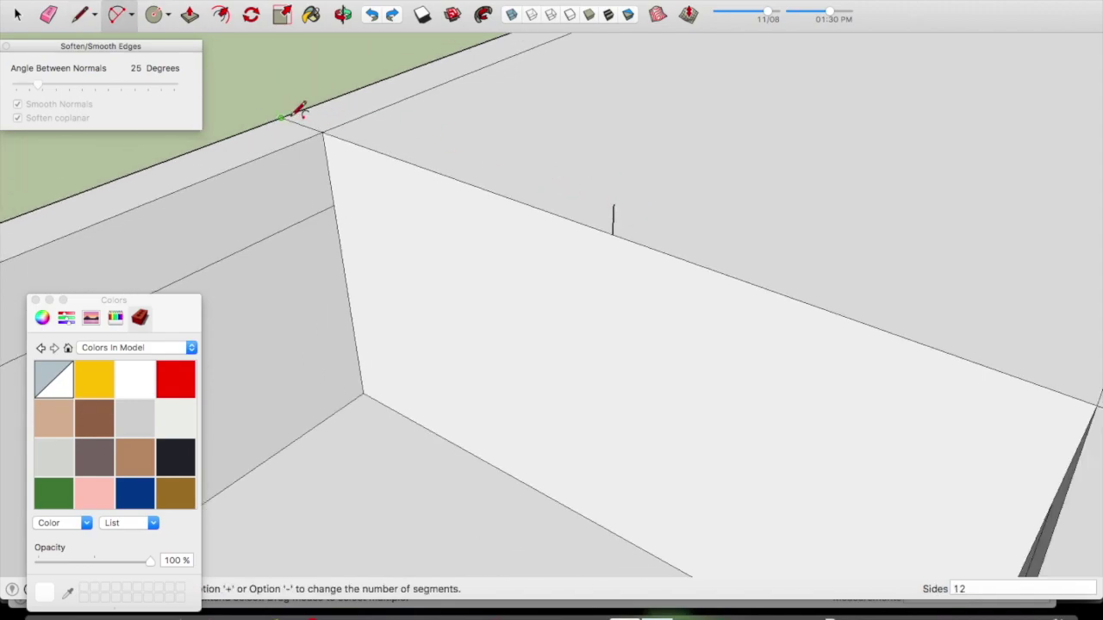
pyautogui.click(284, 115)
pyautogui.scroll(-1, 517, 216)
pyautogui.scroll(-1, 517, 216)
pyautogui.click(831, 326)
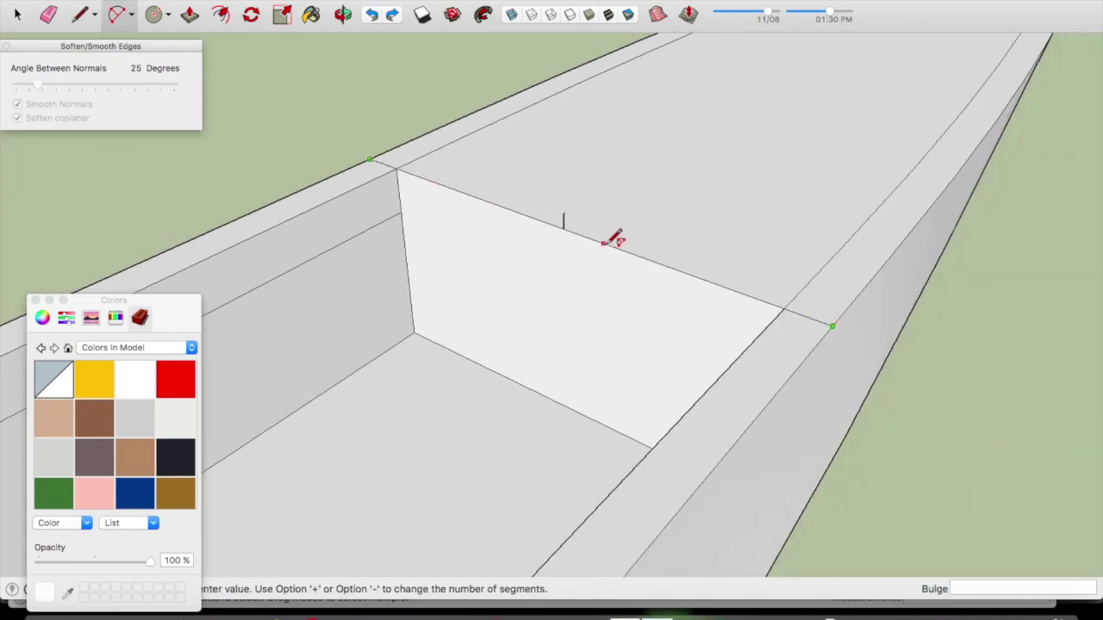
pyautogui.click(574, 209)
# Run a new edge from the arc's crest to the bow tip and select it
pyautogui.scroll(2, 560, 216)
pyautogui.scroll(-3, 540, 276)
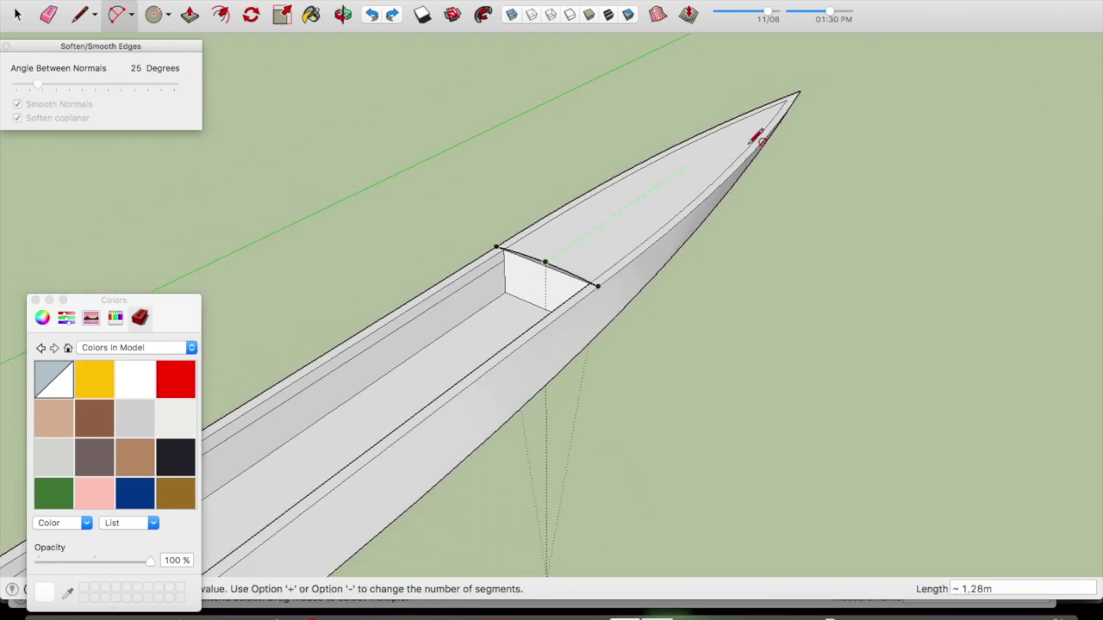
pyautogui.click(796, 92)
pyautogui.moveTo(639, 197)
pyautogui.mouseDown(button='middle')
pyautogui.moveTo(452, 219)
pyautogui.moveTo(423, 160)
pyautogui.mouseUp(button='middle')
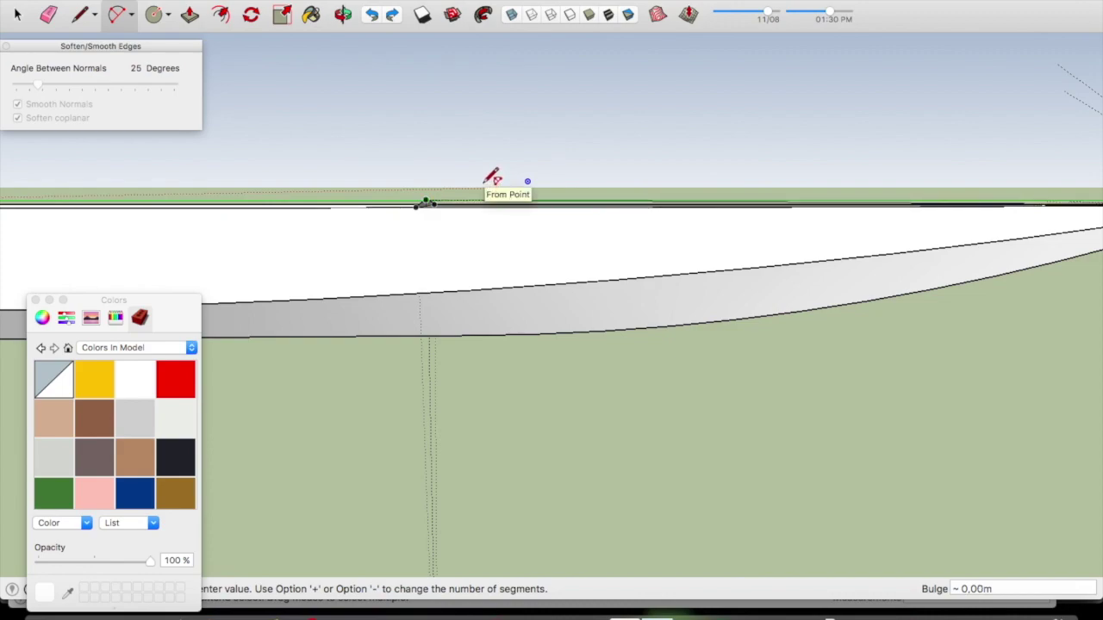
pyautogui.moveTo(485, 216)
pyautogui.mouseDown(button='middle')
pyautogui.moveTo(622, 278)
pyautogui.moveTo(500, 238)
pyautogui.moveTo(660, 319)
pyautogui.moveTo(621, 187)
pyautogui.moveTo(684, 83)
pyautogui.moveTo(660, 169)
pyautogui.mouseUp(button='middle')
pyautogui.click(598, 179)
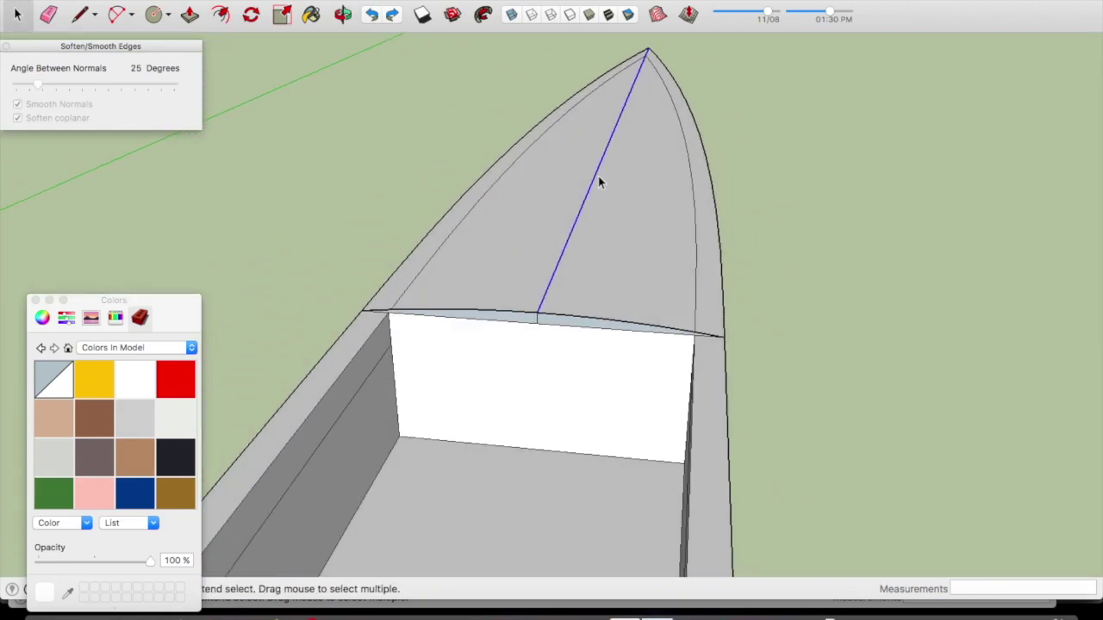
# Select the curved bulkhead-top, diagonal bow and curved side edges of the bow deck
pyautogui.doubleClick(592, 317)
pyautogui.click(592, 319)
pyautogui.click(634, 287)
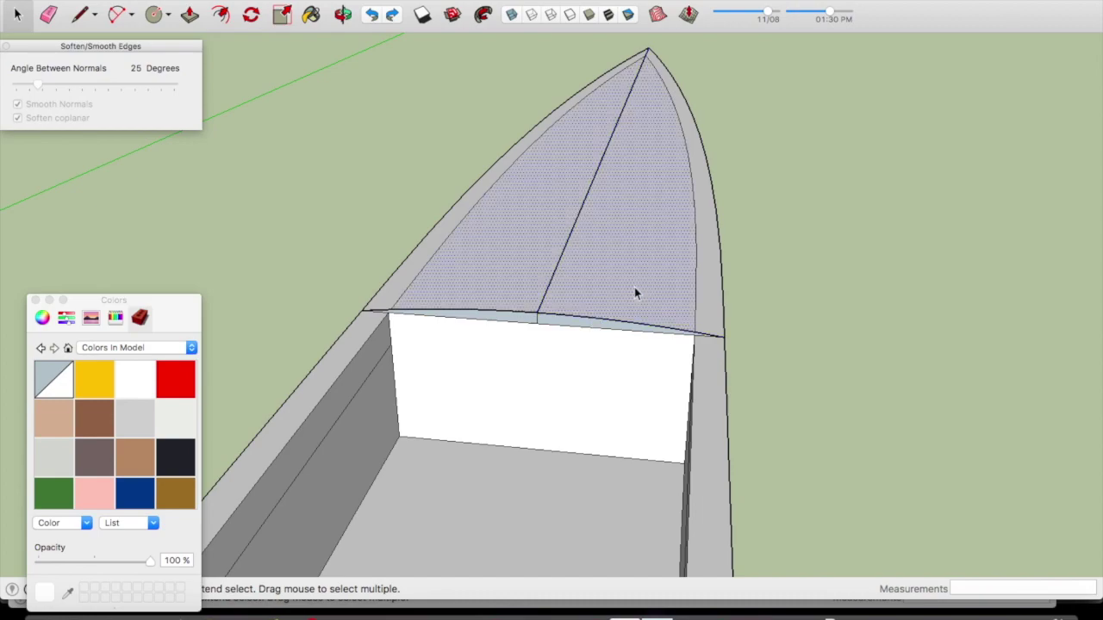
pyautogui.click(552, 283)
pyautogui.keyDown('shift'); pyautogui.click(621, 281); pyautogui.keyUp('shift')
pyautogui.keyDown('shift'); pyautogui.click(654, 315); pyautogui.keyUp('shift')
pyautogui.keyDown('shift'); pyautogui.click(726, 321); pyautogui.keyUp('shift')
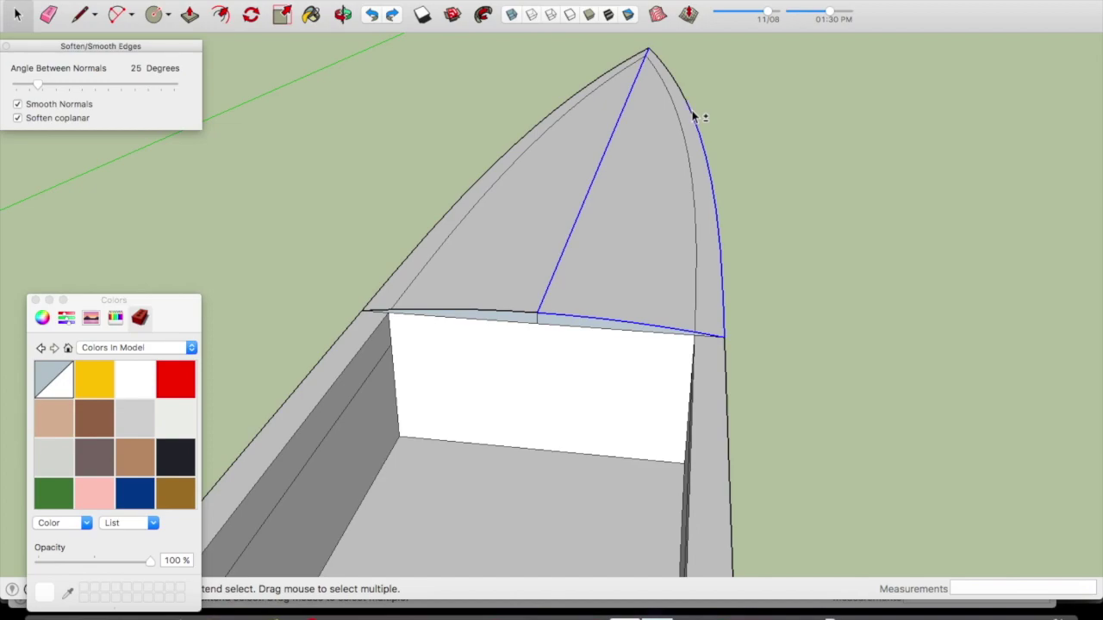
# Select the bow deck group and explode it into loose faces
pyautogui.scroll(3, 674, 81)
pyautogui.scroll(2, 689, 94)
pyautogui.scroll(-2, 681, 168)
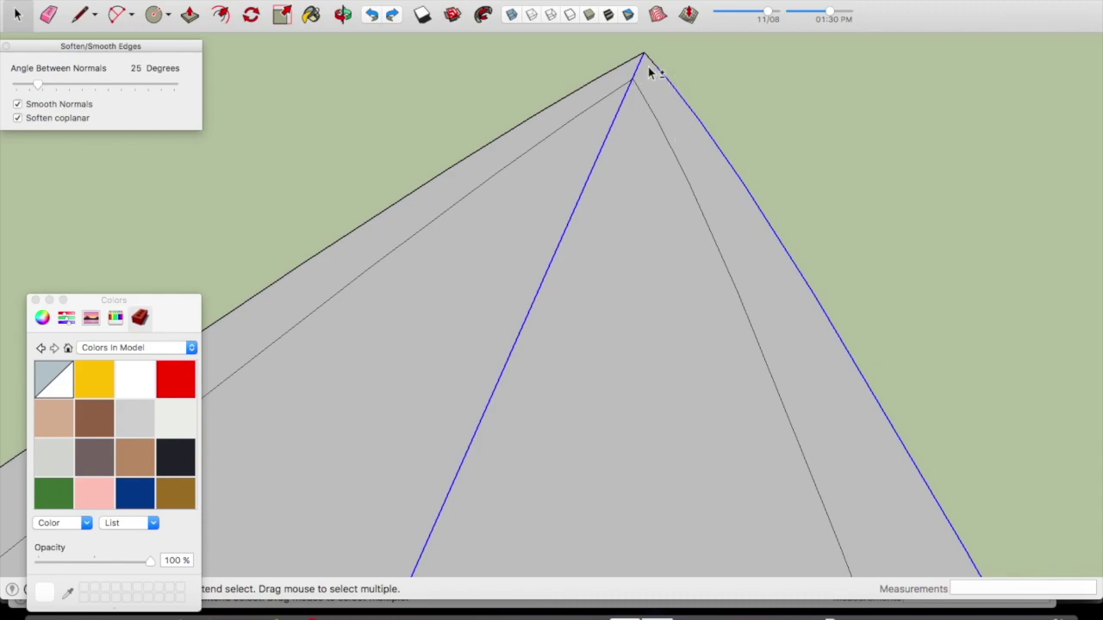
pyautogui.scroll(-2, 644, 94)
pyautogui.scroll(-2, 655, 189)
pyautogui.click(653, 224)
pyautogui.scroll(2, 653, 226)
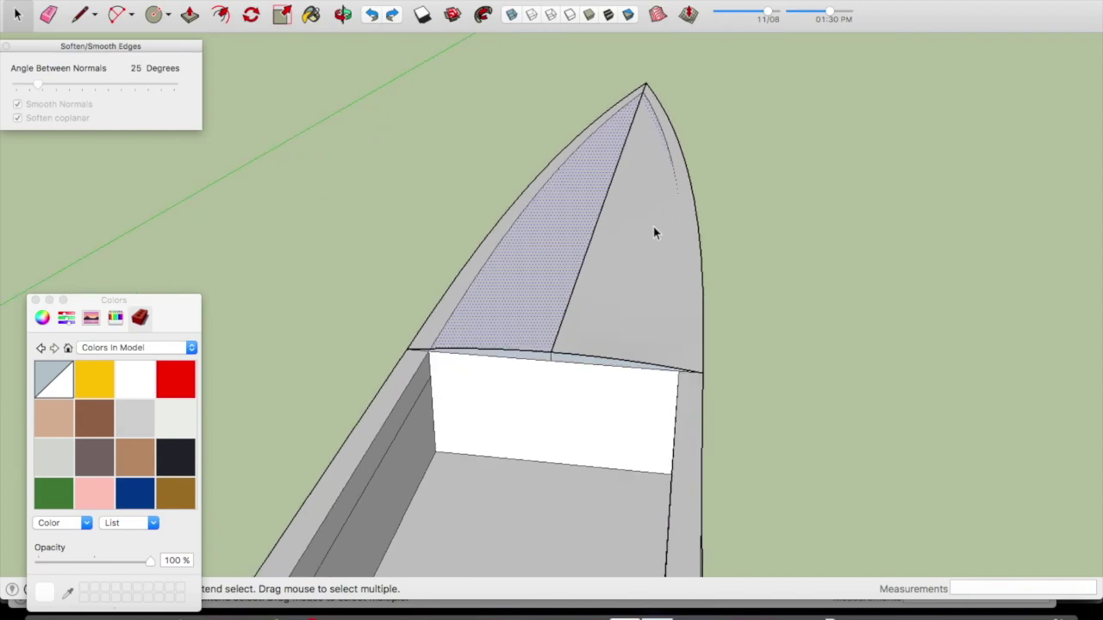
pyautogui.scroll(3, 639, 226)
pyautogui.click(639, 225)
pyautogui.rightClick(647, 203)
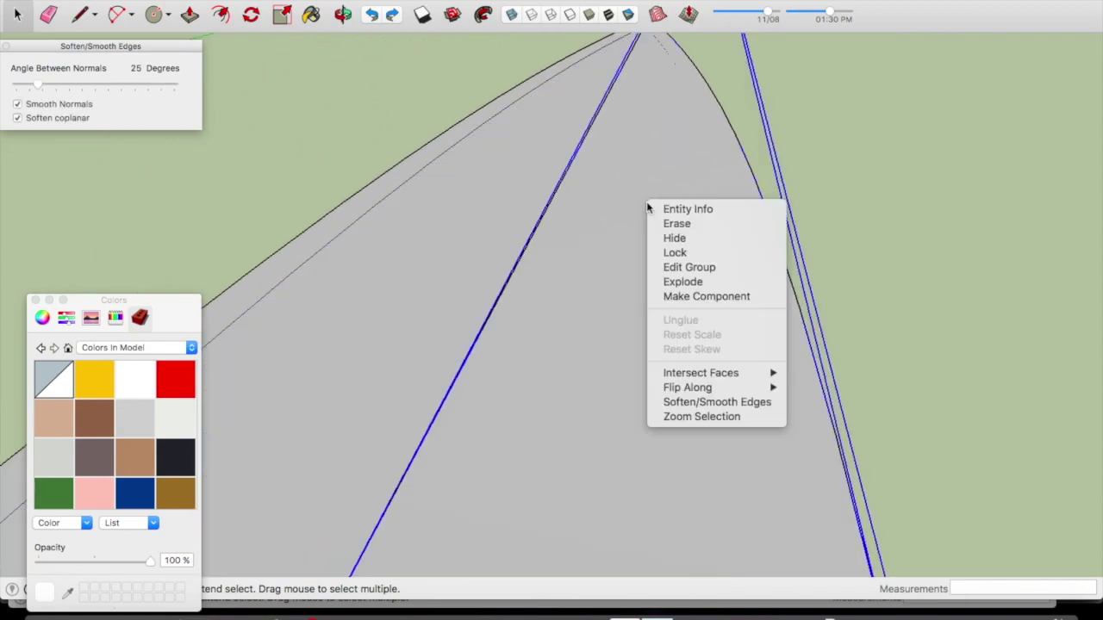
pyautogui.click(668, 282)
# Copy the right bow faces, flip the copy along red, and place it on the left half
pyautogui.scroll(-3, 625, 216)
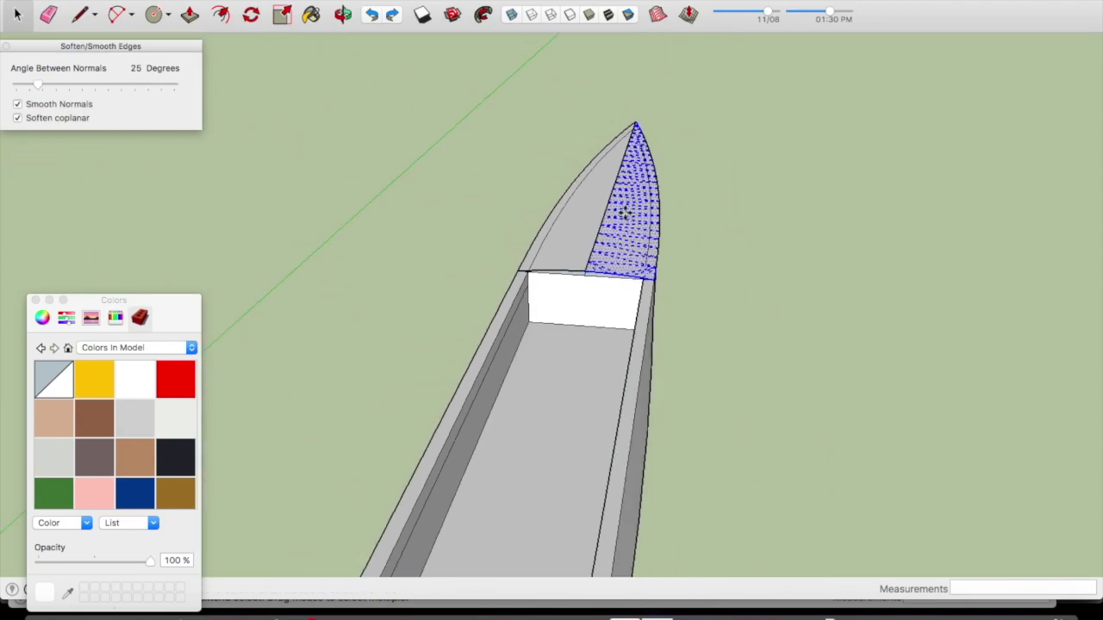
pyautogui.moveTo(625, 213); pyautogui.dragTo(721, 277)
pyautogui.rightClick(722, 275)
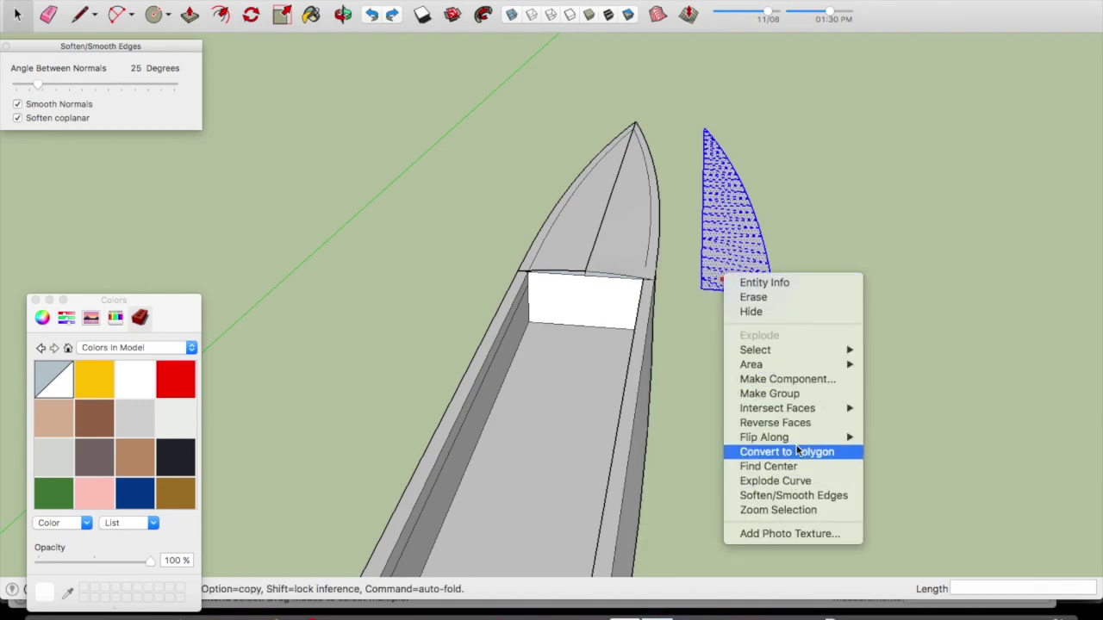
pyautogui.click(880, 441)
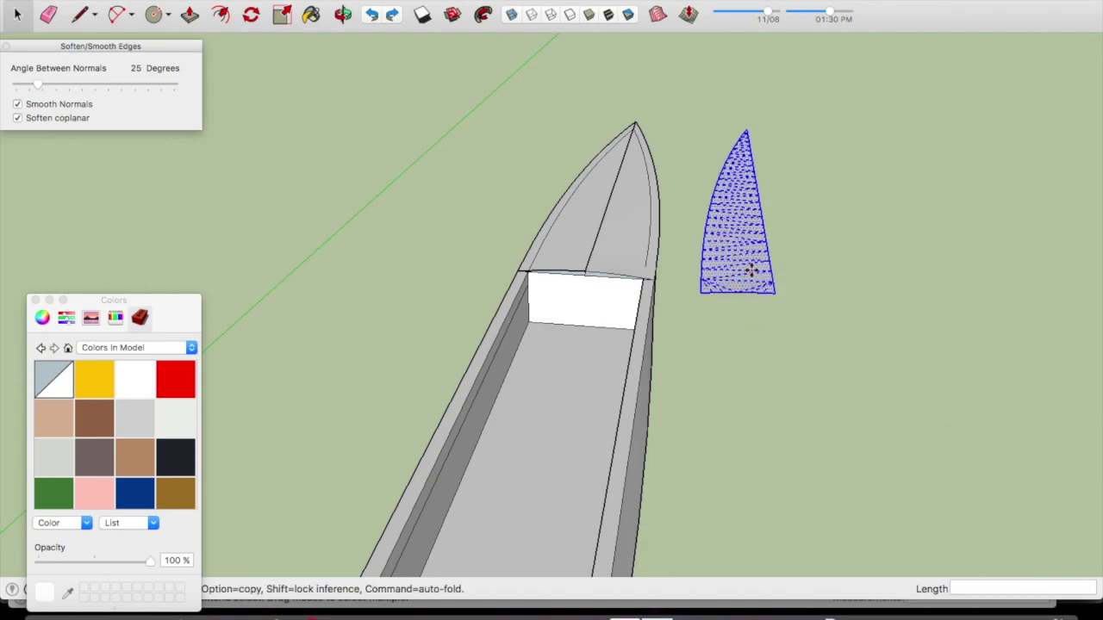
pyautogui.scroll(2, 752, 271)
pyautogui.click(819, 337)
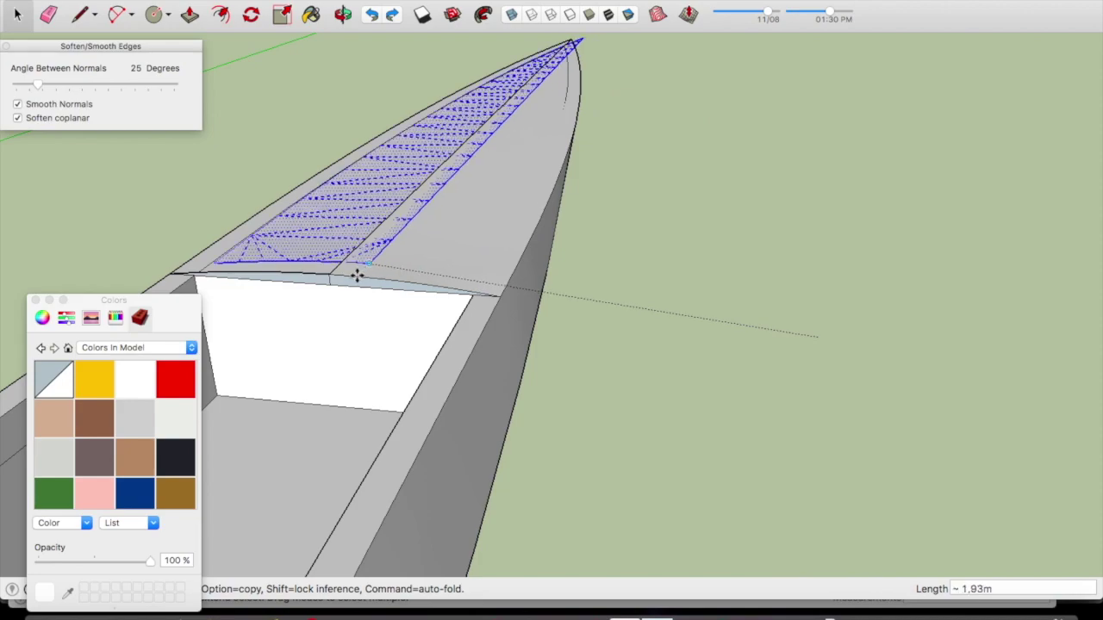
pyautogui.click(360, 274)
# Orbit around the hull to look down on the mirrored bow deck
pyautogui.press('space')
pyautogui.scroll(2, 353, 260)
pyautogui.scroll(2, 370, 242)
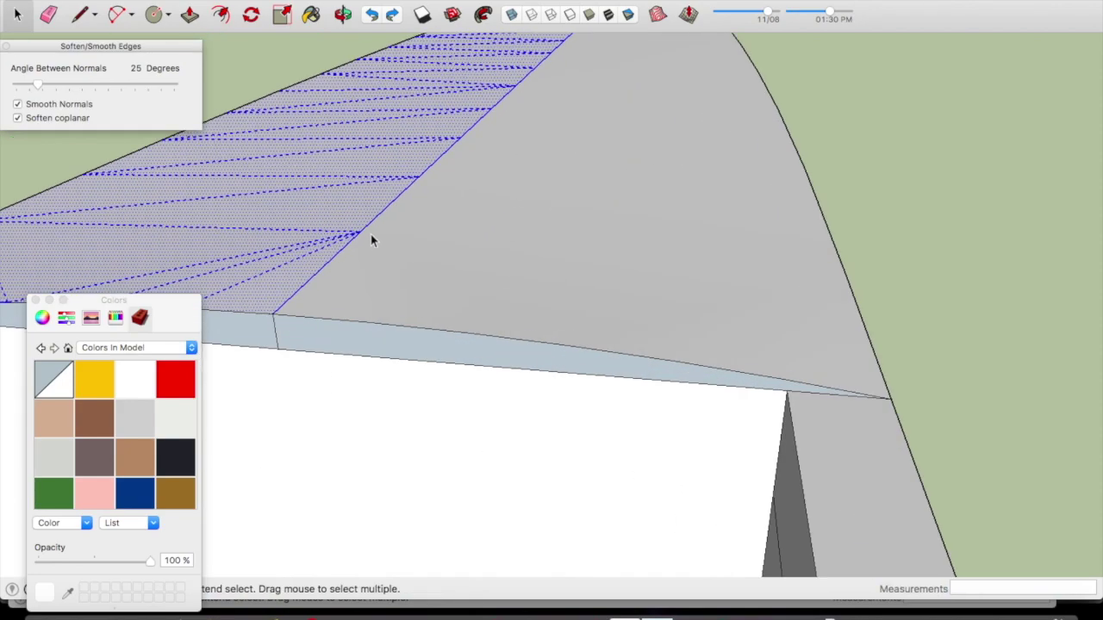
pyautogui.scroll(-3, 436, 276)
pyautogui.scroll(3, 413, 293)
pyautogui.press('e')
pyautogui.press('space')
pyautogui.scroll(-2, 516, 274)
pyautogui.moveTo(516, 275)
pyautogui.mouseDown(button='middle')
pyautogui.moveTo(575, 194)
pyautogui.moveTo(545, 160)
pyautogui.mouseUp(button='middle')
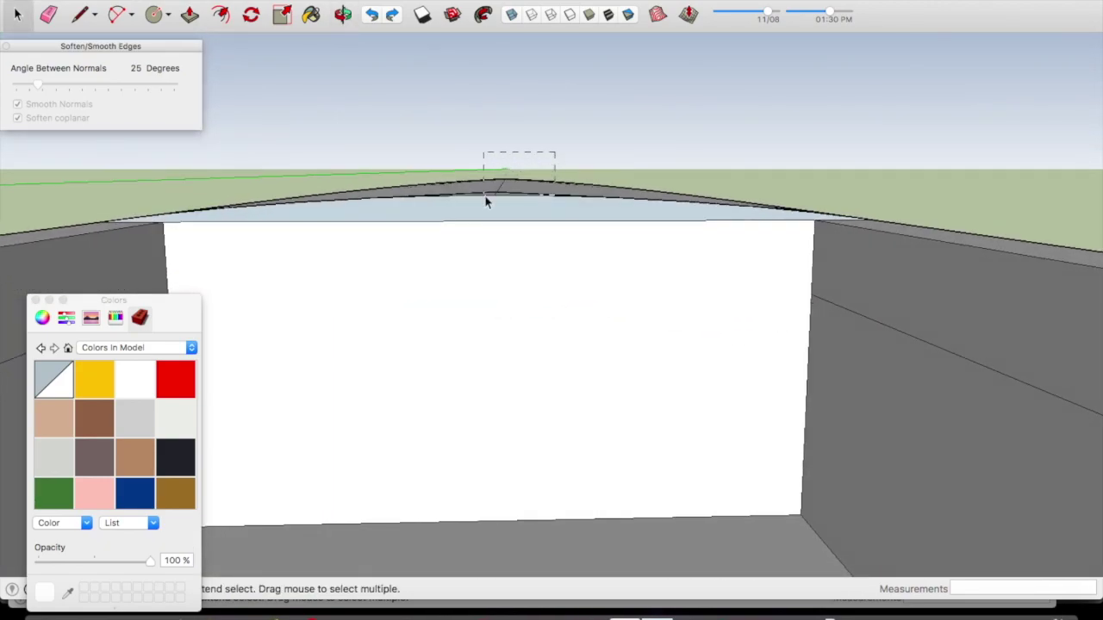
pyautogui.moveTo(488, 208); pyautogui.dragTo(485, 201)
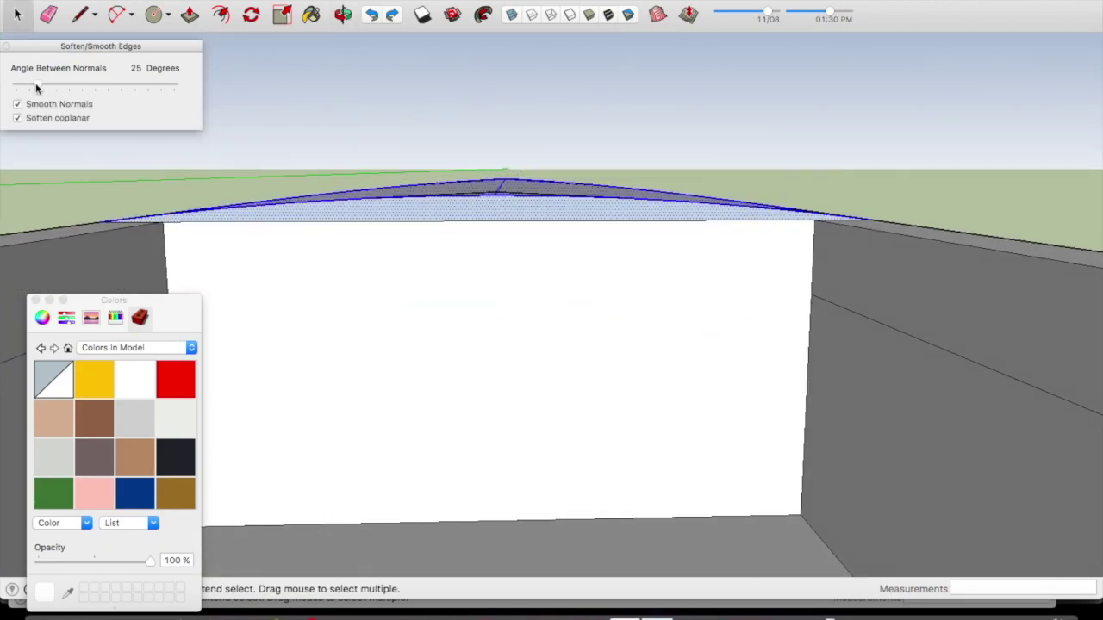
pyautogui.click(505, 253)
pyautogui.scroll(-1, 505, 254)
pyautogui.moveTo(505, 253)
pyautogui.mouseDown(button='middle')
pyautogui.moveTo(521, 304)
pyautogui.moveTo(517, 259)
pyautogui.moveTo(588, 301)
pyautogui.mouseUp(button='middle')
pyautogui.scroll(-3, 588, 300)
pyautogui.scroll(-2, 588, 299)
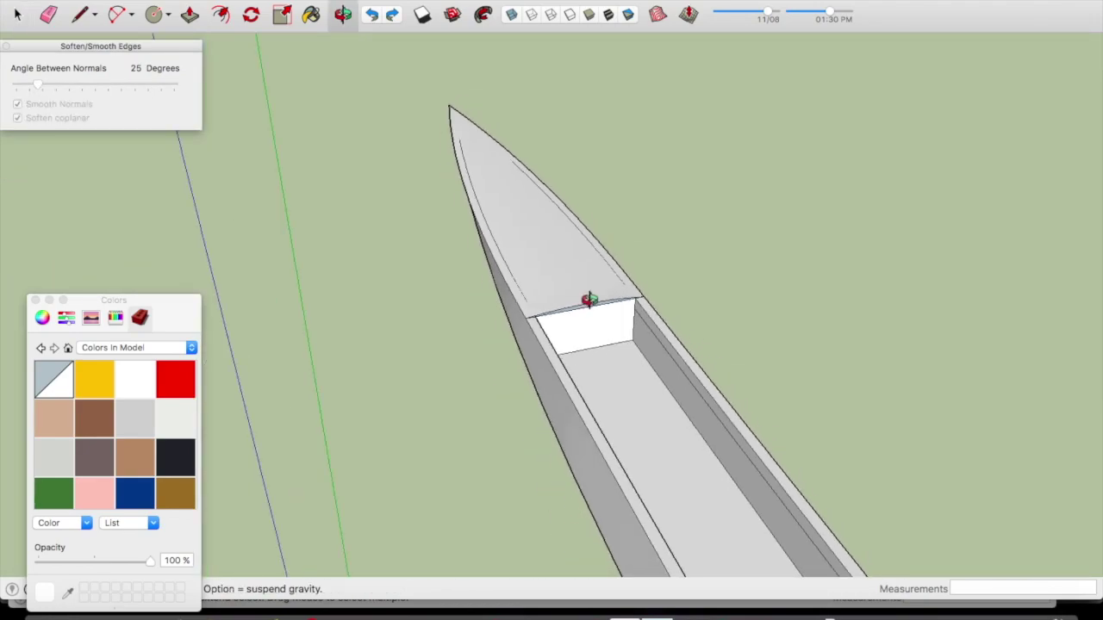
pyautogui.scroll(2, 525, 277)
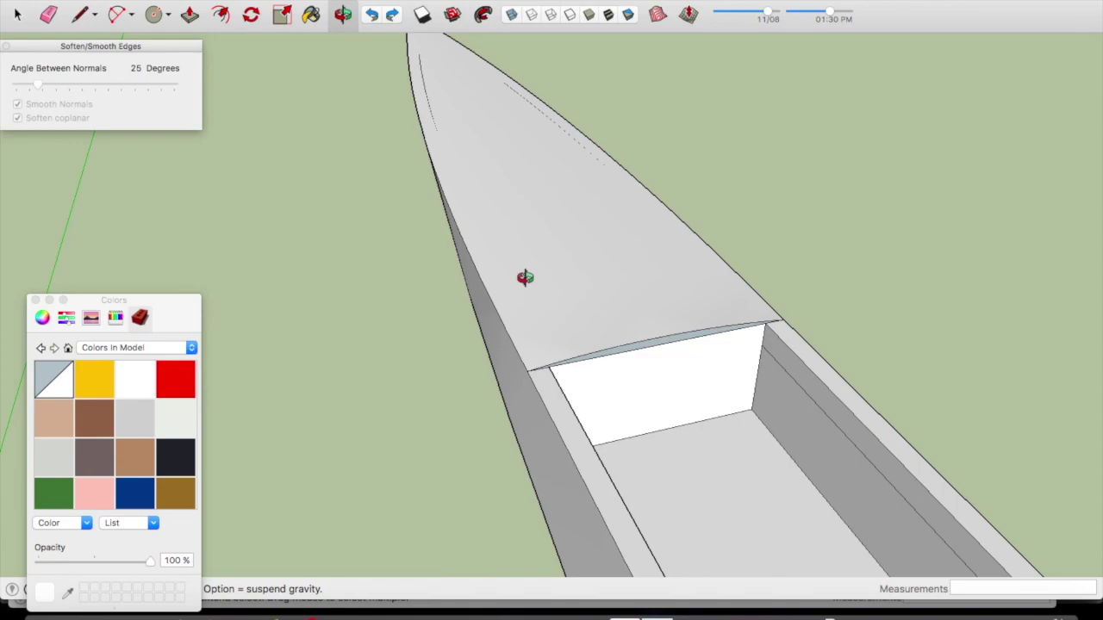
# Soften the seam edges along the bow's left side
pyautogui.press('e')
pyautogui.keyDown('alt'); pyautogui.moveTo(467, 183); pyautogui.dragTo(439, 110); pyautogui.keyUp('alt')
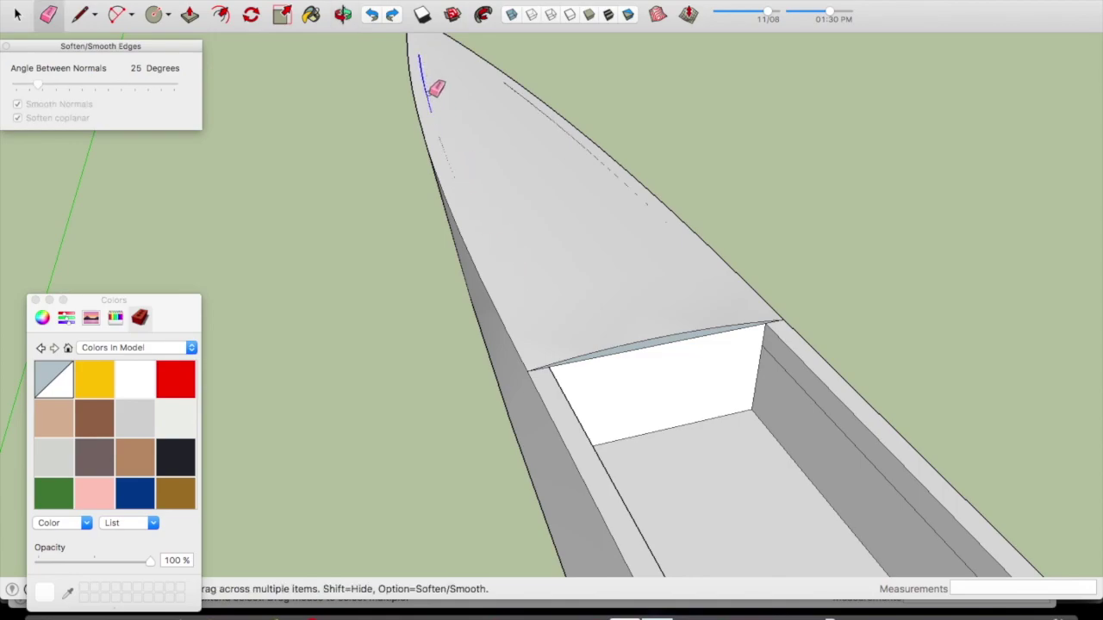
pyautogui.keyDown('alt'); pyautogui.moveTo(479, 210); pyautogui.dragTo(503, 156); pyautogui.keyUp('alt')
# From a low view, select the white bulkhead face
pyautogui.moveTo(565, 121); pyautogui.dragTo(534, 284, button='middle')
pyautogui.press('space')
pyautogui.click(534, 283)
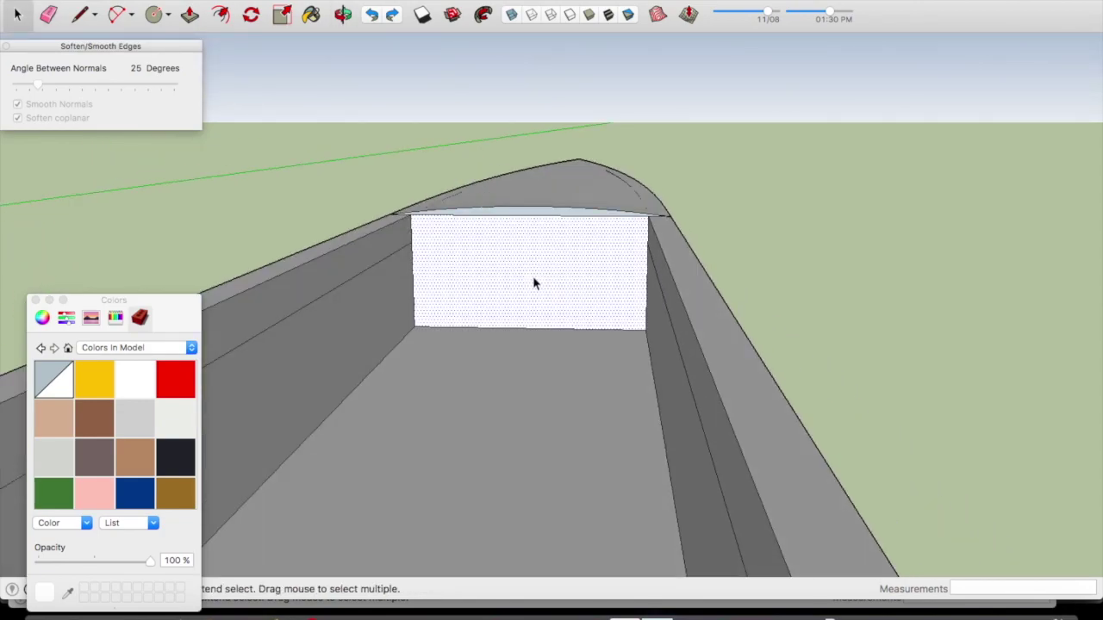
# Delete the bulkhead face to open the bow recess
pyautogui.press('Delete')
pyautogui.scroll(5, 534, 284)
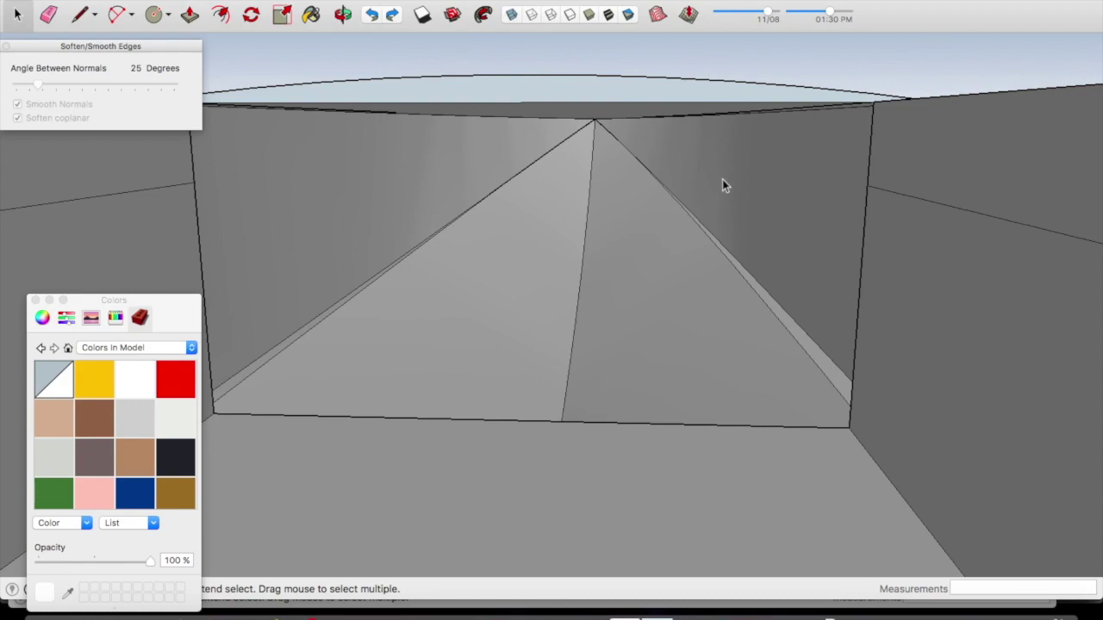
pyautogui.moveTo(722, 181); pyautogui.dragTo(724, 143, button='middle')
# Soften the curved edge at the top of the recess
pyautogui.press('e')
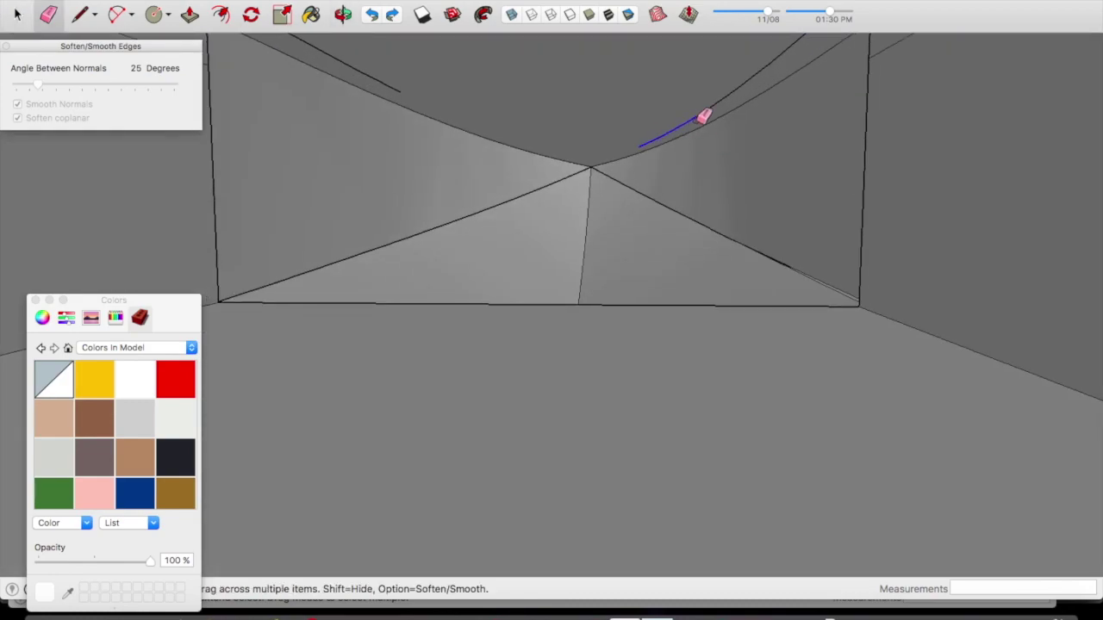
pyautogui.keyDown('alt'); pyautogui.moveTo(798, 43); pyautogui.dragTo(803, 37); pyautogui.keyUp('alt')
pyautogui.scroll(-5, 706, 272)
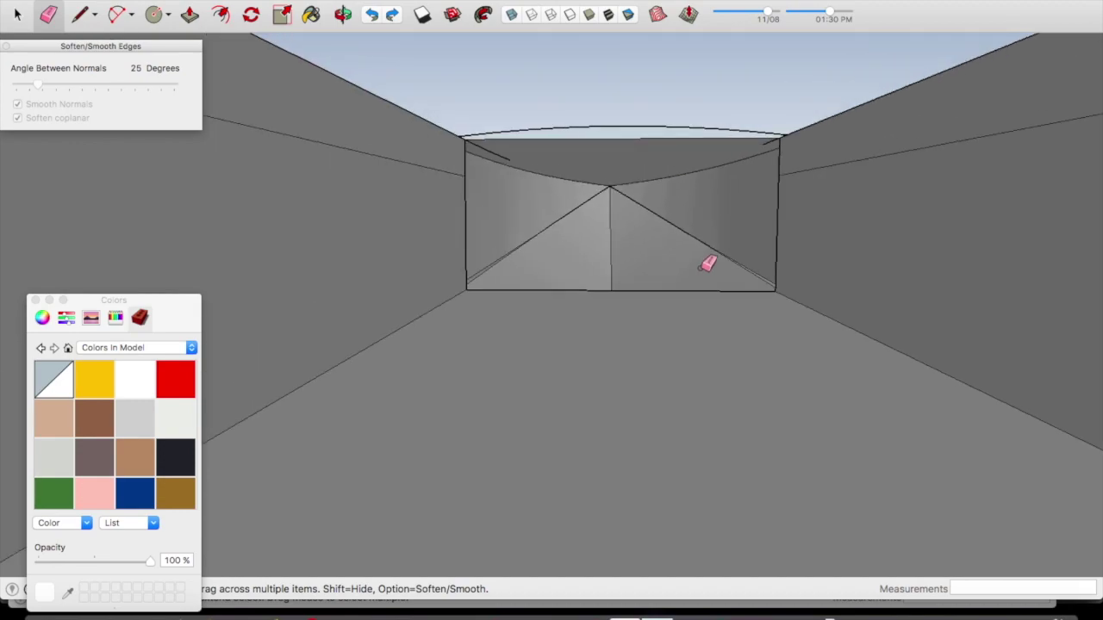
pyautogui.scroll(3, 778, 135)
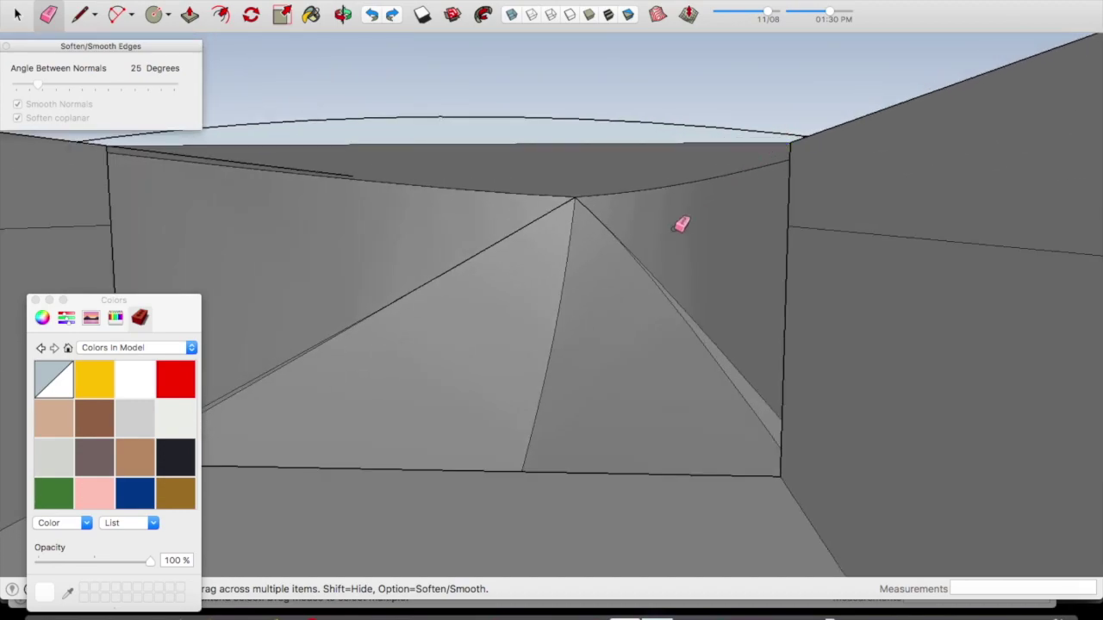
pyautogui.scroll(-3, 677, 226)
pyautogui.scroll(1, 426, 193)
pyautogui.scroll(3, 443, 174)
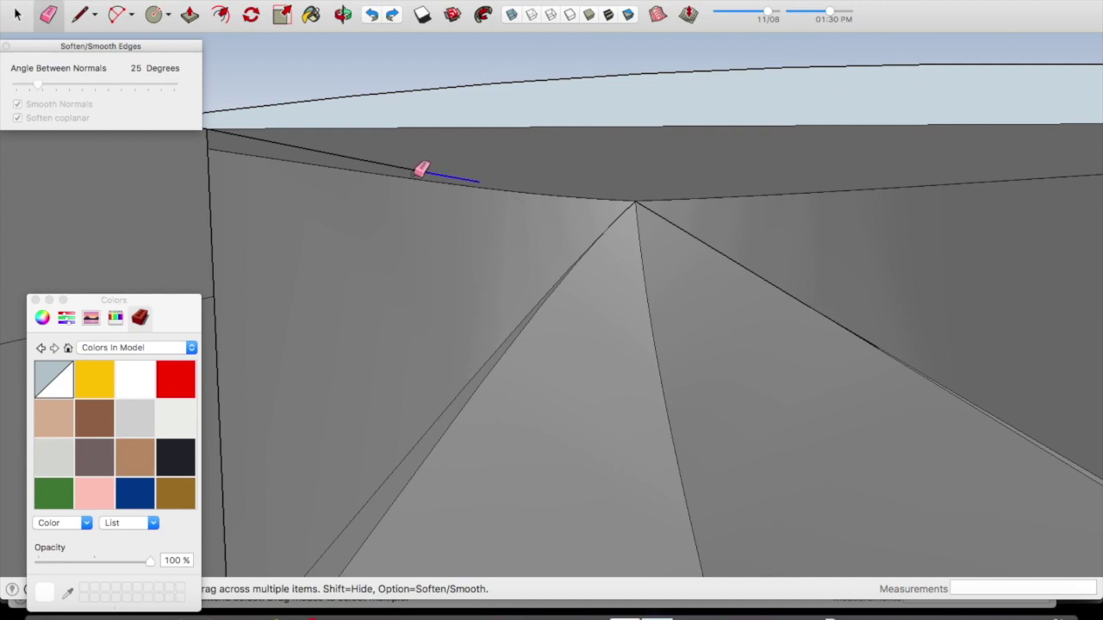
pyautogui.scroll(-3, 525, 239)
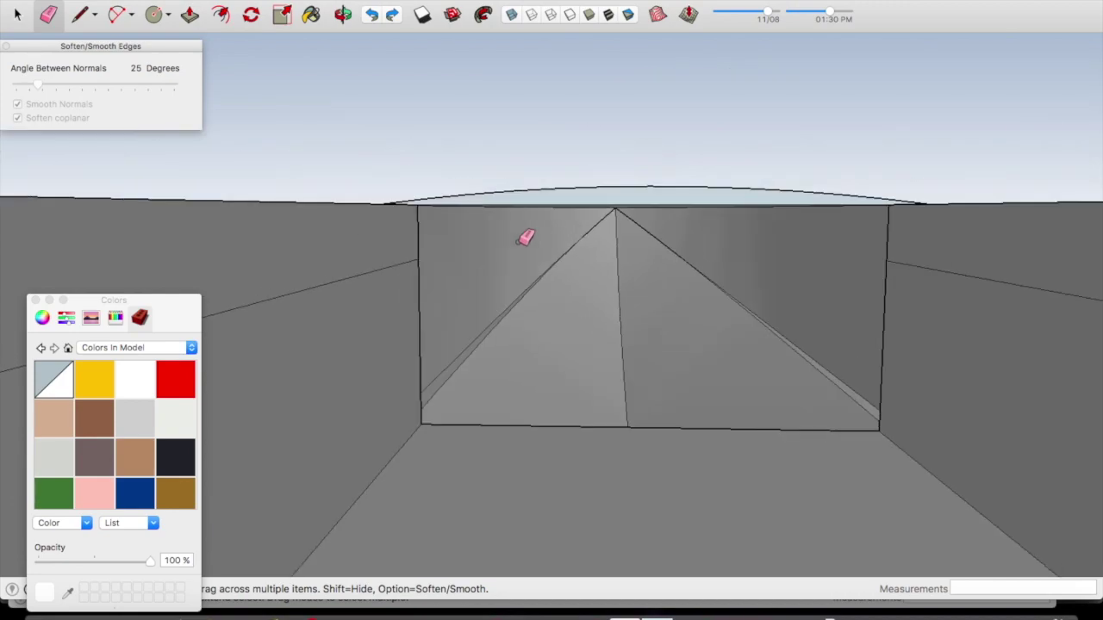
pyautogui.scroll(2, 595, 343)
# Draw an edge across the opening's top corners to close it with a face, then view from above
pyautogui.press('l')
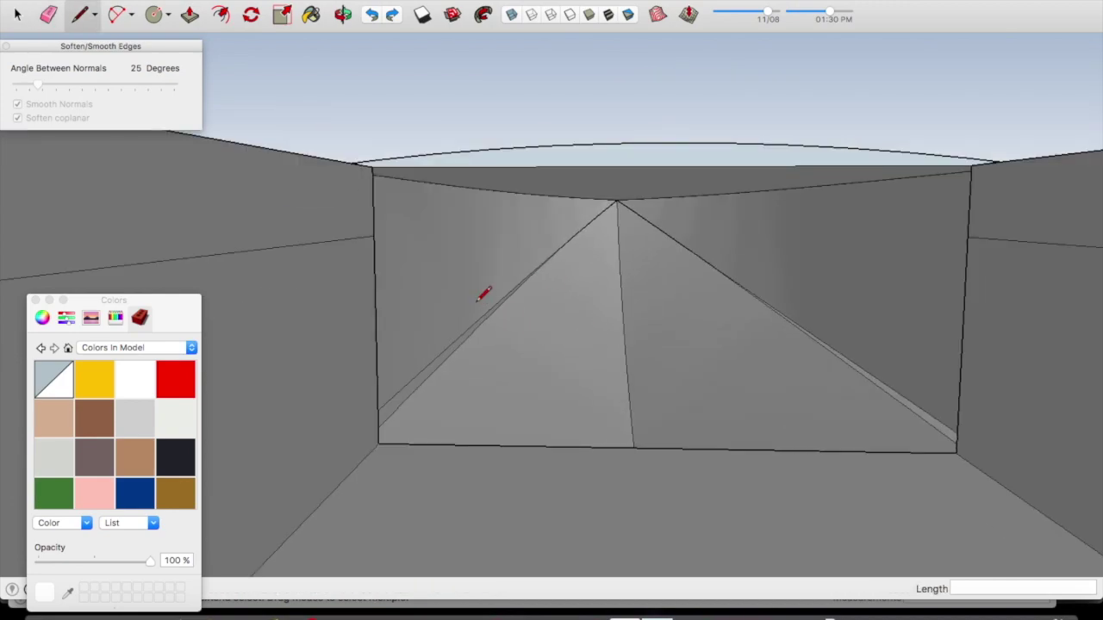
pyautogui.click(373, 166)
pyautogui.click(972, 164)
pyautogui.press('space')
pyautogui.press('o')
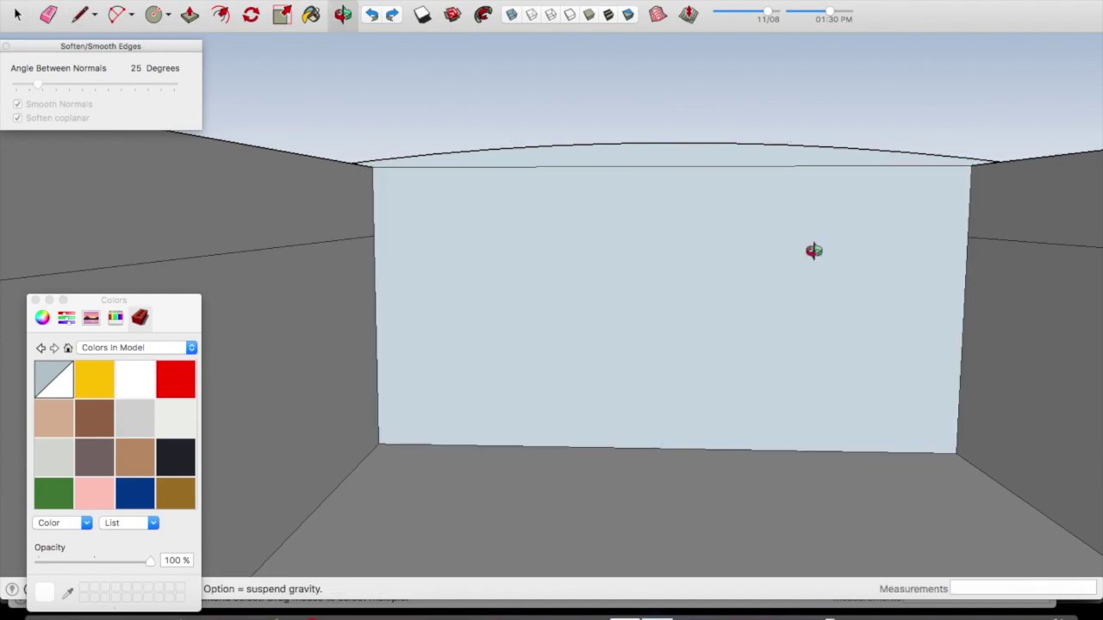
pyautogui.moveTo(812, 249)
pyautogui.mouseDown()
pyautogui.moveTo(656, 242)
pyautogui.moveTo(804, 290)
pyautogui.moveTo(650, 198)
pyautogui.moveTo(368, 96)
pyautogui.moveTo(365, 81)
pyautogui.moveTo(980, 163)
pyautogui.moveTo(787, 152)
pyautogui.moveTo(1076, 126)
pyautogui.moveTo(746, 210)
pyautogui.moveTo(414, 204)
pyautogui.moveTo(455, 255)
pyautogui.moveTo(662, 213)
pyautogui.mouseUp()
pyautogui.scroll(5, 663, 213)
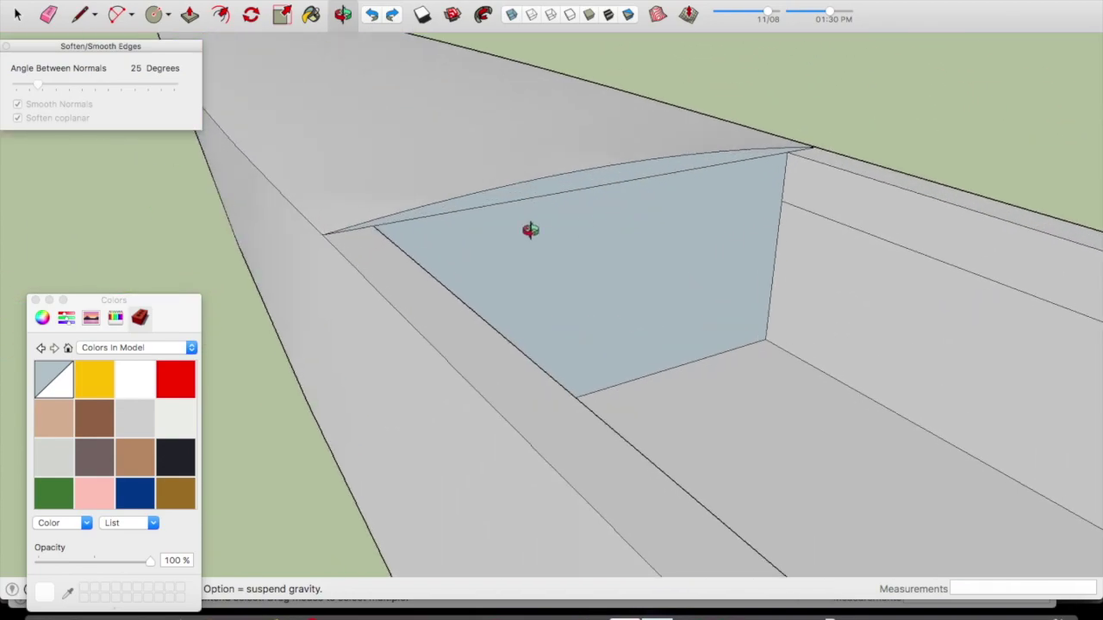
pyautogui.scroll(2, 376, 225)
pyautogui.press('l')
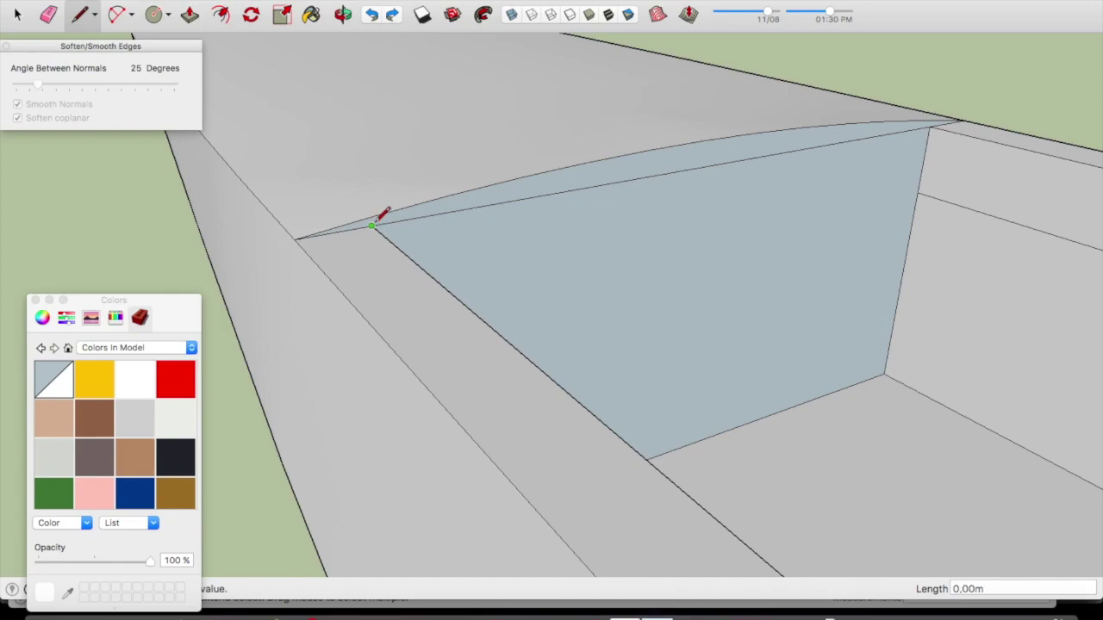
pyautogui.scroll(2, 376, 213)
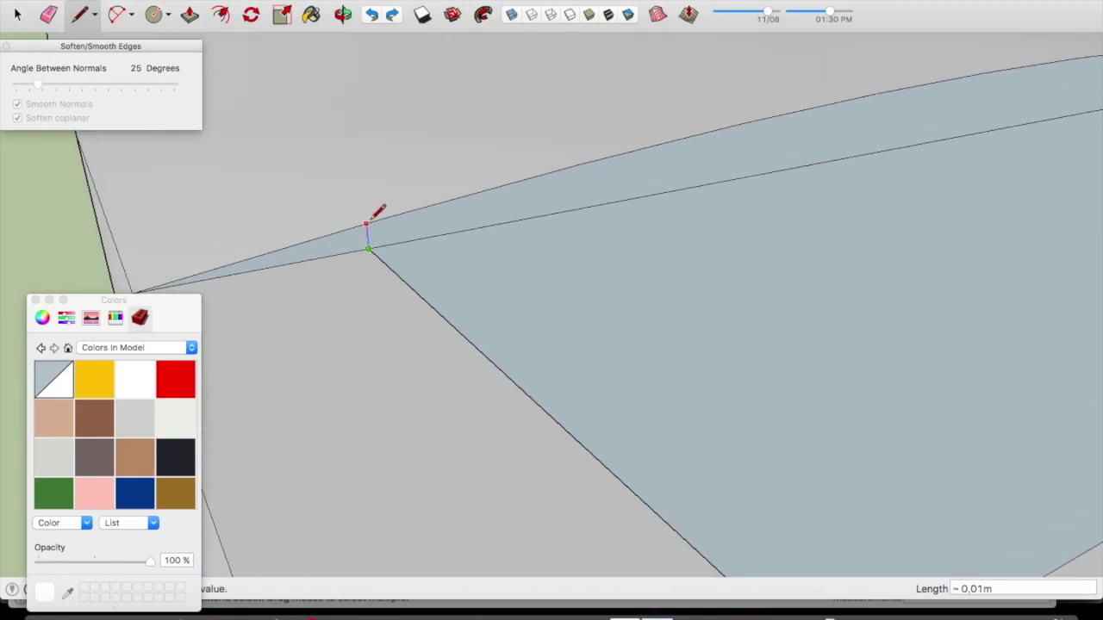
pyautogui.scroll(-3, 329, 224)
pyautogui.scroll(2, 692, 161)
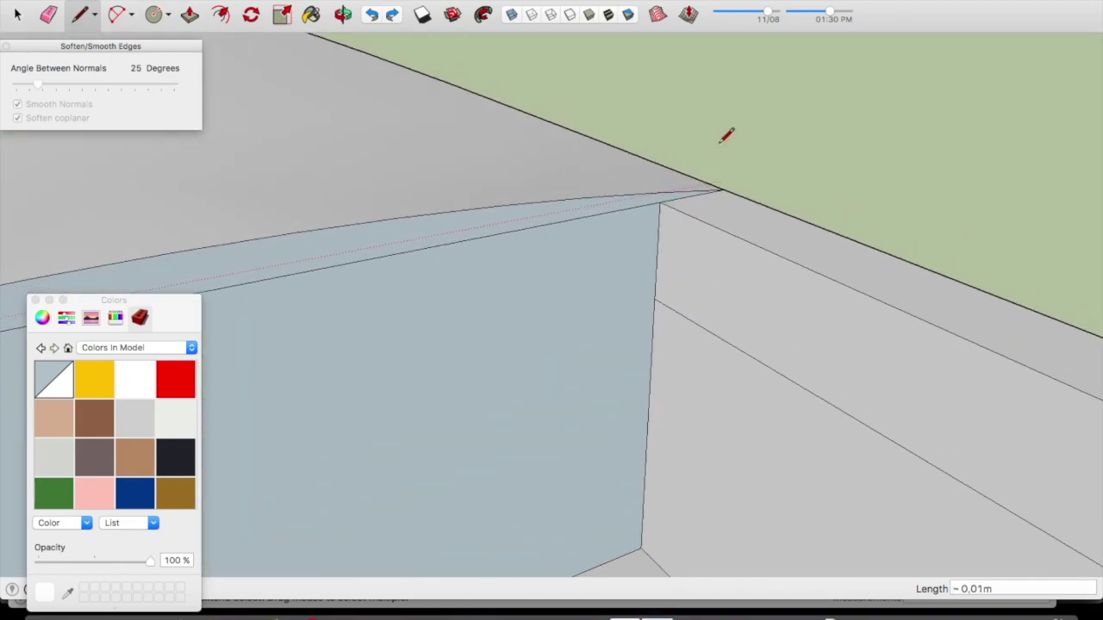
pyautogui.scroll(2, 655, 198)
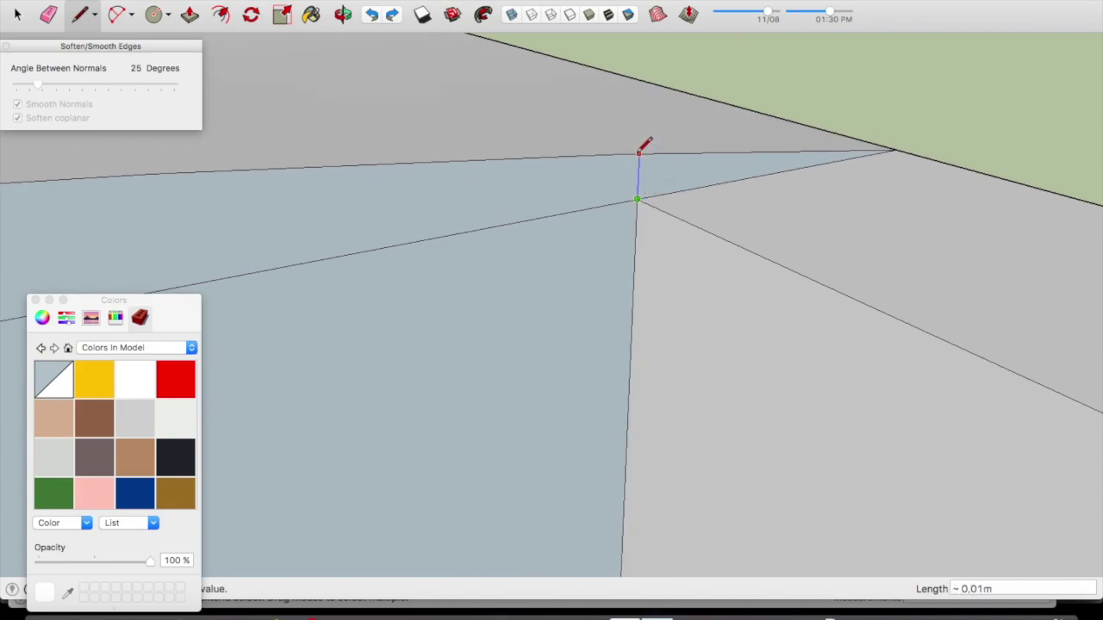
pyautogui.scroll(-1, 655, 172)
pyautogui.scroll(-2, 669, 184)
pyautogui.scroll(-1, 672, 185)
pyautogui.scroll(-1, 677, 187)
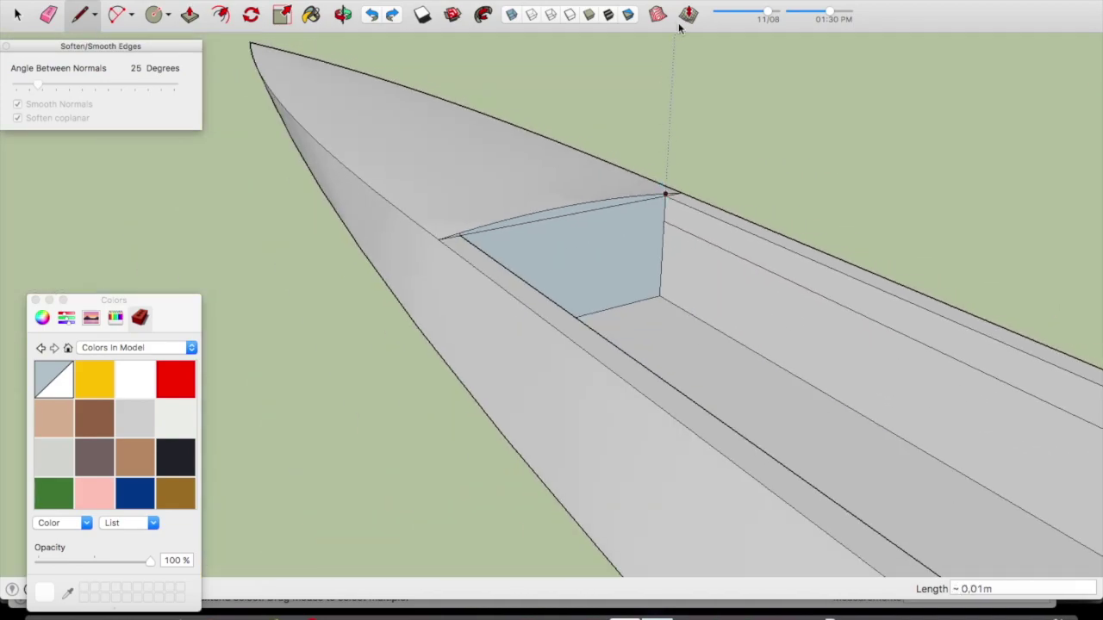
pyautogui.click(482, 14)
pyautogui.scroll(2, 477, 253)
pyautogui.scroll(2, 433, 217)
pyautogui.scroll(-2, 431, 210)
pyautogui.scroll(-2, 430, 211)
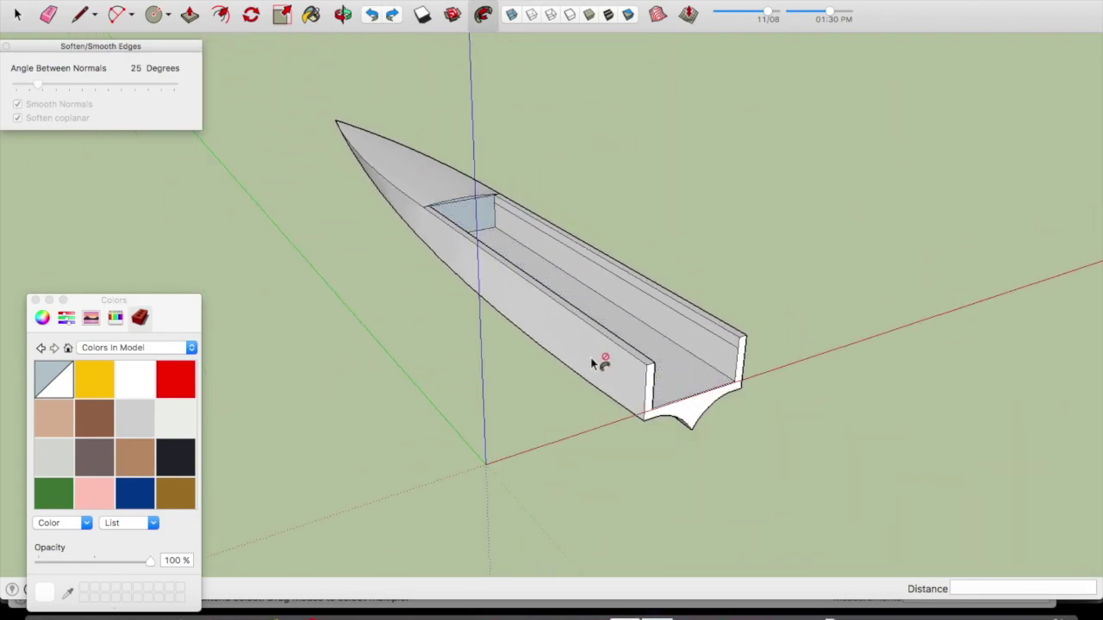
pyautogui.scroll(1, 641, 376)
pyautogui.scroll(1, 641, 376)
pyautogui.press('c')
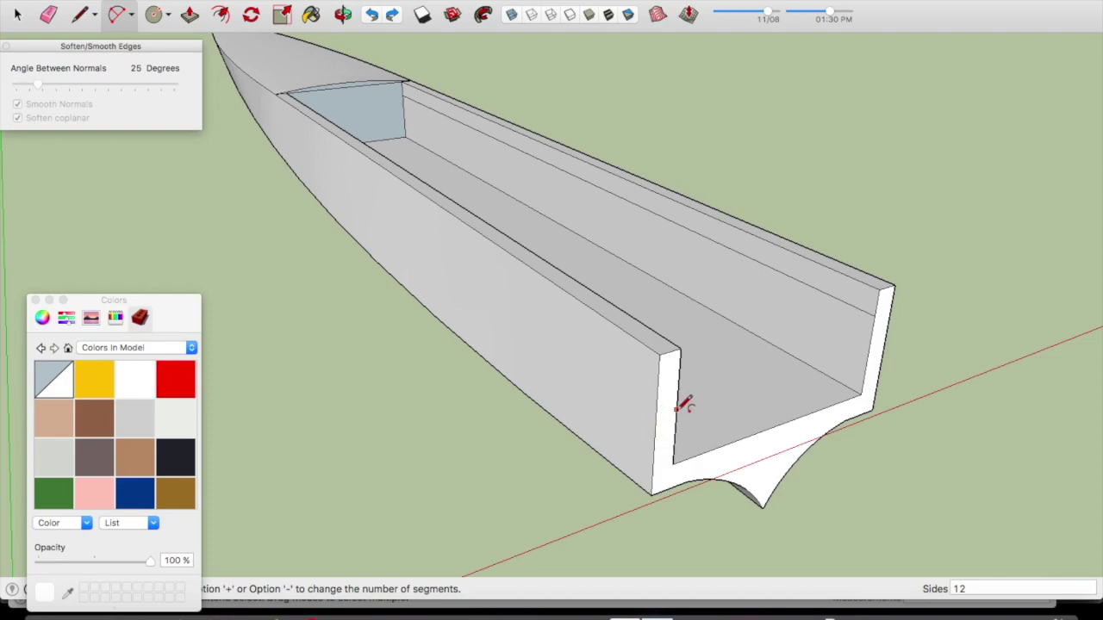
# Draw an arc on the inner side wall from its end up to the rim
pyautogui.moveTo(653, 356)
pyautogui.mouseDown(button='middle')
pyautogui.moveTo(351, 324)
pyautogui.moveTo(387, 320)
pyautogui.mouseUp(button='middle')
pyautogui.press('a')
pyautogui.click(396, 390)
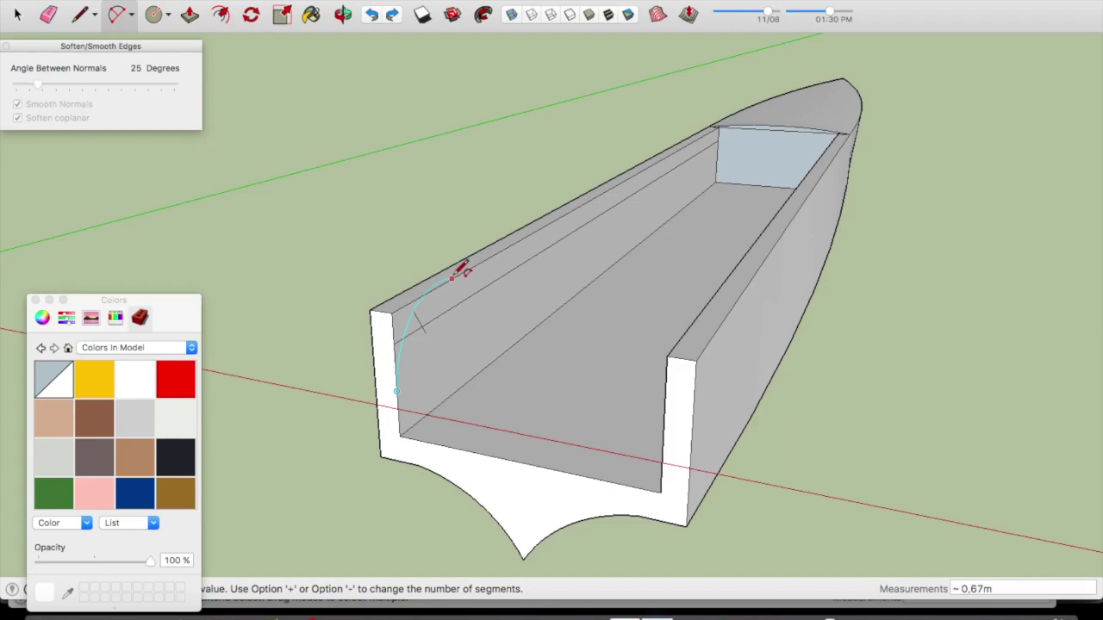
pyautogui.click(522, 238)
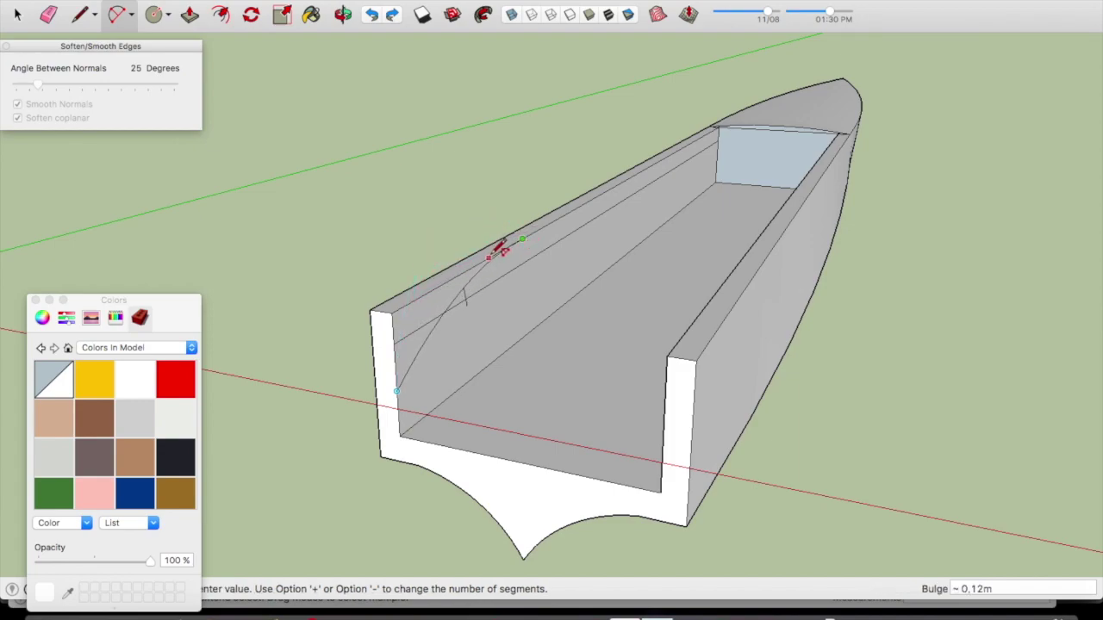
pyautogui.click(510, 246)
# Erase the stray edge beside the arc and the diagonal back-wall edges
pyautogui.scroll(2, 512, 271)
pyautogui.press('e')
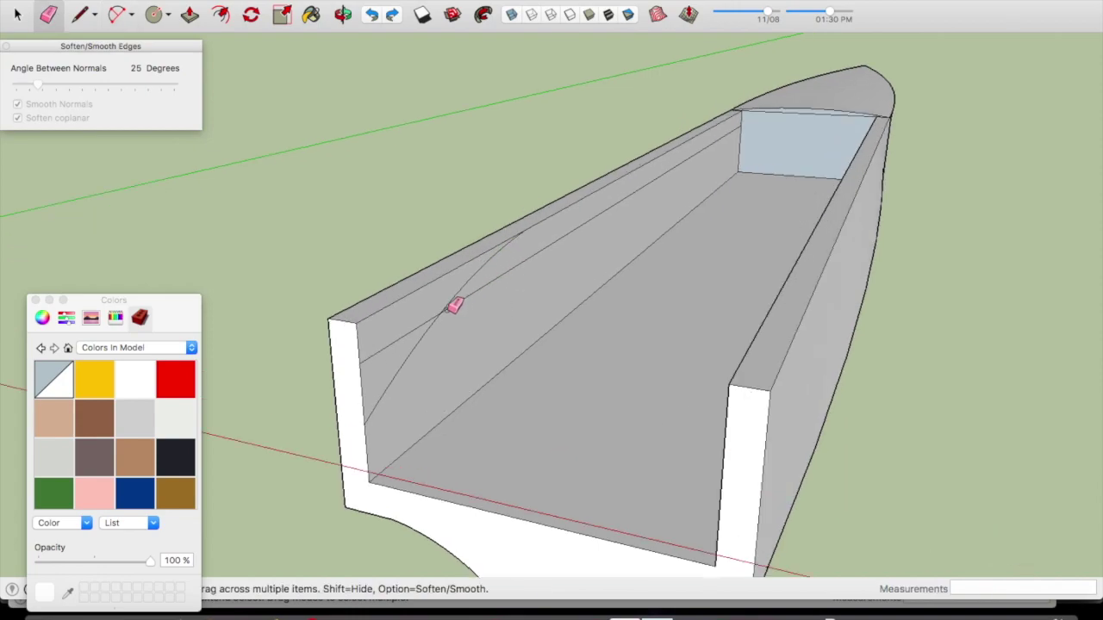
pyautogui.moveTo(441, 312)
pyautogui.mouseDown()
pyautogui.moveTo(499, 274)
pyautogui.moveTo(512, 283)
pyautogui.moveTo(583, 246)
pyautogui.moveTo(635, 242)
pyautogui.mouseUp()
pyautogui.press('o')
pyautogui.press('e')
pyautogui.moveTo(943, 295); pyautogui.dragTo(711, 188)
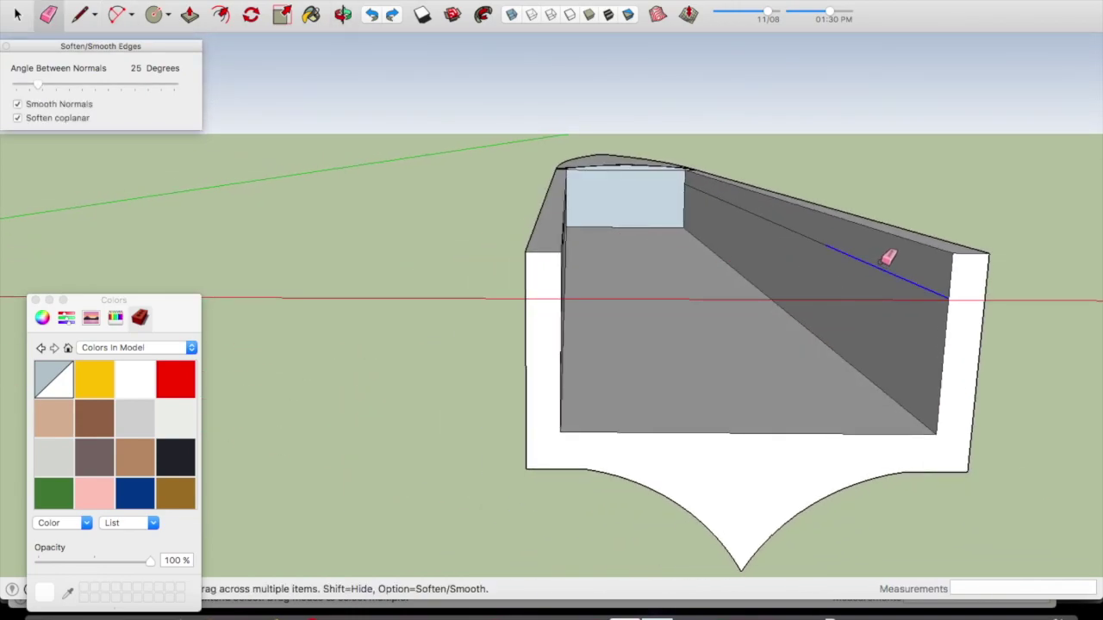
pyautogui.moveTo(705, 183); pyautogui.dragTo(700, 181)
pyautogui.moveTo(697, 180); pyautogui.dragTo(628, 192, button='middle')
pyautogui.moveTo(409, 255)
pyautogui.mouseDown()
pyautogui.moveTo(556, 197)
pyautogui.moveTo(367, 274)
pyautogui.mouseUp()
pyautogui.moveTo(287, 301); pyautogui.dragTo(285, 300, button='middle')
# Move the arc-shaped panel to the opposite wall's top corner
pyautogui.press('space')
pyautogui.click(283, 304)
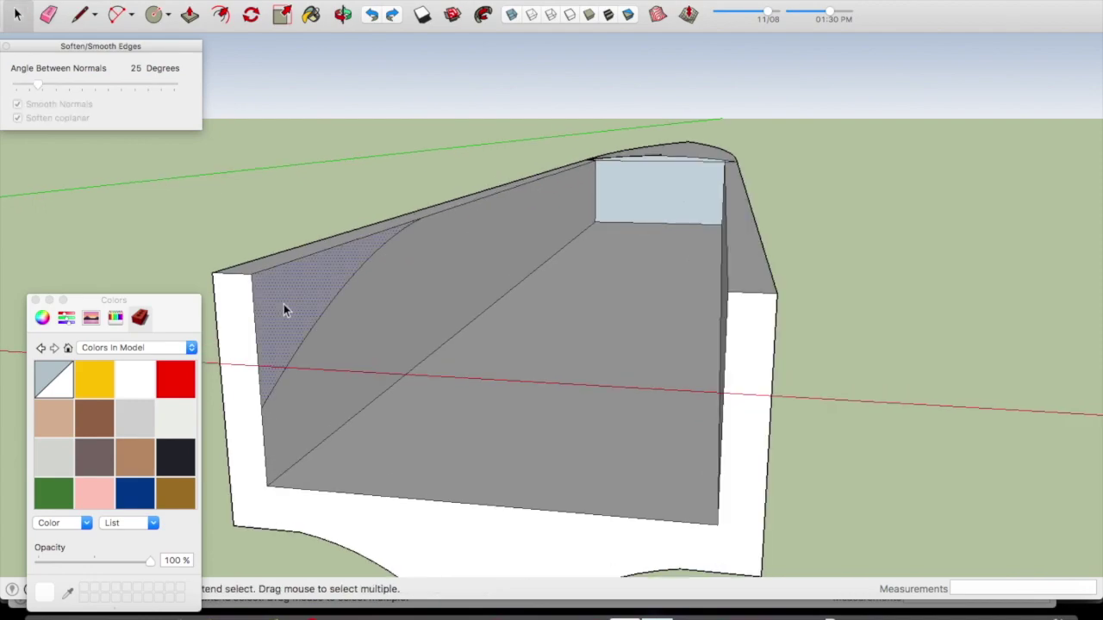
pyautogui.moveTo(400, 344)
pyautogui.mouseDown()
pyautogui.moveTo(724, 424)
pyautogui.moveTo(722, 436)
pyautogui.mouseUp()
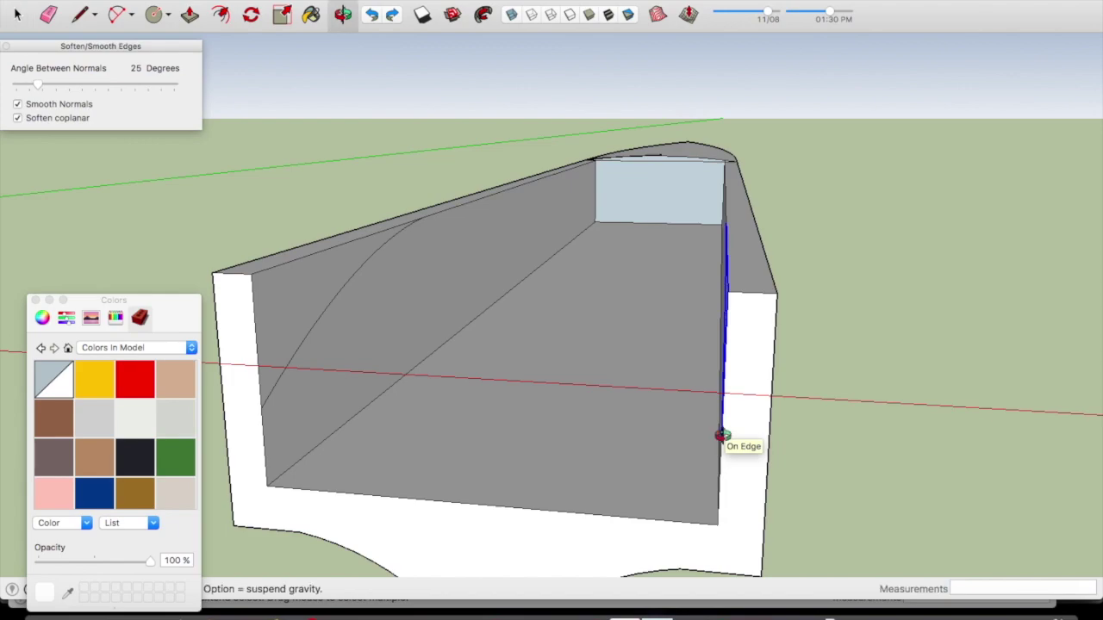
pyautogui.moveTo(722, 436); pyautogui.dragTo(856, 424, button='middle')
pyautogui.click(855, 424)
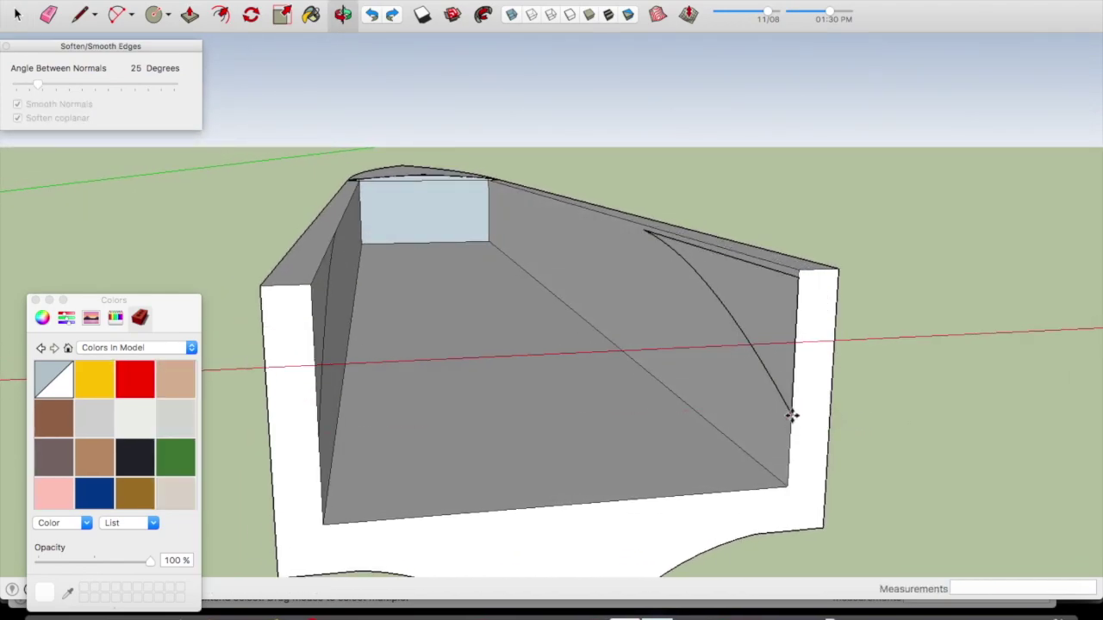
pyautogui.moveTo(792, 408); pyautogui.dragTo(933, 416)
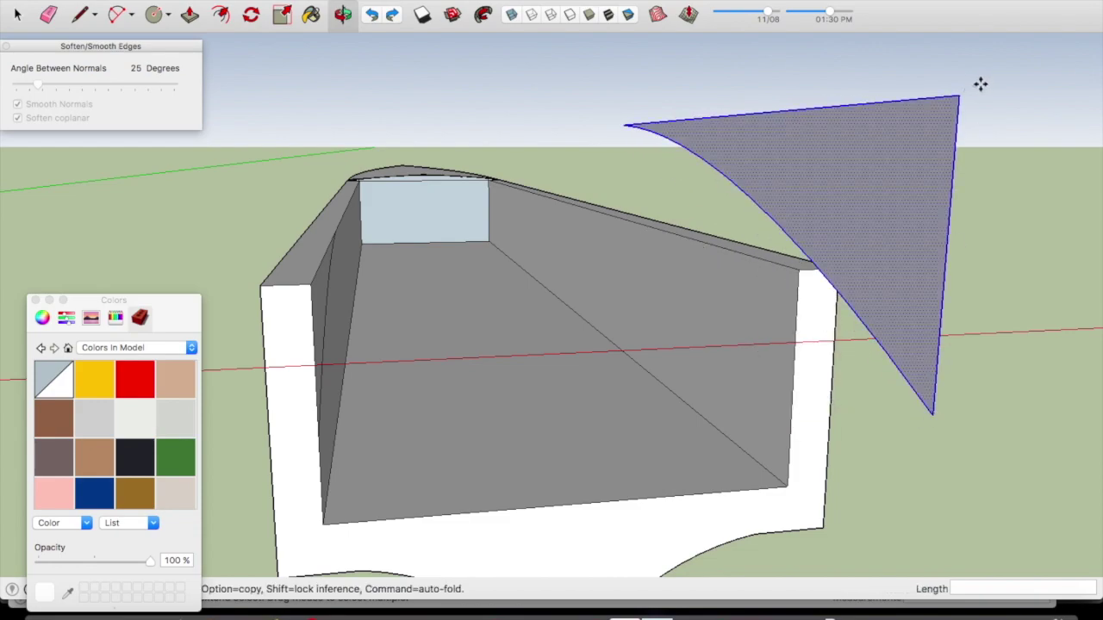
pyautogui.click(962, 93)
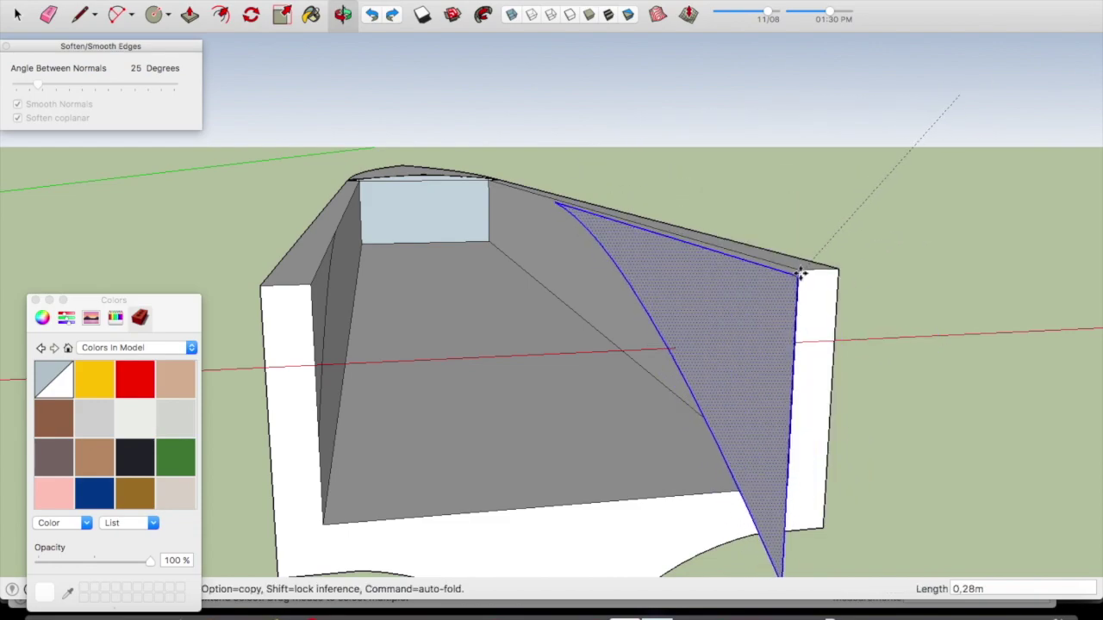
pyautogui.click(798, 272)
# Push the arc panel about 0.12 m inward into a thickening strip
pyautogui.press('space')
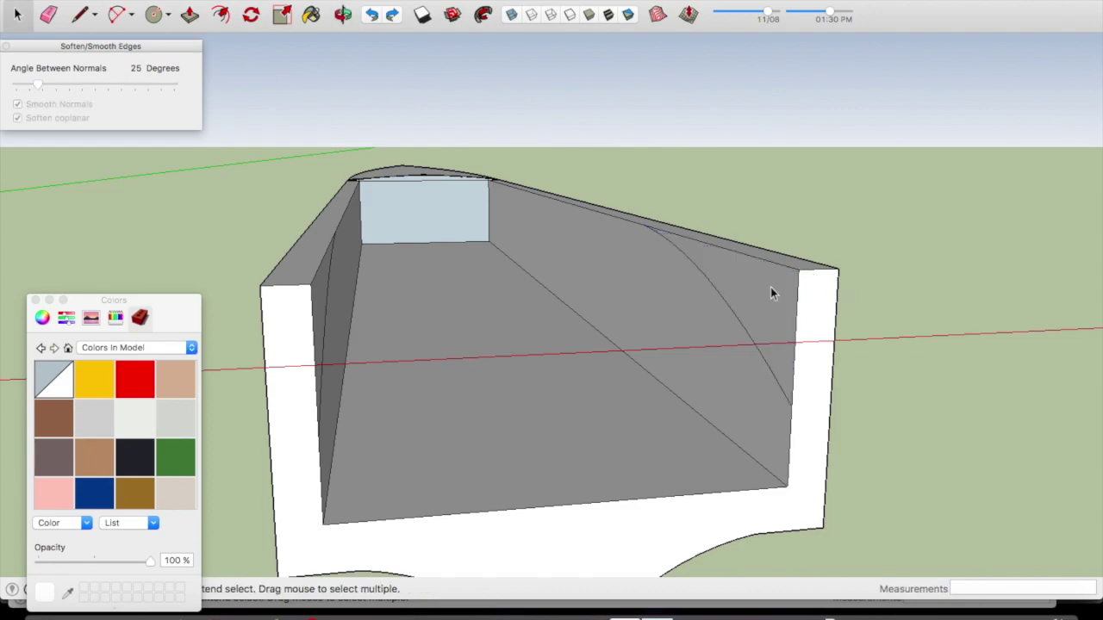
pyautogui.press('p')
pyautogui.click(770, 302)
# Push both arc panels out 0.12 m and erase the leftover edge on the left wall
pyautogui.click(836, 319)
pyautogui.doubleClick(316, 308)
pyautogui.press('e')
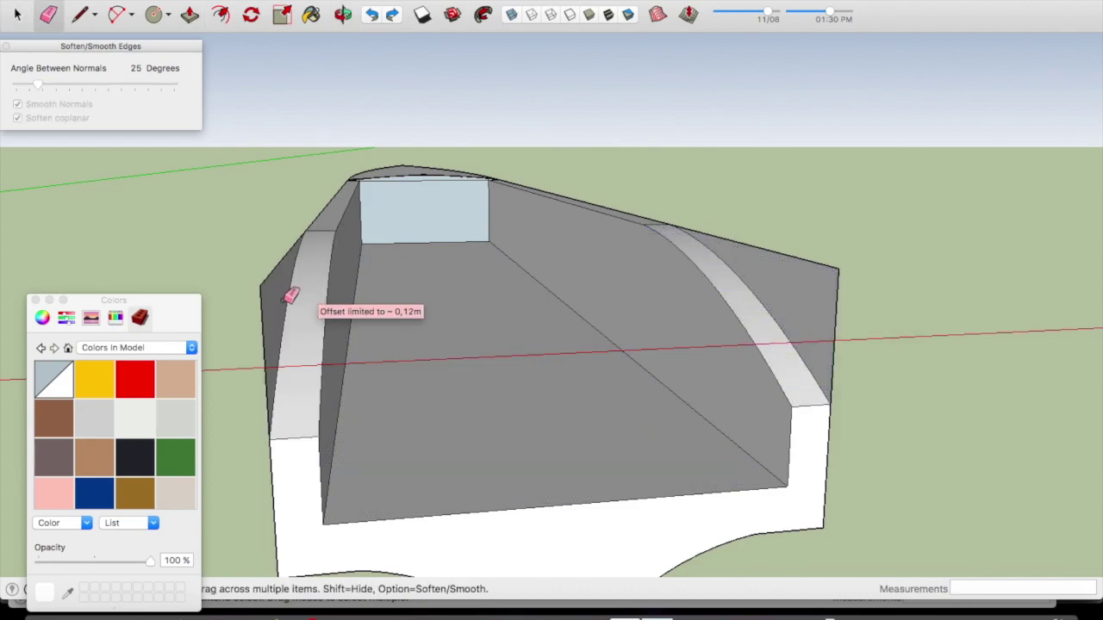
pyautogui.scroll(5, 272, 291)
pyautogui.click(224, 169)
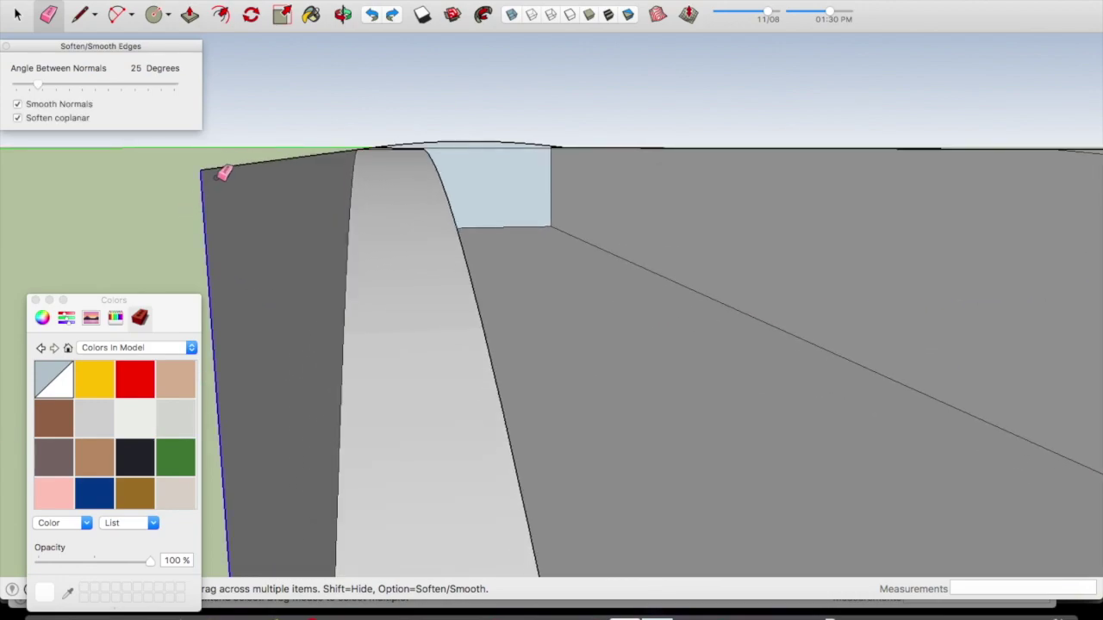
pyautogui.scroll(-5, 392, 273)
pyautogui.scroll(-2, 406, 279)
# Soften the sharp rim corner edges and check the face and curved edge beside the arc
pyautogui.moveTo(409, 325)
pyautogui.mouseDown(button='middle')
pyautogui.moveTo(618, 327)
pyautogui.moveTo(470, 318)
pyautogui.mouseUp(button='middle')
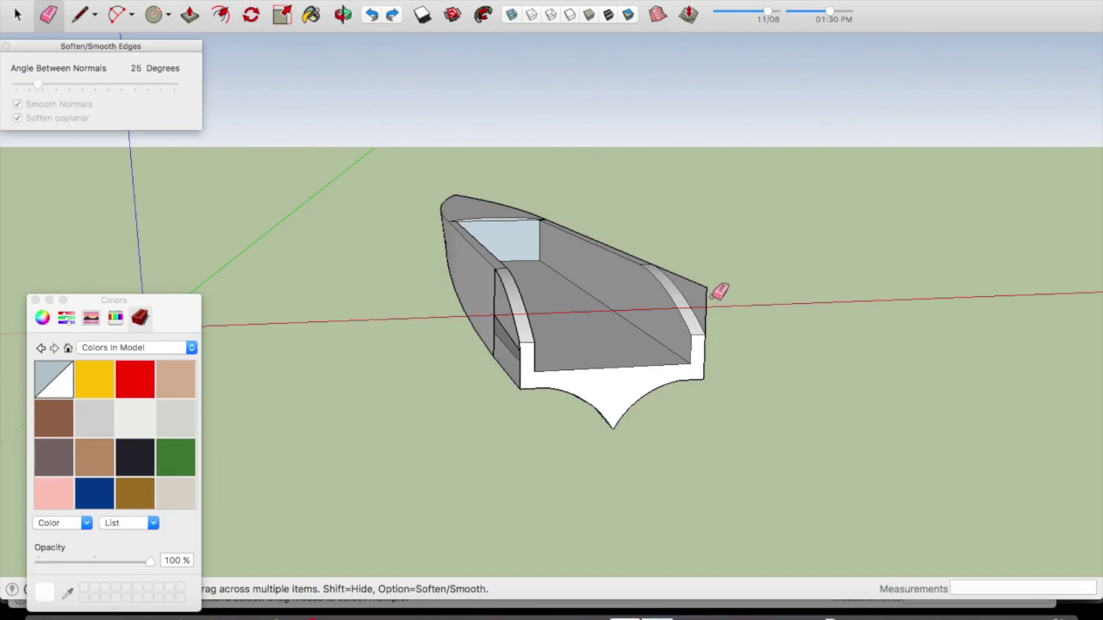
pyautogui.keyDown('alt'); pyautogui.moveTo(710, 296); pyautogui.dragTo(704, 283); pyautogui.keyUp('alt')
pyautogui.scroll(3, 473, 312)
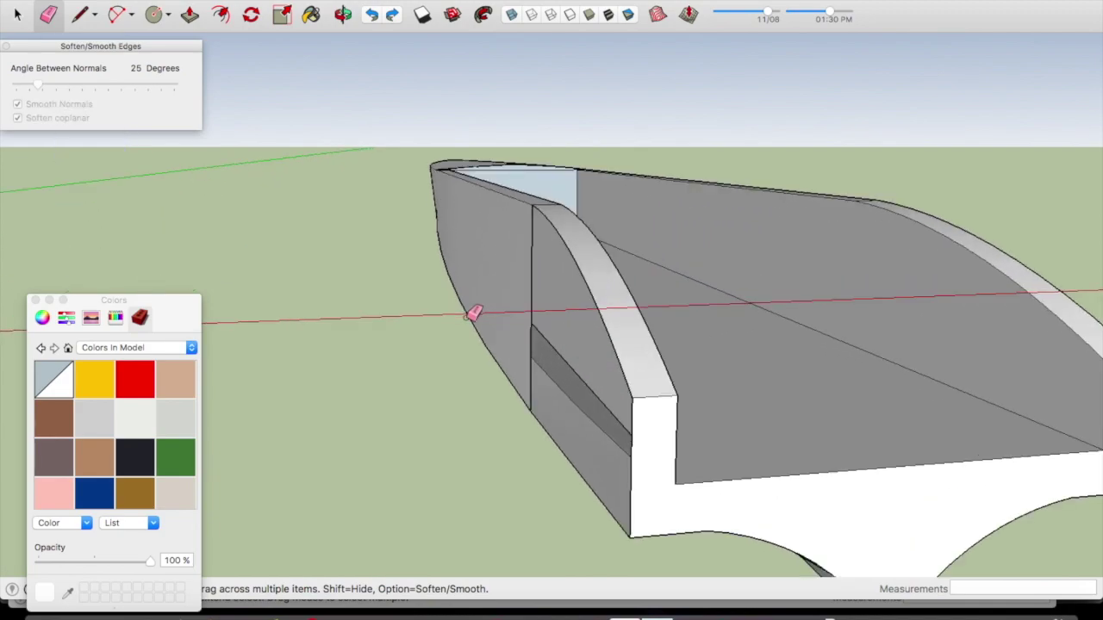
pyautogui.press('space')
pyautogui.keyDown('shift'); pyautogui.click(630, 418); pyautogui.keyUp('shift')
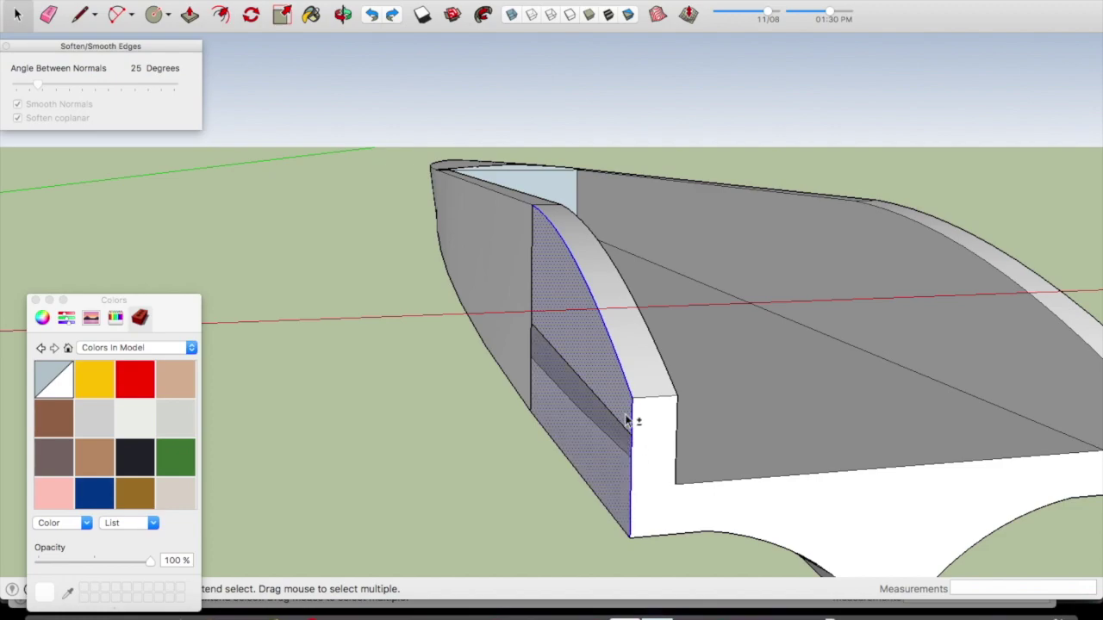
pyautogui.keyDown('shift'); pyautogui.click(583, 484); pyautogui.keyUp('shift')
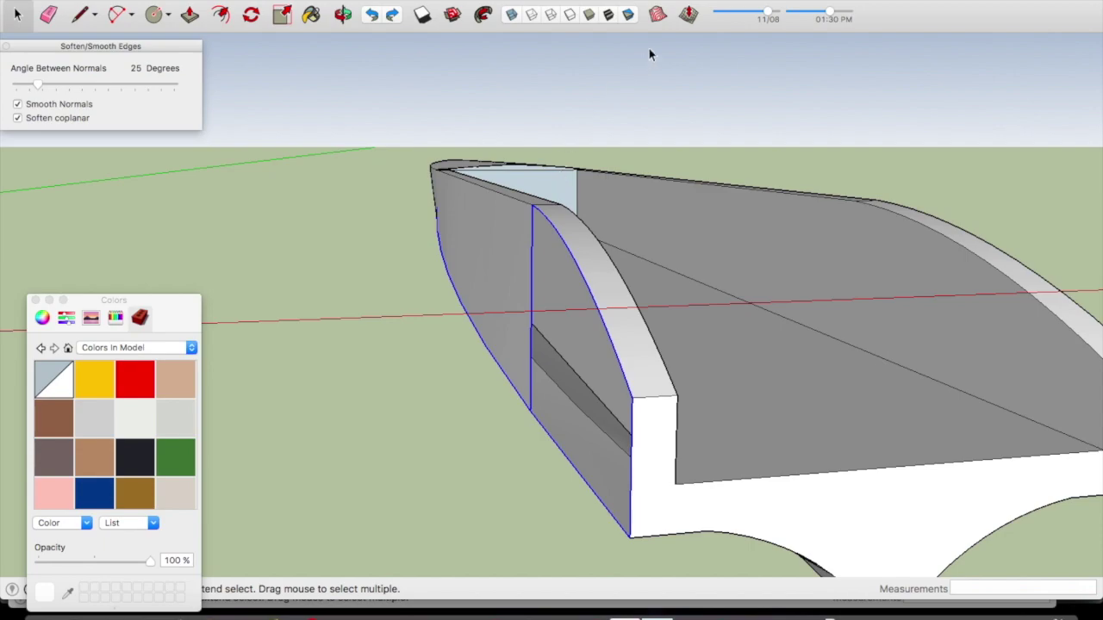
pyautogui.click(665, 14)
# Explode the hull group, then select the left inner face and the narrow bow face
pyautogui.click(578, 393)
pyautogui.rightClick(578, 389)
pyautogui.click(603, 466)
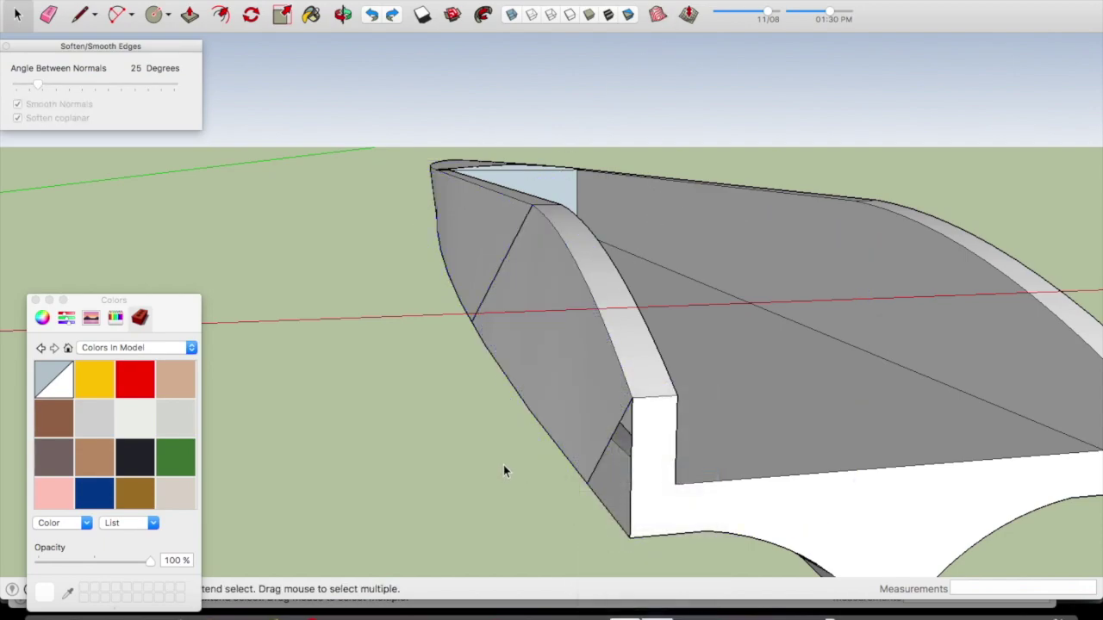
pyautogui.click(539, 308)
pyautogui.click(488, 286)
# Undo the slanted bow edge and draw two lines from the top edge to the bottom corner
pyautogui.hotkey('ctrl', 'z')
pyautogui.moveTo(500, 292)
pyautogui.mouseDown(button='middle')
pyautogui.moveTo(862, 283)
pyautogui.moveTo(948, 303)
pyautogui.moveTo(856, 290)
pyautogui.moveTo(883, 277)
pyautogui.moveTo(696, 307)
pyautogui.moveTo(764, 278)
pyautogui.moveTo(640, 272)
pyautogui.moveTo(827, 286)
pyautogui.moveTo(695, 325)
pyautogui.moveTo(699, 337)
pyautogui.moveTo(679, 328)
pyautogui.mouseUp(button='middle')
pyautogui.scroll(-2, 679, 328)
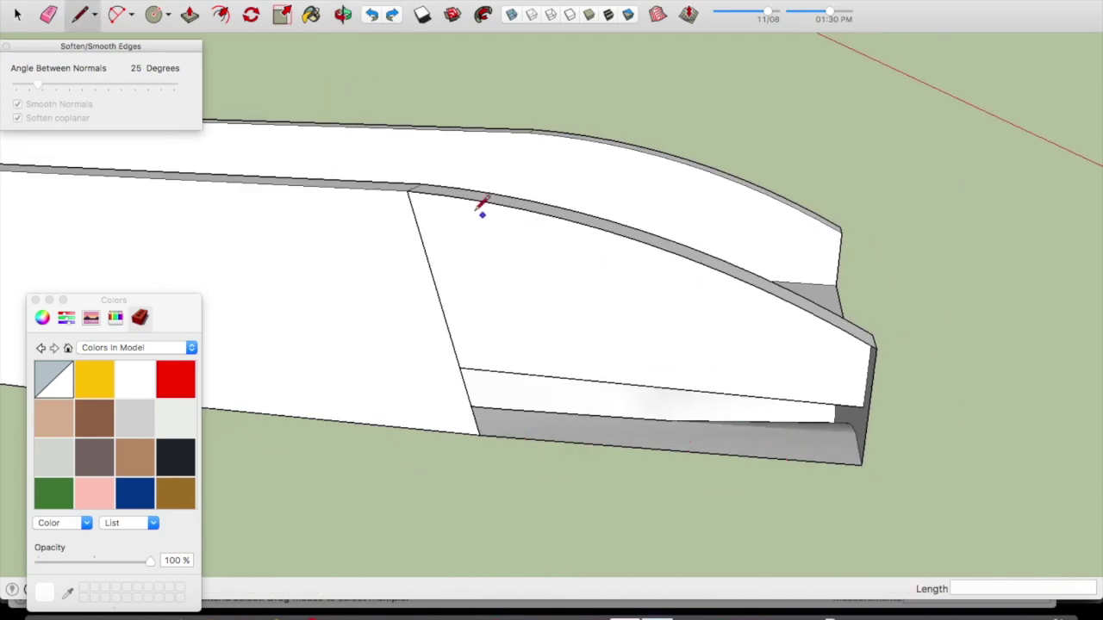
pyautogui.click(446, 196)
pyautogui.click(479, 435)
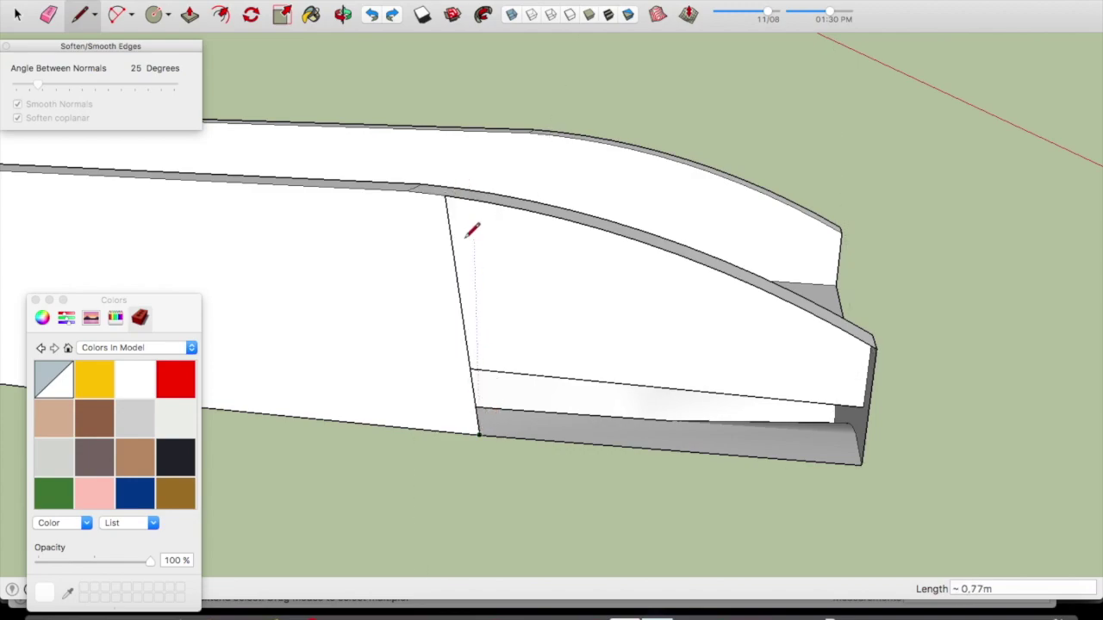
pyautogui.click(482, 202)
pyautogui.click(479, 434)
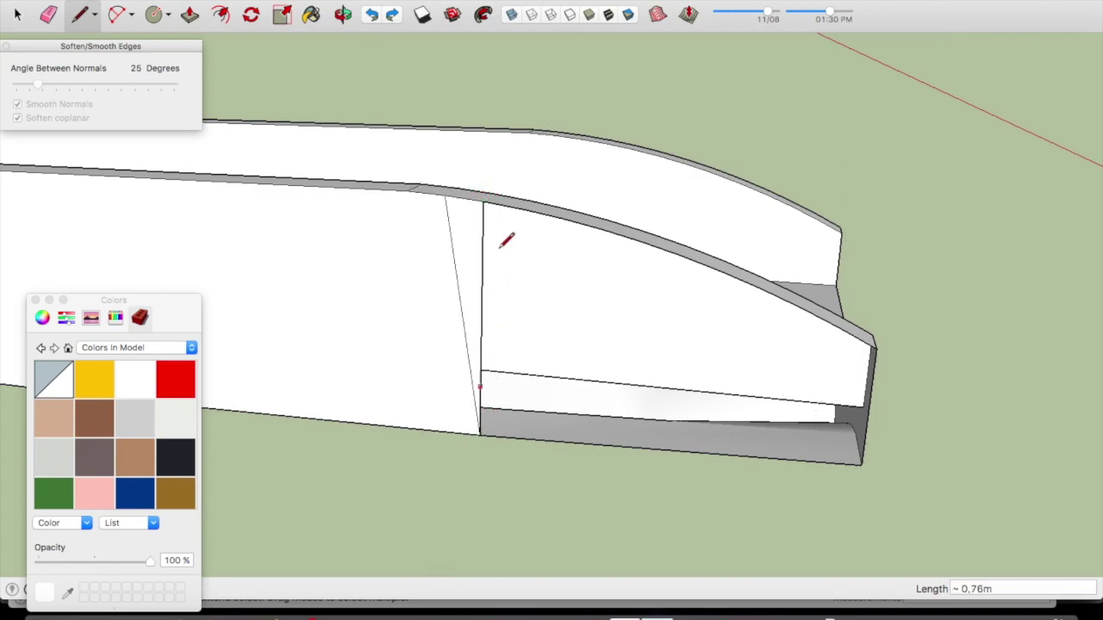
# Draw more lines from the top rim to the bottom edge, splitting the bow panel into triangles
pyautogui.click(522, 209)
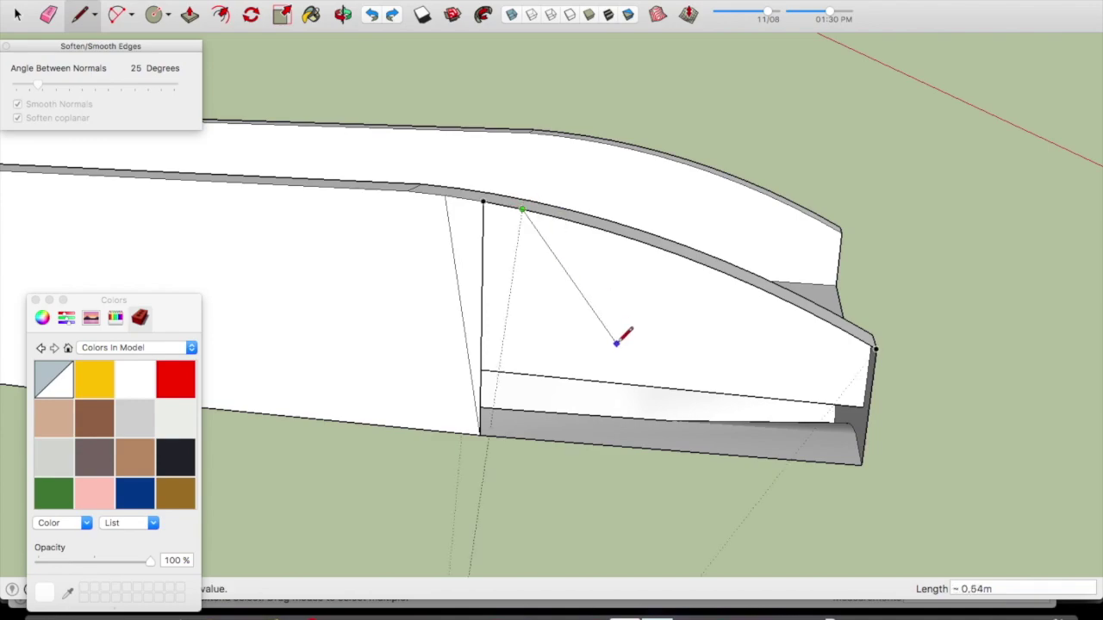
pyautogui.click(860, 464)
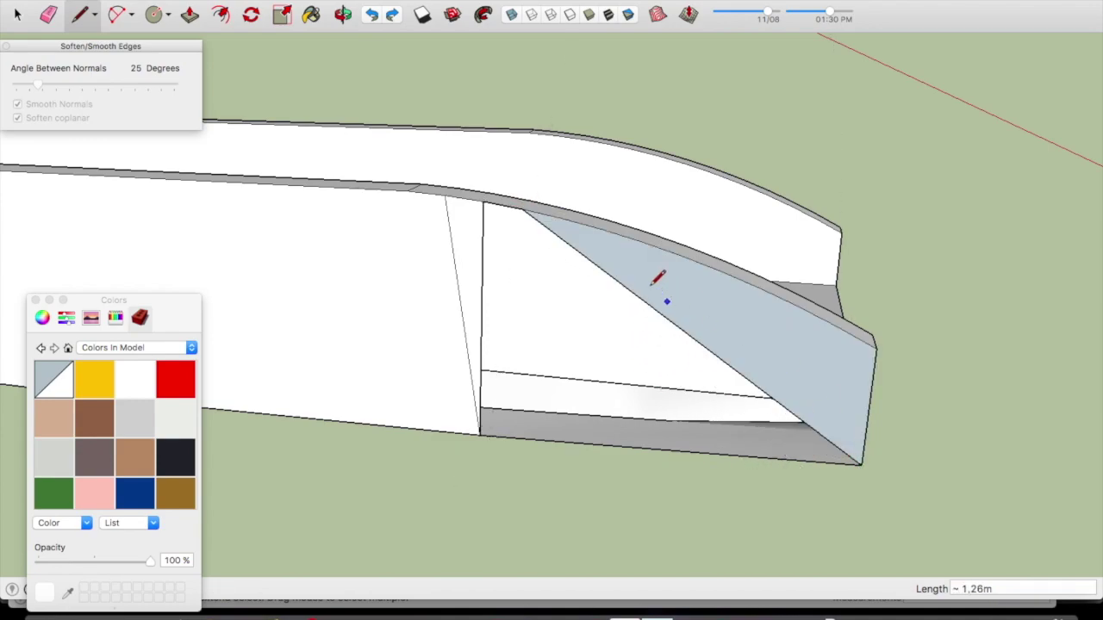
pyautogui.click(514, 207)
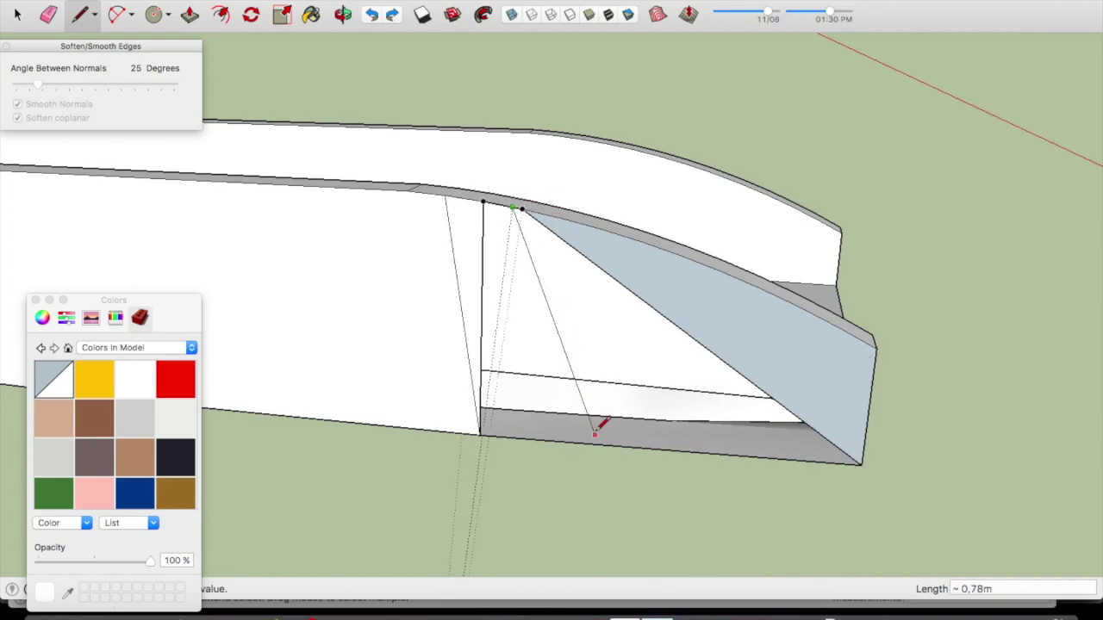
pyautogui.click(593, 444)
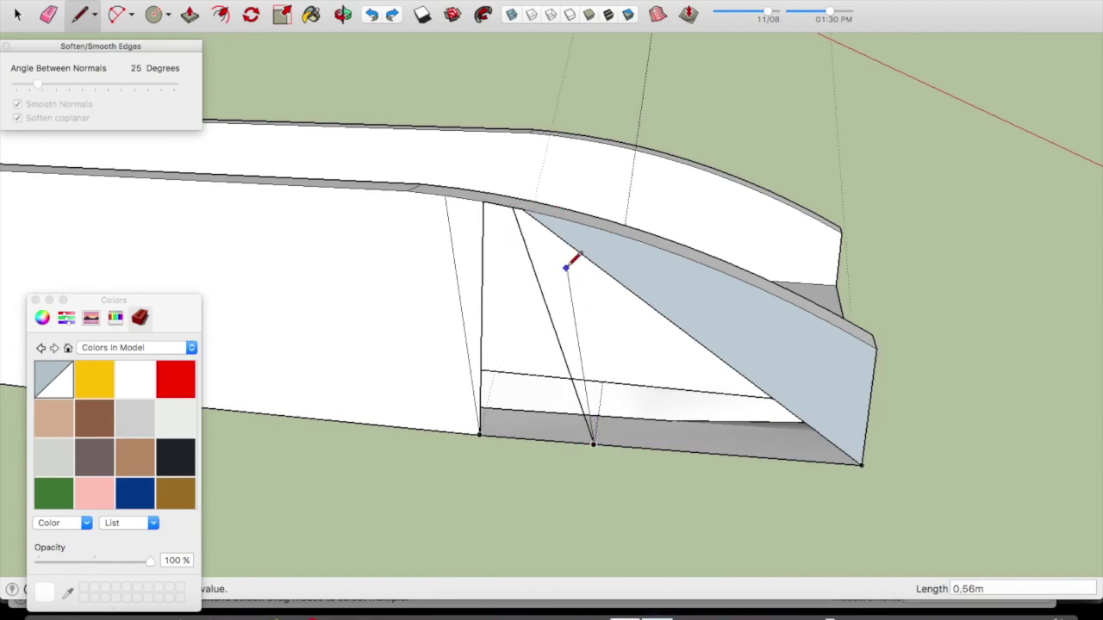
pyautogui.click(515, 207)
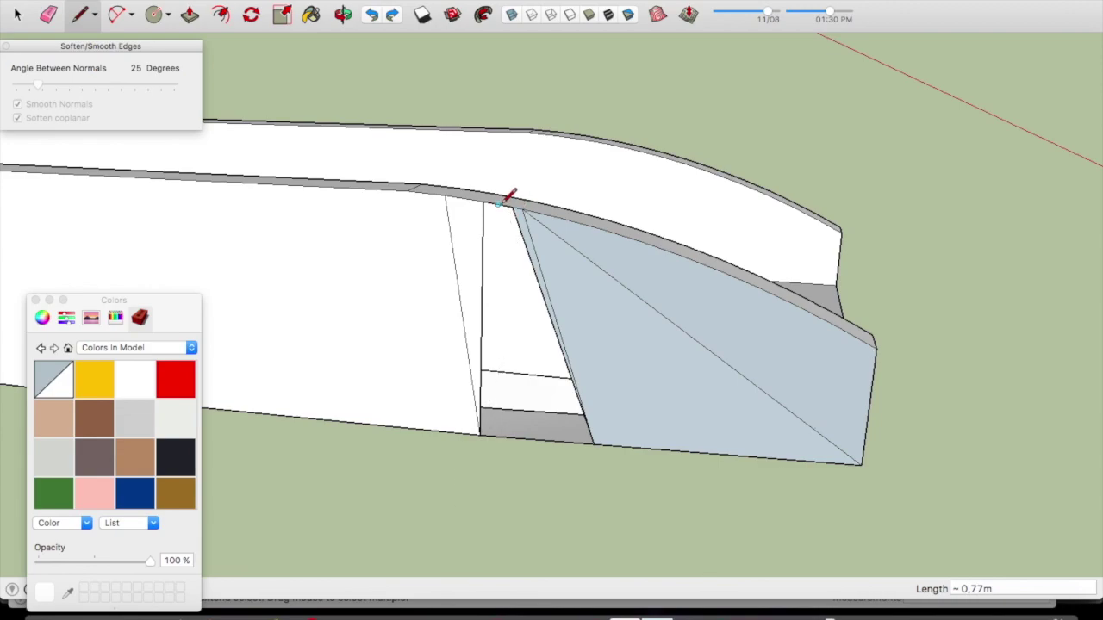
pyautogui.click(511, 207)
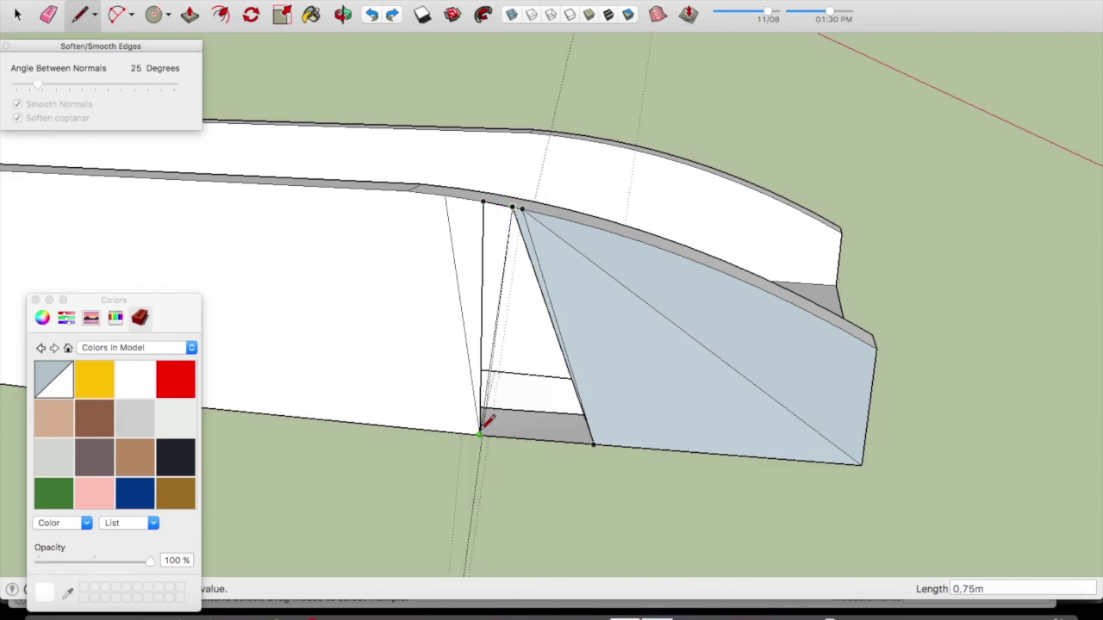
pyautogui.click(480, 431)
pyautogui.press('space')
pyautogui.scroll(-2, 579, 331)
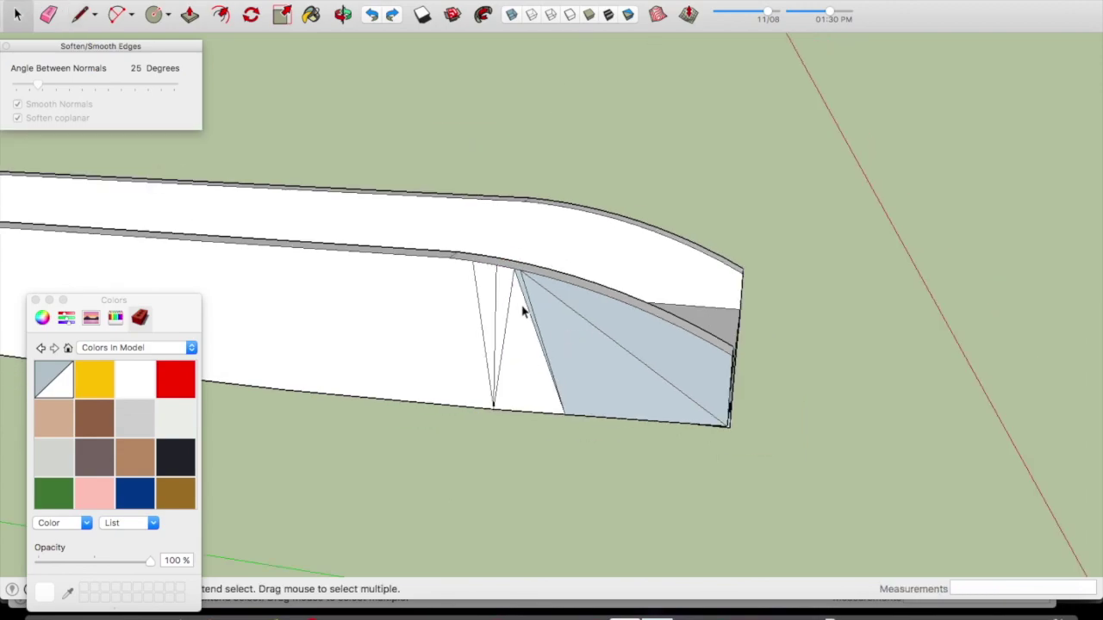
# Select the narrow and large triangular faces and soften the edges between them
pyautogui.scroll(2, 515, 299)
pyautogui.click(484, 289)
pyautogui.click(486, 290)
pyautogui.click(498, 293)
pyautogui.keyDown('shift'); pyautogui.click(530, 271); pyautogui.keyUp('shift')
pyautogui.keyDown('shift'); pyautogui.click(535, 275); pyautogui.keyUp('shift')
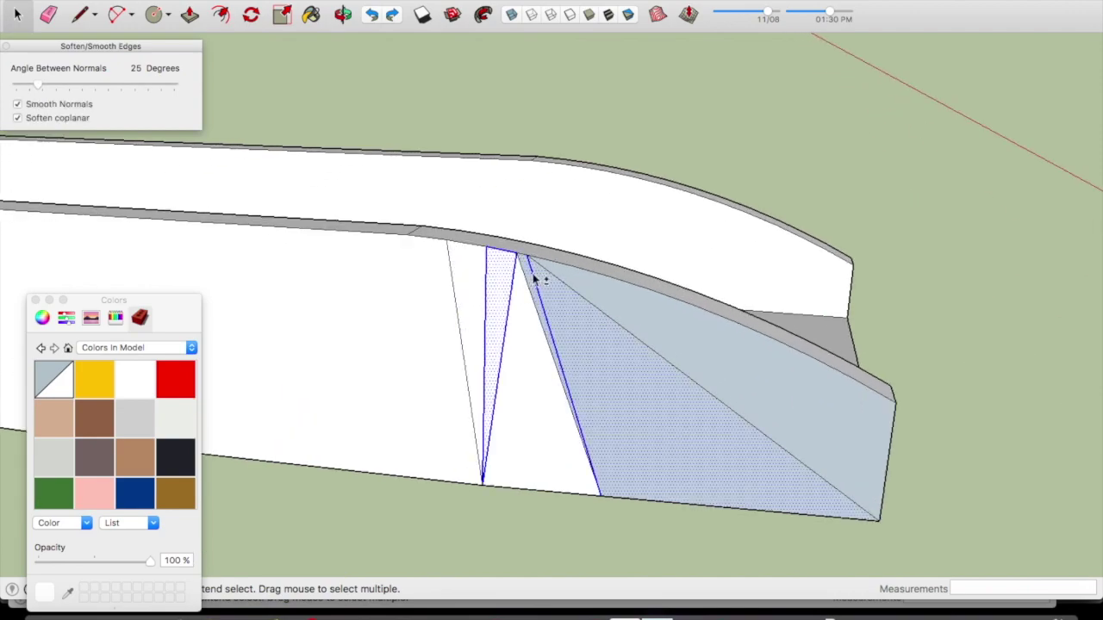
pyautogui.keyDown('shift'); pyautogui.click(571, 293); pyautogui.keyUp('shift')
pyautogui.click(38, 87)
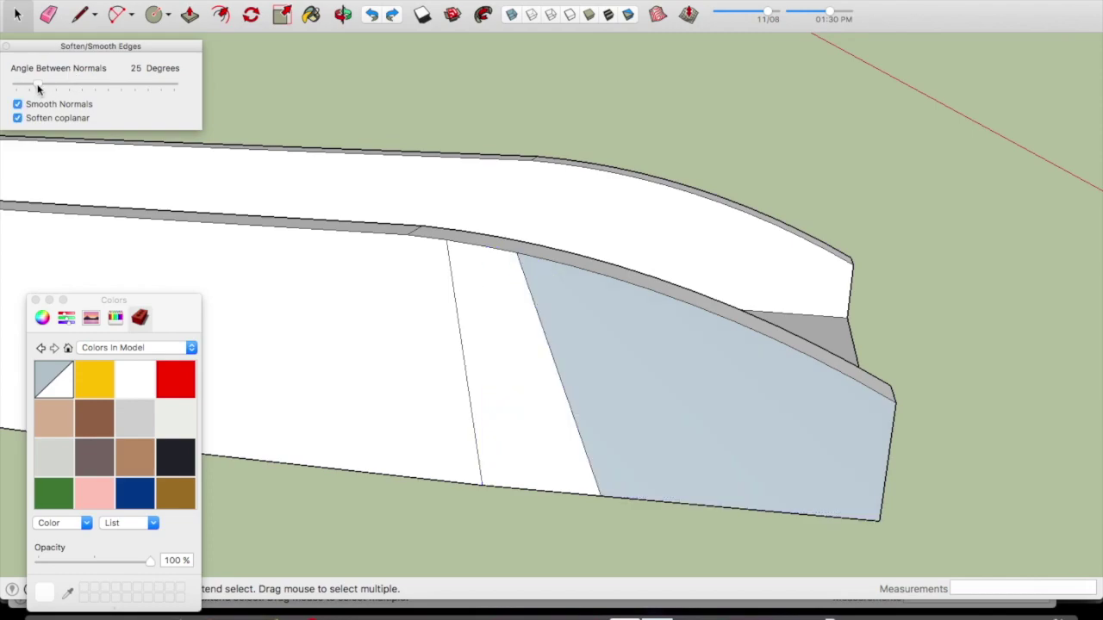
# Soften the leftover seam edge so the bow surface becomes one smooth face
pyautogui.click(543, 345)
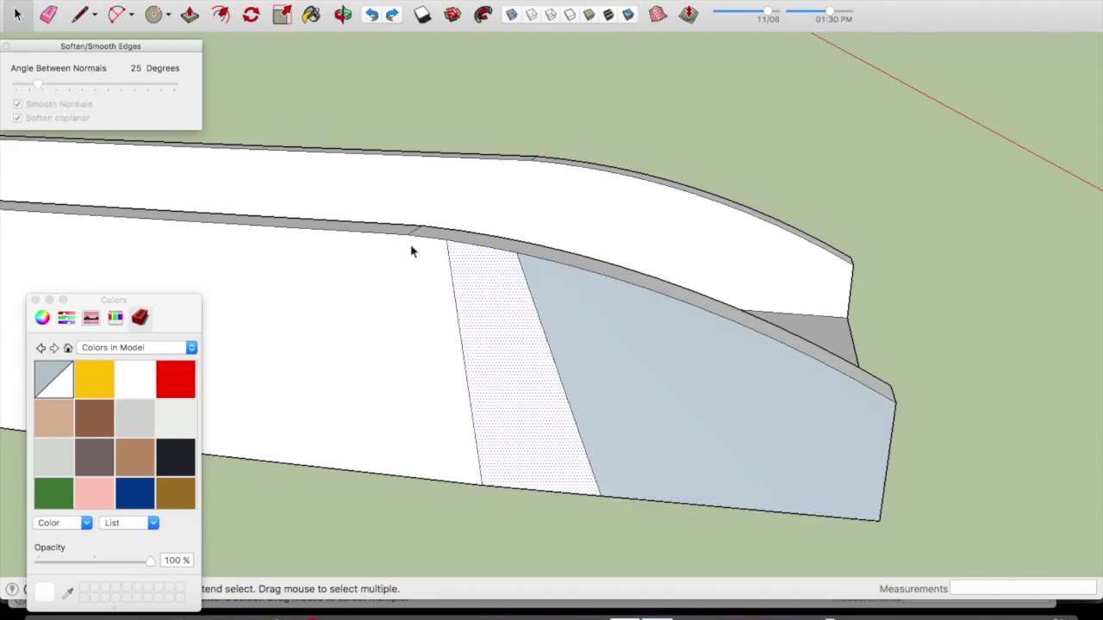
pyautogui.click(536, 312)
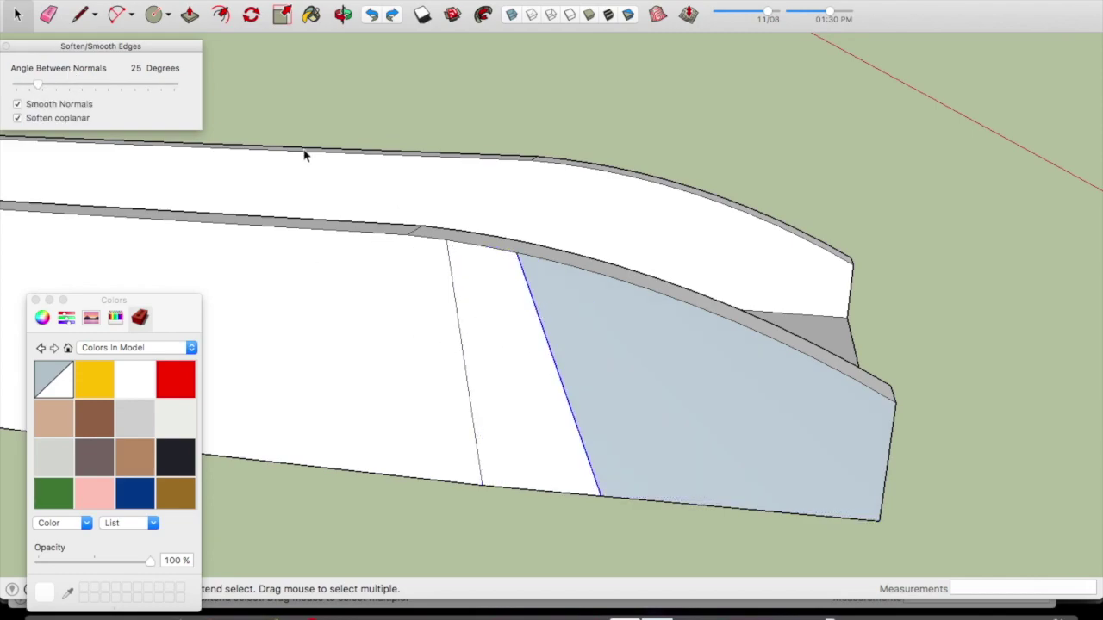
pyautogui.click(38, 87)
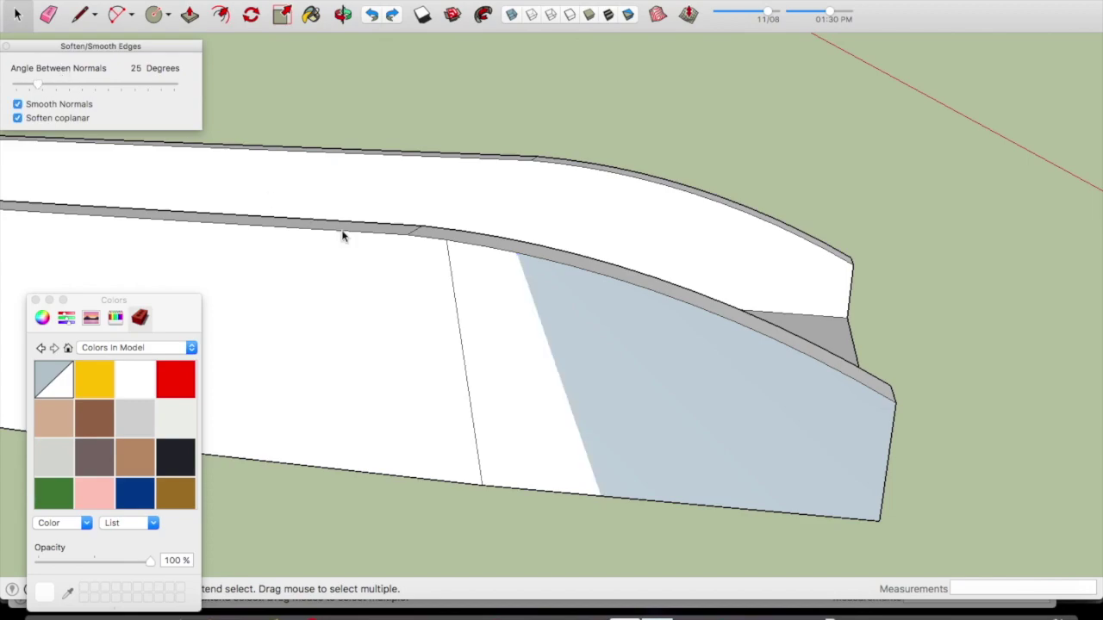
pyautogui.click(538, 353)
# Orbit to the hull's other side and place a copy of the bow panel at the hull corner
pyautogui.press('o')
pyautogui.moveTo(605, 355)
pyautogui.mouseDown()
pyautogui.moveTo(320, 329)
pyautogui.moveTo(480, 352)
pyautogui.mouseUp()
pyautogui.scroll(-3, 623, 320)
pyautogui.moveTo(623, 319)
pyautogui.mouseDown()
pyautogui.moveTo(588, 442)
pyautogui.moveTo(510, 403)
pyautogui.mouseUp()
pyautogui.scroll(3, 509, 402)
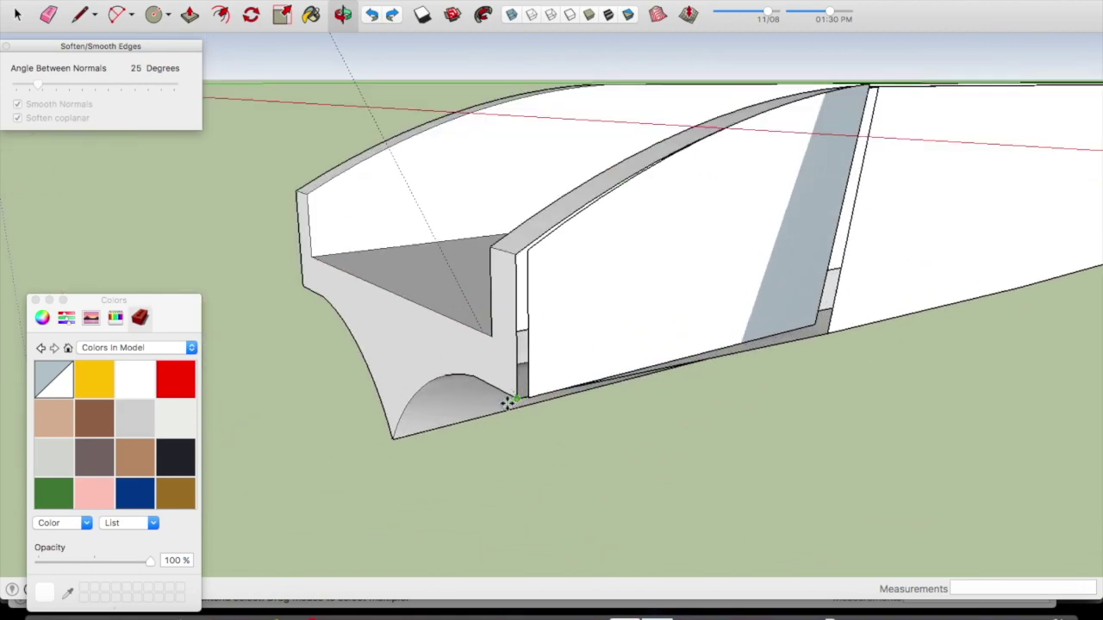
pyautogui.scroll(2, 560, 439)
pyautogui.moveTo(617, 489)
pyautogui.mouseDown()
pyautogui.moveTo(644, 530)
pyautogui.moveTo(541, 387)
pyautogui.mouseUp()
pyautogui.moveTo(541, 387); pyautogui.dragTo(539, 312, button='middle')
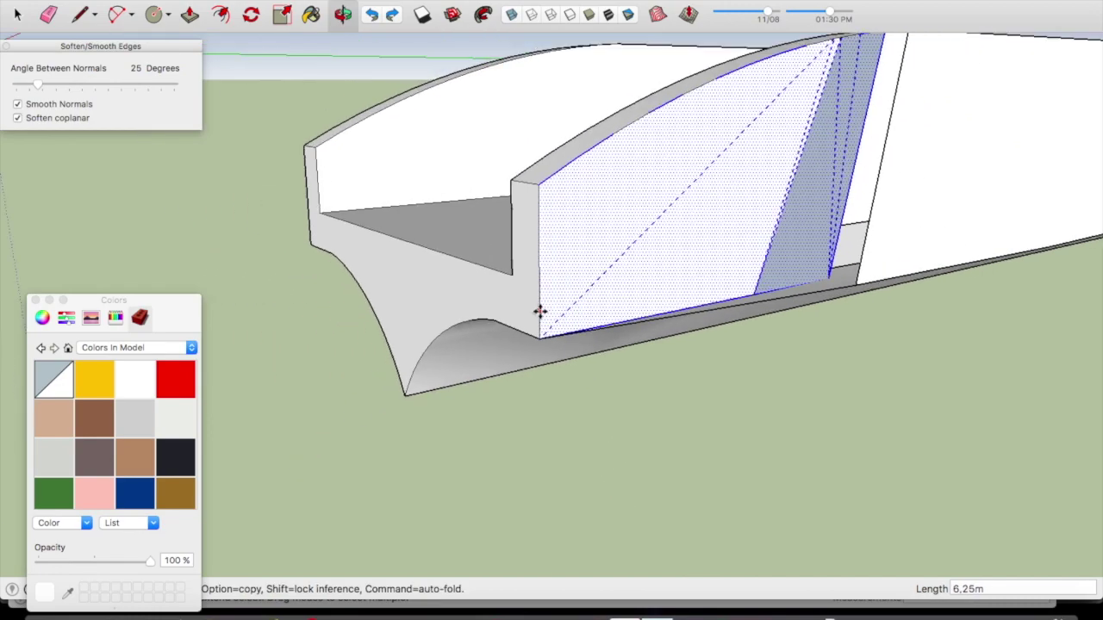
pyautogui.scroll(-2, 540, 312)
pyautogui.press('space')
pyautogui.click(669, 420)
pyautogui.scroll(2, 810, 274)
# Flip the copied panel along the red axis
pyautogui.press('l')
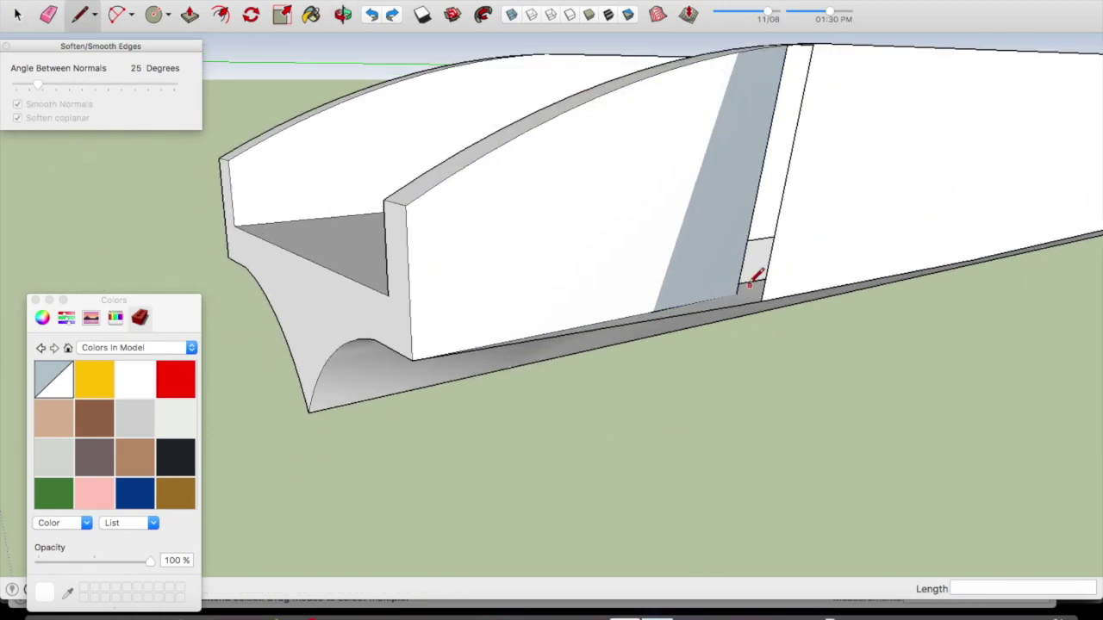
pyautogui.scroll(-3, 758, 274)
pyautogui.scroll(-3, 702, 273)
pyautogui.press('space')
pyautogui.click(681, 394)
pyautogui.rightClick(681, 394)
pyautogui.moveTo(720, 503)
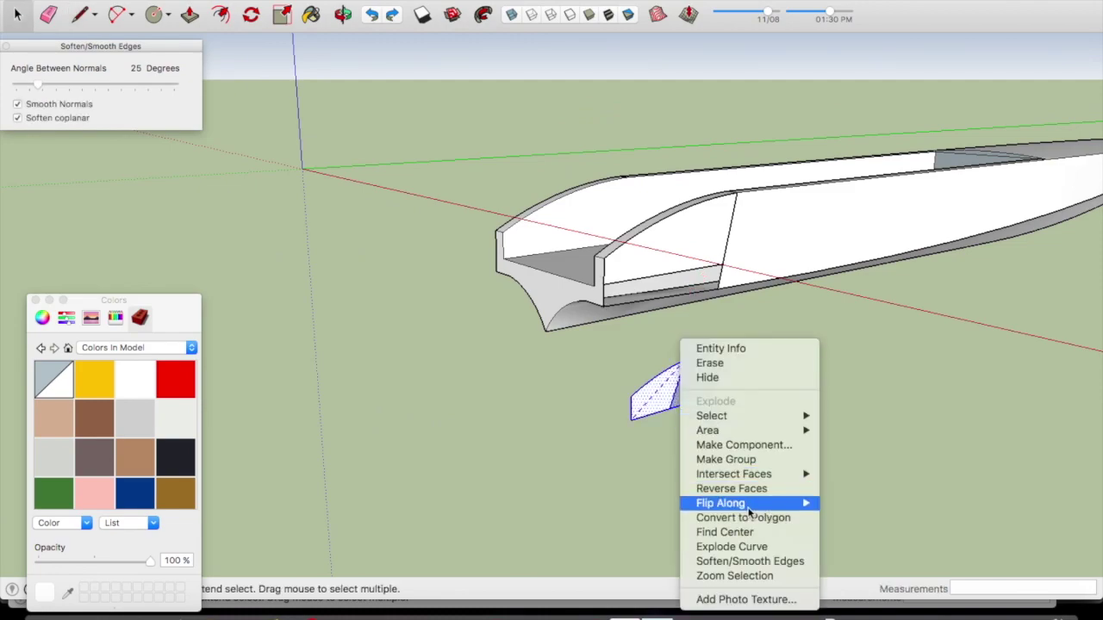
pyautogui.click(866, 503)
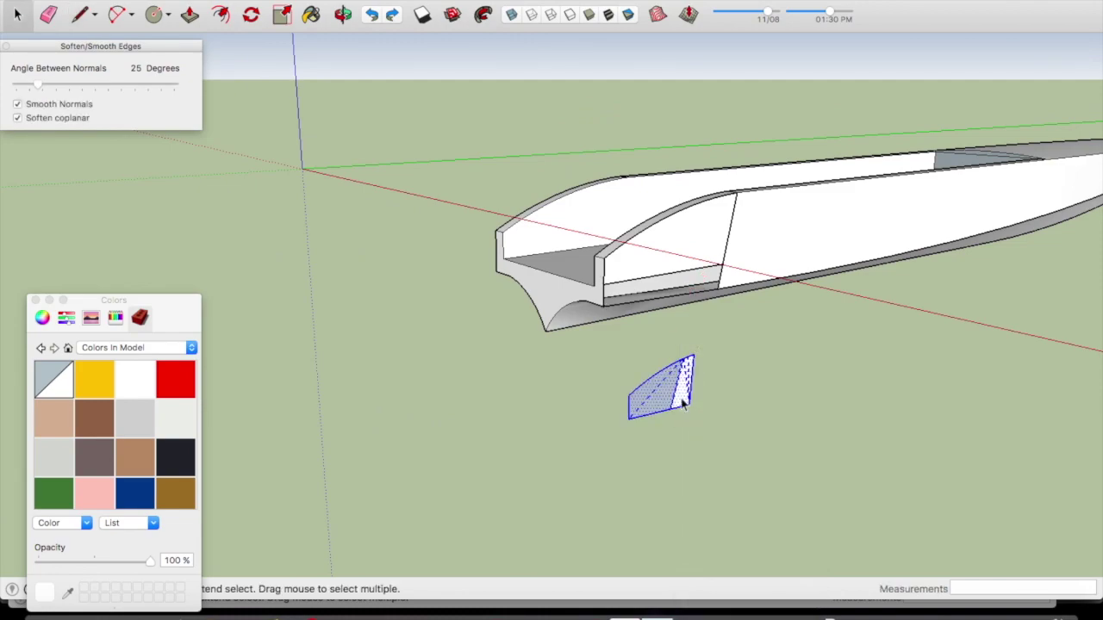
# Move the mirrored panel into position on the bow's near side
pyautogui.press('m')
pyautogui.scroll(3, 681, 398)
pyautogui.scroll(-5, 569, 444)
pyautogui.click(570, 444)
pyautogui.scroll(5, 527, 446)
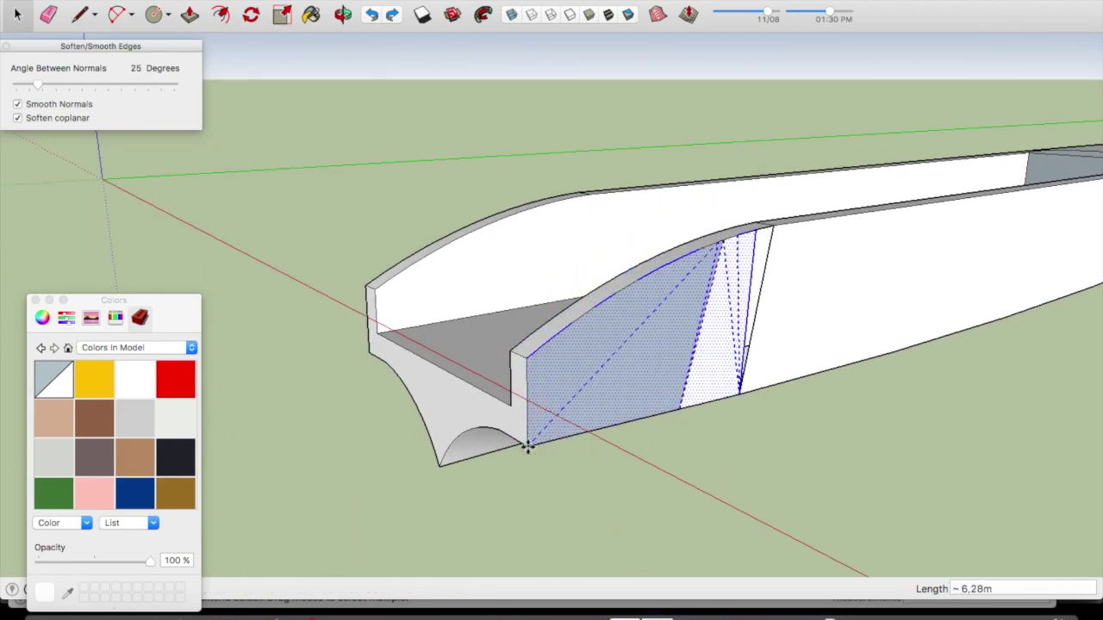
pyautogui.click(527, 445)
pyautogui.press('space')
pyautogui.scroll(2, 796, 312)
pyautogui.scroll(2, 795, 312)
pyautogui.press('l')
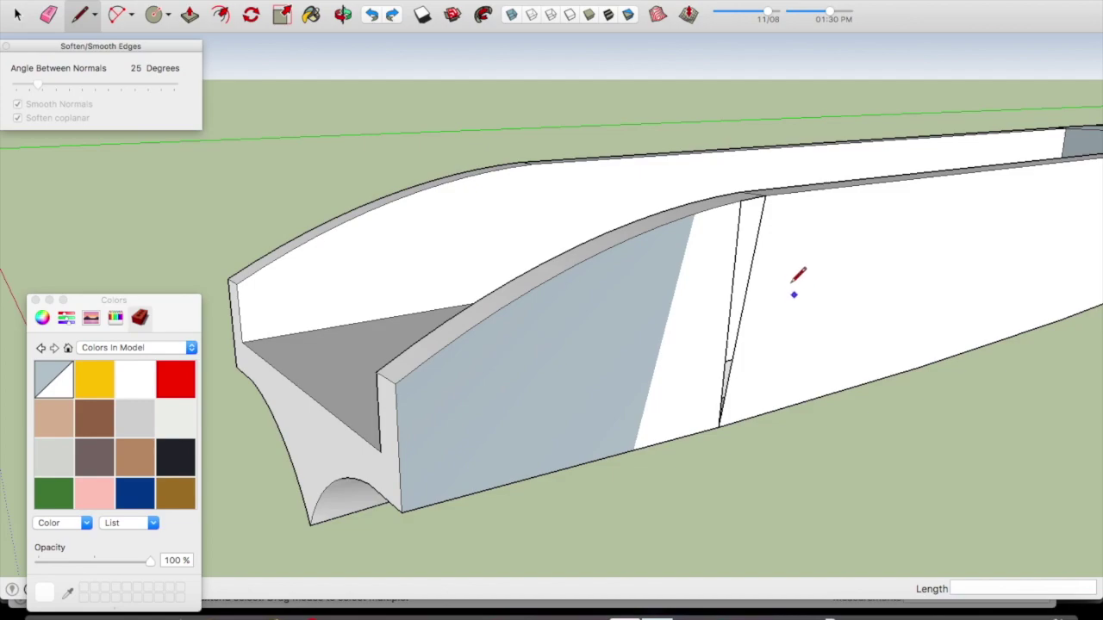
# Draw the closing line for a new face and soften the vertical seam edge
pyautogui.click(763, 197)
pyautogui.press('space')
pyautogui.click(735, 248)
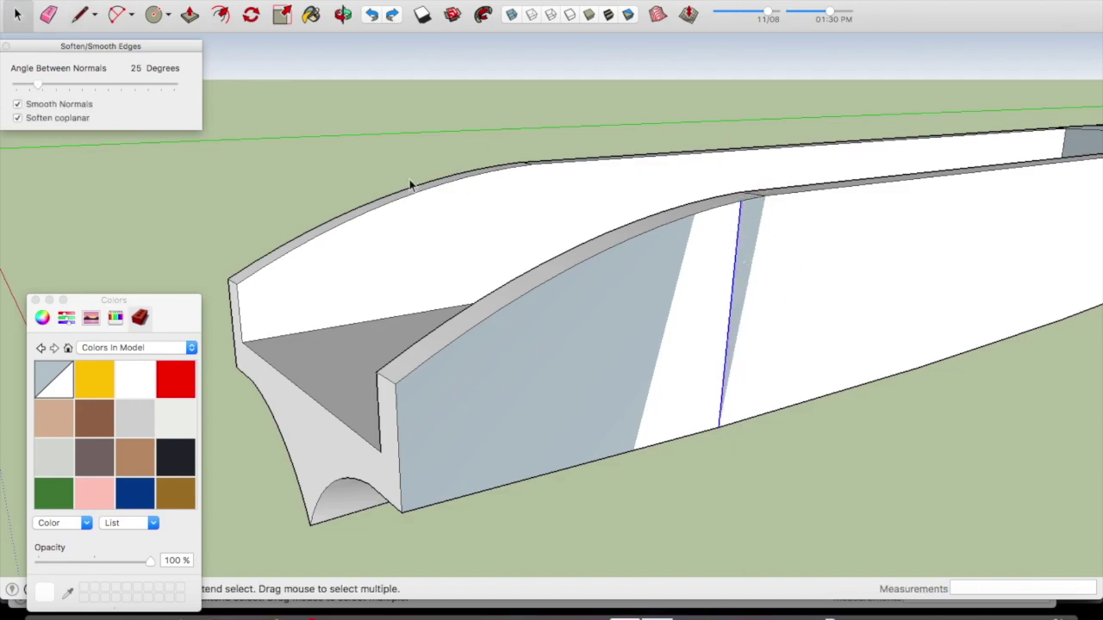
pyautogui.click(38, 87)
# Paint the entire hull with the default material and orbit to a front view
pyautogui.tripleClick(585, 380)
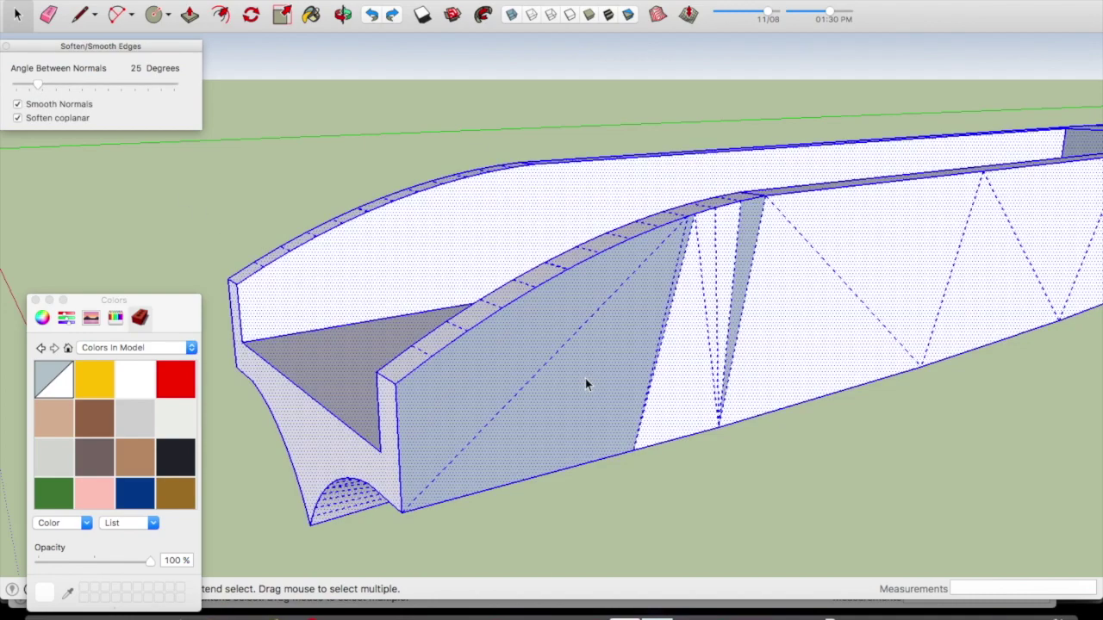
pyautogui.press('b')
pyautogui.click(586, 348)
pyautogui.moveTo(672, 299); pyautogui.dragTo(677, 423, button='middle')
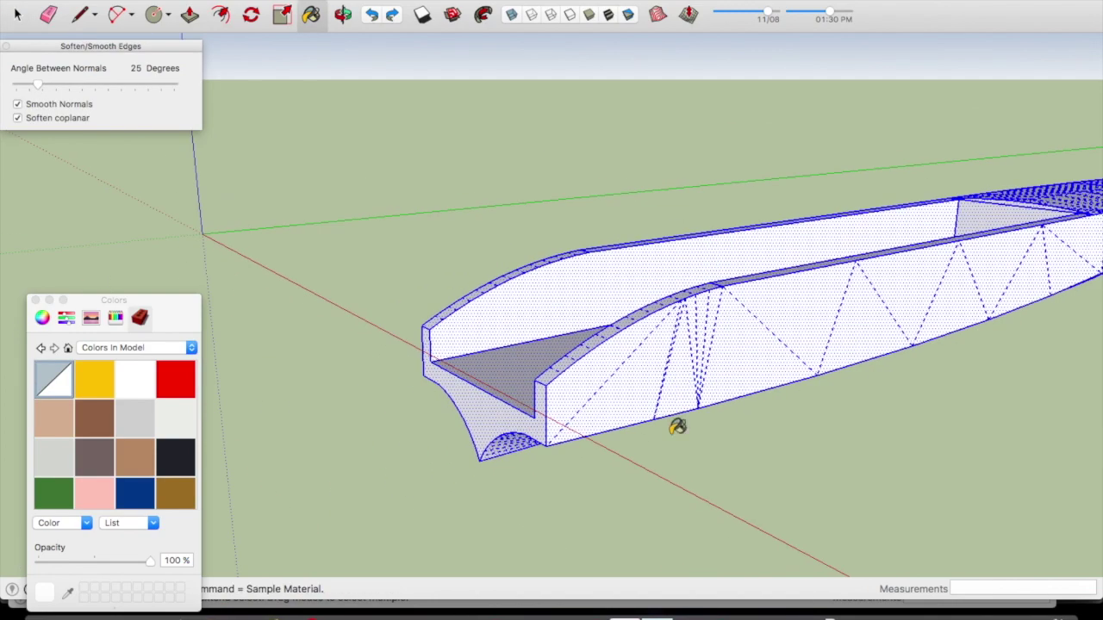
pyautogui.press('space')
pyautogui.click(671, 435)
pyautogui.press('o')
pyautogui.moveTo(664, 433)
pyautogui.mouseDown()
pyautogui.moveTo(704, 287)
pyautogui.moveTo(795, 249)
pyautogui.moveTo(830, 250)
pyautogui.moveTo(850, 285)
pyautogui.moveTo(810, 310)
pyautogui.mouseUp()
# Sweep the rim profile with Follow Me along the hull's top edge path
pyautogui.scroll(5, 764, 160)
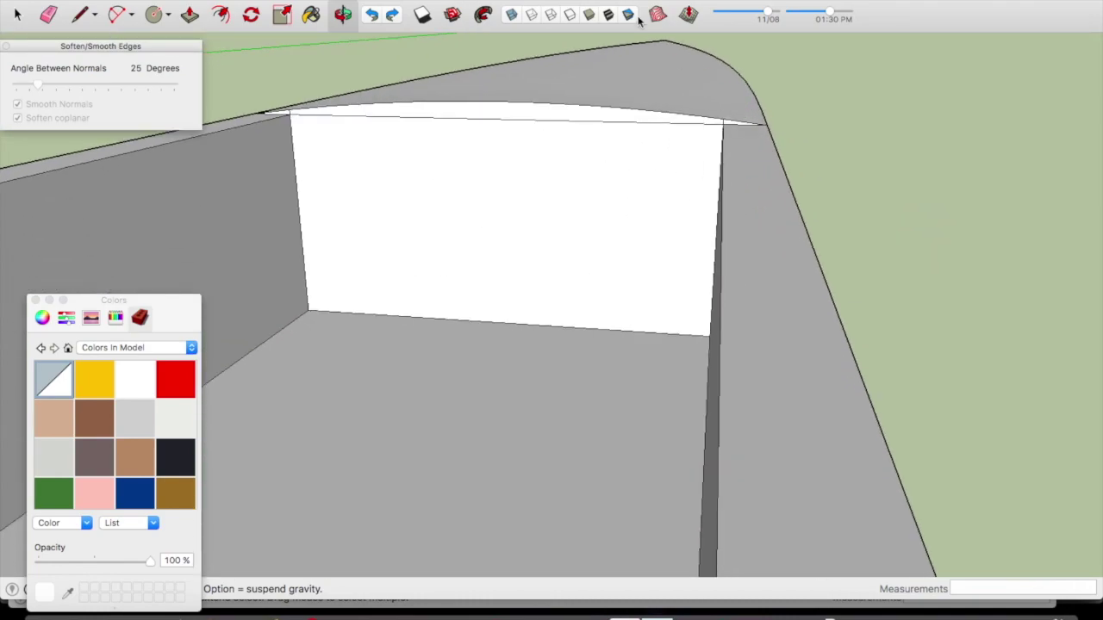
pyautogui.click(483, 15)
pyautogui.scroll(3, 734, 133)
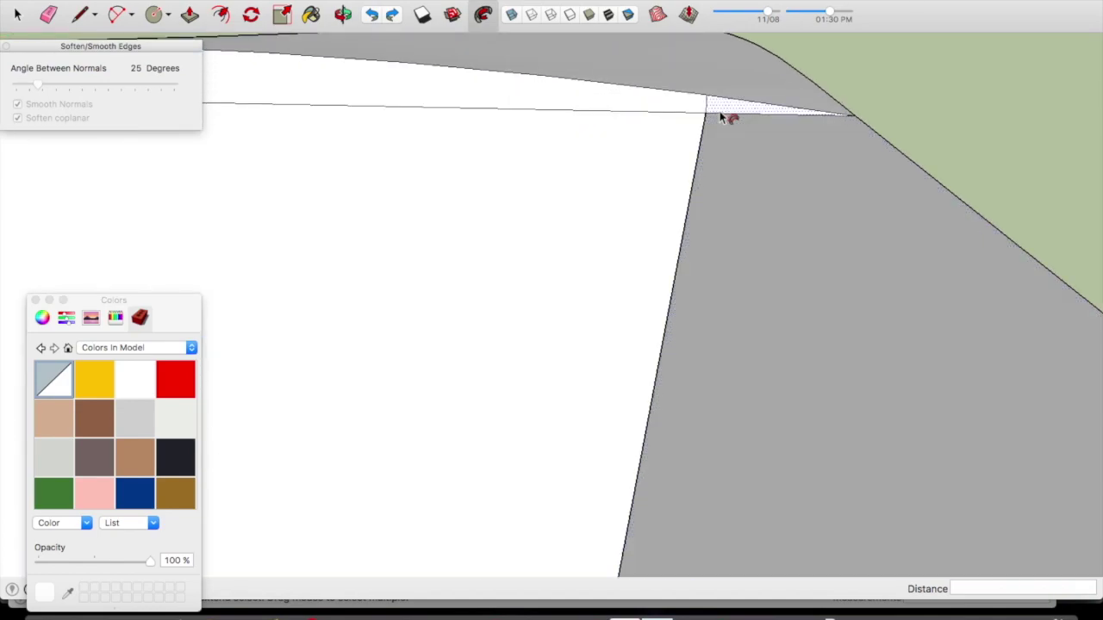
pyautogui.scroll(-2, 707, 129)
pyautogui.scroll(-3, 706, 162)
pyautogui.scroll(-3, 707, 162)
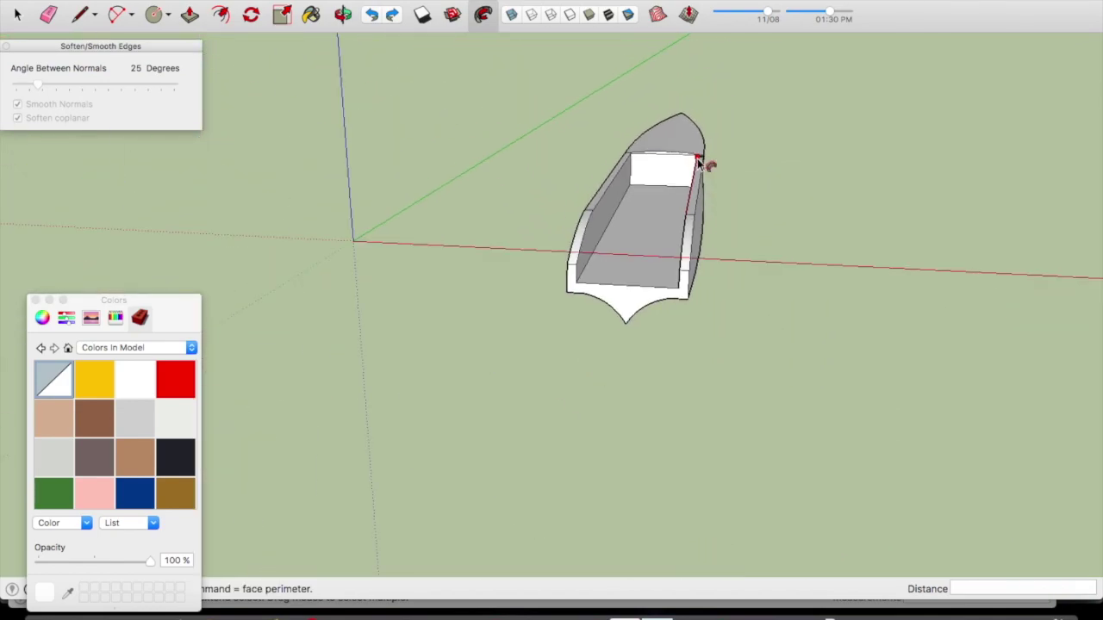
pyautogui.scroll(2, 683, 260)
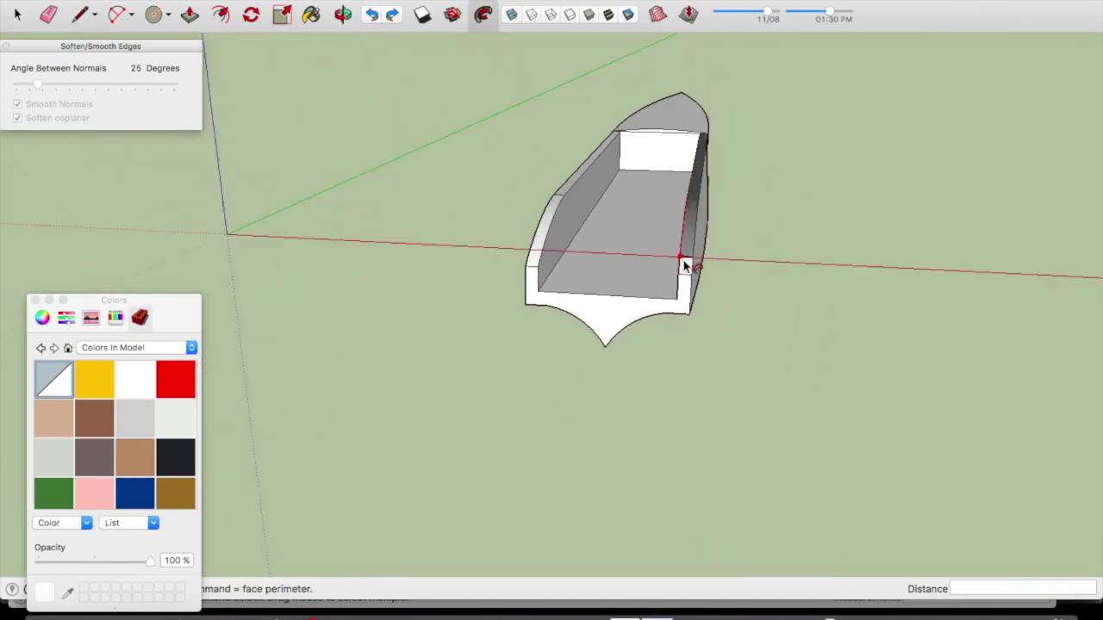
pyautogui.scroll(3, 684, 267)
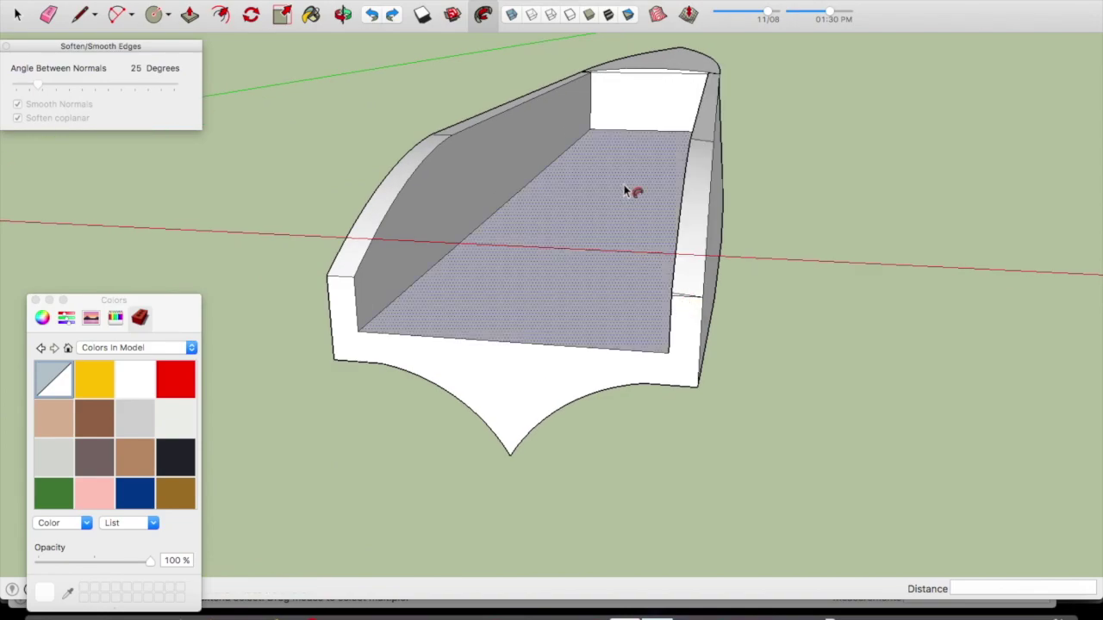
pyautogui.scroll(4, 593, 78)
pyautogui.scroll(2, 595, 71)
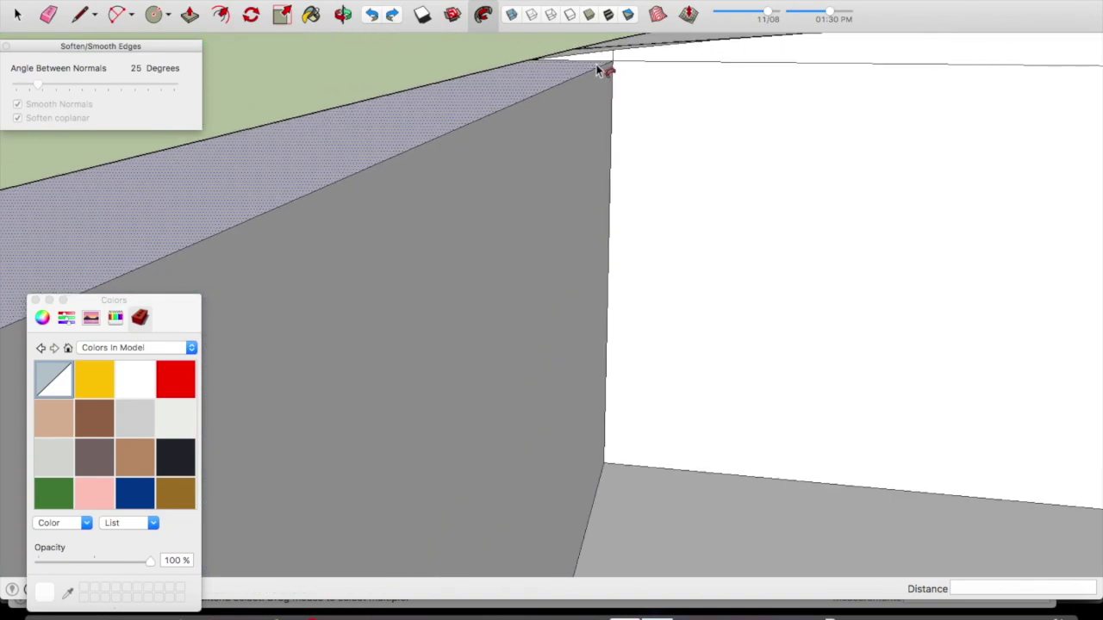
pyautogui.scroll(-3, 580, 85)
pyautogui.scroll(-2, 576, 83)
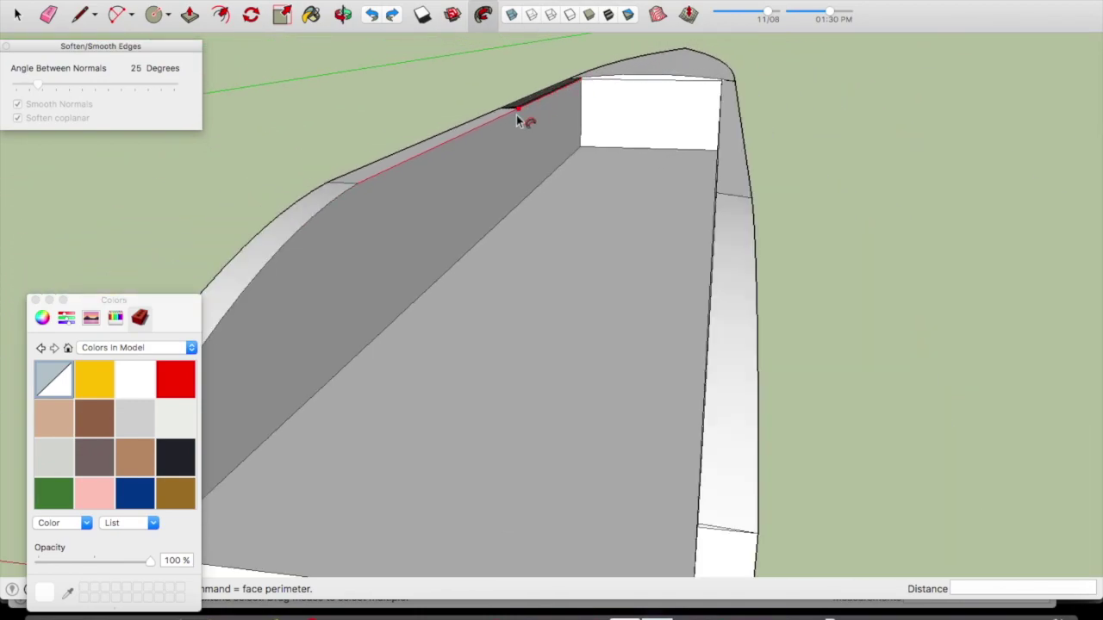
pyautogui.scroll(-3, 334, 219)
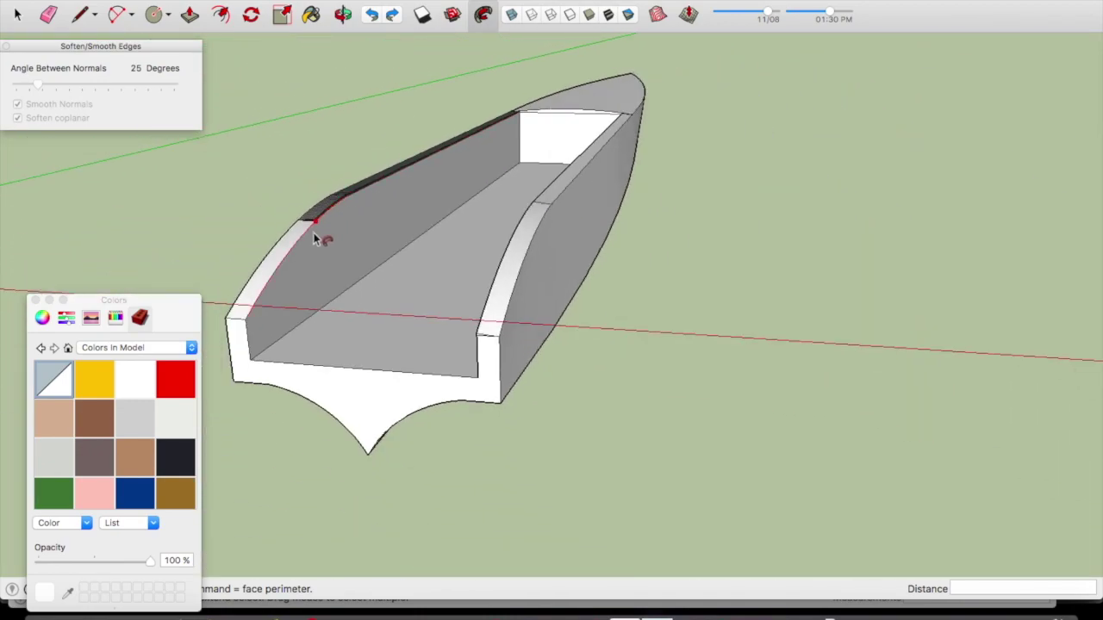
pyautogui.click(247, 326)
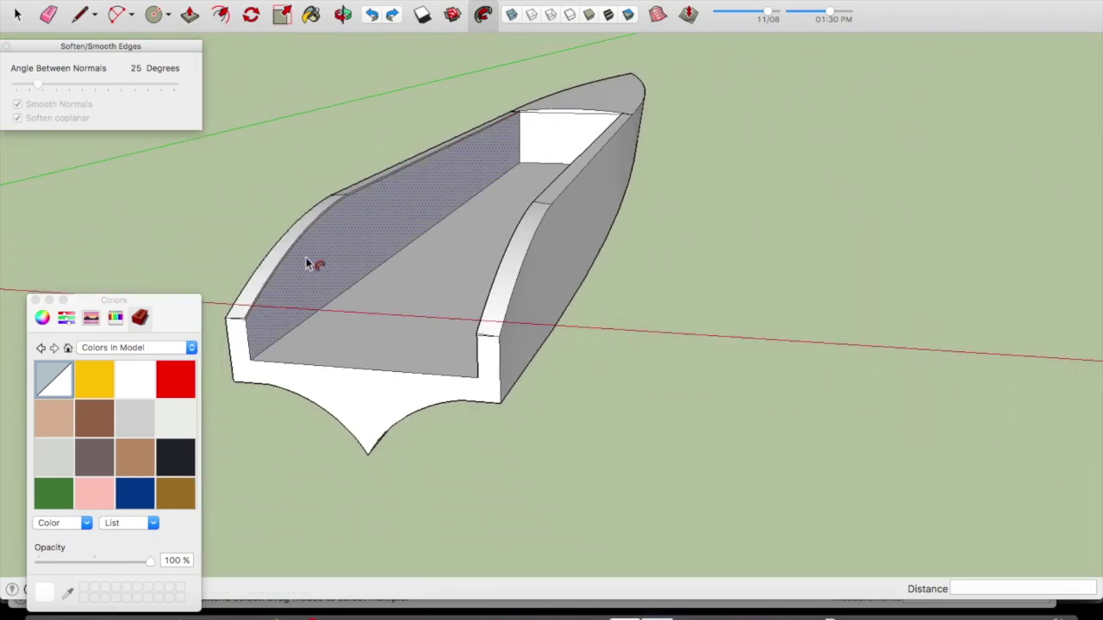
pyautogui.scroll(3, 328, 242)
pyautogui.press('space')
pyautogui.scroll(2, 362, 161)
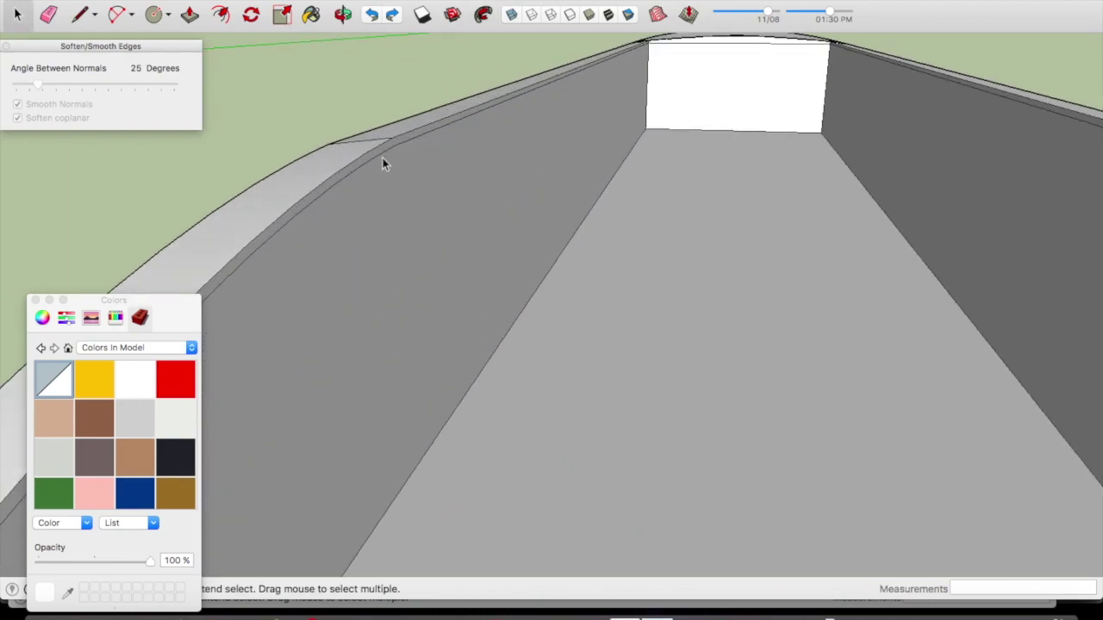
# Soften the seams on the left inner hull wall with the Eraser
pyautogui.press('e')
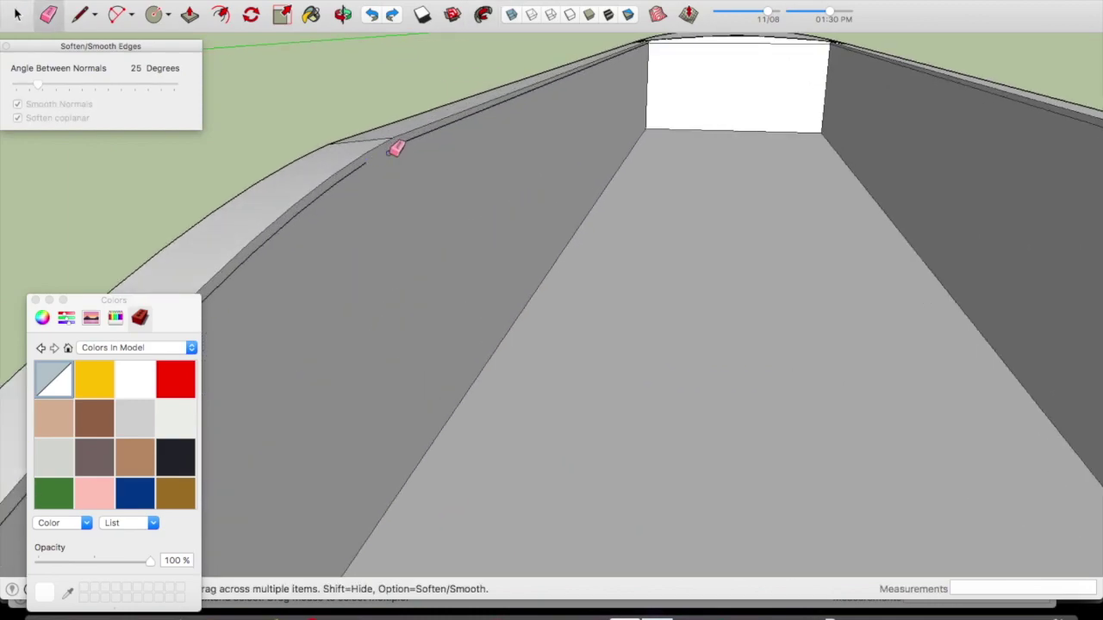
pyautogui.keyDown('alt'); pyautogui.moveTo(433, 130); pyautogui.dragTo(463, 118); pyautogui.keyUp('alt')
pyautogui.scroll(-2, 573, 86)
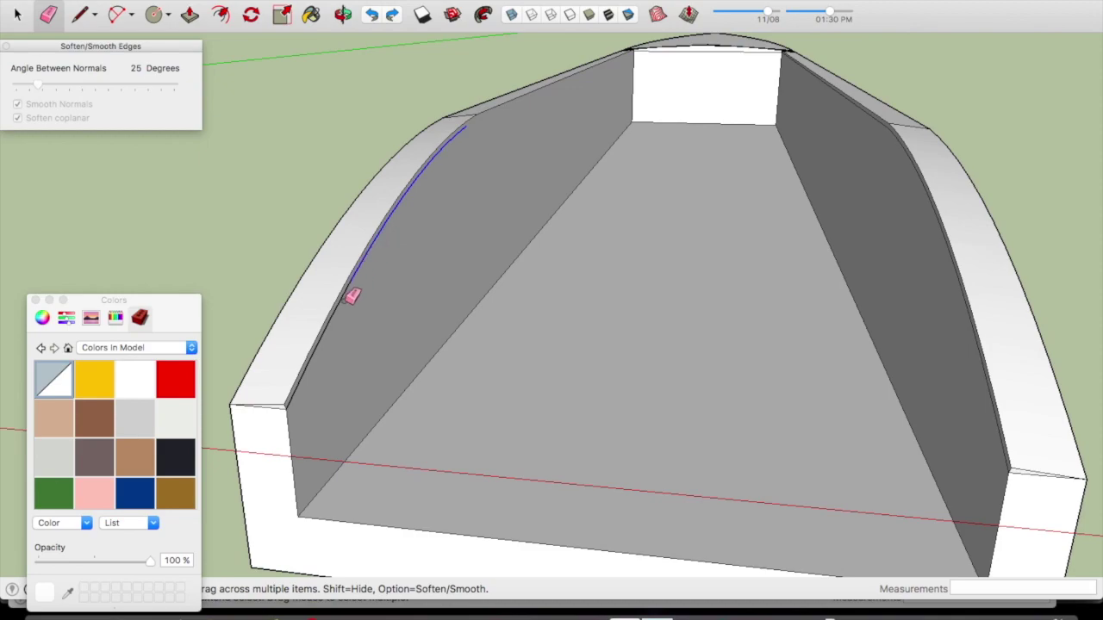
pyautogui.keyDown('alt'); pyautogui.moveTo(338, 322); pyautogui.dragTo(337, 321); pyautogui.keyUp('alt')
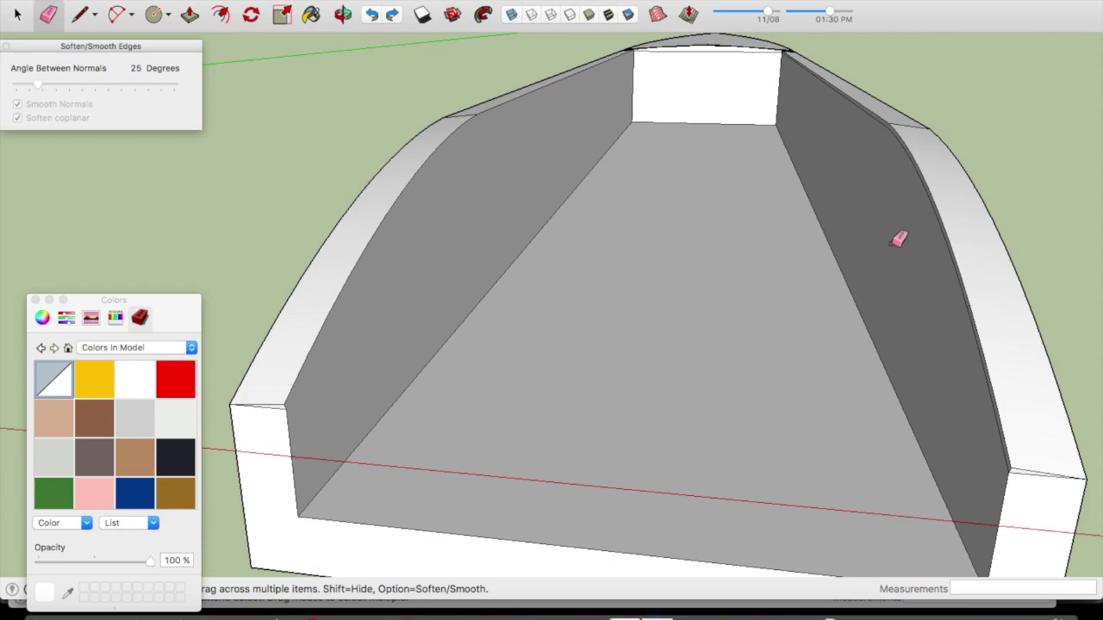
pyautogui.moveTo(983, 223); pyautogui.dragTo(1008, 219, button='middle')
# Soften the upper and lower seam segments on the right inner wall
pyautogui.press('space')
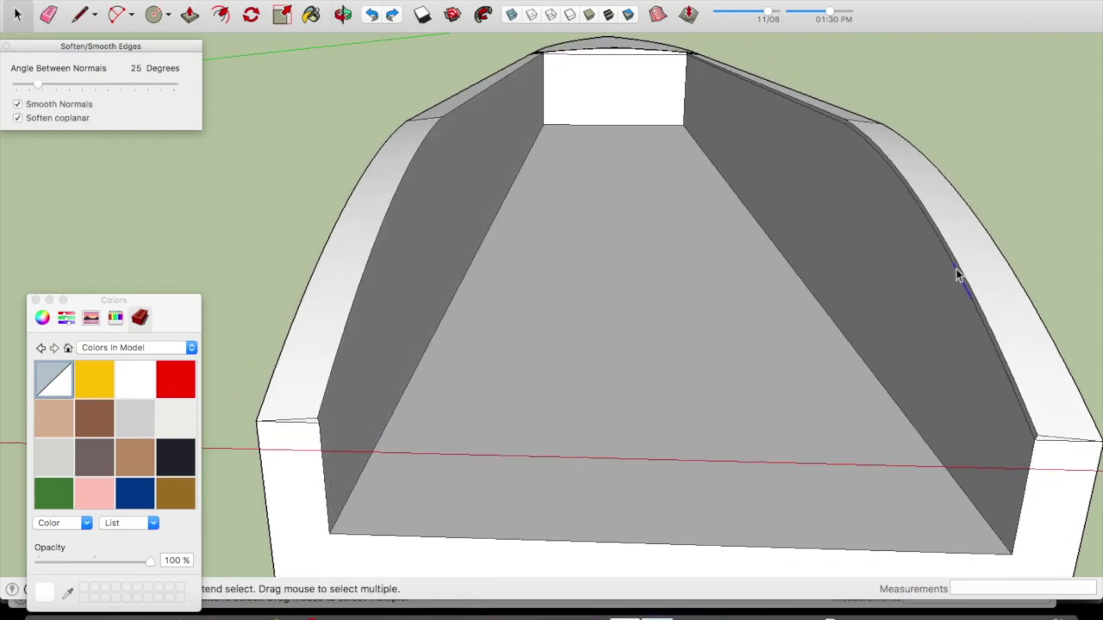
pyautogui.scroll(3, 956, 274)
pyautogui.press('e')
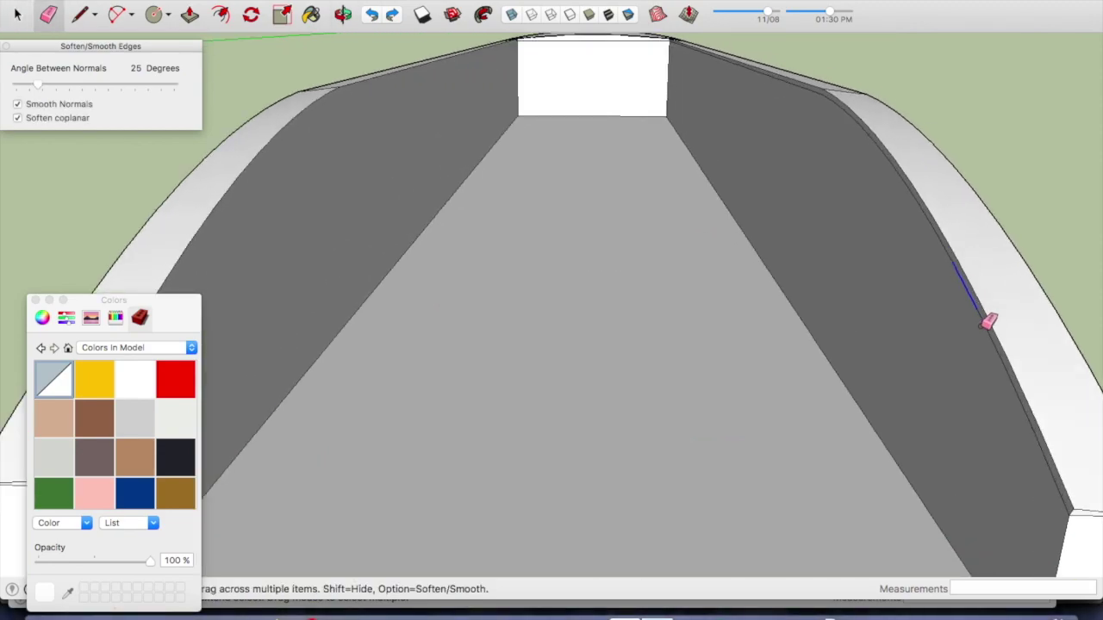
pyautogui.keyDown('alt'); pyautogui.moveTo(989, 315); pyautogui.dragTo(1066, 490); pyautogui.keyUp('alt')
pyautogui.moveTo(951, 251)
pyautogui.keyDown('alt'); pyautogui.mouseDown()
pyautogui.moveTo(891, 140)
pyautogui.moveTo(804, 64)
pyautogui.moveTo(798, 212)
pyautogui.mouseUp(); pyautogui.keyUp('alt')
pyautogui.scroll(2, 891, 142)
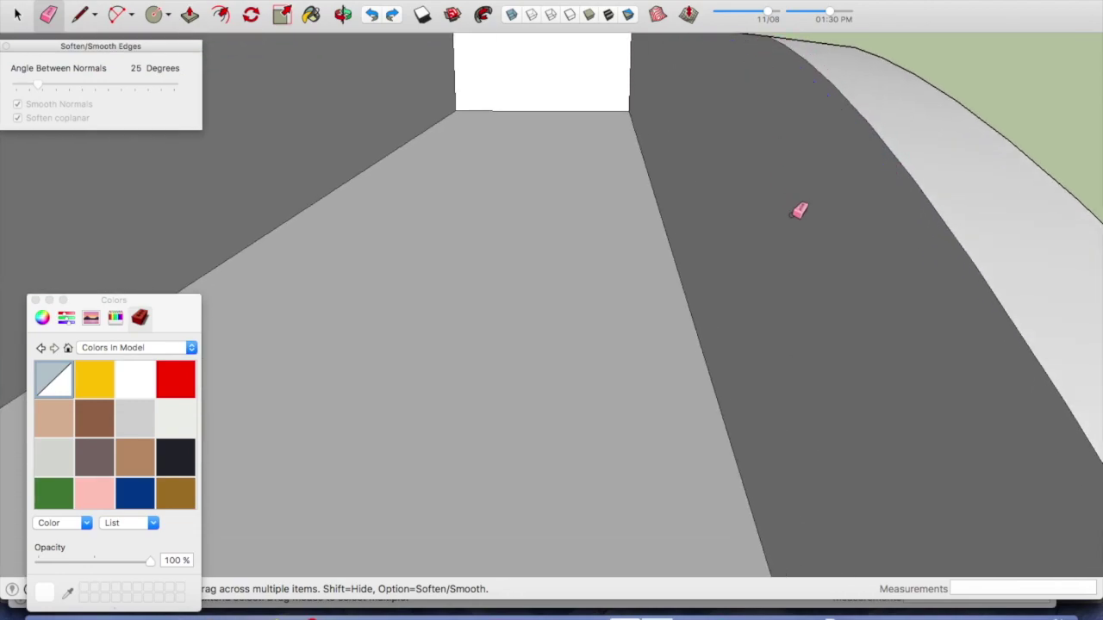
pyautogui.scroll(-5, 797, 212)
pyautogui.scroll(-2, 798, 212)
pyautogui.moveTo(729, 221)
pyautogui.mouseDown(button='middle')
pyautogui.moveTo(733, 155)
pyautogui.moveTo(793, 173)
pyautogui.moveTo(756, 246)
pyautogui.moveTo(726, 225)
pyautogui.mouseUp(button='middle')
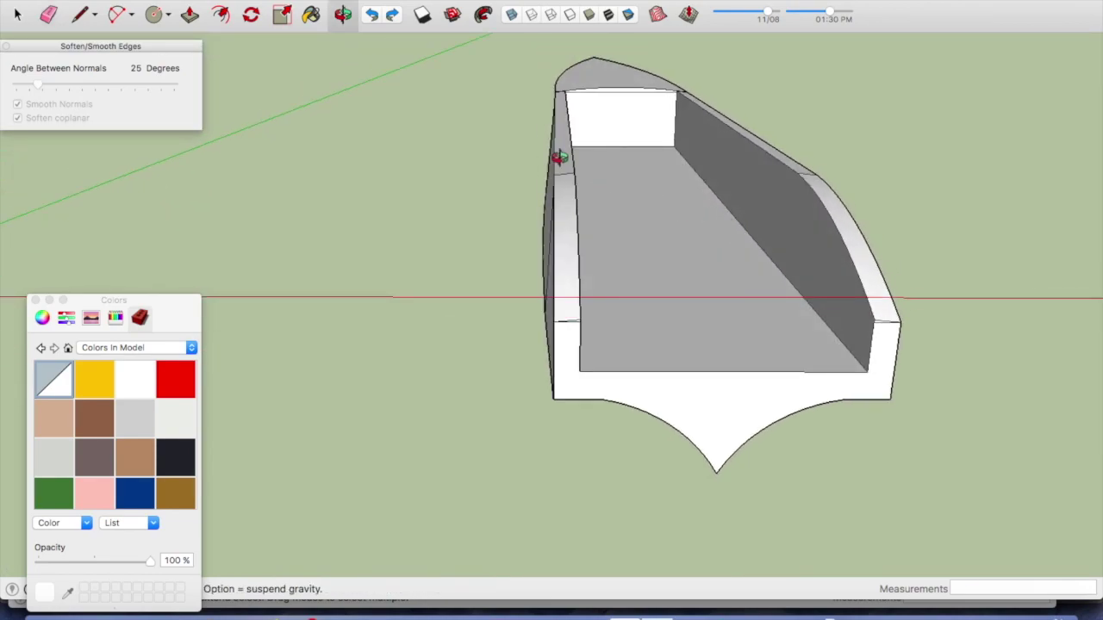
# Soften the leftover seams on the rim face strips
pyautogui.scroll(5, 560, 157)
pyautogui.click(571, 140)
pyautogui.click(301, 163)
pyautogui.scroll(-2, 606, 278)
pyautogui.scroll(-3, 591, 144)
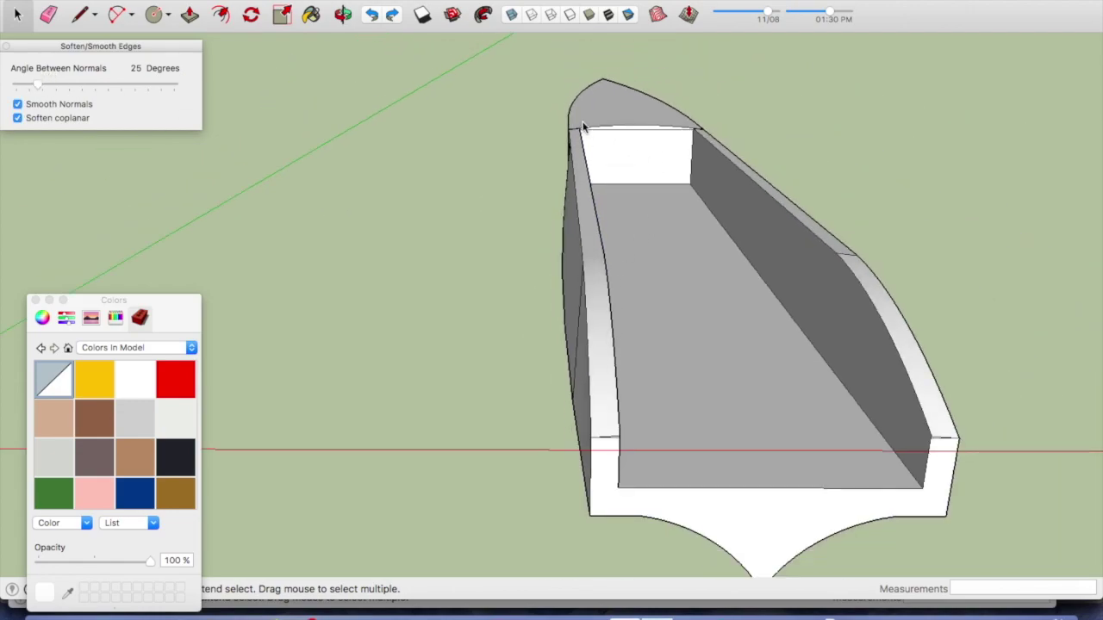
pyautogui.scroll(3, 584, 128)
pyautogui.scroll(3, 786, 162)
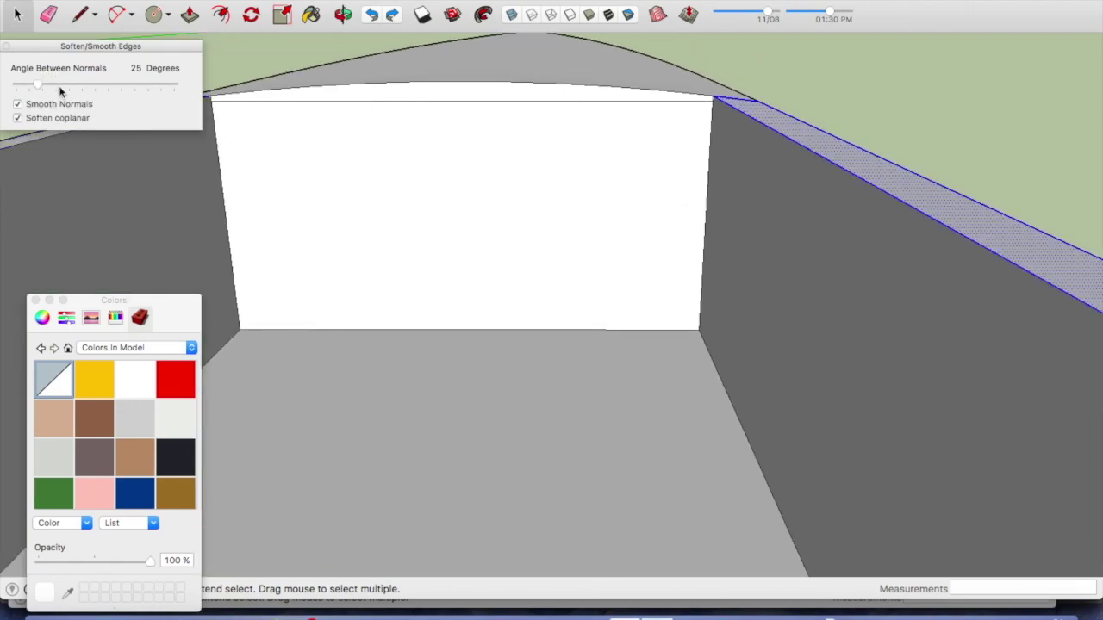
pyautogui.click(405, 170)
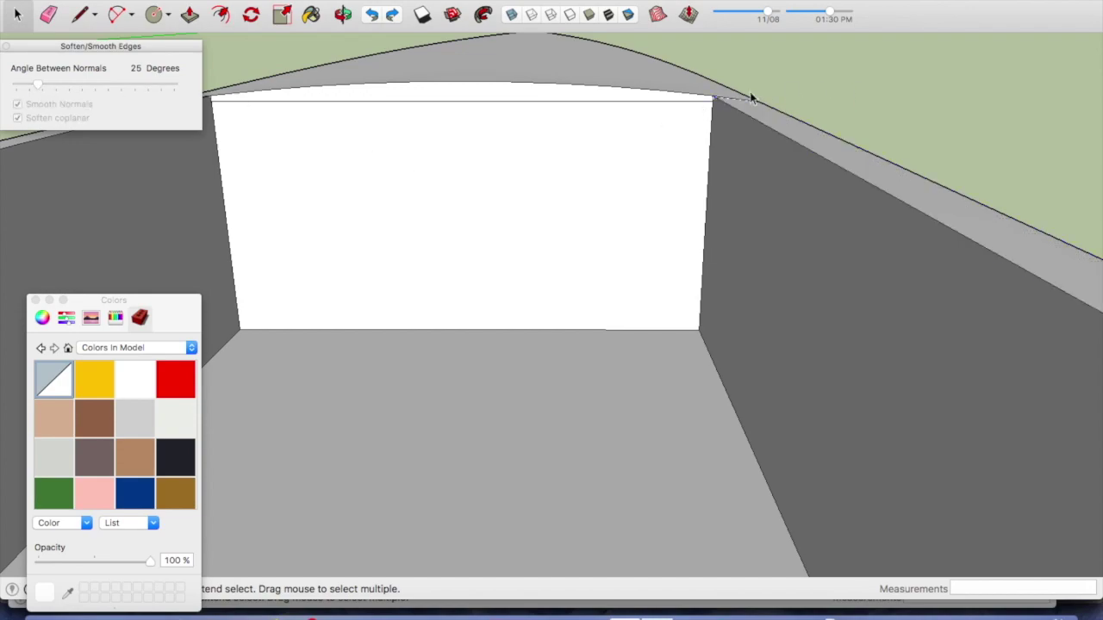
pyautogui.scroll(3, 750, 99)
# Erase the stray edges at the wall corner and across the bulkhead top, undoing one mis-erase
pyautogui.press('e')
pyautogui.click(724, 120)
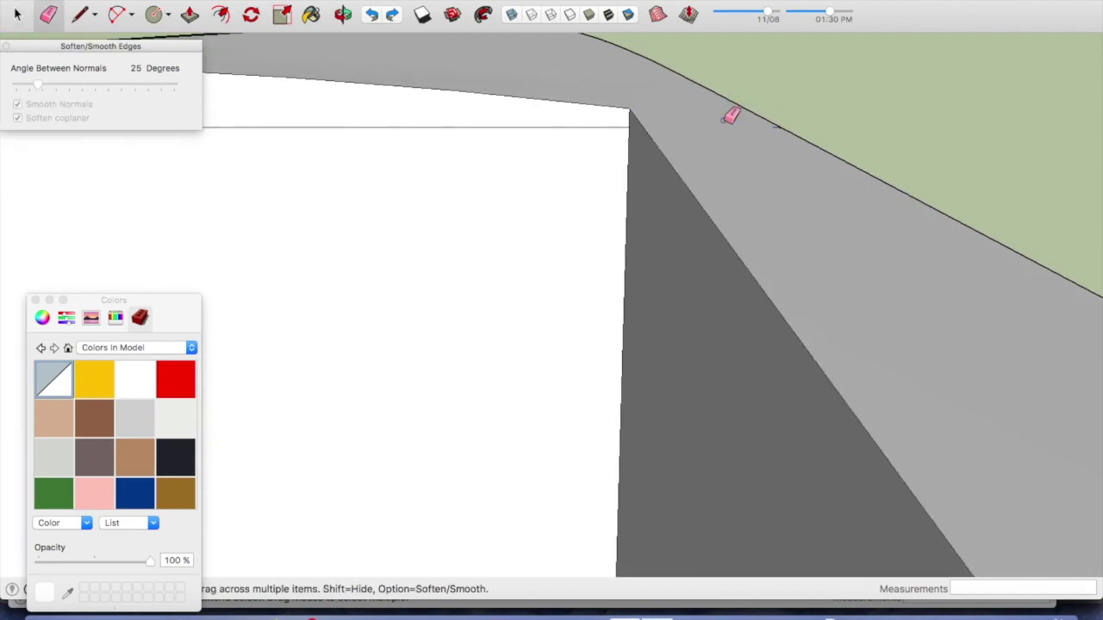
pyautogui.scroll(-5, 794, 274)
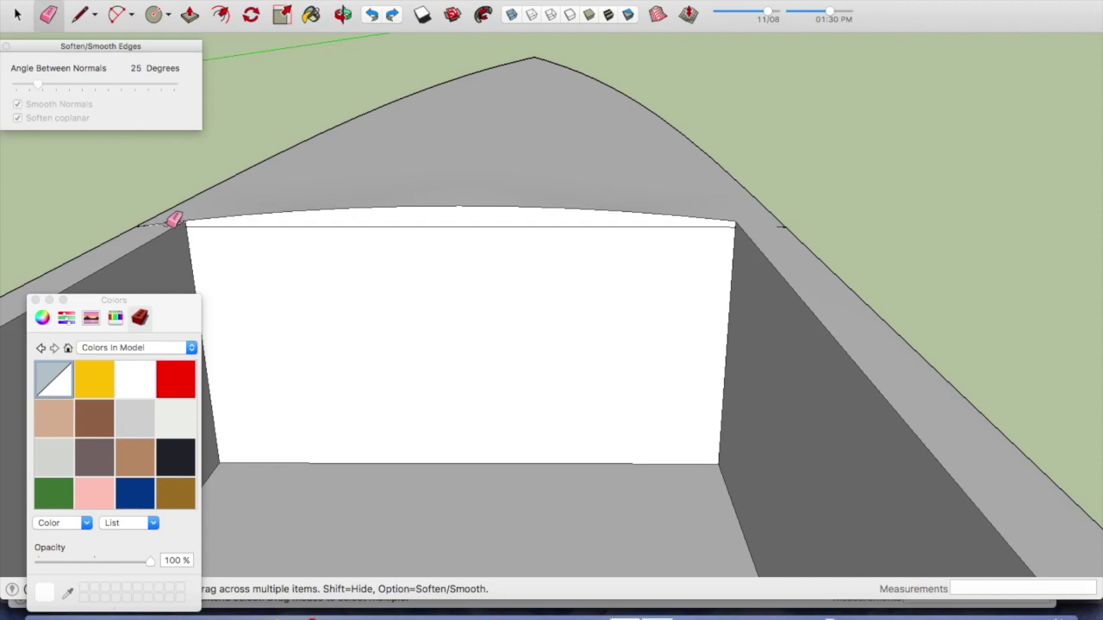
pyautogui.scroll(2, 791, 226)
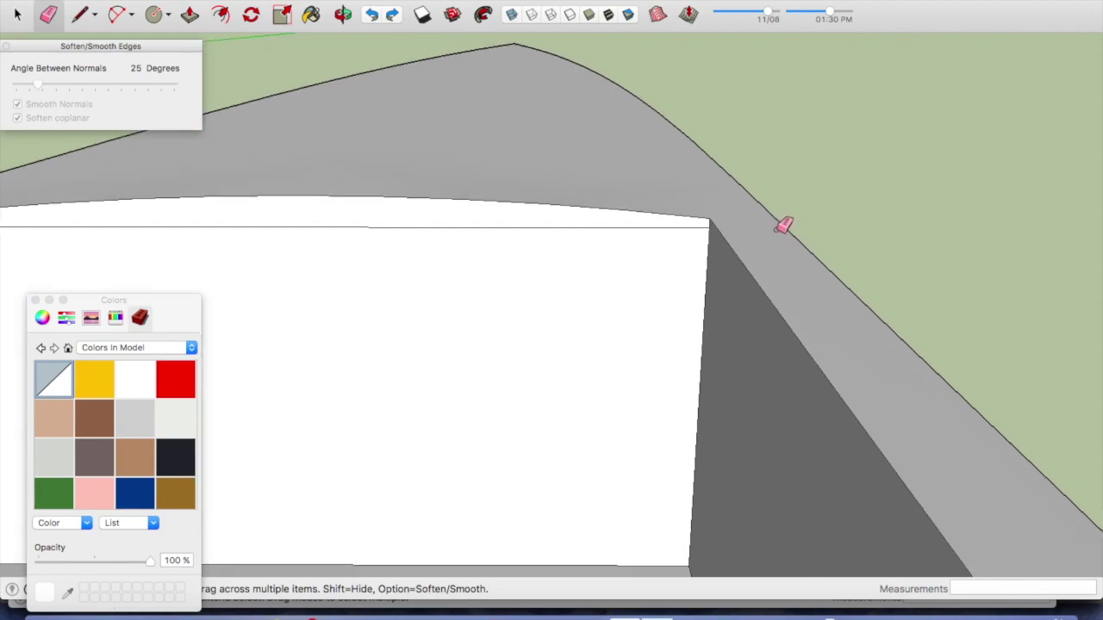
pyautogui.scroll(-2, 786, 227)
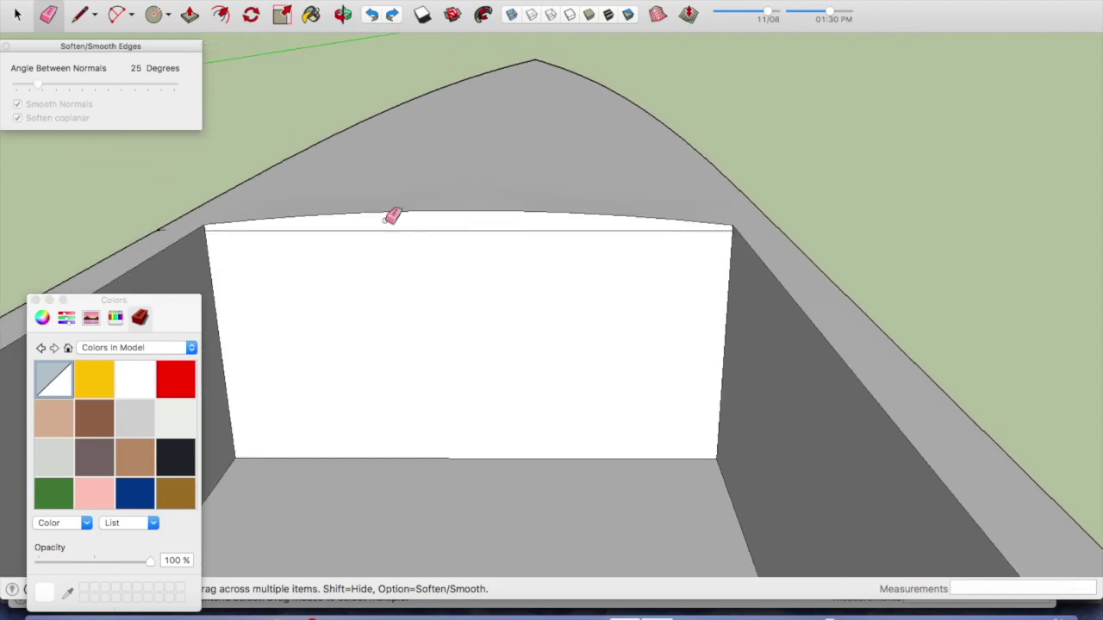
pyautogui.click(166, 229)
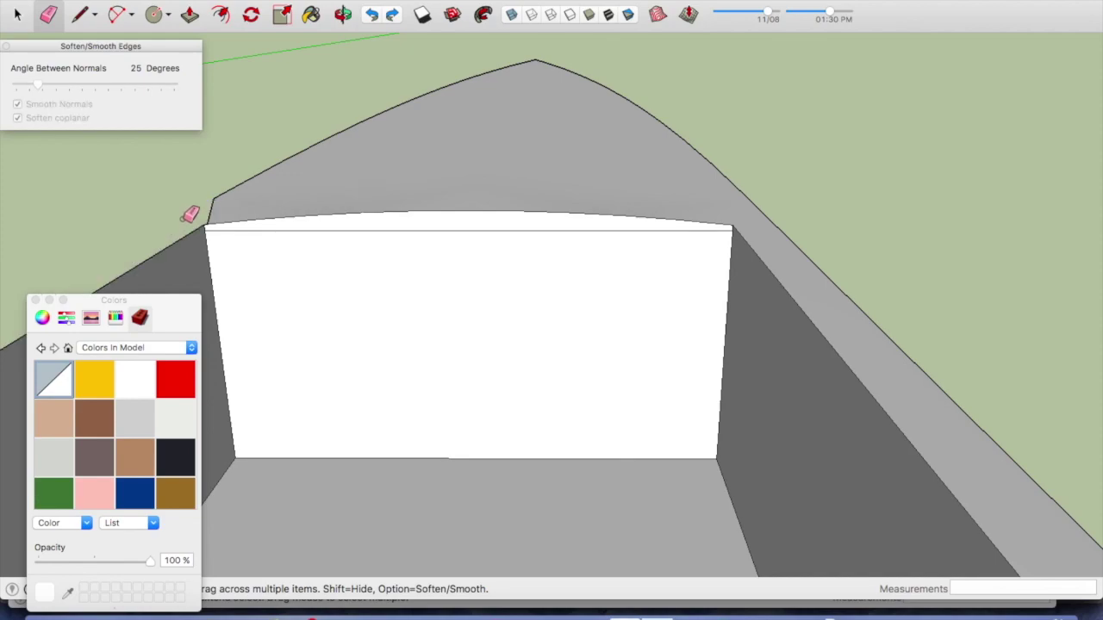
pyautogui.press('super+z')
pyautogui.press('space')
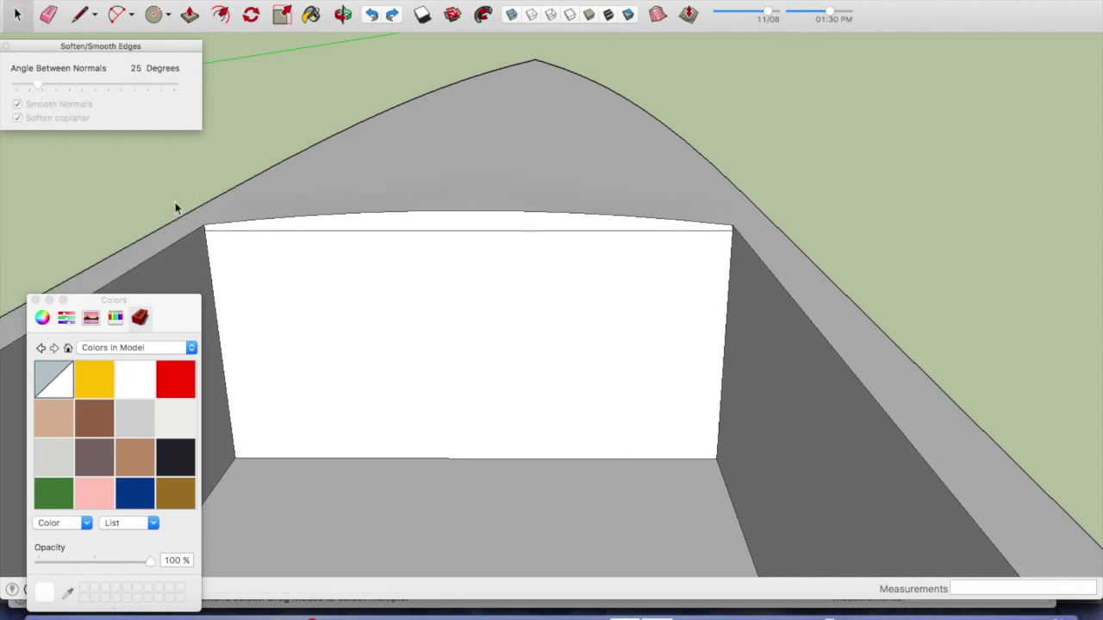
pyautogui.scroll(-3, 507, 249)
pyautogui.press('e')
pyautogui.click(497, 235)
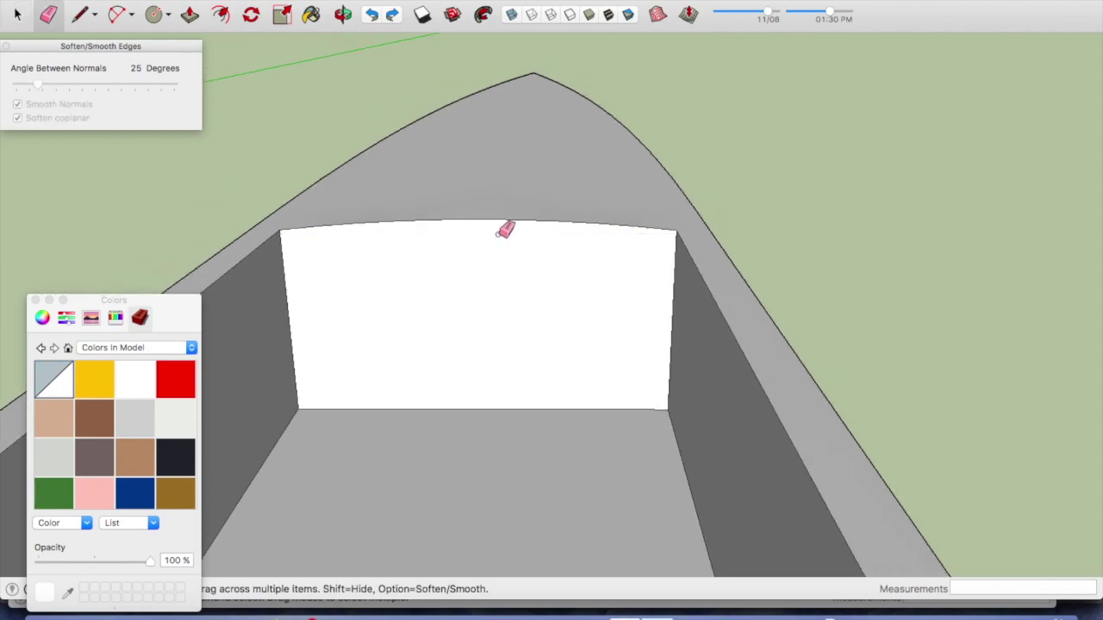
pyautogui.scroll(-3, 618, 238)
# Orbit around the hull to inspect it from outside, checking the end face at the nose
pyautogui.press('o')
pyautogui.moveTo(615, 238)
pyautogui.mouseDown()
pyautogui.moveTo(763, 192)
pyautogui.moveTo(623, 197)
pyautogui.moveTo(337, 181)
pyautogui.moveTo(453, 249)
pyautogui.moveTo(898, 250)
pyautogui.moveTo(677, 249)
pyautogui.moveTo(872, 234)
pyautogui.moveTo(794, 263)
pyautogui.mouseUp()
pyautogui.scroll(-3, 454, 250)
pyautogui.scroll(5, 625, 256)
pyautogui.press('space')
pyautogui.click(653, 261)
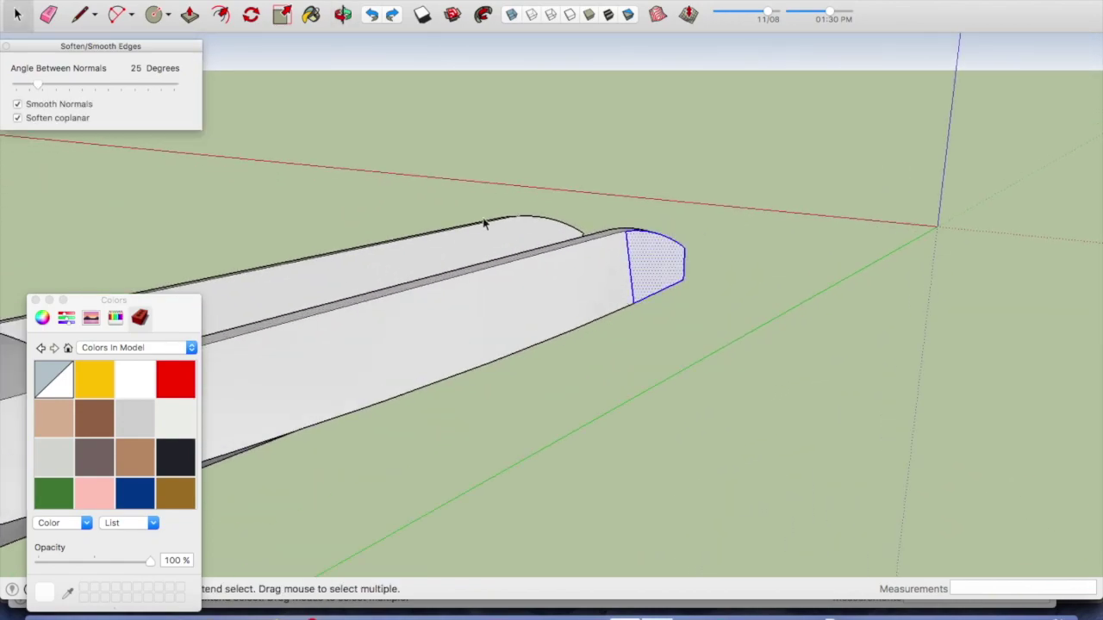
pyautogui.click(246, 121)
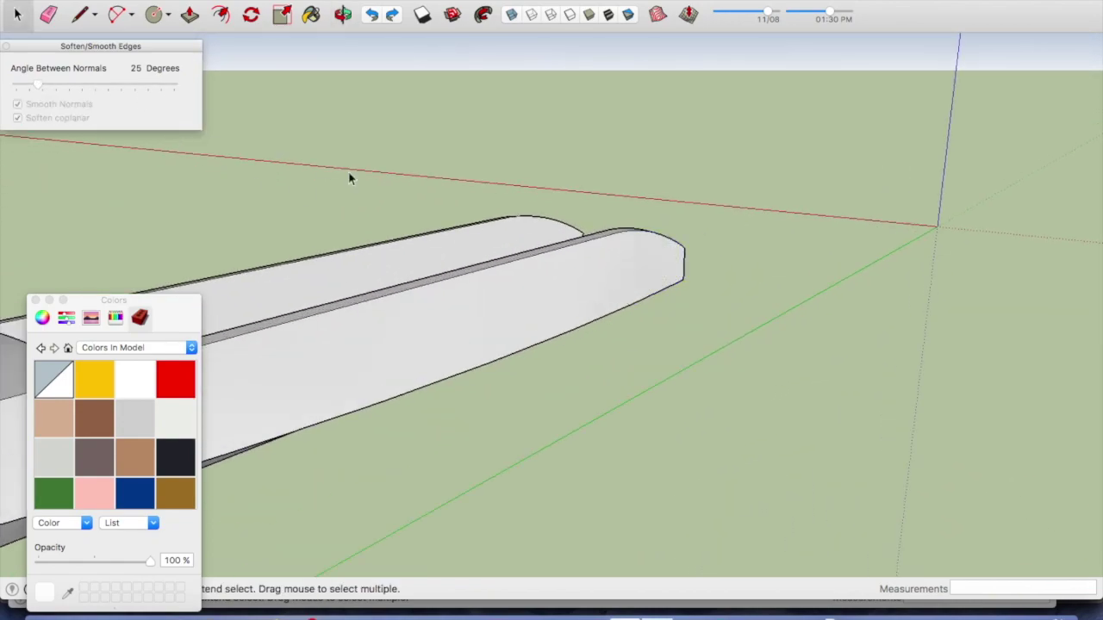
pyautogui.press('o')
pyautogui.moveTo(404, 313)
pyautogui.mouseDown()
pyautogui.moveTo(796, 283)
pyautogui.moveTo(681, 315)
pyautogui.moveTo(947, 352)
pyautogui.moveTo(1005, 342)
pyautogui.moveTo(595, 304)
pyautogui.moveTo(847, 254)
pyautogui.moveTo(744, 239)
pyautogui.moveTo(521, 370)
pyautogui.moveTo(537, 376)
pyautogui.mouseUp()
# Draw a line joining the transom's two outer corners to close the stern top
pyautogui.scroll(3, 535, 376)
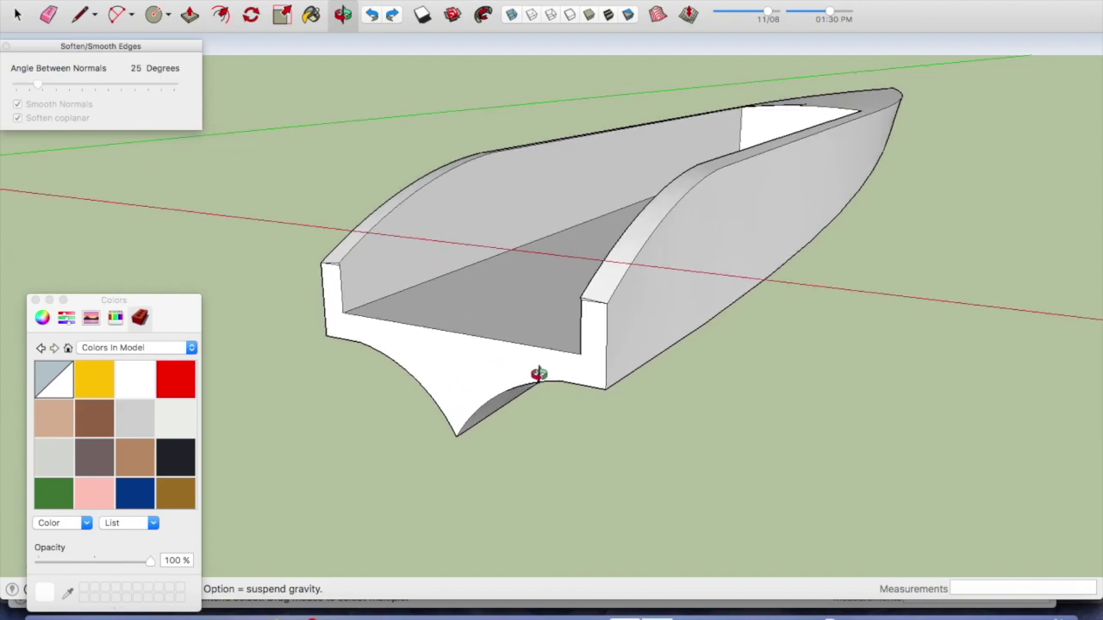
pyautogui.press('l')
pyautogui.click(580, 352)
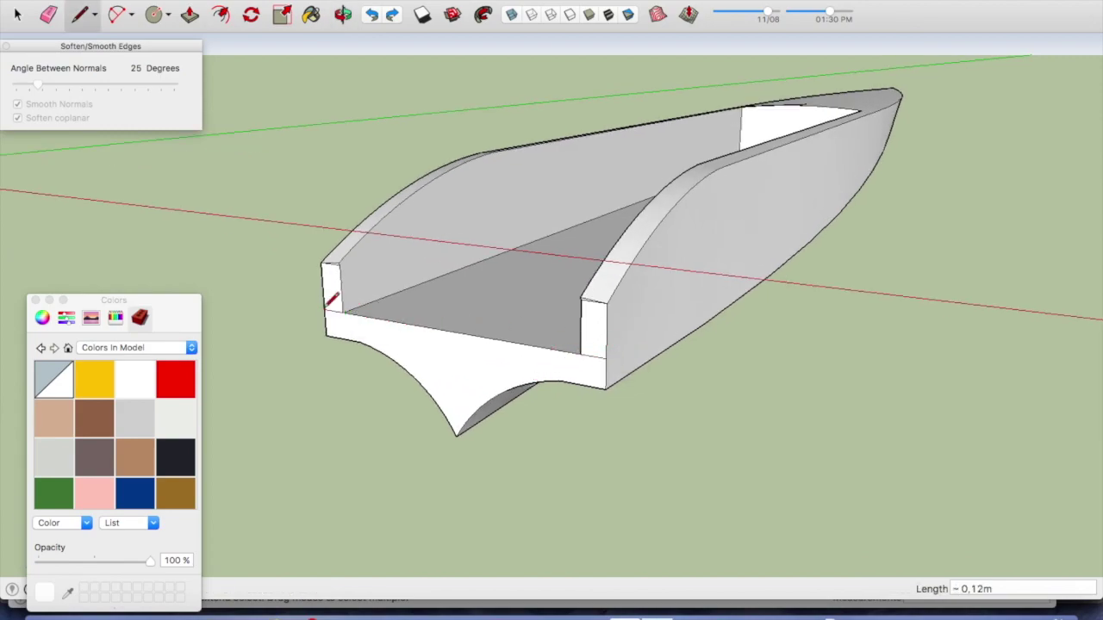
pyautogui.click(325, 335)
pyautogui.click(600, 384)
pyautogui.moveTo(601, 384); pyautogui.dragTo(593, 392, button='middle')
# Orbit and zoom to look down into the hull lengthwise toward the bow
pyautogui.press('space')
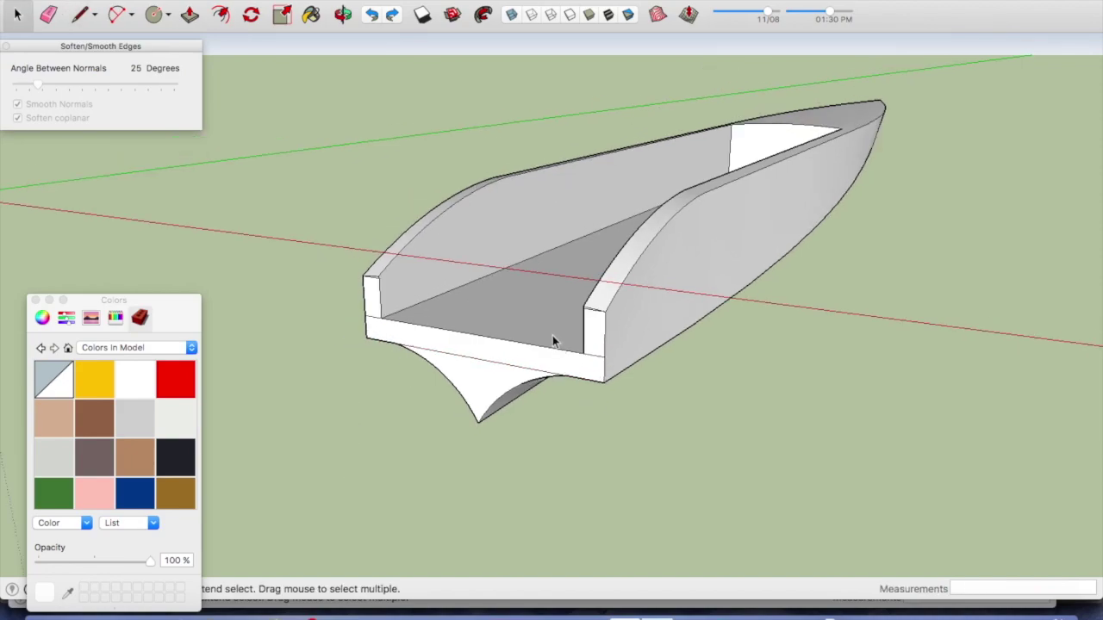
pyautogui.moveTo(552, 336); pyautogui.dragTo(713, 340, button='middle')
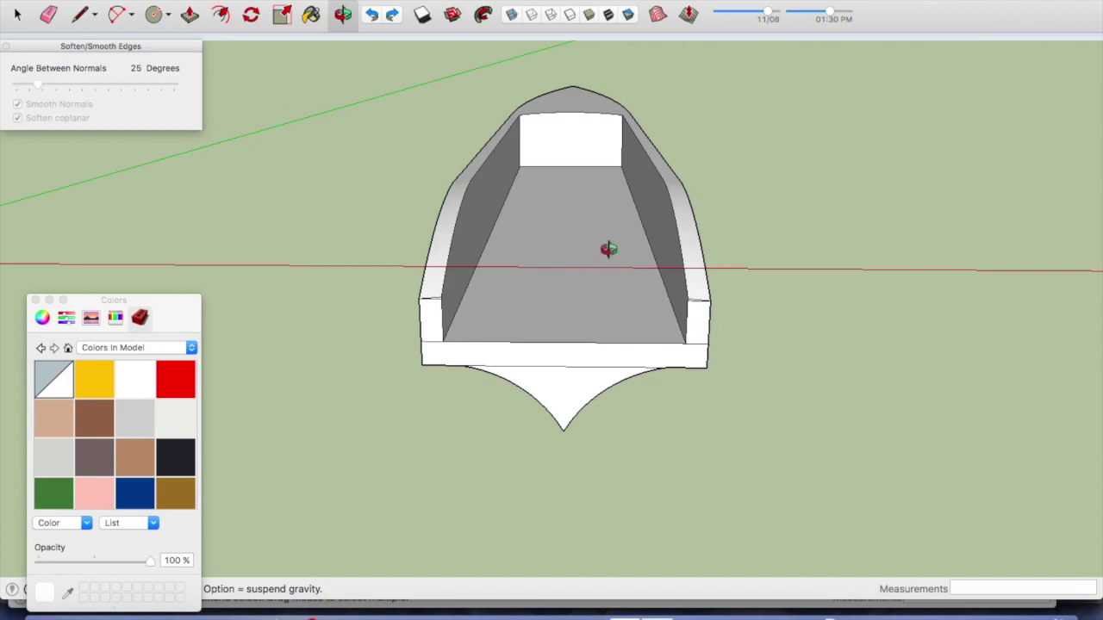
pyautogui.moveTo(570, 200); pyautogui.dragTo(838, 276, button='middle')
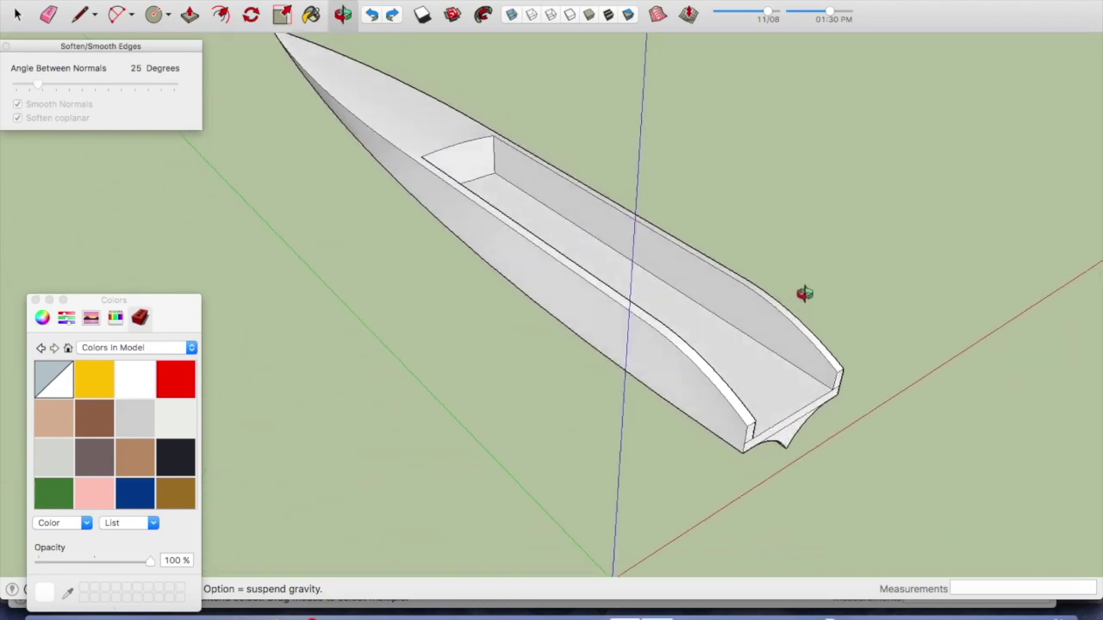
pyautogui.moveTo(837, 276); pyautogui.dragTo(608, 226, button='middle')
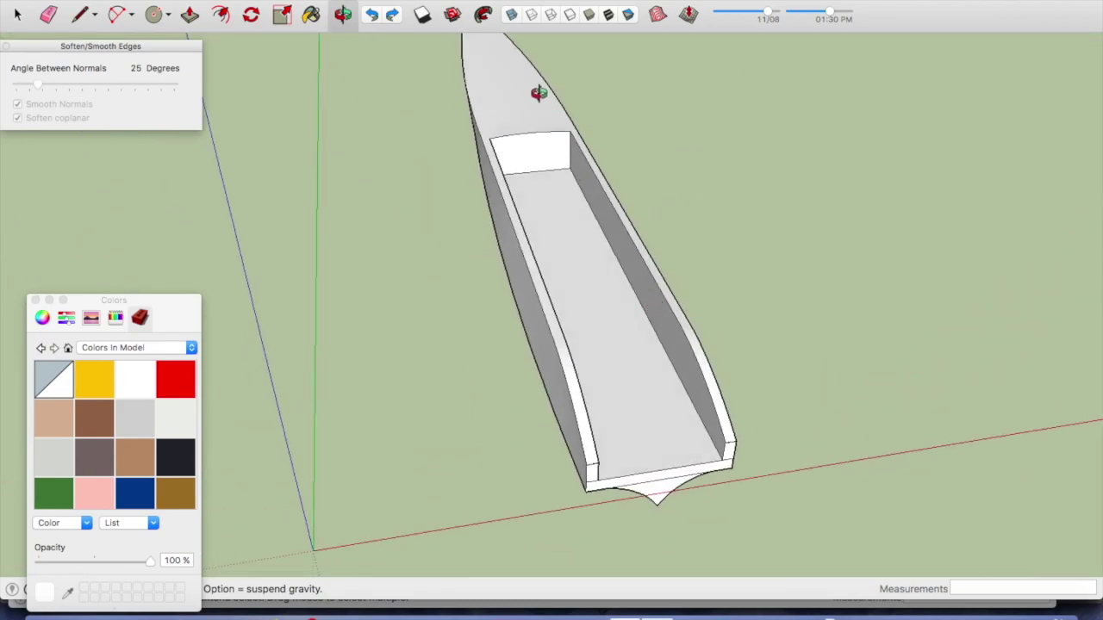
pyautogui.scroll(3, 538, 93)
pyautogui.scroll(3, 547, 163)
pyautogui.scroll(2, 529, 279)
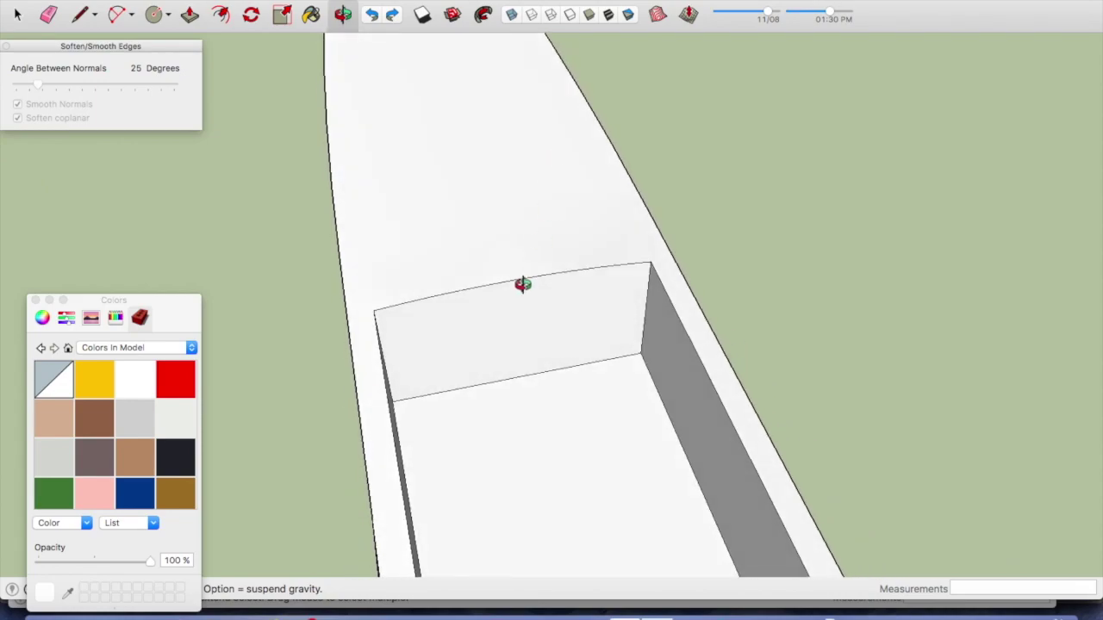
# Draw a 2-point arc with about 0.73 m bulge across the bow end of the recess
pyautogui.press('l')
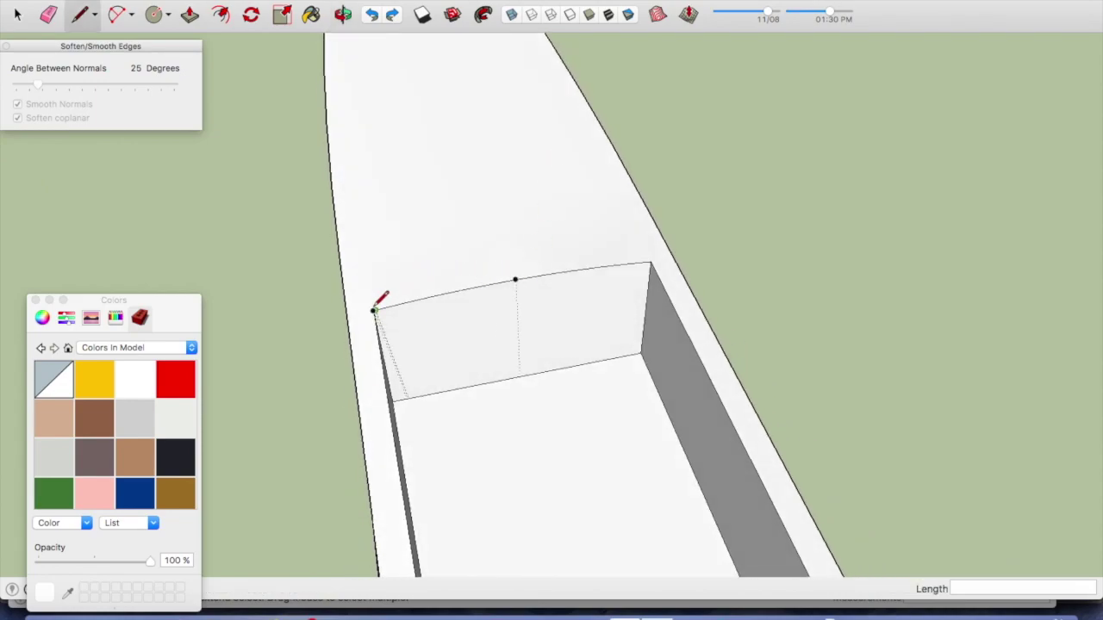
pyautogui.press('o')
pyautogui.moveTo(485, 237)
pyautogui.mouseDown()
pyautogui.moveTo(709, 163)
pyautogui.moveTo(717, 213)
pyautogui.moveTo(706, 246)
pyautogui.mouseUp()
pyautogui.press('a')
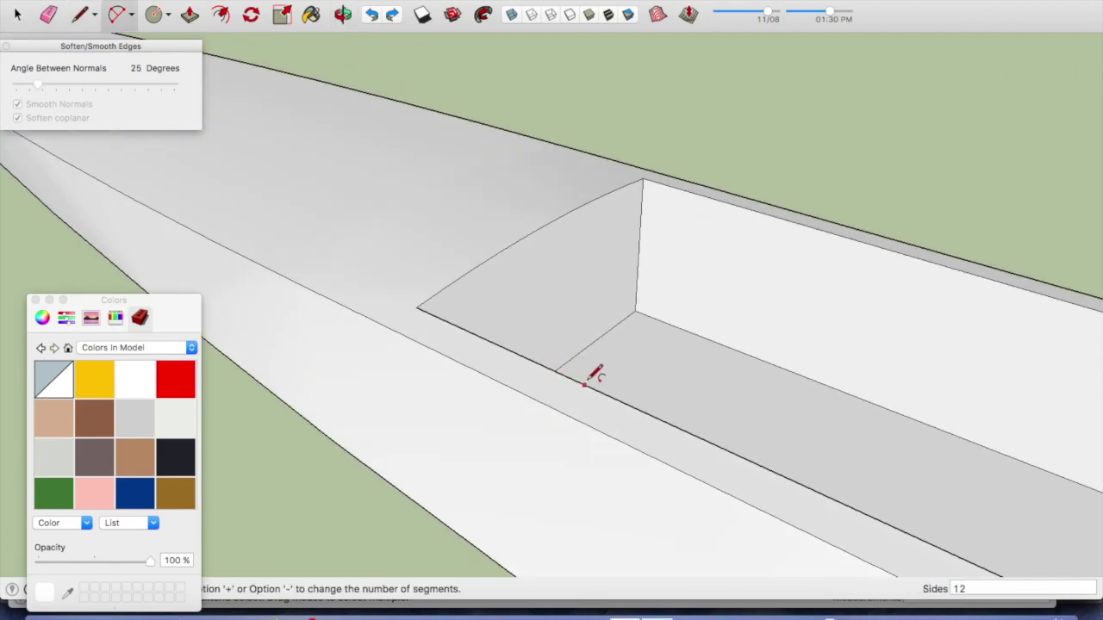
pyautogui.click(611, 398)
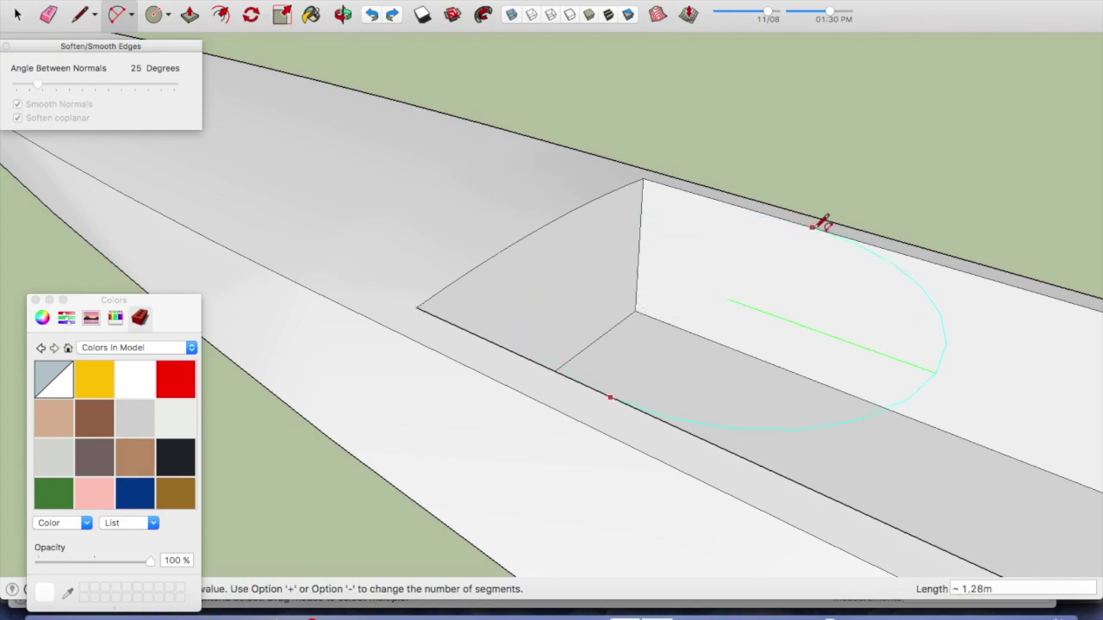
pyautogui.click(813, 227)
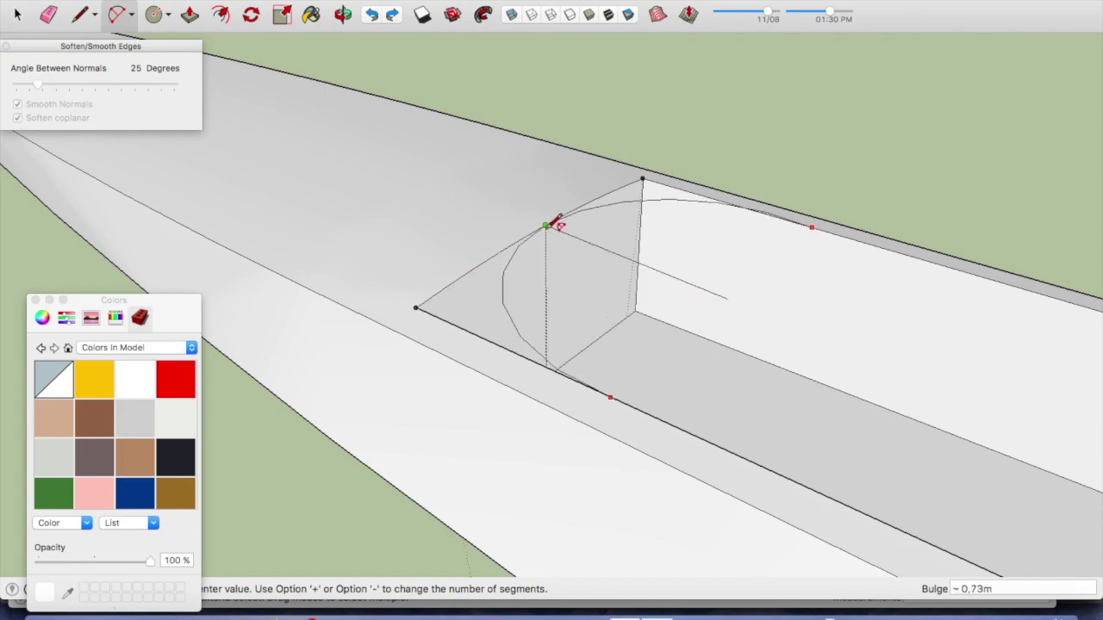
pyautogui.click(548, 225)
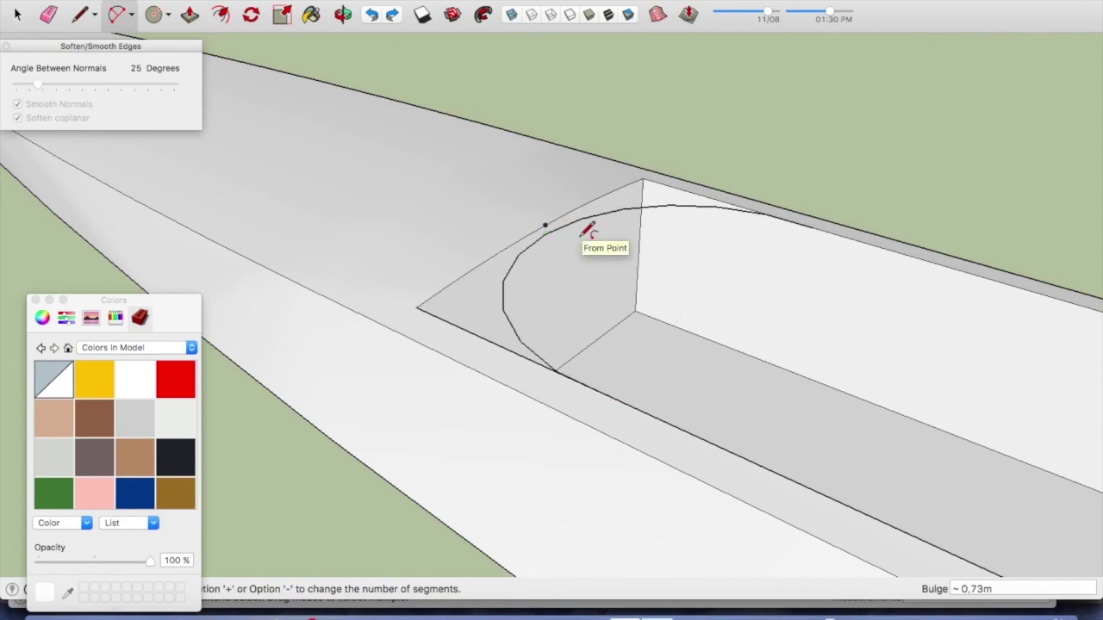
pyautogui.scroll(1, 585, 242)
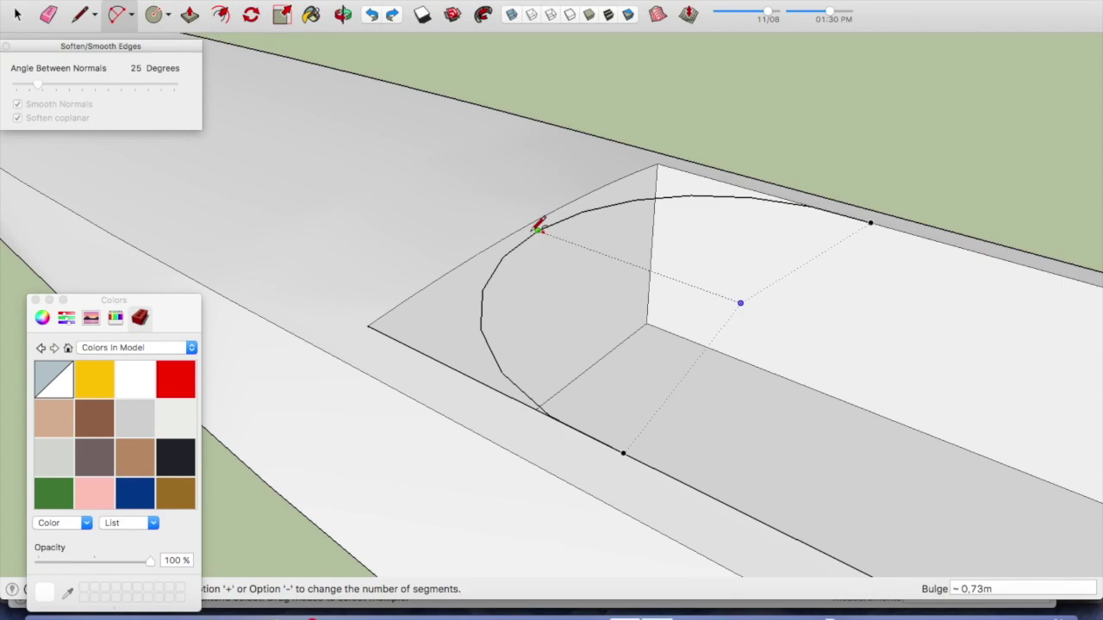
pyautogui.scroll(1, 543, 229)
# Draw a 1.28 m straight edge between the outer corners to close the crescent face
pyautogui.press('l')
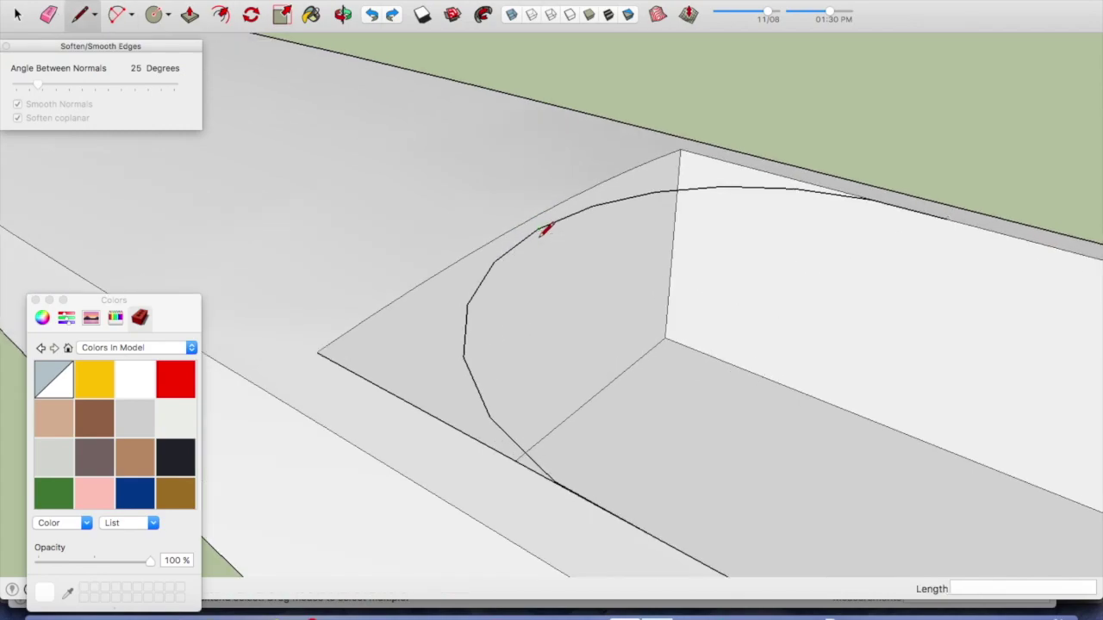
pyautogui.click(318, 352)
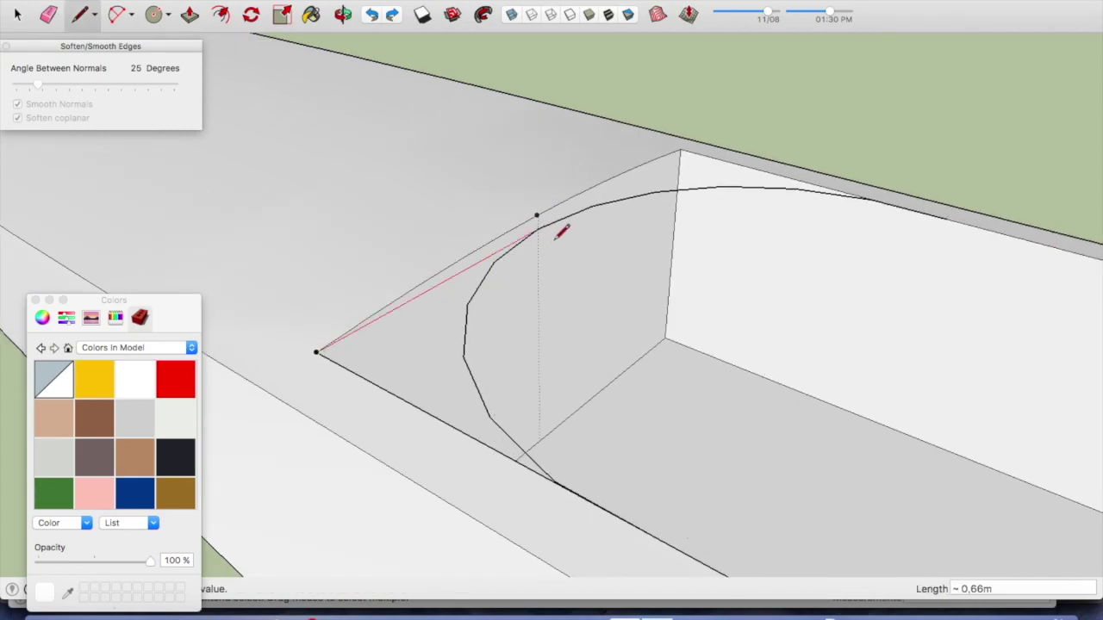
pyautogui.click(690, 138)
pyautogui.press('space')
pyautogui.scroll(-2, 611, 194)
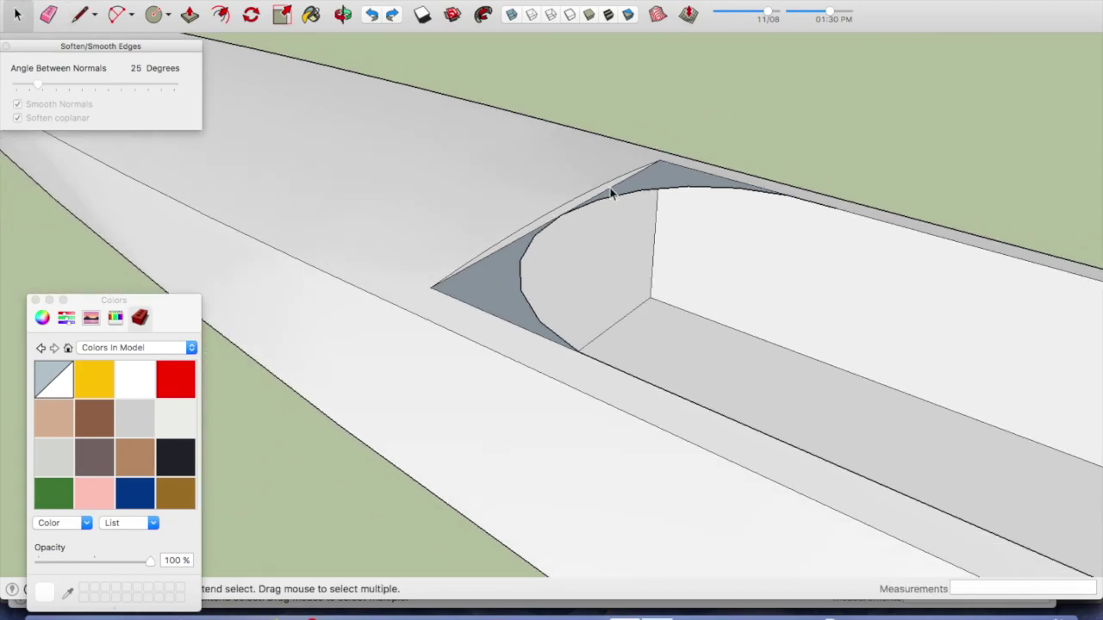
# Sink the face inside the arc about 0.63 m to form a curved bulkhead wall
pyautogui.press('p')
pyautogui.click(660, 183)
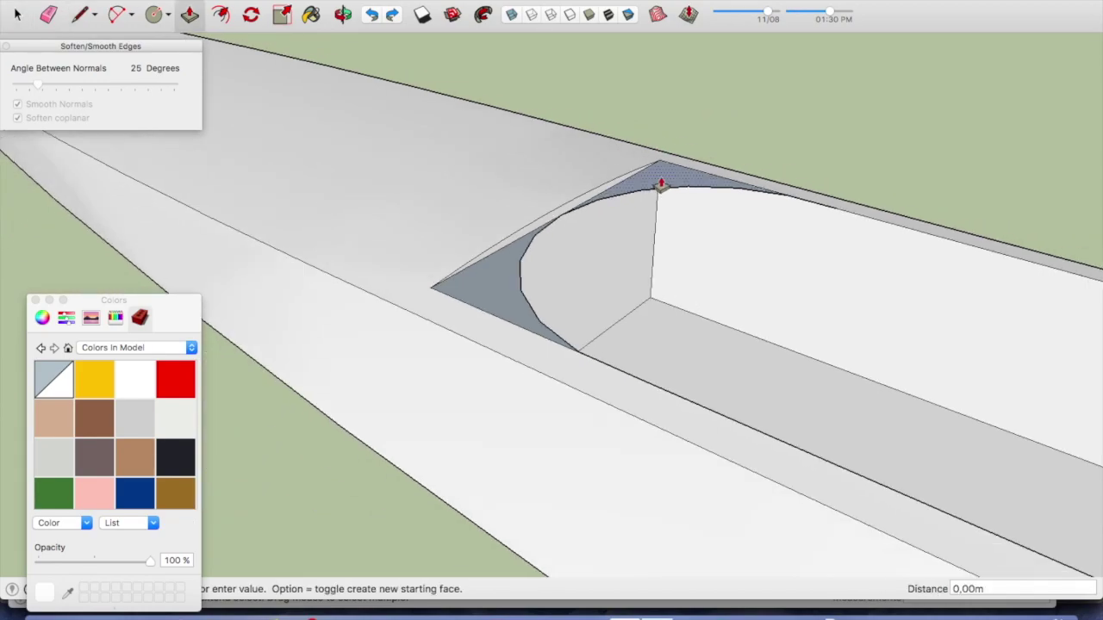
pyautogui.click(782, 352)
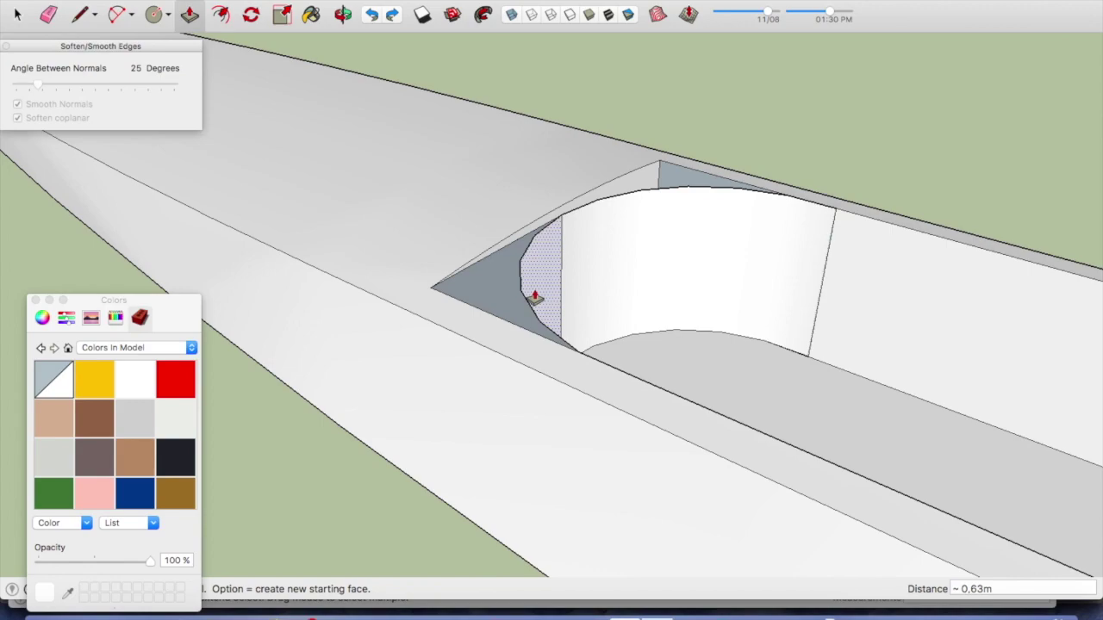
pyautogui.click(496, 297)
# Redraw the straight corner line from the bow region's left corner to the top corner
pyautogui.press('l')
pyautogui.click(431, 286)
pyautogui.click(664, 160)
pyautogui.press('space')
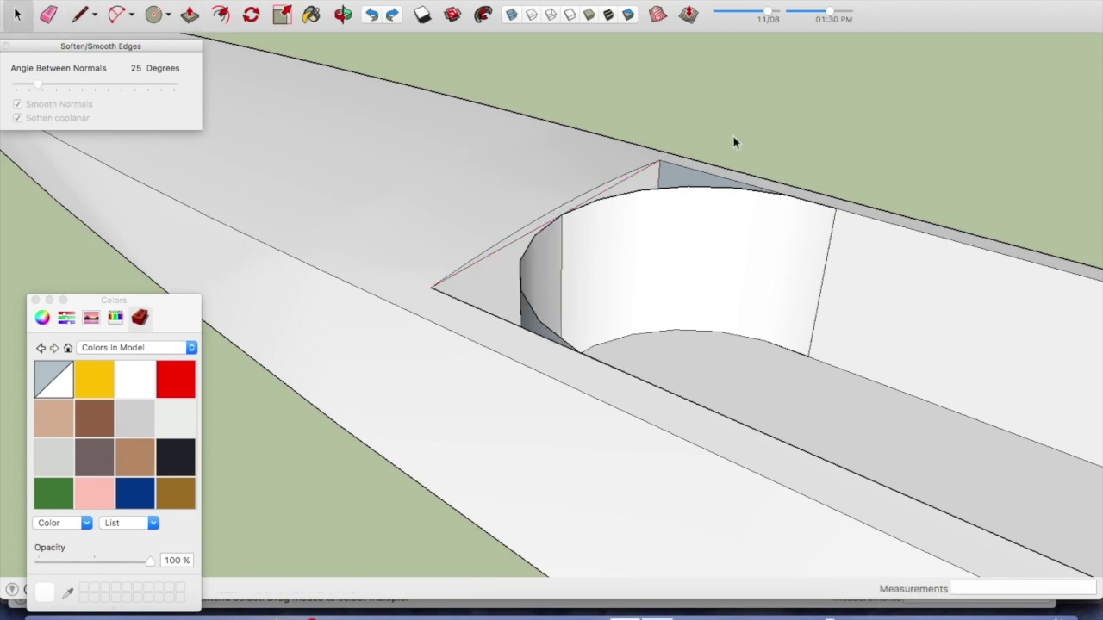
pyautogui.press('l')
pyautogui.click(532, 245)
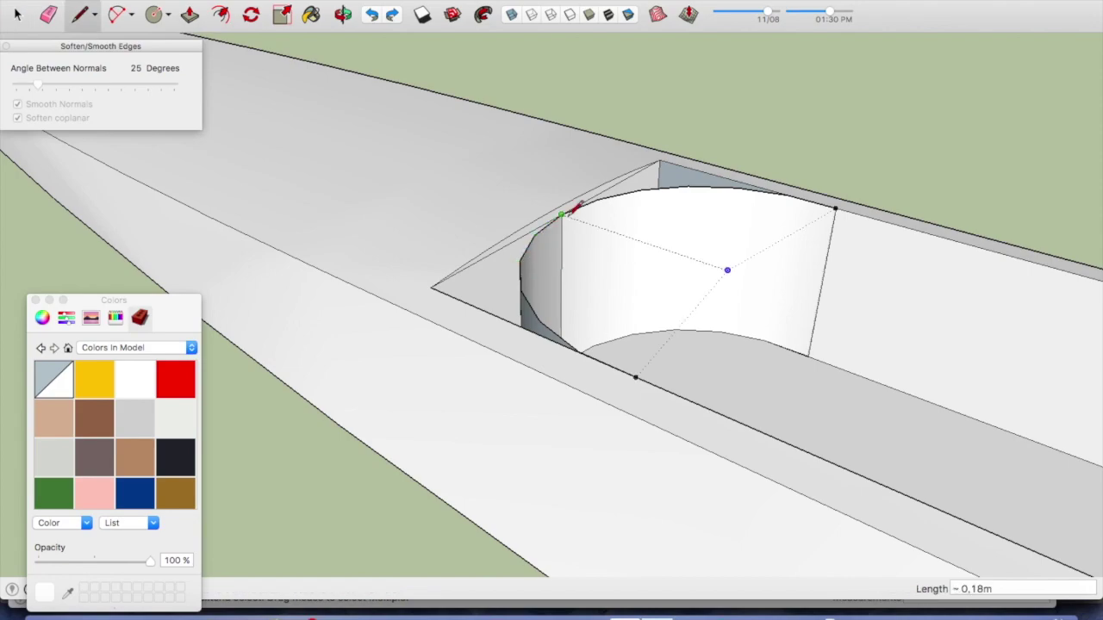
pyautogui.scroll(4, 561, 209)
pyautogui.scroll(-4, 601, 216)
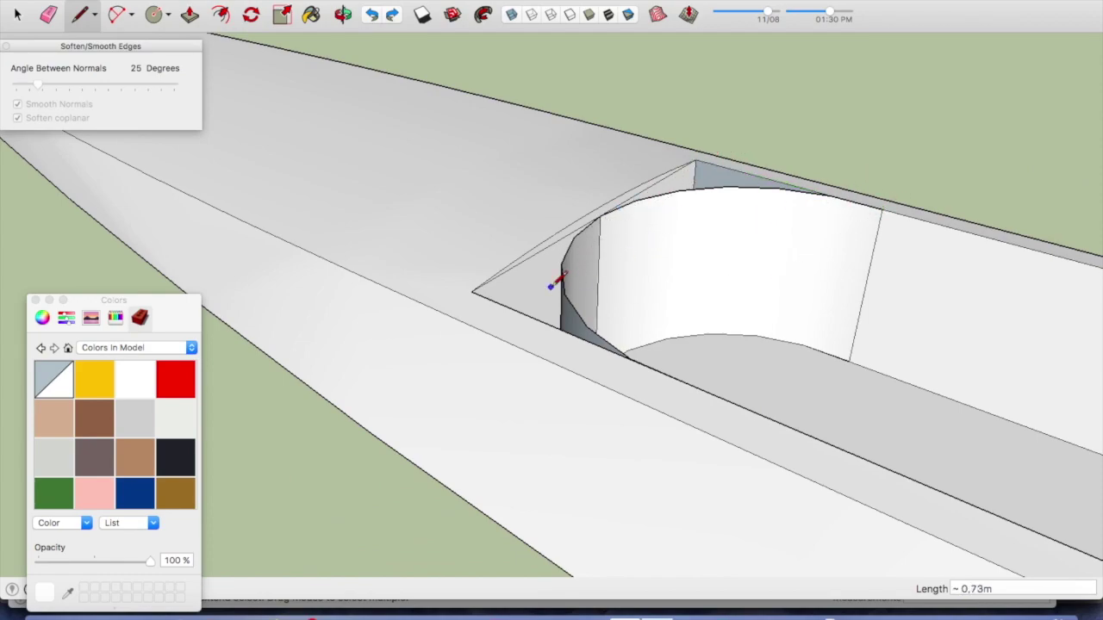
# Cap the recess opening with a 1.28 m × 0.73 m rectangle
pyautogui.press('r')
pyautogui.click(695, 161)
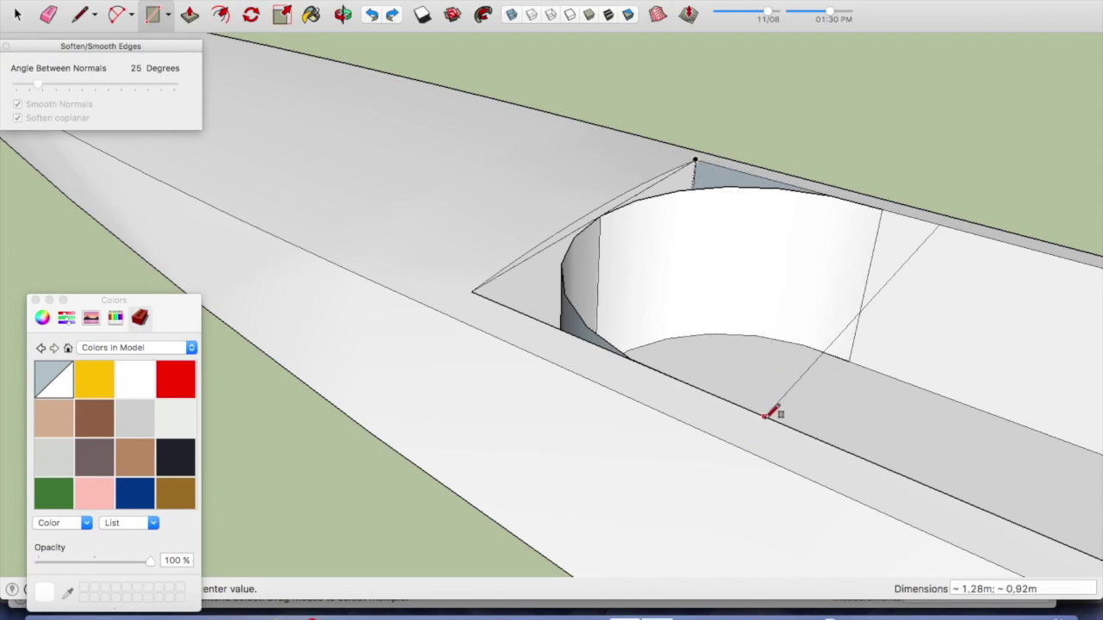
pyautogui.click(694, 385)
pyautogui.press('space')
# Erase the rectangle's cross edge and the doubled rim line to reopen the curved recess
pyautogui.press('e')
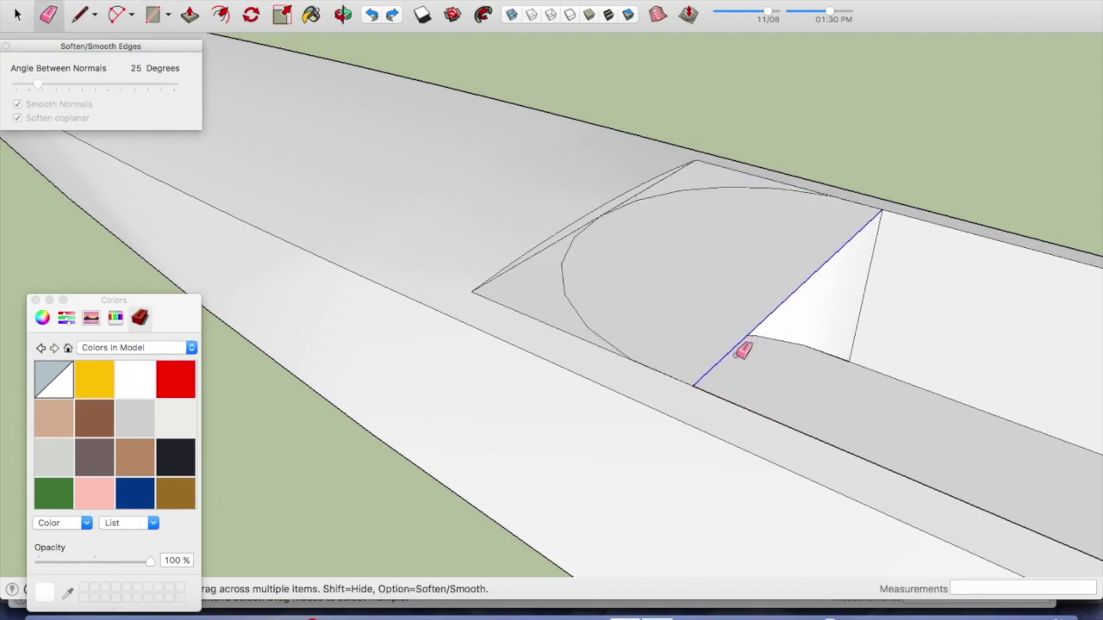
pyautogui.click(743, 350)
pyautogui.scroll(2, 646, 224)
pyautogui.scroll(2, 645, 220)
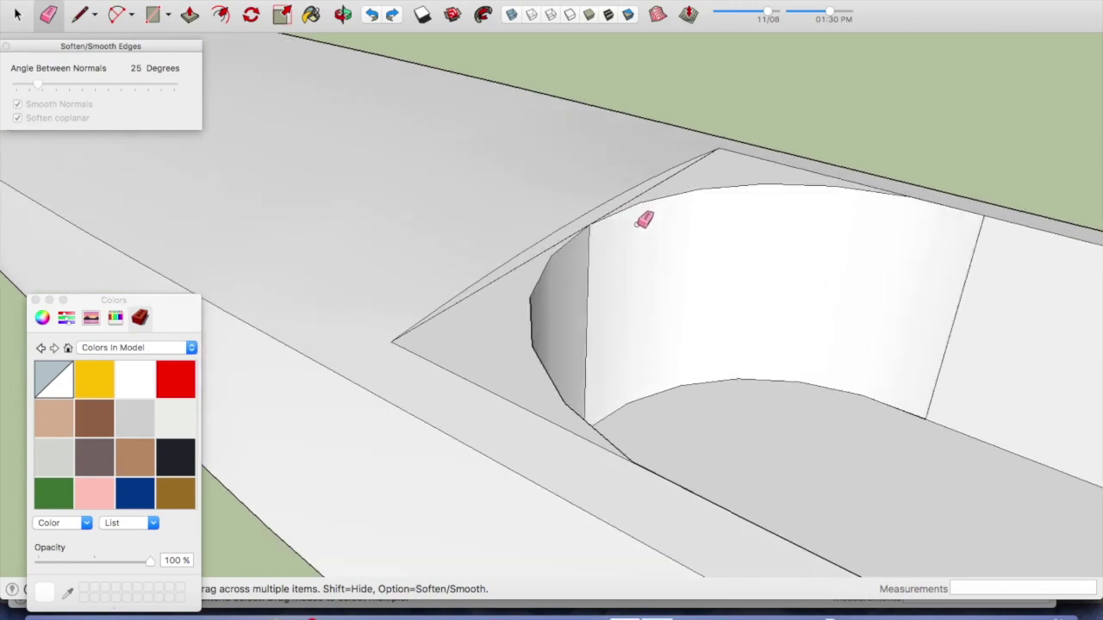
pyautogui.scroll(-1, 603, 207)
pyautogui.scroll(3, 644, 192)
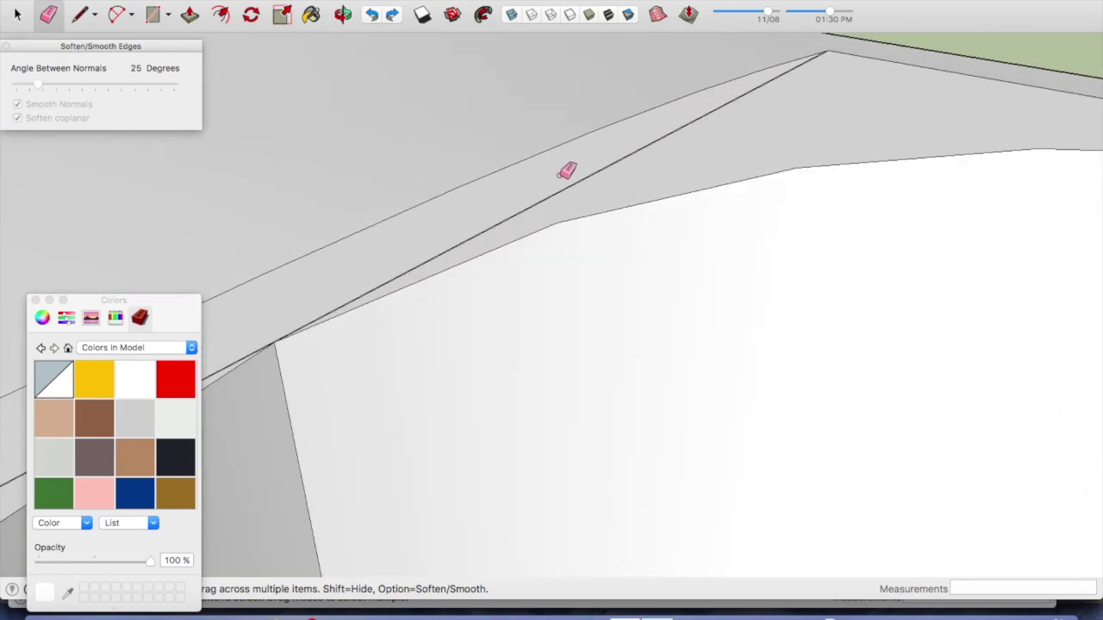
pyautogui.scroll(3, 613, 211)
pyautogui.click(614, 215)
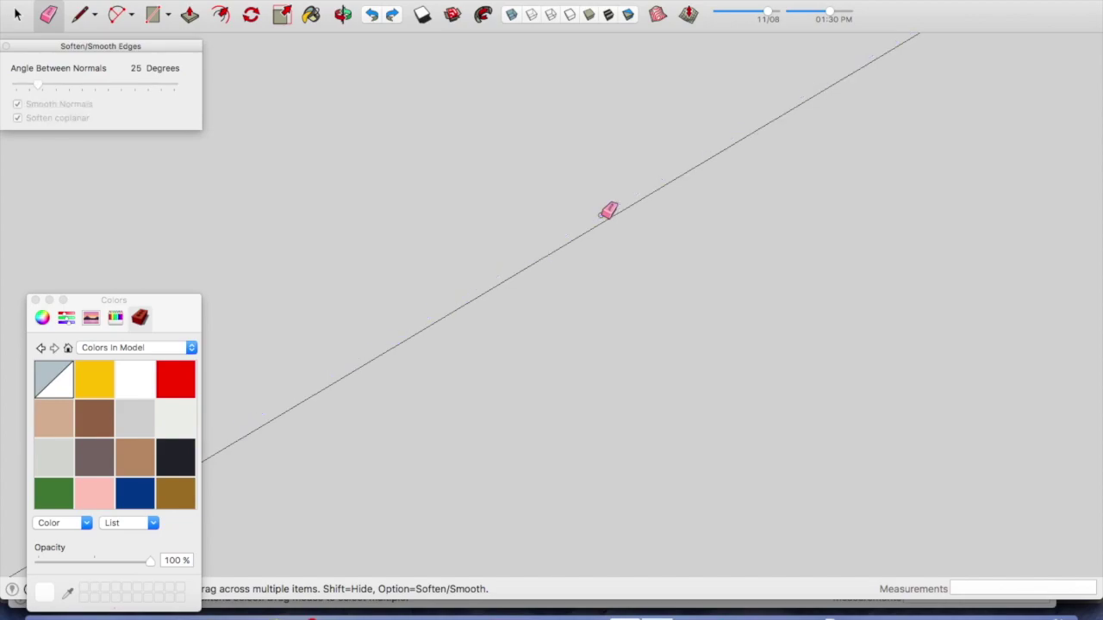
pyautogui.scroll(-2, 612, 214)
pyautogui.scroll(-2, 608, 211)
pyautogui.scroll(-3, 609, 210)
pyautogui.scroll(-1, 608, 210)
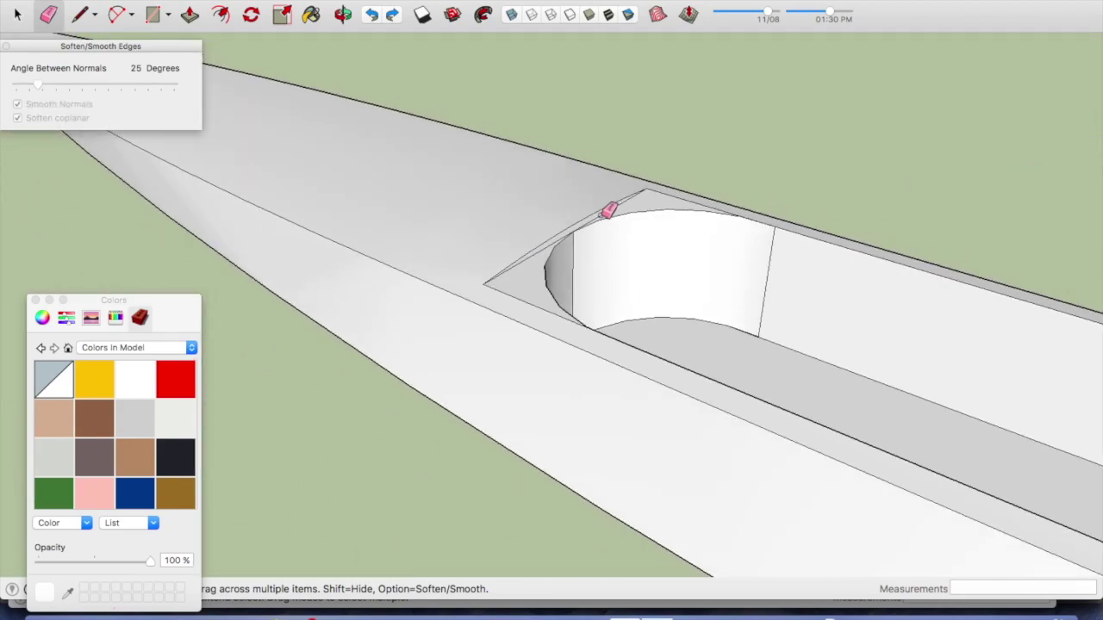
# Orbit to inspect the curved hole and select its top rim arc
pyautogui.press('o')
pyautogui.moveTo(589, 247)
pyautogui.mouseDown()
pyautogui.moveTo(290, 244)
pyautogui.moveTo(349, 192)
pyautogui.moveTo(537, 216)
pyautogui.moveTo(575, 233)
pyautogui.mouseUp()
pyautogui.scroll(3, 575, 232)
pyautogui.press('space')
pyautogui.click(607, 200)
pyautogui.scroll(-2, 573, 319)
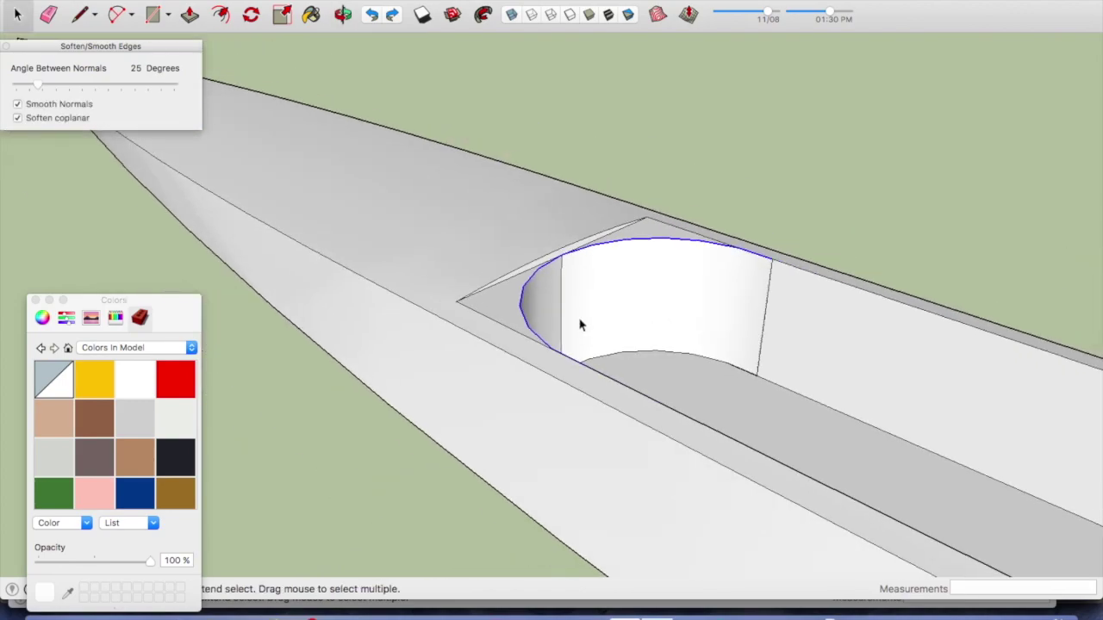
pyautogui.scroll(-1, 574, 319)
# Draw vertical guide lines along the blue axis from the arc's rim points on both sides
pyautogui.press('l')
pyautogui.click(565, 261)
pyautogui.doubleClick(566, 172)
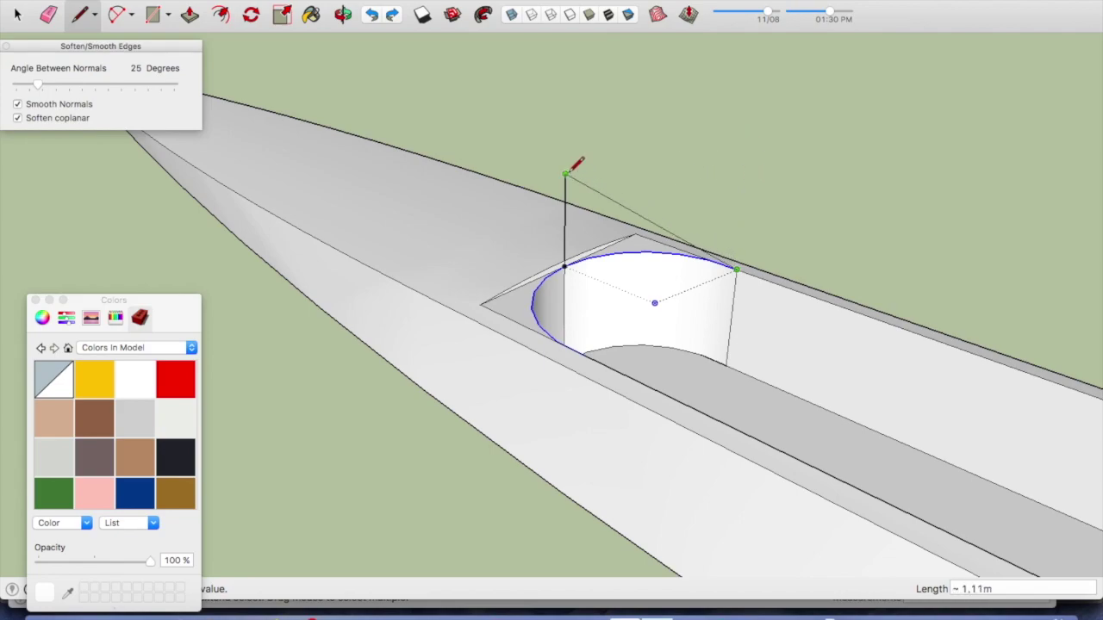
pyautogui.click(746, 173)
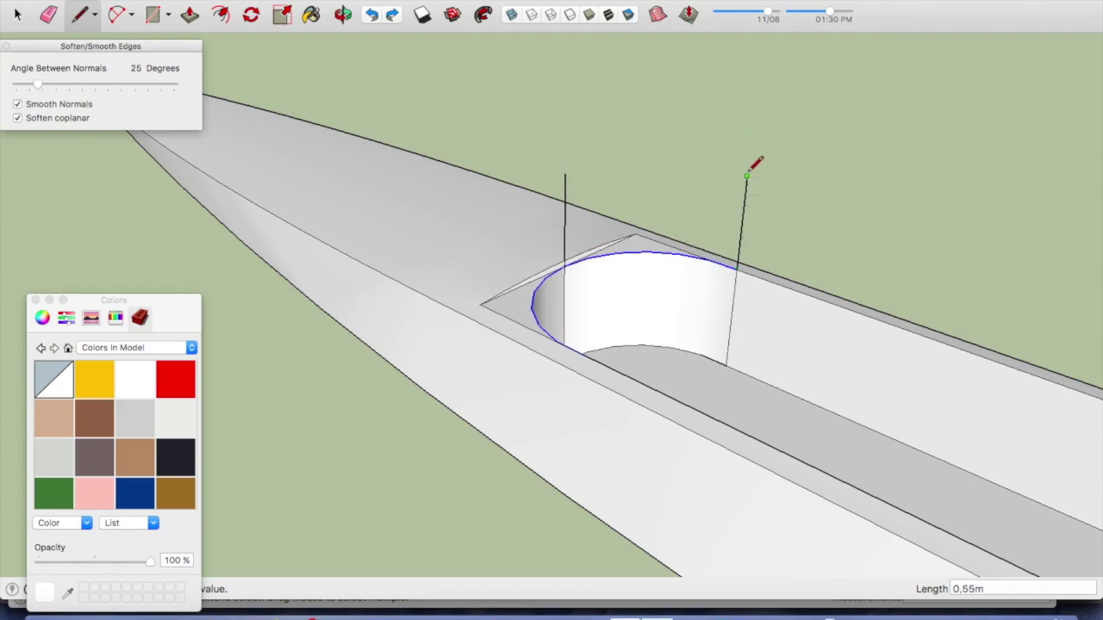
pyautogui.press('o')
pyautogui.moveTo(746, 172)
pyautogui.mouseDown()
pyautogui.moveTo(505, 388)
pyautogui.moveTo(358, 394)
pyautogui.mouseUp()
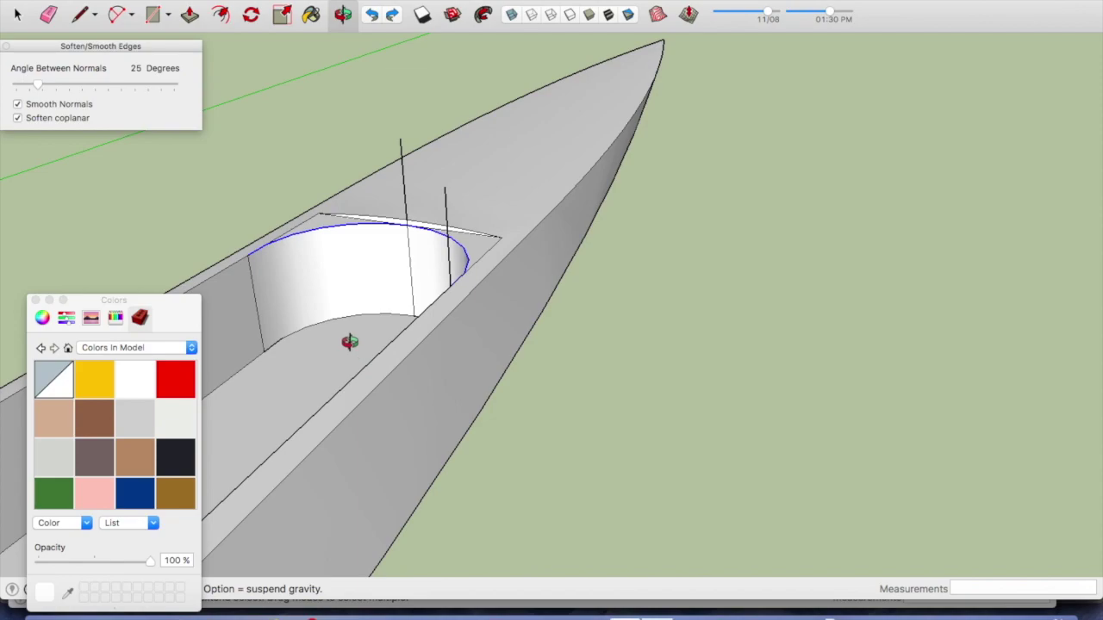
pyautogui.press('l')
pyautogui.click(248, 255)
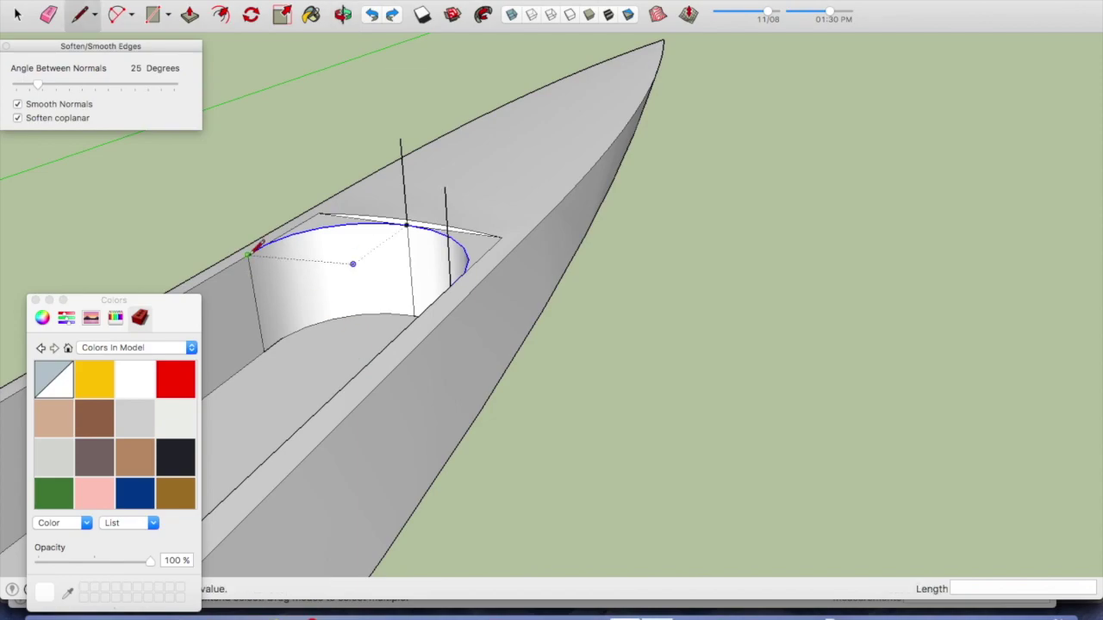
pyautogui.click(232, 162)
# Add another vertical guide line from the hull's top edge to the recess bottom
pyautogui.scroll(-3, 427, 156)
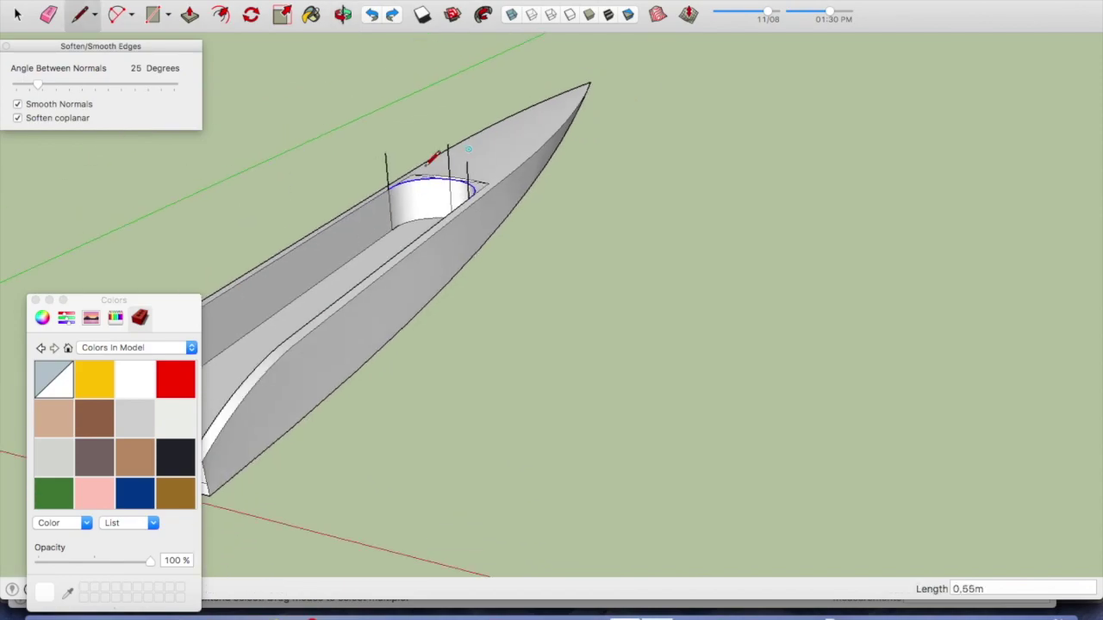
pyautogui.scroll(4, 347, 189)
pyautogui.scroll(2, 388, 181)
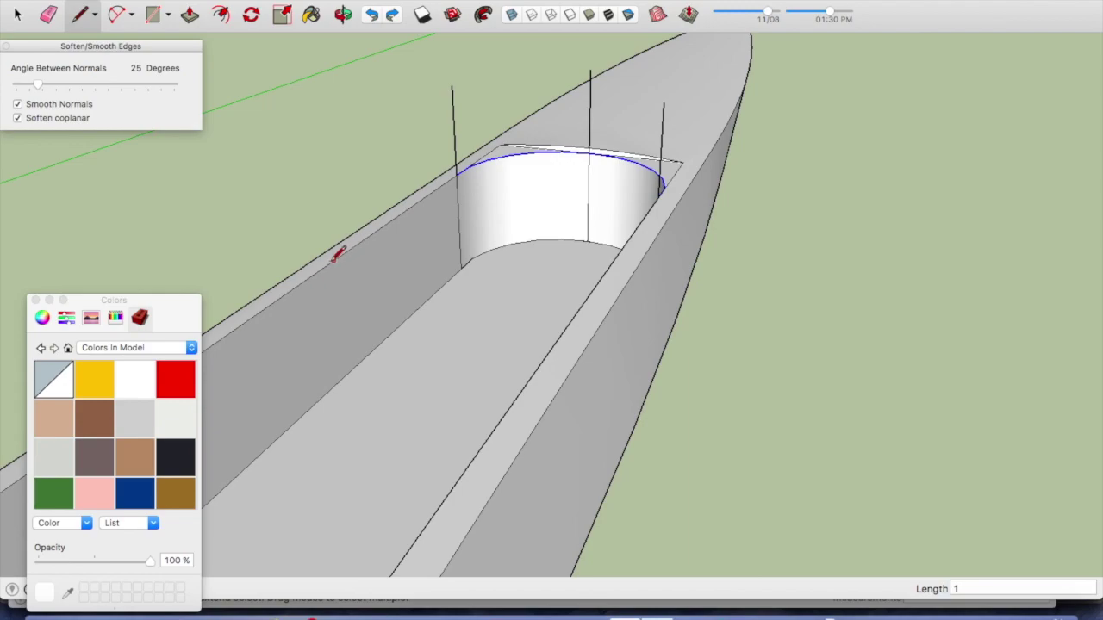
pyautogui.click(375, 230)
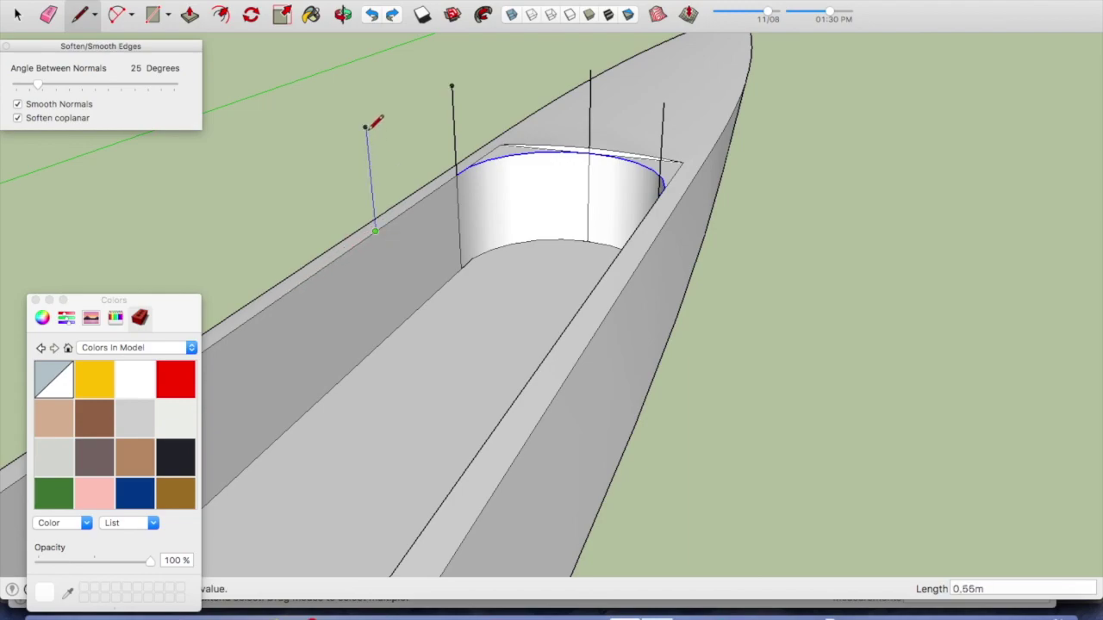
pyautogui.click(588, 241)
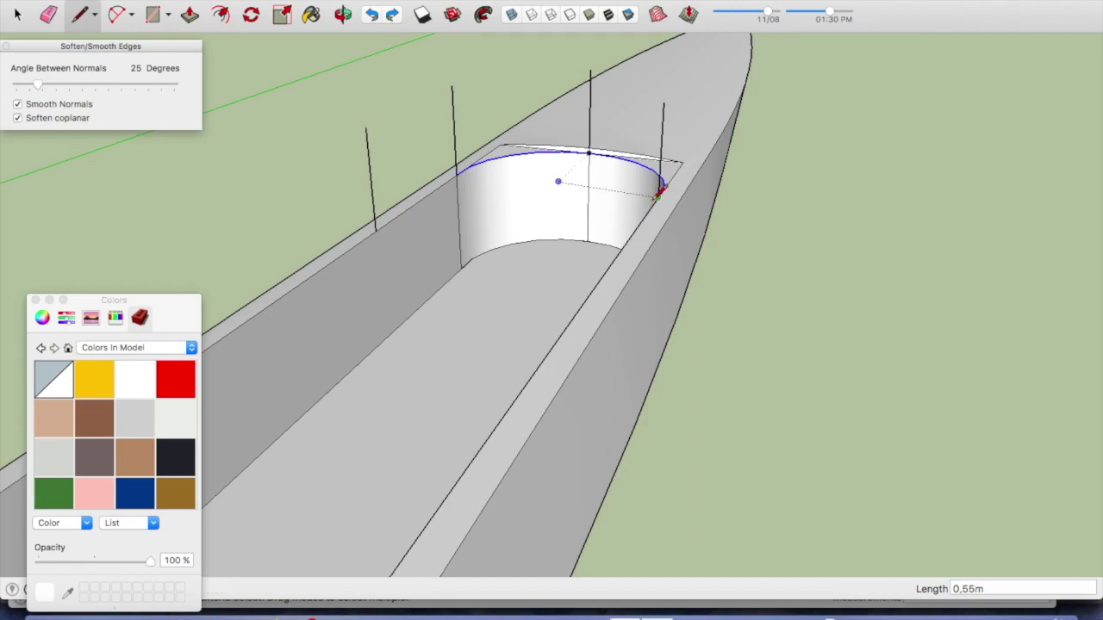
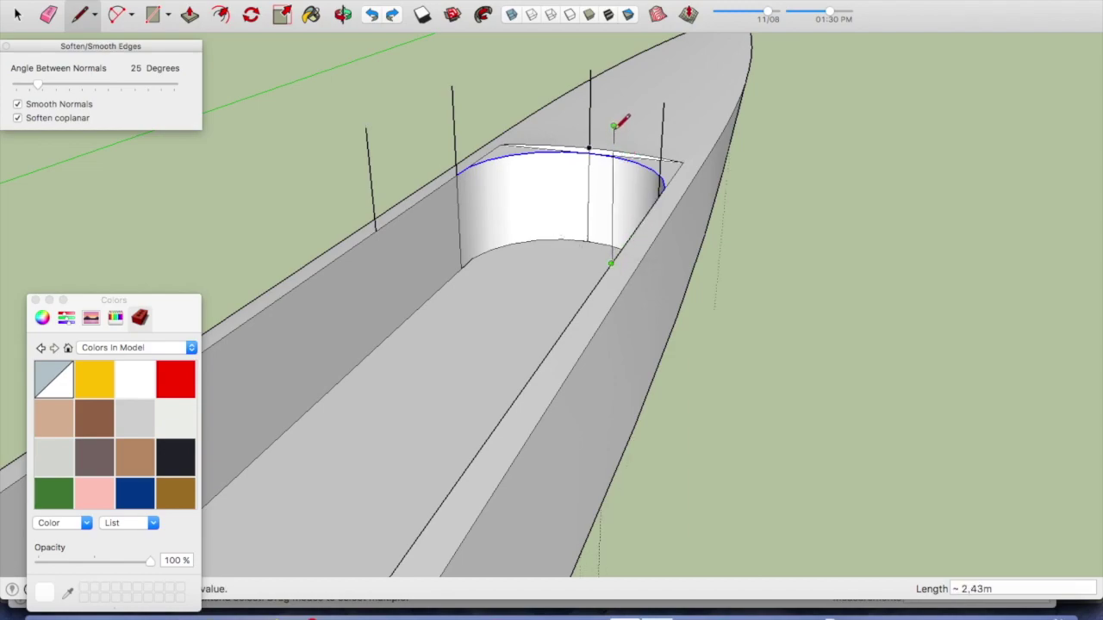
# Orbit to a low, flat view and select the cockpit's curved top outline
pyautogui.moveTo(615, 173); pyautogui.dragTo(456, 167, button='middle')
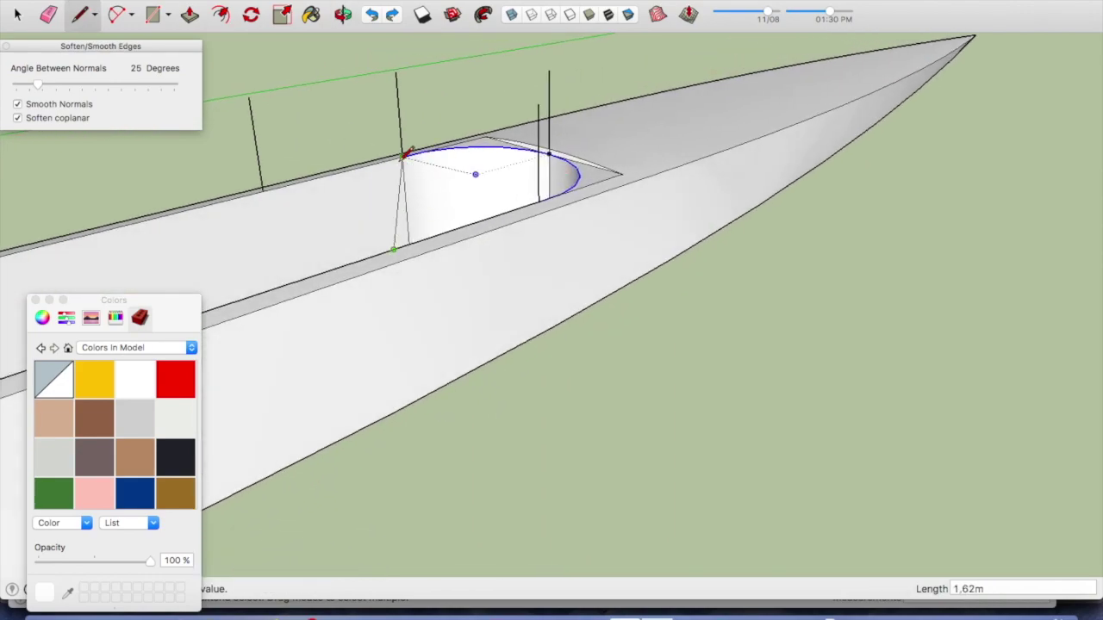
pyautogui.moveTo(529, 187)
pyautogui.mouseDown(button='middle')
pyautogui.moveTo(468, 198)
pyautogui.moveTo(525, 236)
pyautogui.mouseUp(button='middle')
pyautogui.scroll(3, 382, 207)
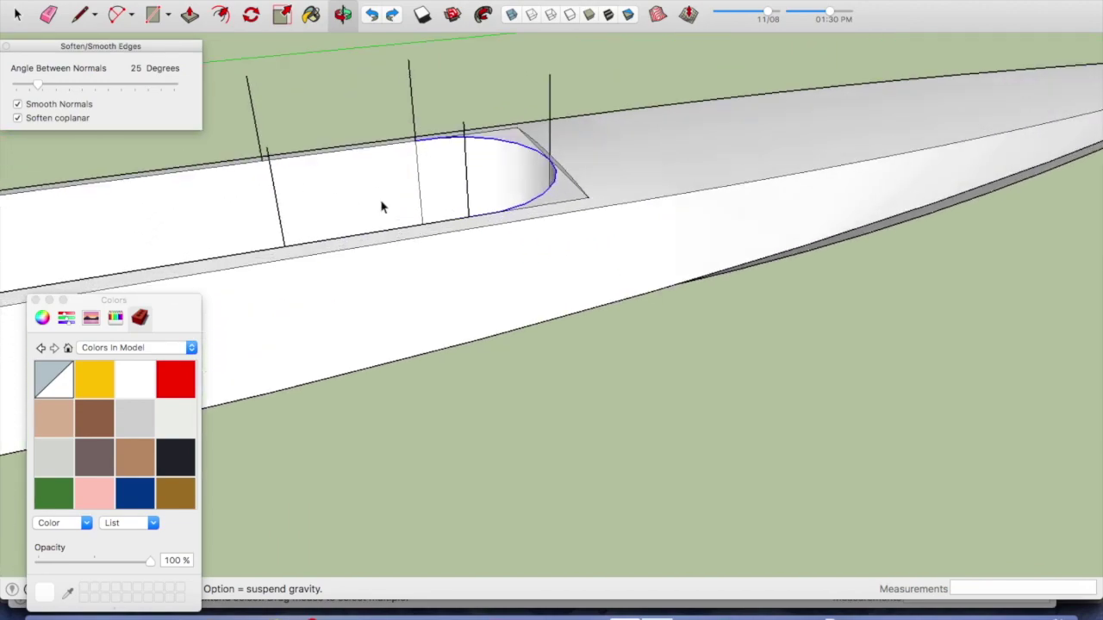
pyautogui.scroll(5, 383, 172)
pyautogui.keyDown('shift'); pyautogui.click(387, 90); pyautogui.keyUp('shift')
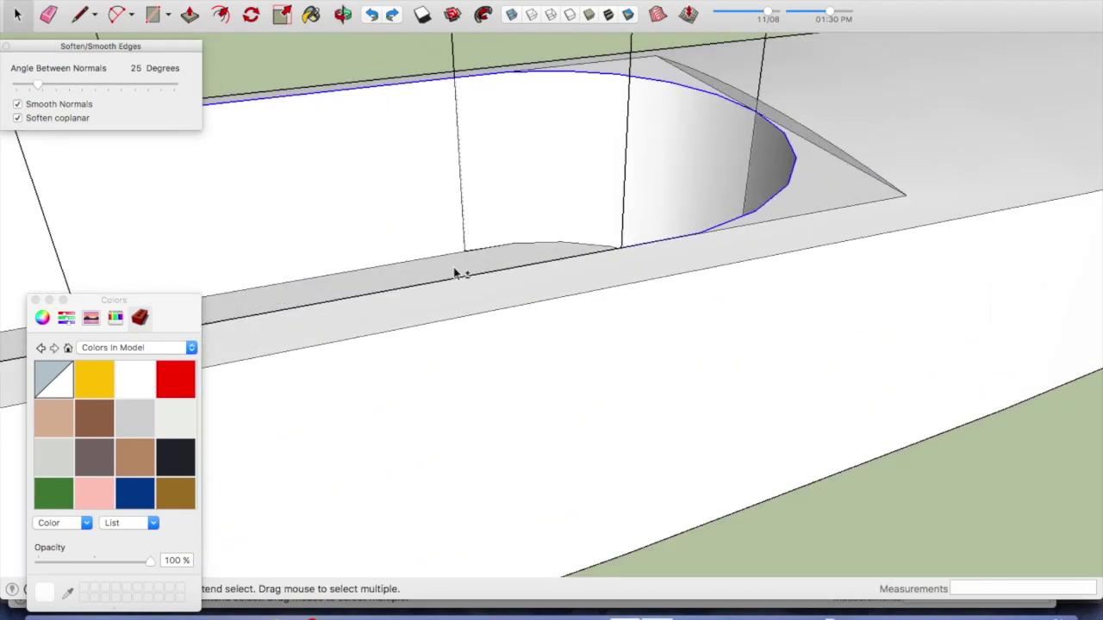
# Move-copy the selected outline straight up above the hull
pyautogui.scroll(-5, 630, 265)
pyautogui.scroll(-3, 603, 249)
pyautogui.press('m')
pyautogui.click(528, 216)
pyautogui.click(531, 121)
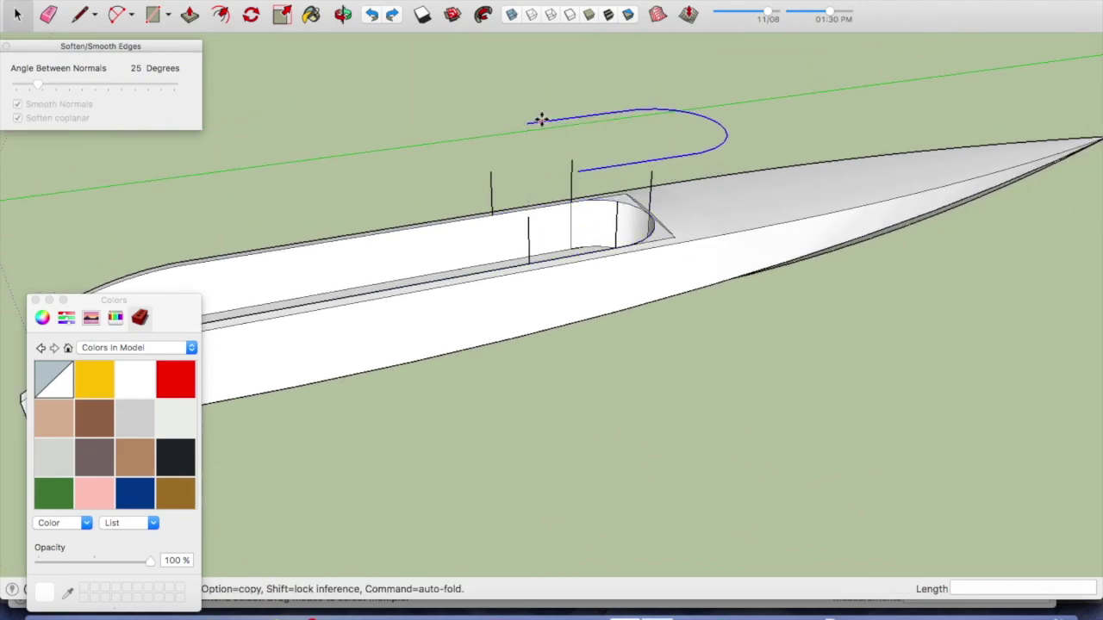
# Group the copied outline and set it down onto the hull top
pyautogui.rightClick(541, 121)
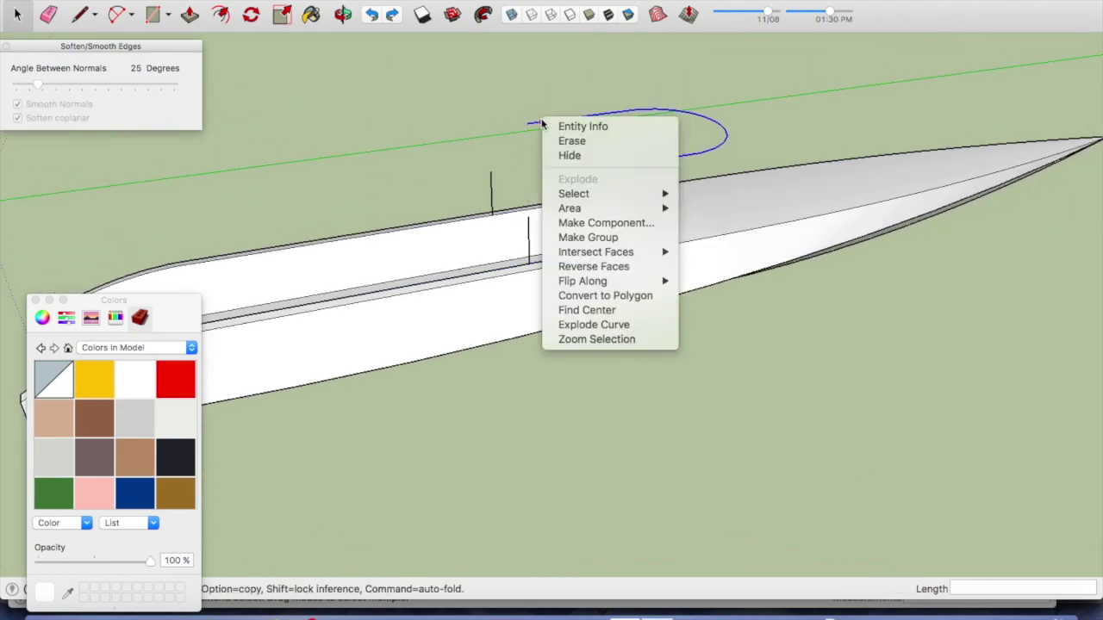
pyautogui.click(614, 242)
pyautogui.scroll(3, 719, 126)
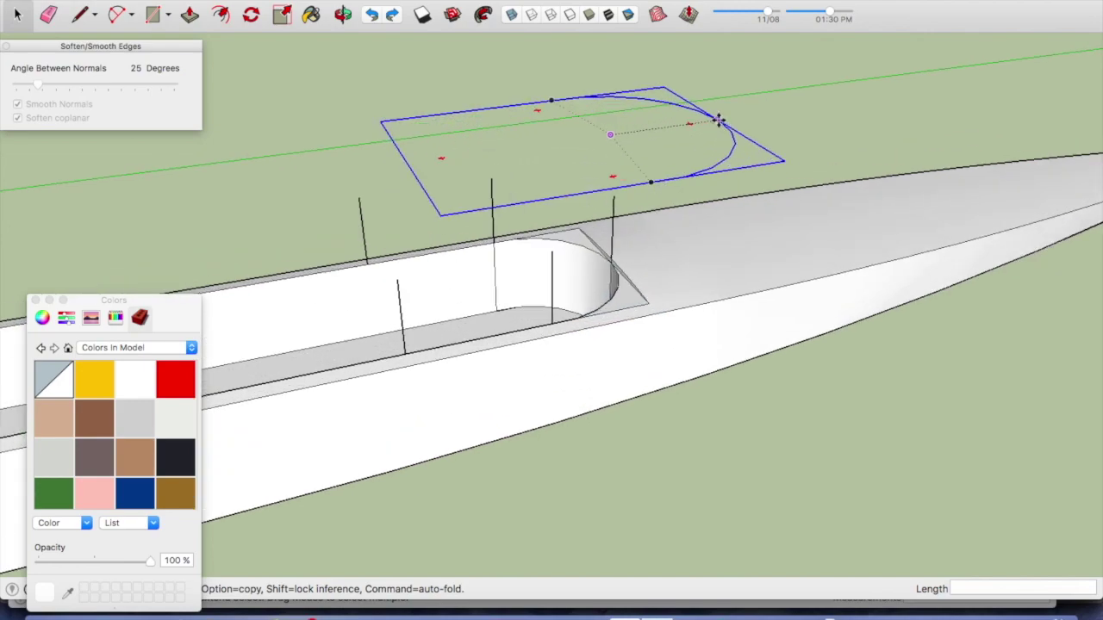
pyautogui.click(720, 120)
pyautogui.click(614, 196)
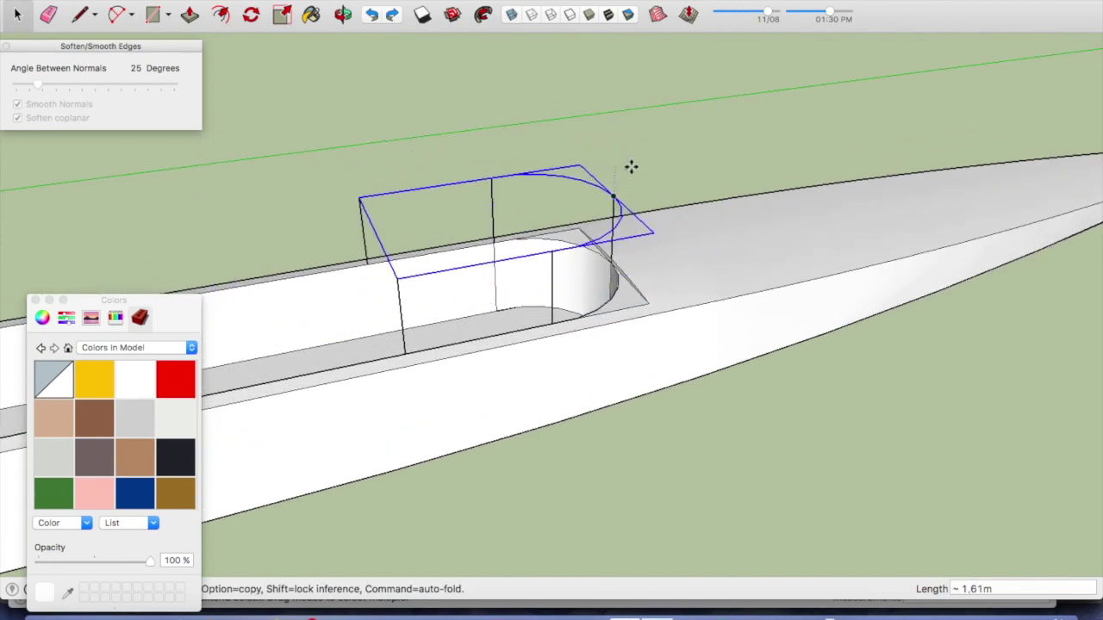
# Scale the group narrower along its green side
pyautogui.press('s')
pyautogui.click(614, 203)
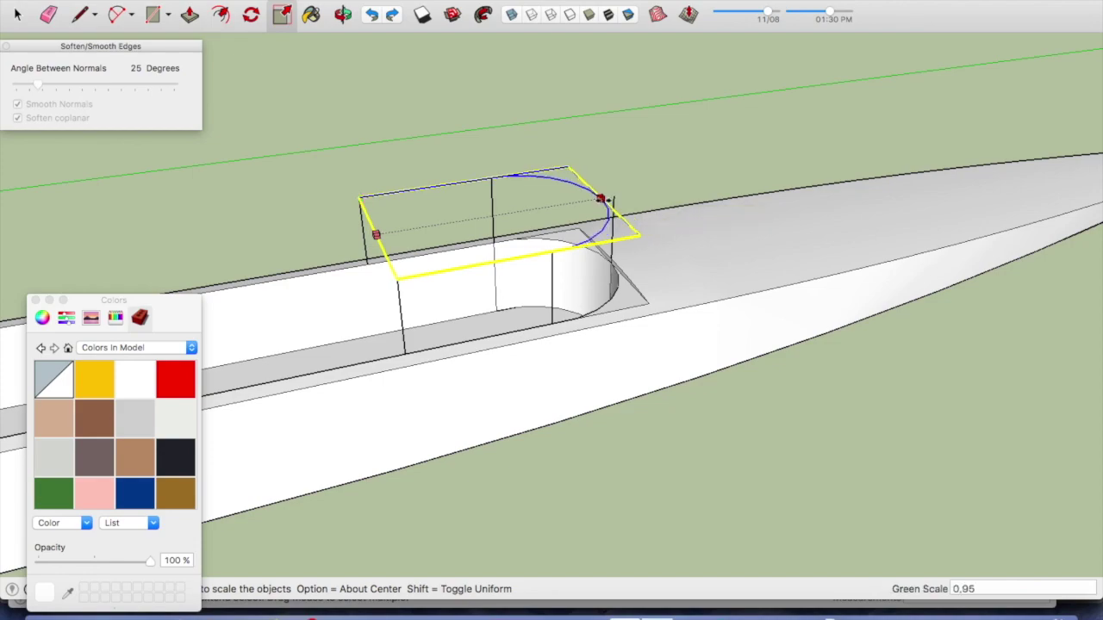
pyautogui.click(569, 249)
pyautogui.moveTo(557, 239)
pyautogui.mouseDown(button='middle')
pyautogui.moveTo(417, 164)
pyautogui.moveTo(569, 233)
pyautogui.moveTo(569, 145)
pyautogui.moveTo(581, 150)
pyautogui.moveTo(517, 202)
pyautogui.mouseUp(button='middle')
# Lower the group's top face by 0.14 m
pyautogui.press('m')
pyautogui.click(494, 226)
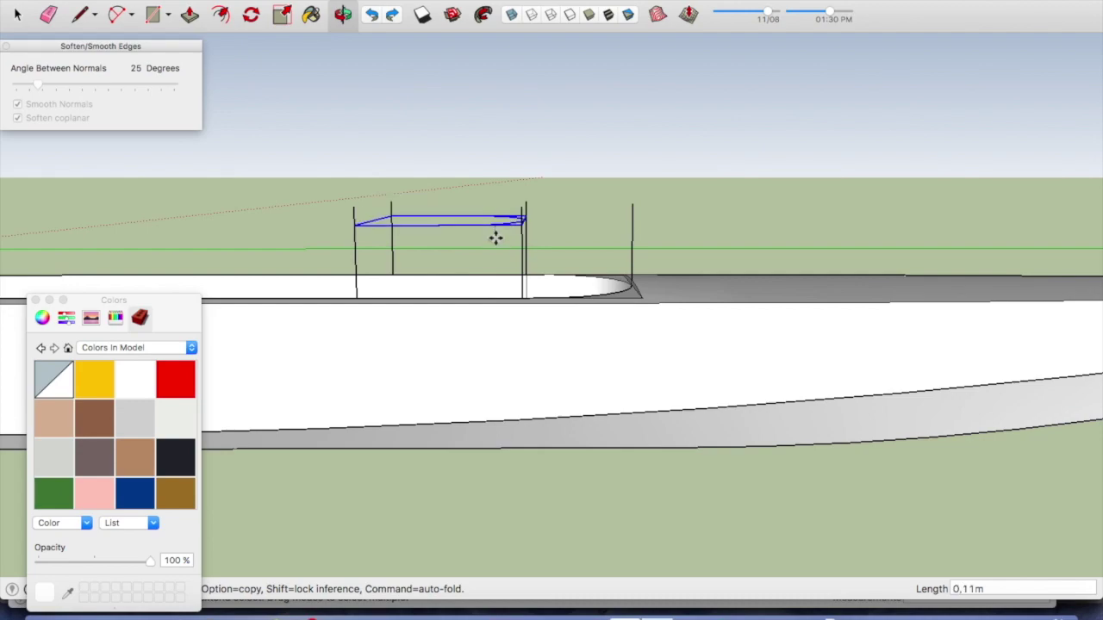
pyautogui.click(495, 241)
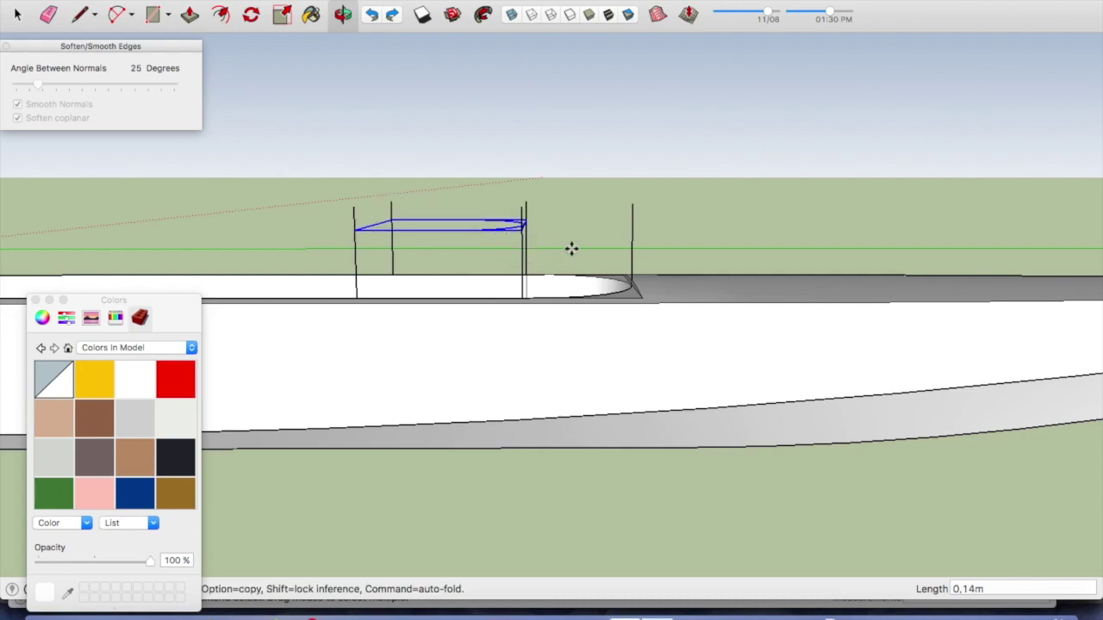
pyautogui.scroll(-5, 571, 248)
# Shift the cabin-top shape to the left over the cockpit
pyautogui.moveTo(572, 247); pyautogui.dragTo(593, 309, button='middle')
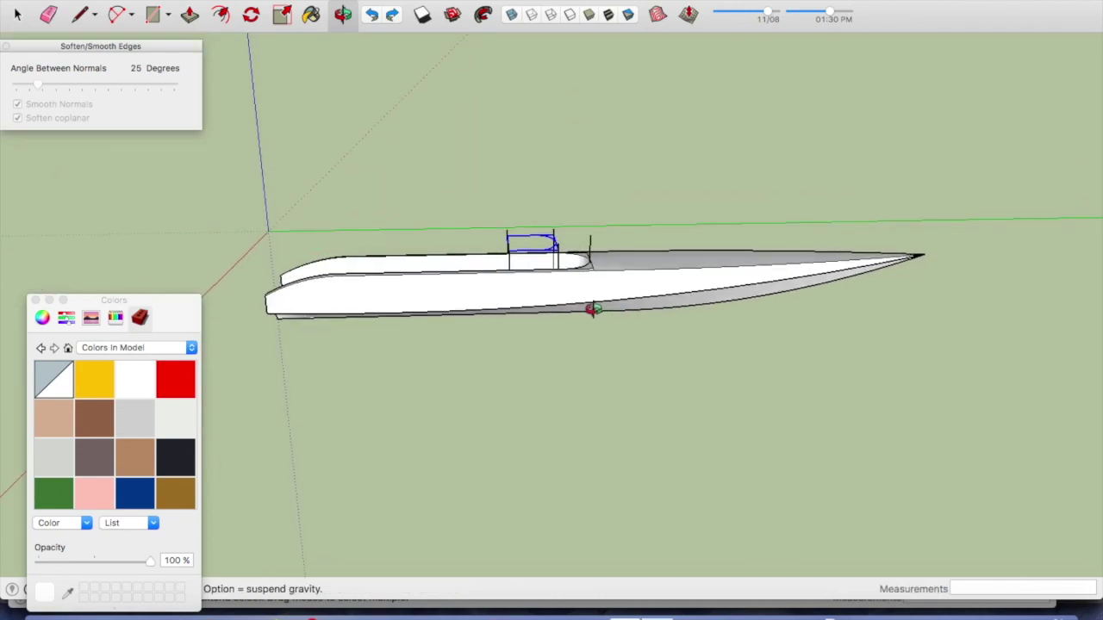
pyautogui.scroll(5, 528, 263)
pyautogui.moveTo(534, 259); pyautogui.dragTo(509, 232, button='middle')
pyautogui.press('m')
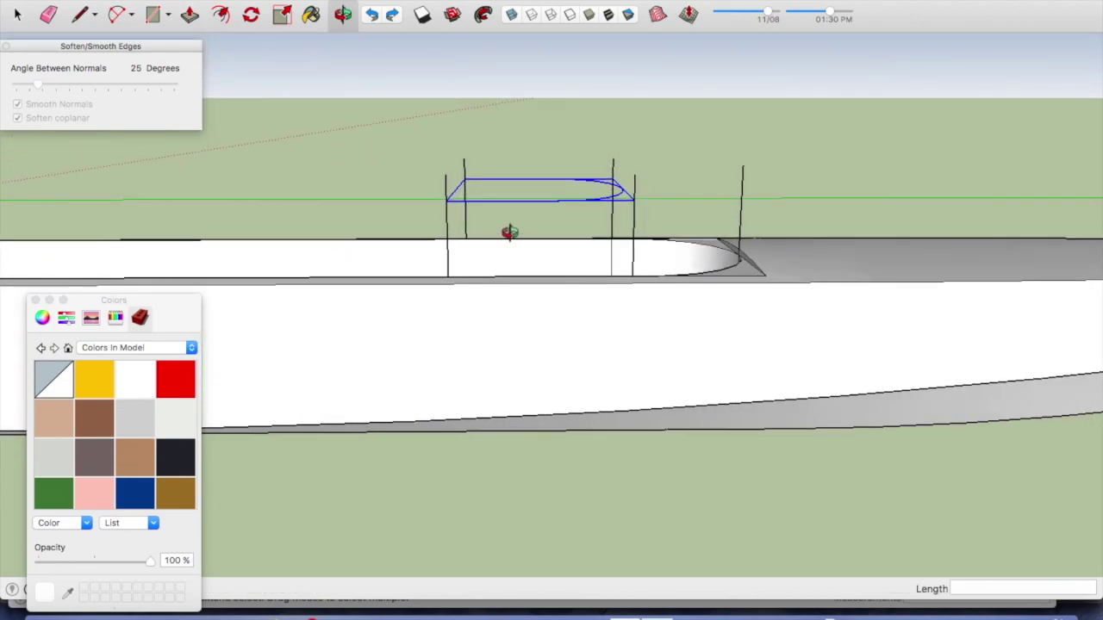
pyautogui.click(538, 197)
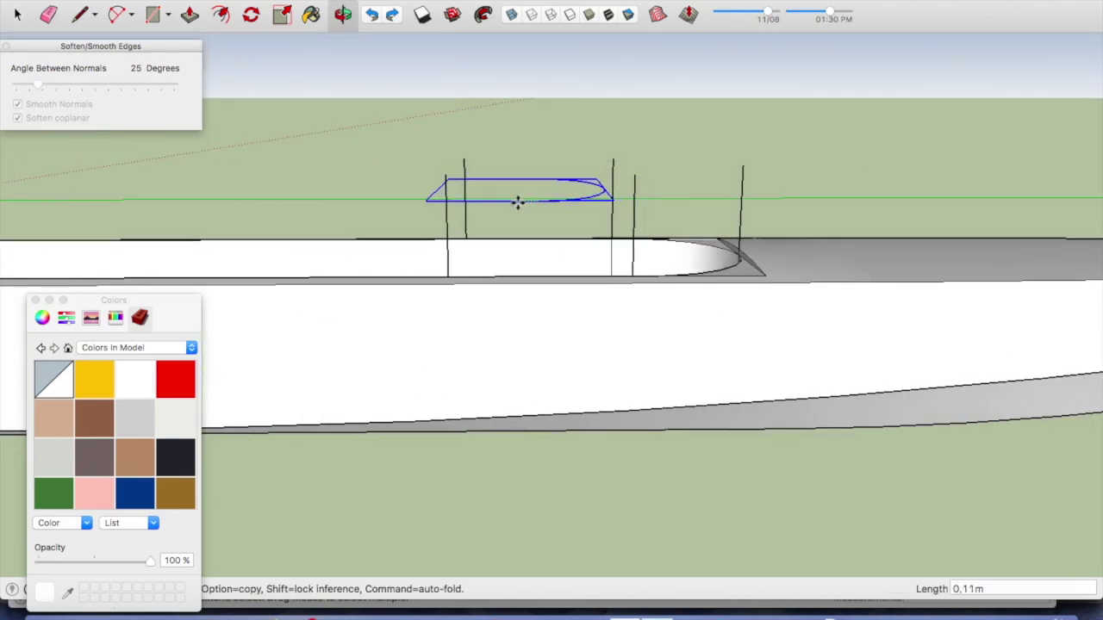
pyautogui.click(511, 203)
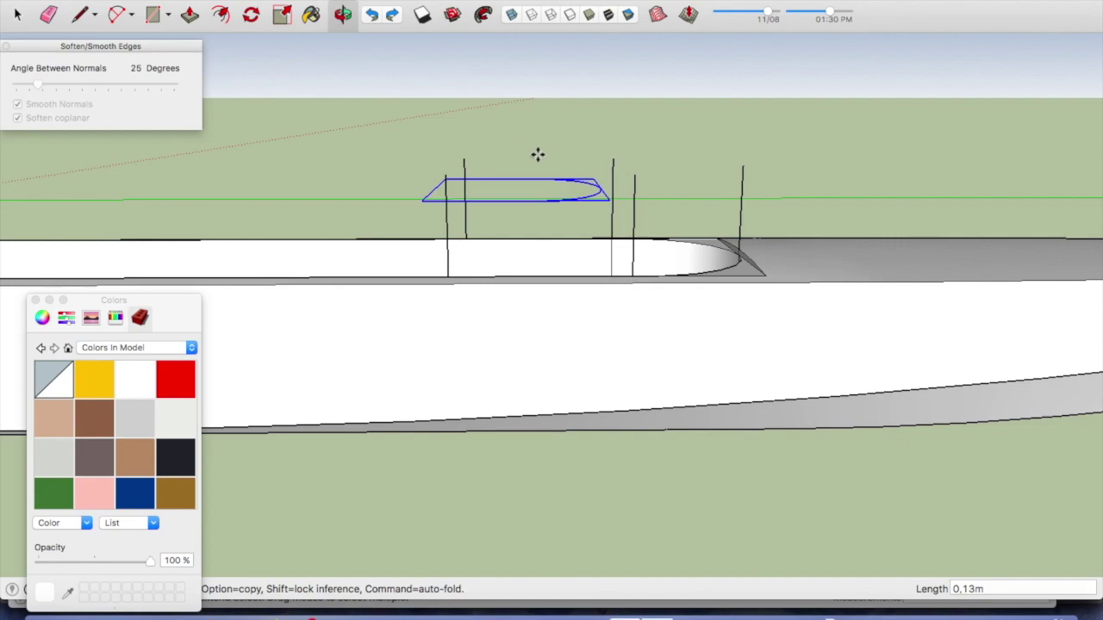
# Explode the cabin-top group into loose geometry
pyautogui.press('q')
pyautogui.press('space')
pyautogui.rightClick(600, 191)
pyautogui.click(634, 269)
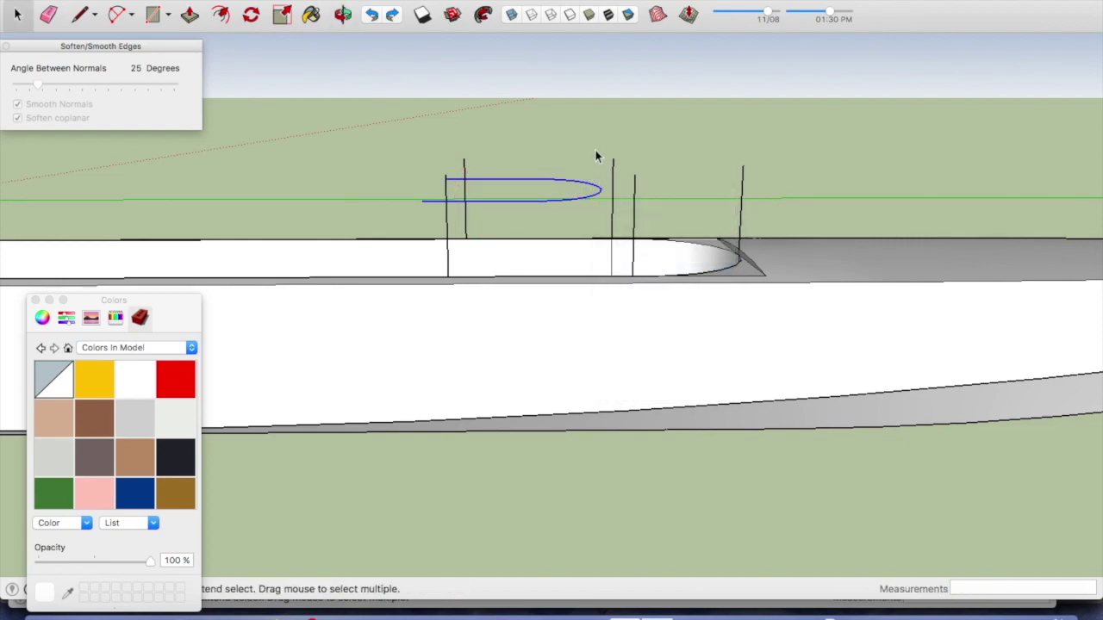
# Draw an arc from the upper curve's endpoint to the cockpit floor outline, forming a curved face
pyautogui.press('m')
pyautogui.moveTo(551, 225)
pyautogui.mouseDown(button='middle')
pyautogui.moveTo(500, 307)
pyautogui.moveTo(463, 286)
pyautogui.moveTo(461, 250)
pyautogui.mouseUp(button='middle')
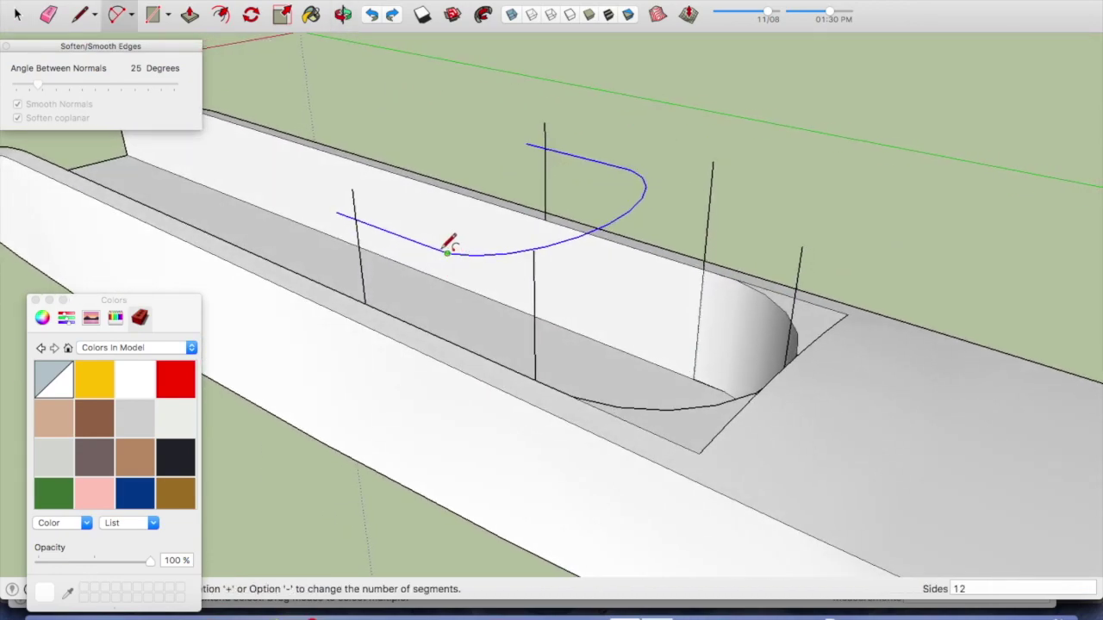
pyautogui.click(429, 246)
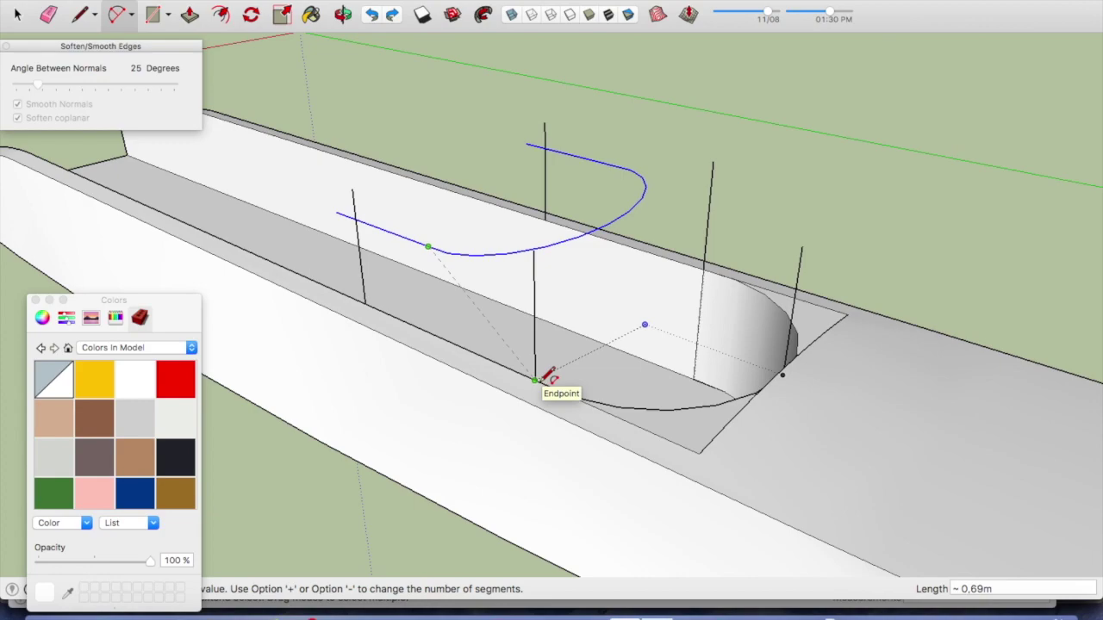
pyautogui.click(535, 380)
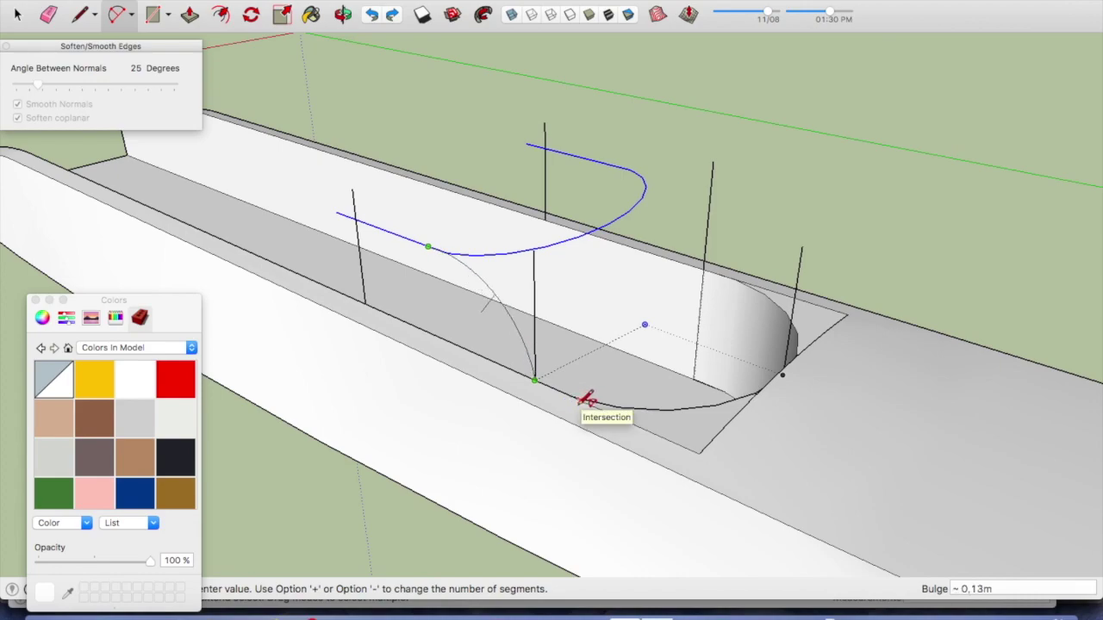
pyautogui.click(589, 394)
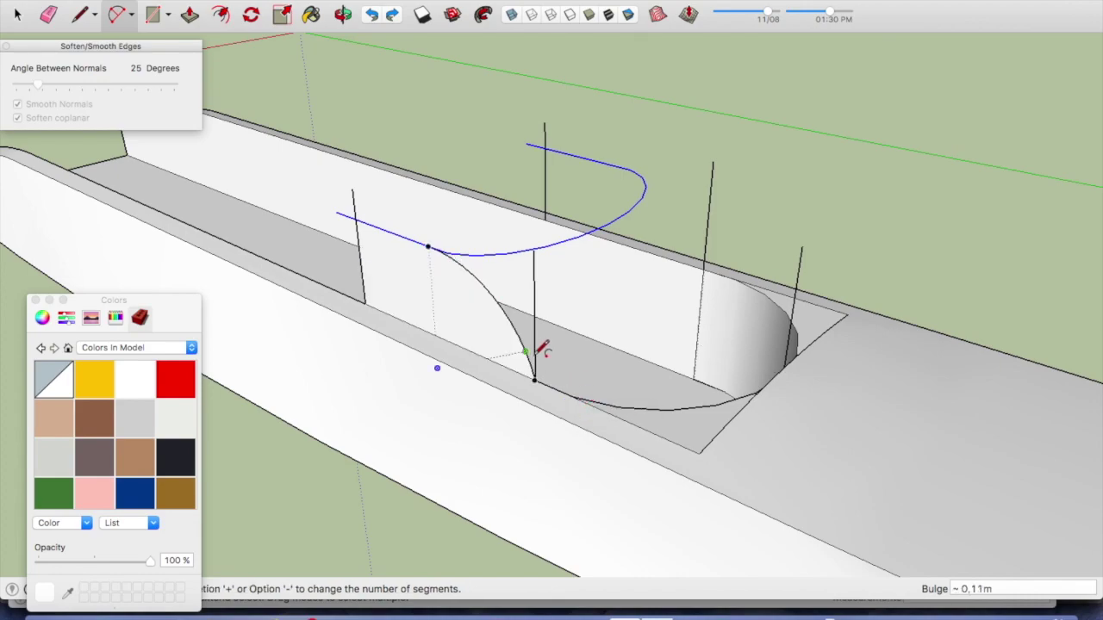
# Copy the curved face across to the opposite side of the cockpit
pyautogui.press('space')
pyautogui.click(488, 331)
pyautogui.scroll(-5, 488, 327)
pyautogui.press('m')
pyautogui.click(487, 324)
pyautogui.click(540, 248)
pyautogui.press('space')
pyautogui.click(627, 180)
pyautogui.press('a')
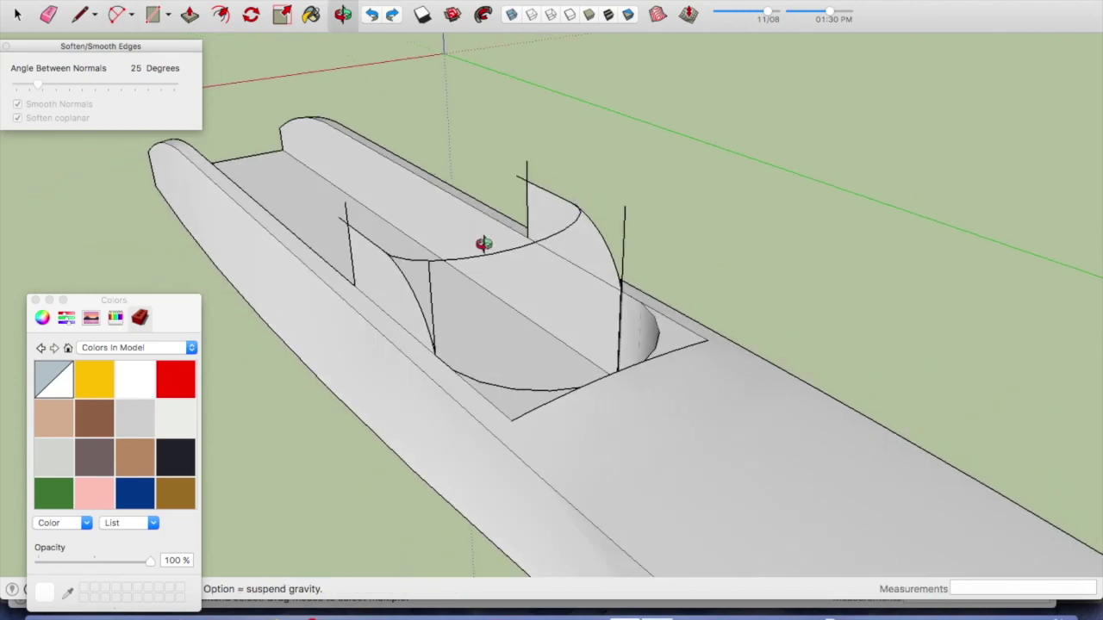
# Draw an arc from the top of the side profile down to the cockpit opening's front corner
pyautogui.moveTo(603, 237); pyautogui.dragTo(352, 229, button='middle')
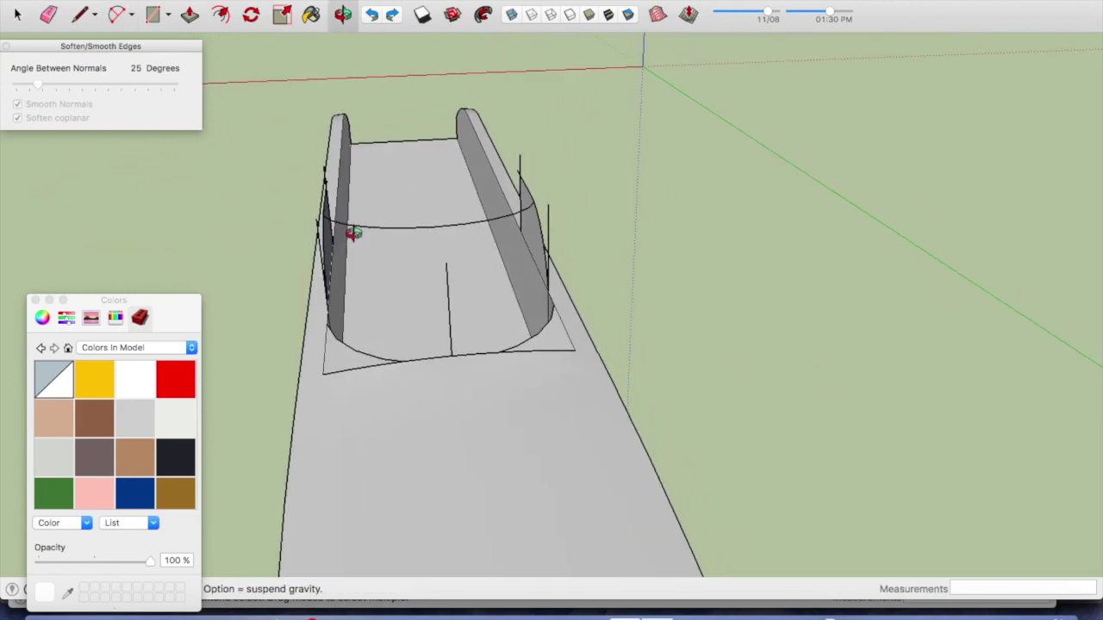
pyautogui.click(435, 226)
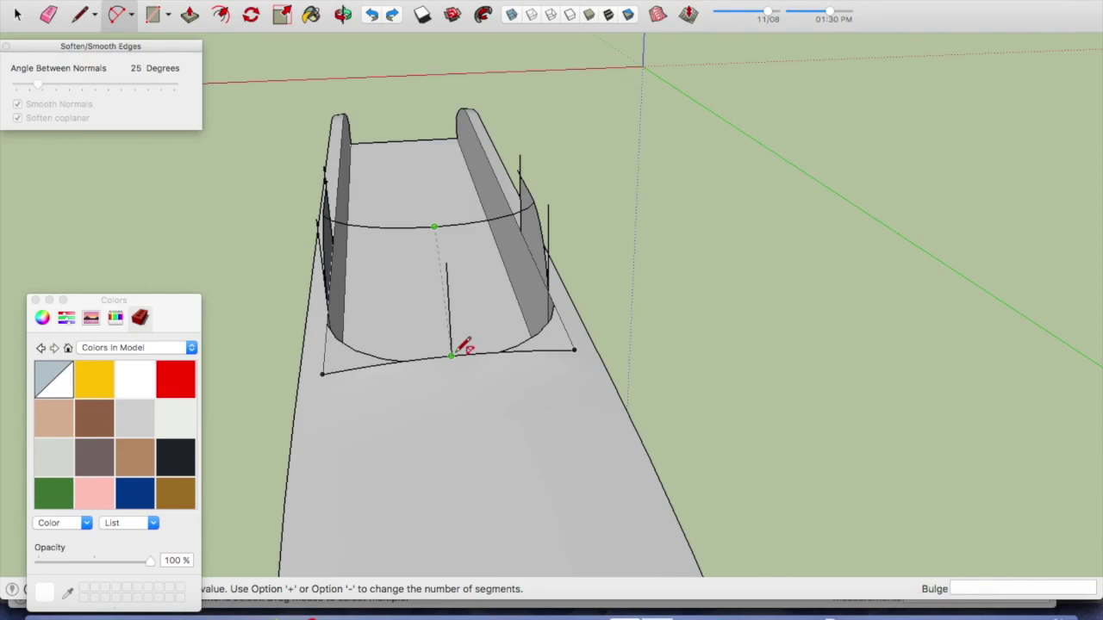
pyautogui.moveTo(461, 349); pyautogui.dragTo(516, 354, button='middle')
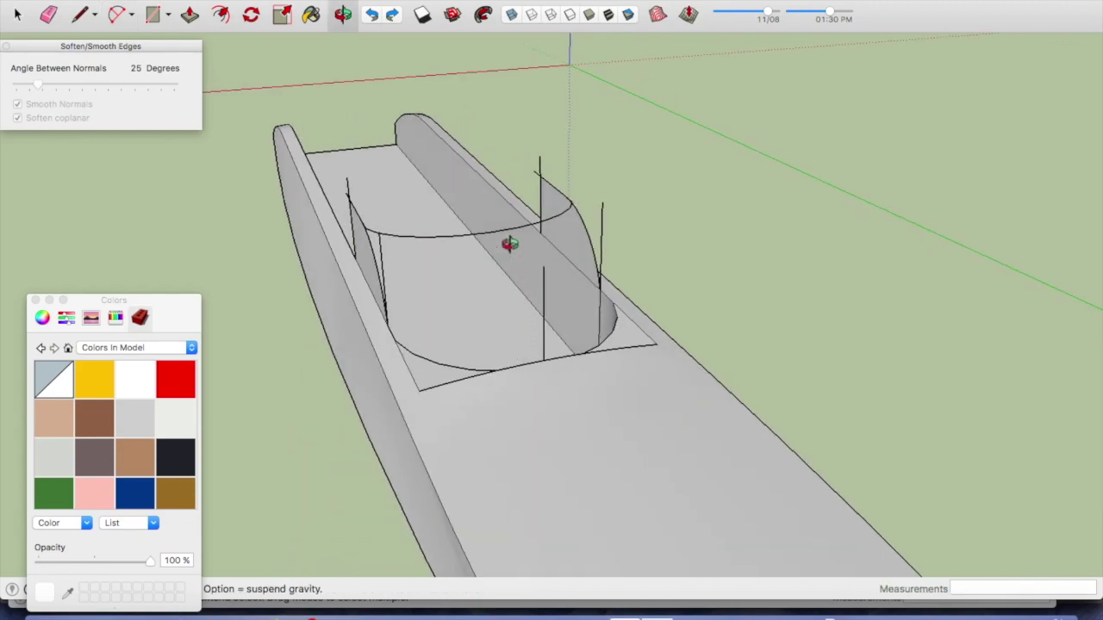
pyautogui.hotkey('ctrl', 'z')
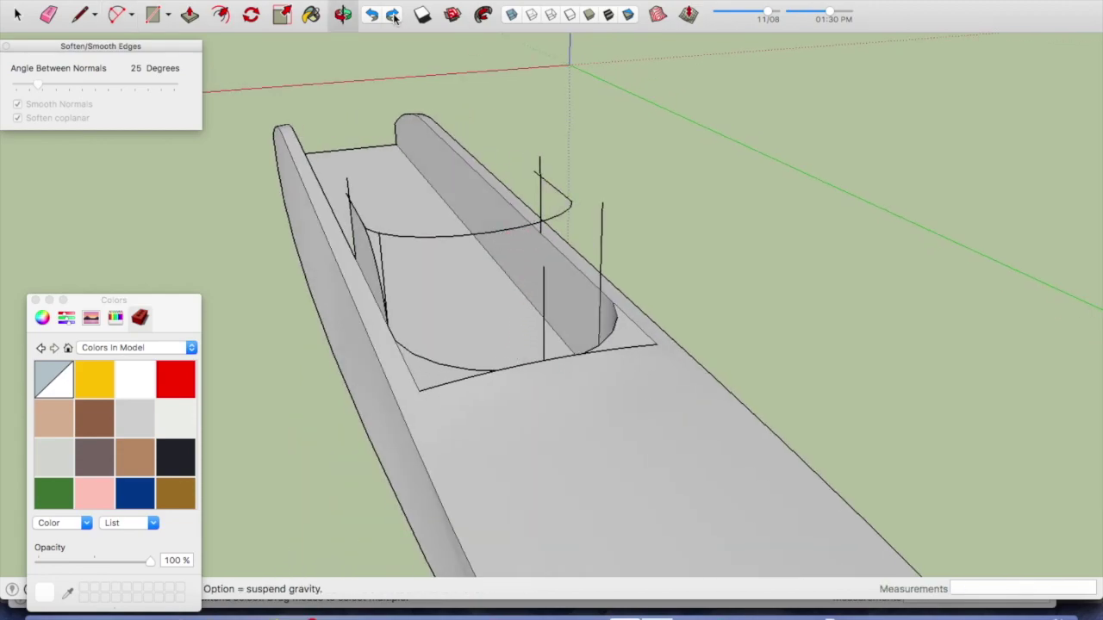
pyautogui.click(504, 227)
pyautogui.moveTo(509, 389)
pyautogui.mouseDown(button='middle')
pyautogui.moveTo(744, 365)
pyautogui.moveTo(775, 290)
pyautogui.mouseUp(button='middle')
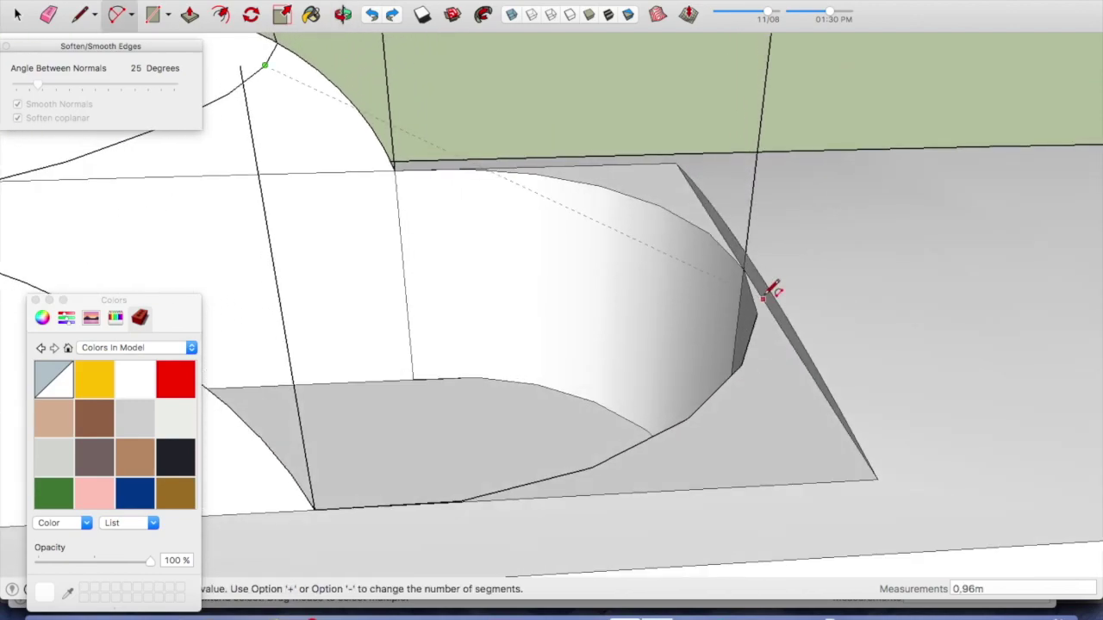
pyautogui.click(746, 258)
pyautogui.scroll(-3, 756, 243)
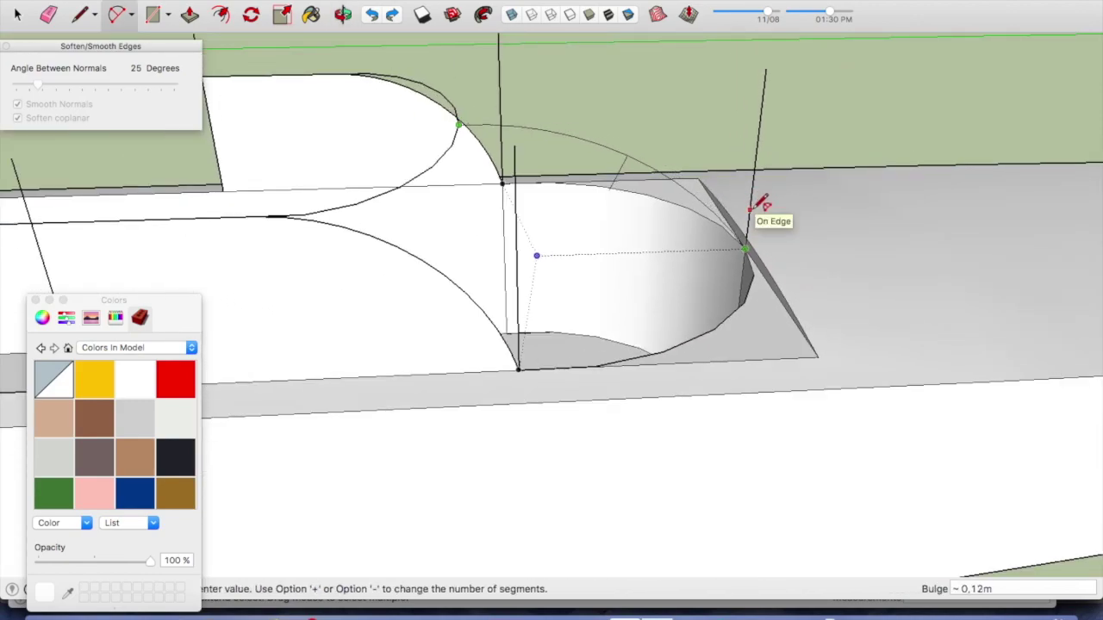
pyautogui.click(750, 210)
pyautogui.press('space')
pyautogui.moveTo(705, 198)
pyautogui.mouseDown(button='middle')
pyautogui.moveTo(771, 173)
pyautogui.moveTo(738, 187)
pyautogui.moveTo(721, 49)
pyautogui.moveTo(474, 160)
pyautogui.moveTo(595, 212)
pyautogui.mouseUp(button='middle')
pyautogui.press('e')
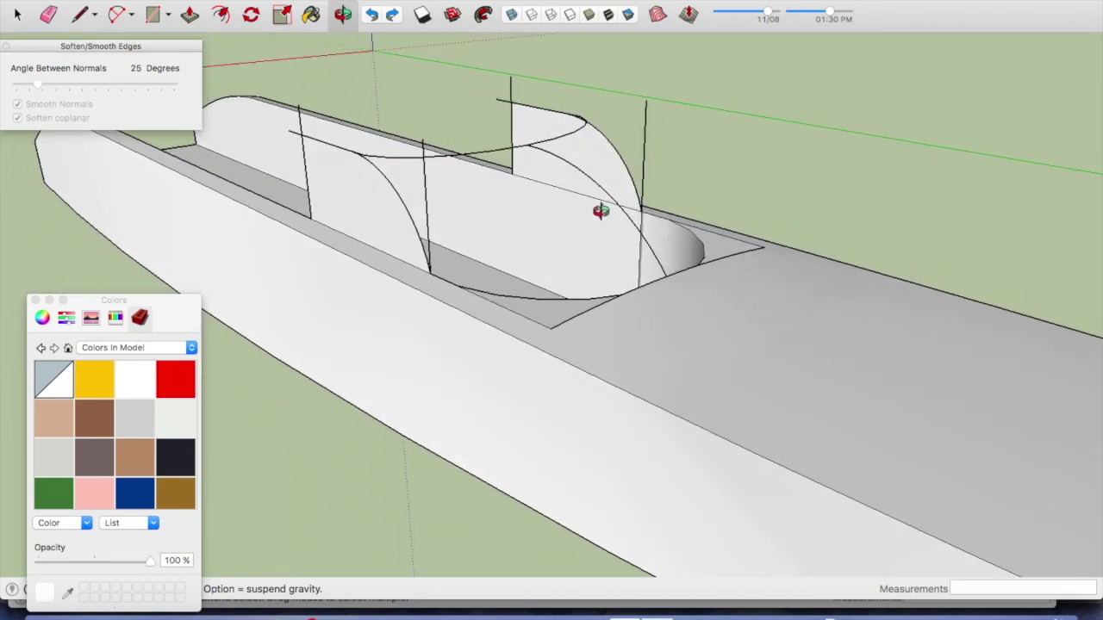
# Select the cockpit's arc edges and generate a Curviloft skin surface between them
pyautogui.press('space')
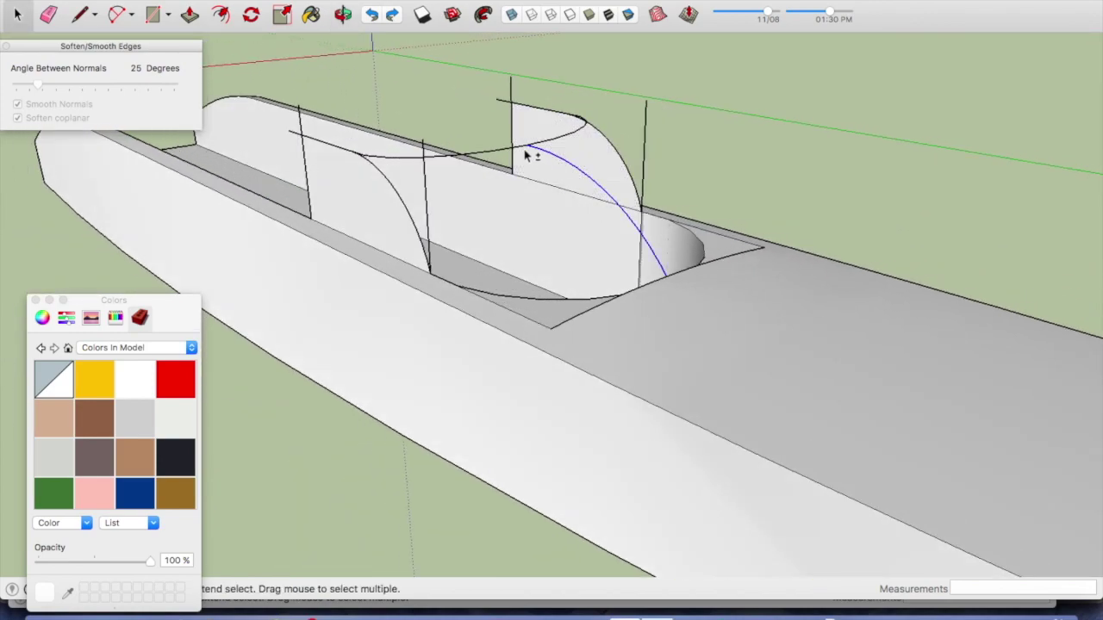
pyautogui.keyDown('shift'); pyautogui.click(509, 302); pyautogui.keyUp('shift')
pyautogui.moveTo(509, 302); pyautogui.dragTo(812, 307, button='middle')
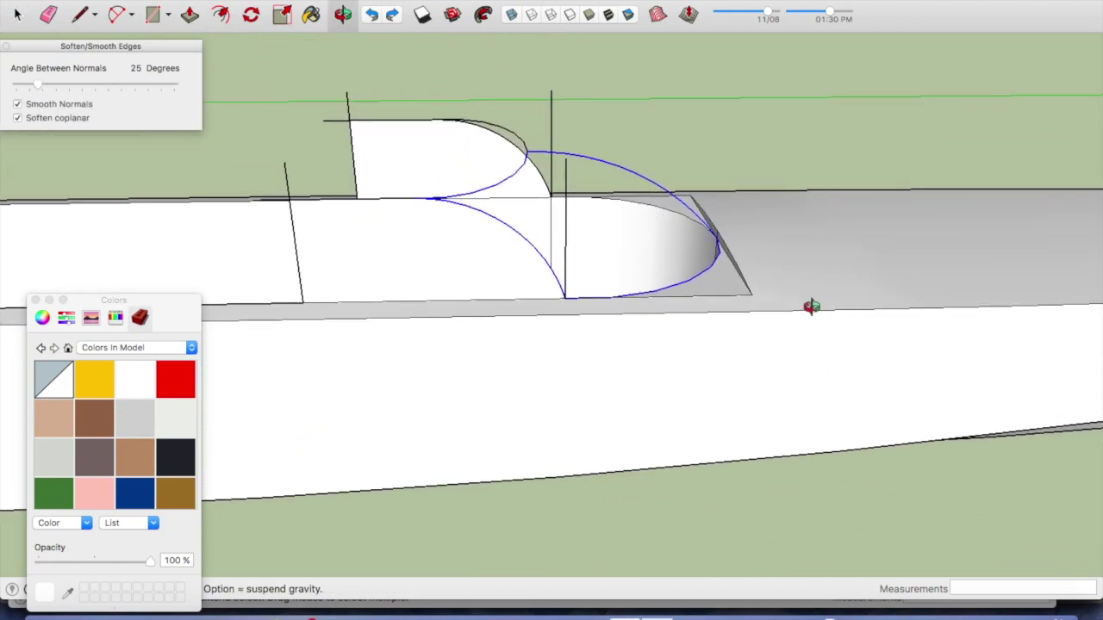
pyautogui.click(668, 21)
# Explode the new surface group into loose faces
pyautogui.moveTo(606, 188); pyautogui.dragTo(529, 217, button='middle')
pyautogui.rightClick(532, 217)
pyautogui.click(570, 297)
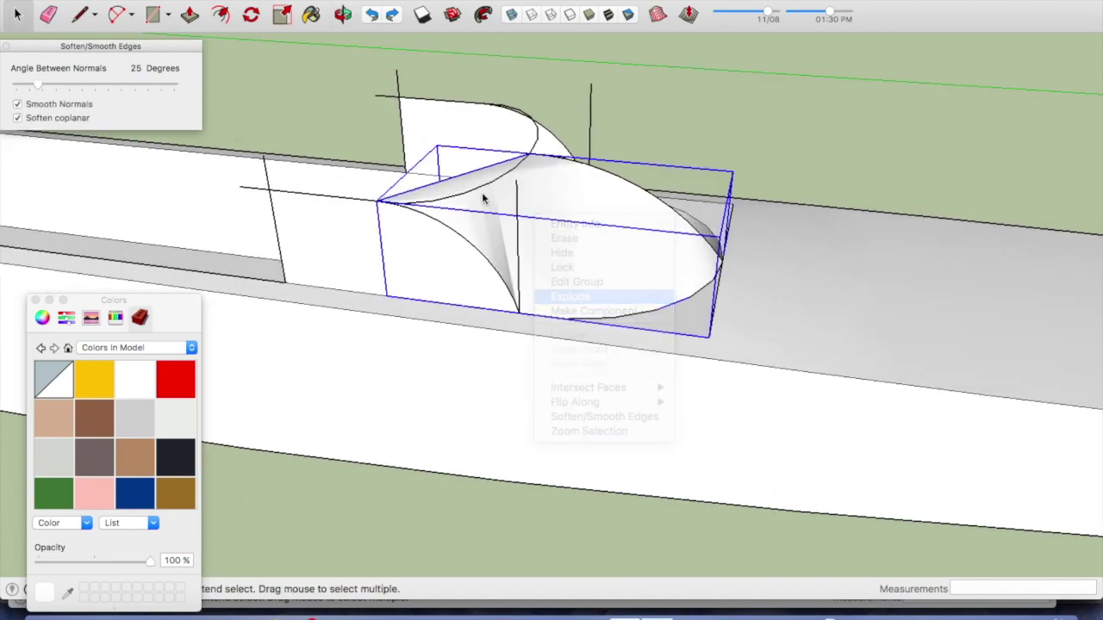
pyautogui.scroll(3, 472, 184)
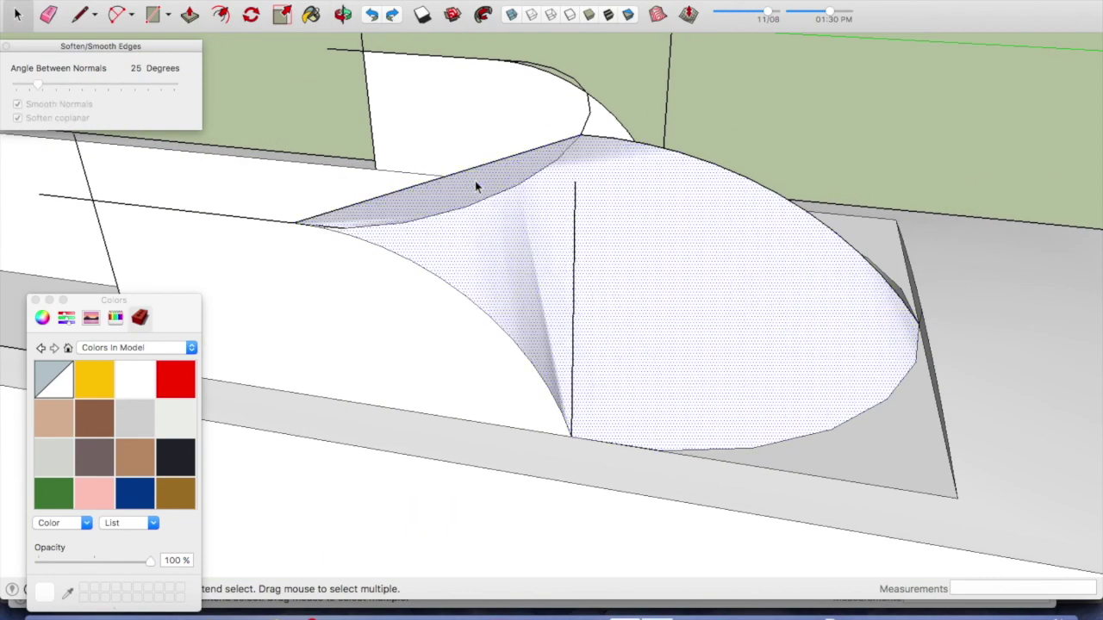
# Erase the seam edge running along the curved surface
pyautogui.press('l')
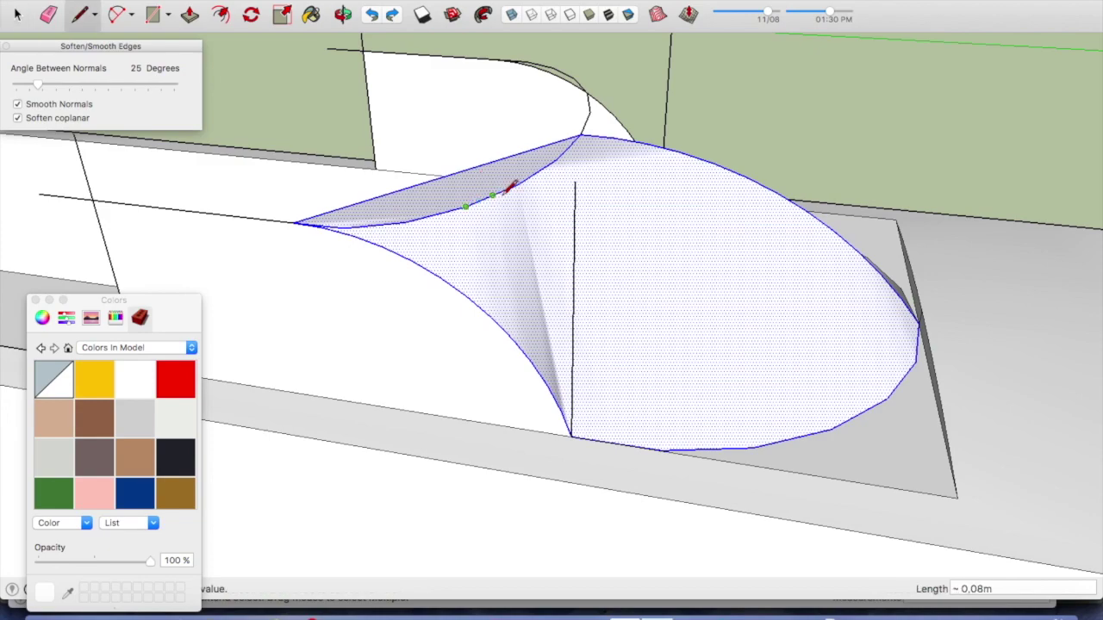
pyautogui.press('space')
pyautogui.click(499, 185)
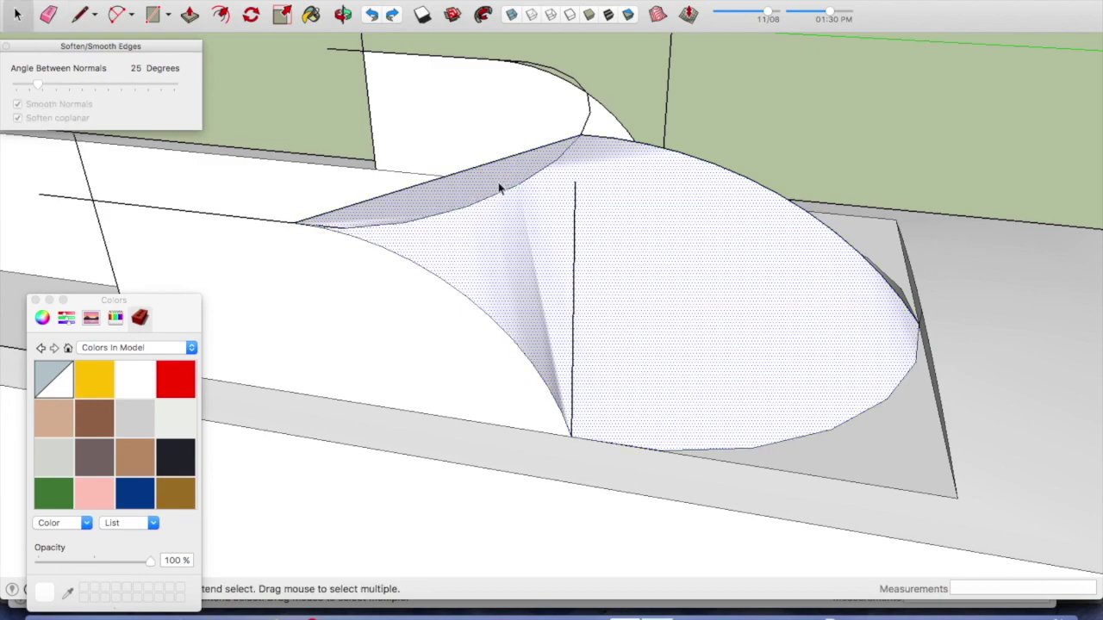
pyautogui.tripleClick(500, 187)
pyautogui.press('Escape')
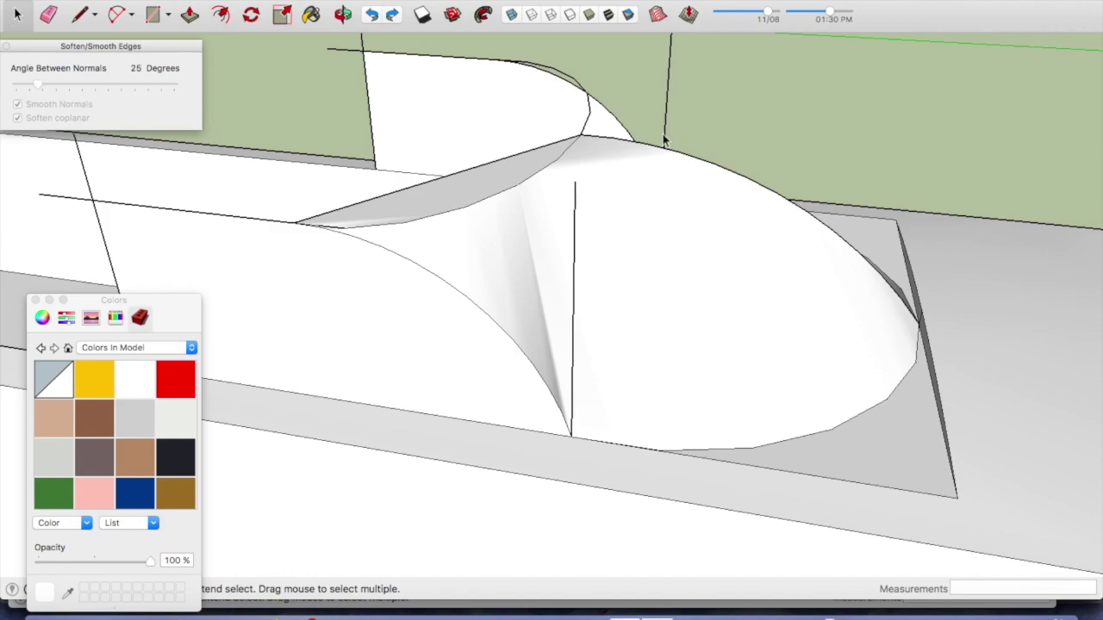
pyautogui.press('e')
pyautogui.moveTo(517, 150); pyautogui.dragTo(520, 155)
# Delete the long upper edge and the thin sliver faces along the seam
pyautogui.press('space')
pyautogui.click(500, 189)
pyautogui.click(480, 188)
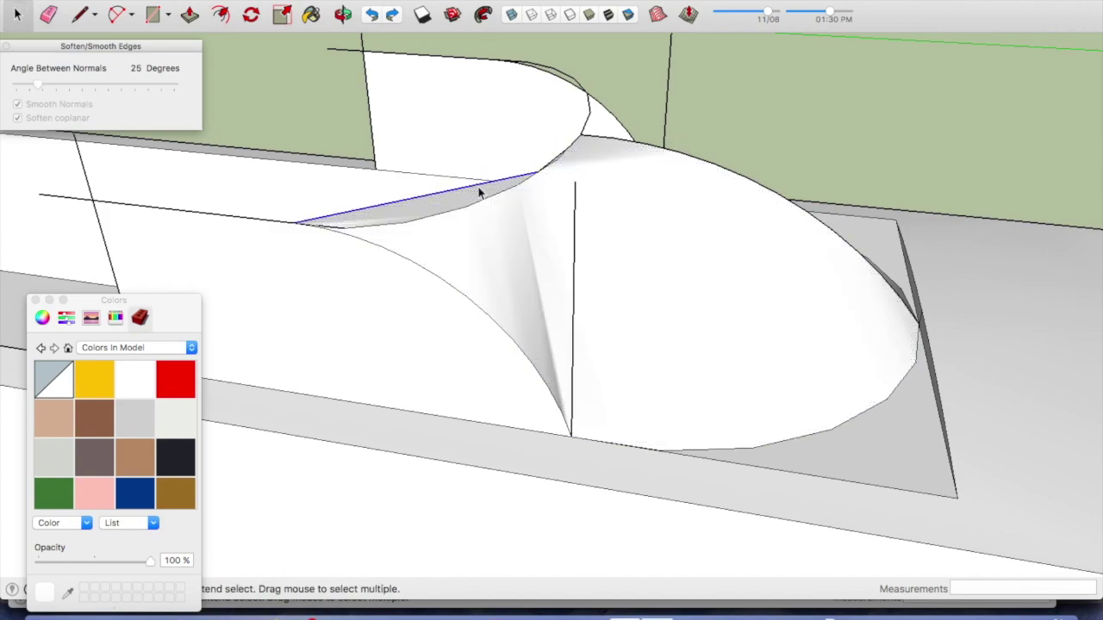
pyautogui.scroll(2, 455, 195)
pyautogui.press('e')
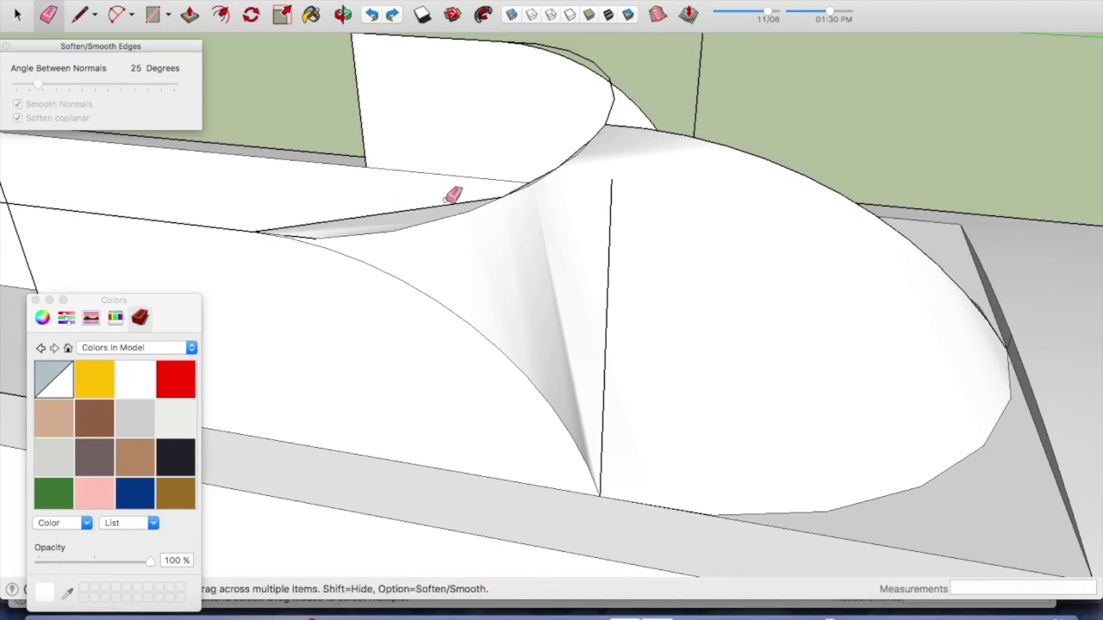
pyautogui.click(428, 211)
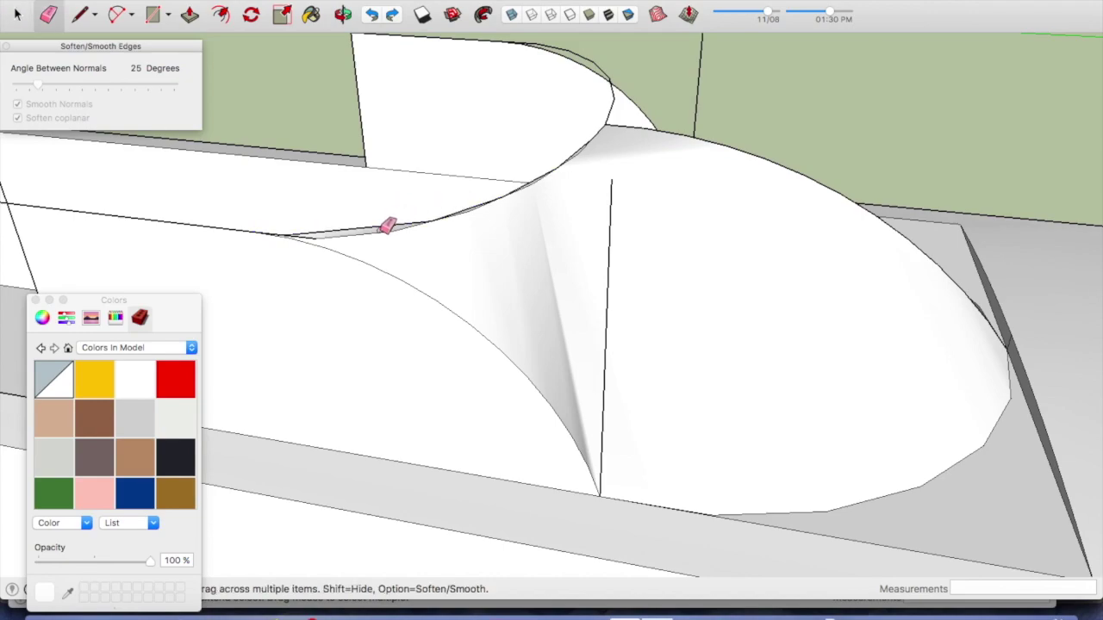
pyautogui.scroll(3, 392, 216)
pyautogui.click(394, 227)
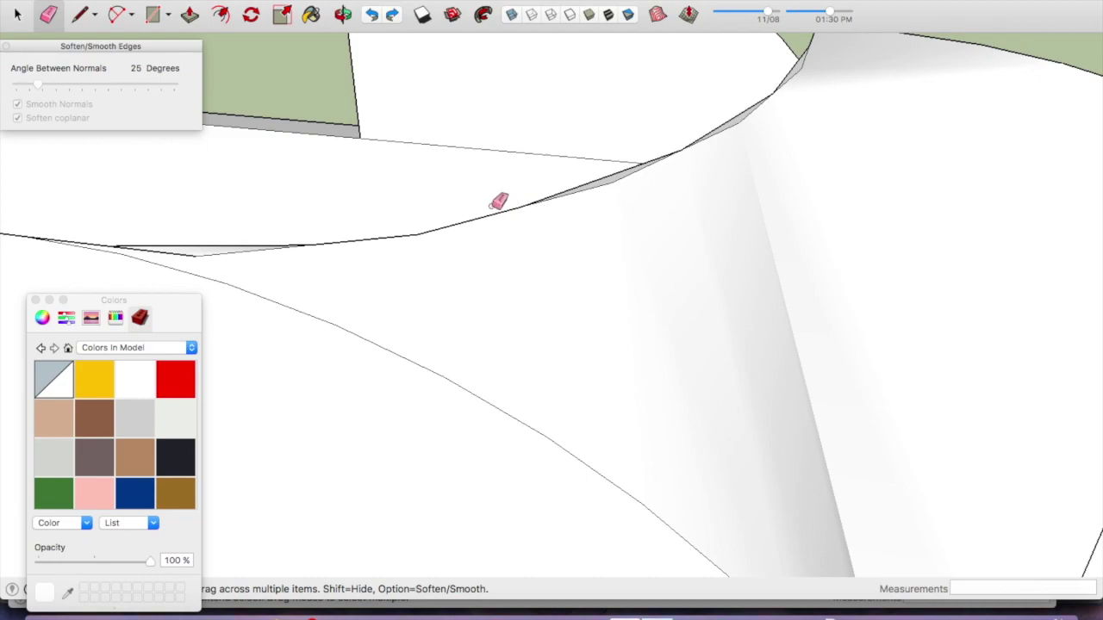
pyautogui.click(594, 183)
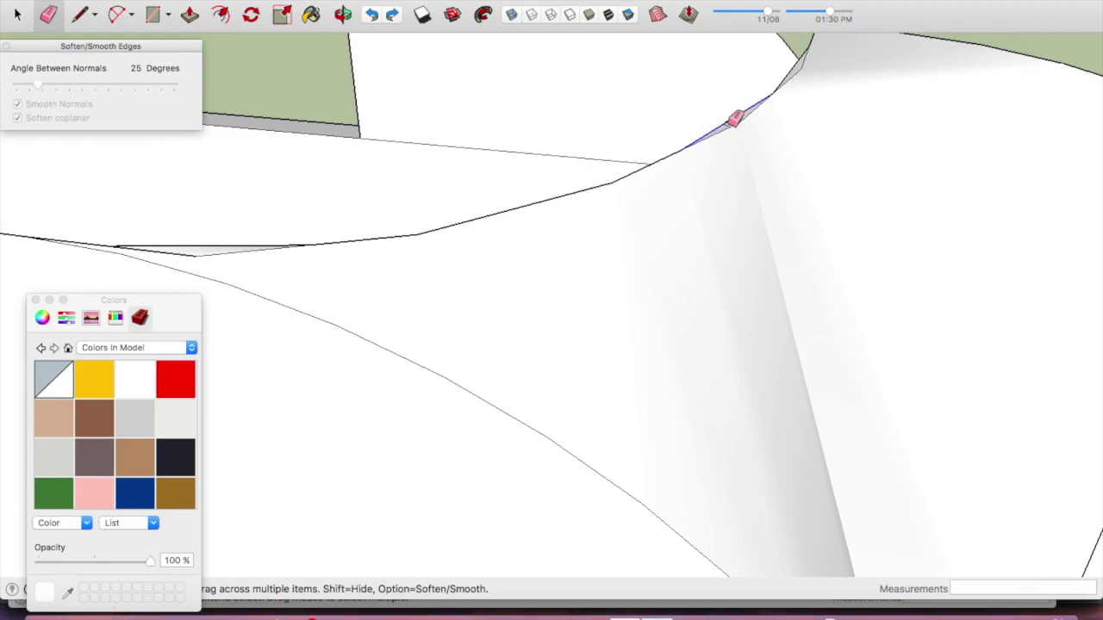
pyautogui.scroll(-2, 693, 184)
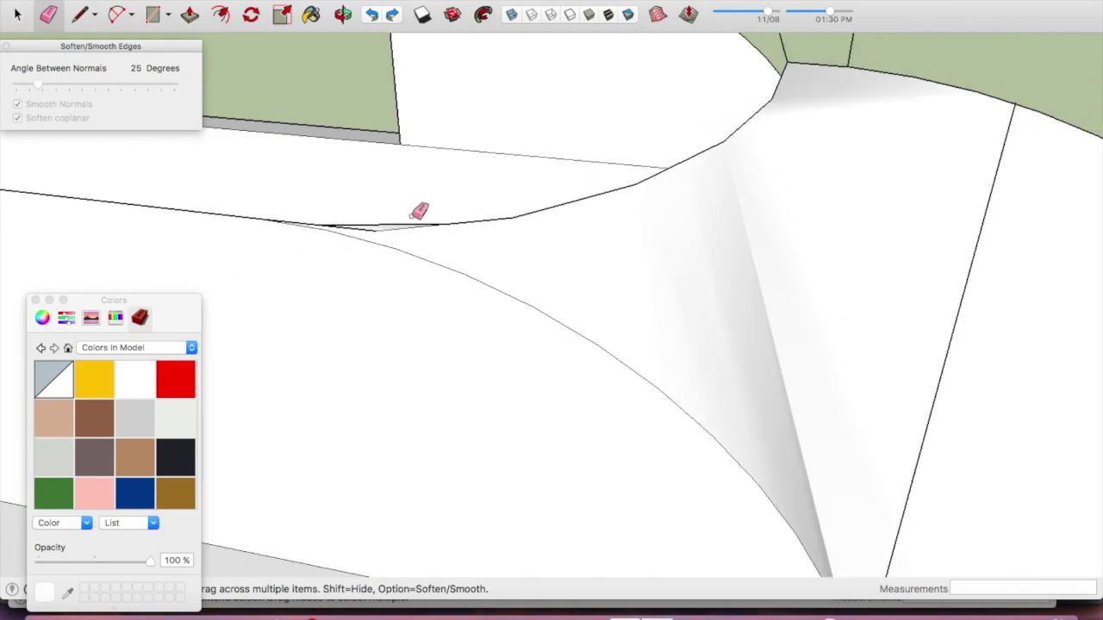
pyautogui.scroll(2, 366, 224)
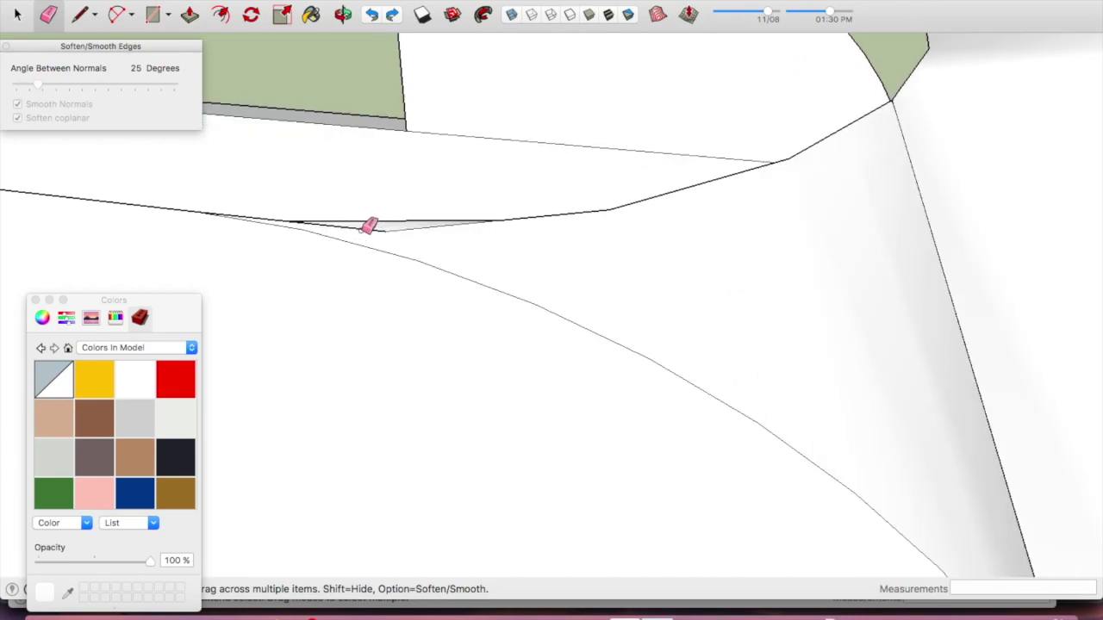
# Close the corner gap with a new edge and soften away its leftover seam
pyautogui.moveTo(360, 229)
pyautogui.mouseDown(button='middle')
pyautogui.moveTo(659, 230)
pyautogui.moveTo(609, 319)
pyautogui.moveTo(623, 284)
pyautogui.moveTo(729, 222)
pyautogui.moveTo(728, 207)
pyautogui.moveTo(746, 242)
pyautogui.mouseUp(button='middle')
pyautogui.press('l')
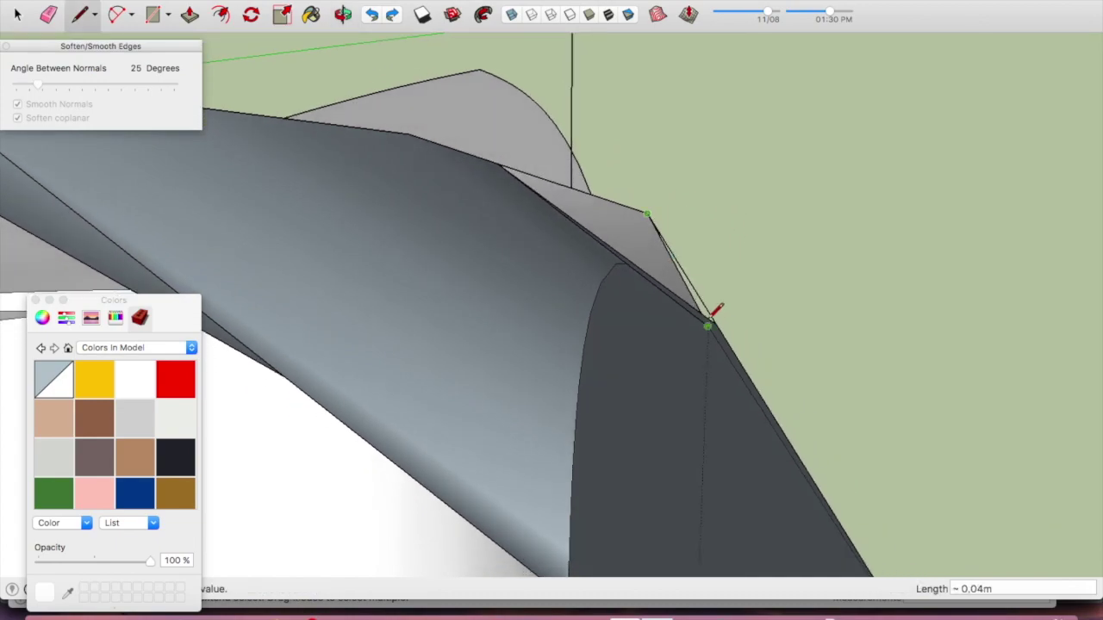
pyautogui.click(715, 321)
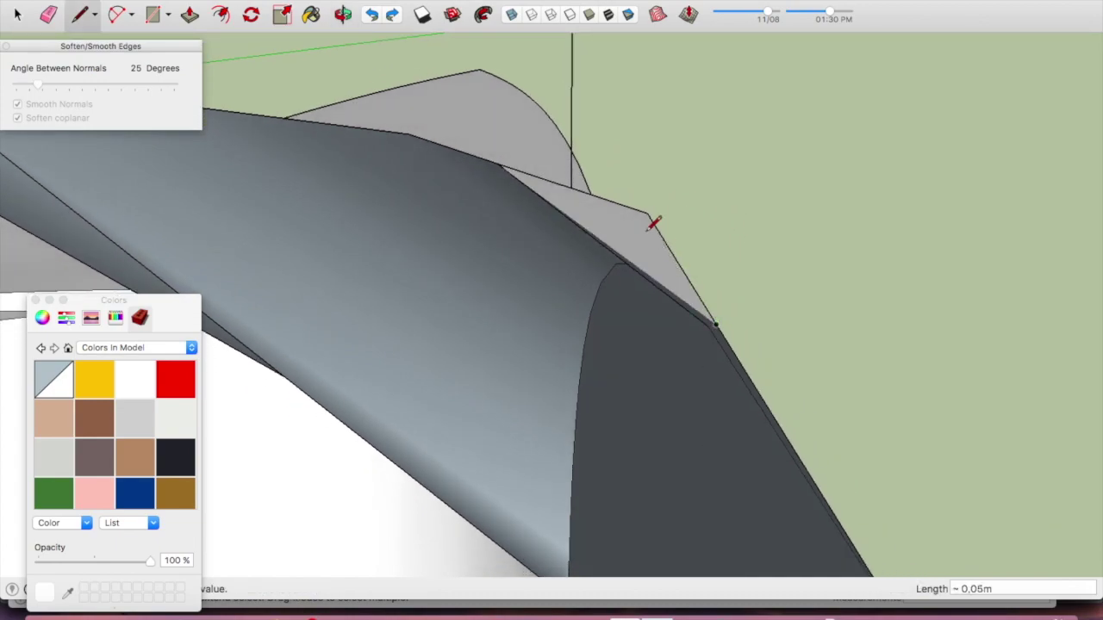
pyautogui.press('e')
pyautogui.keyDown('alt'); pyautogui.click(619, 243); pyautogui.keyUp('alt')
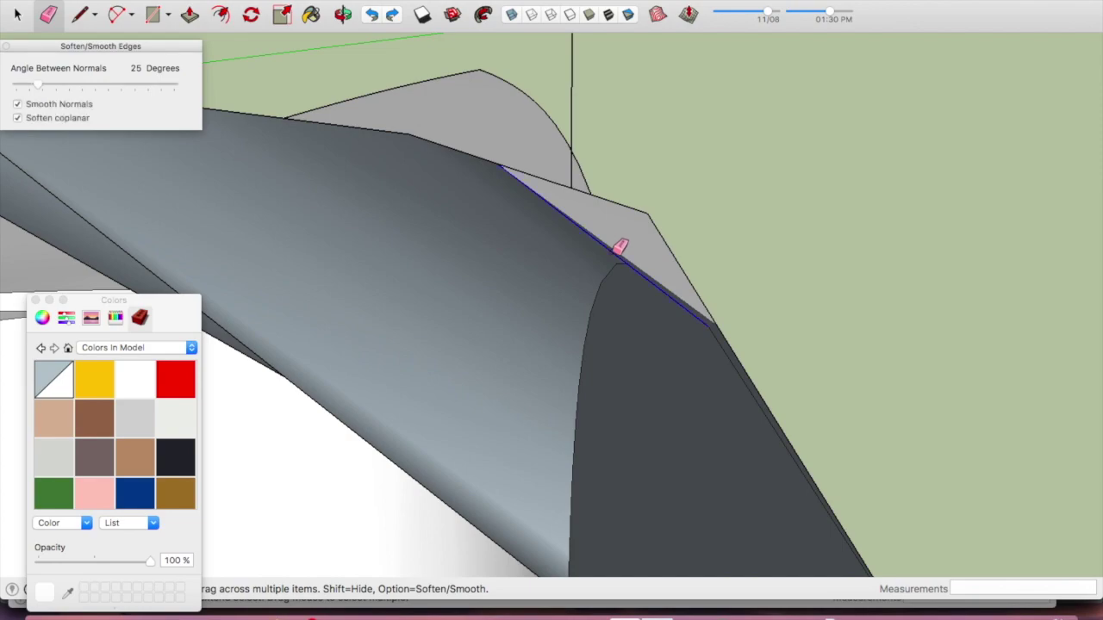
pyautogui.keyDown('alt'); pyautogui.click(619, 245); pyautogui.keyUp('alt')
pyautogui.moveTo(620, 240)
pyautogui.mouseDown(button='middle')
pyautogui.moveTo(567, 267)
pyautogui.moveTo(571, 256)
pyautogui.moveTo(551, 284)
pyautogui.moveTo(455, 256)
pyautogui.moveTo(435, 287)
pyautogui.mouseUp(button='middle')
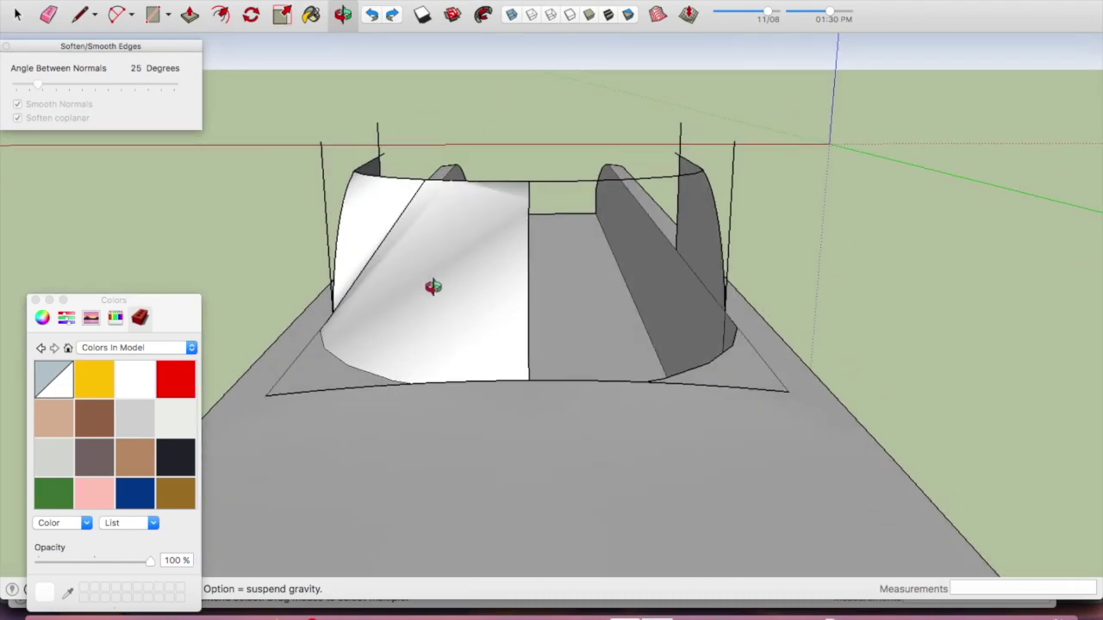
# Copy the left curved windshield face, mirror it, and place it on the cockpit's right side
pyautogui.press('space')
pyautogui.click(475, 290)
pyautogui.scroll(-2, 462, 301)
pyautogui.press('super+c')
pyautogui.press('super+v')
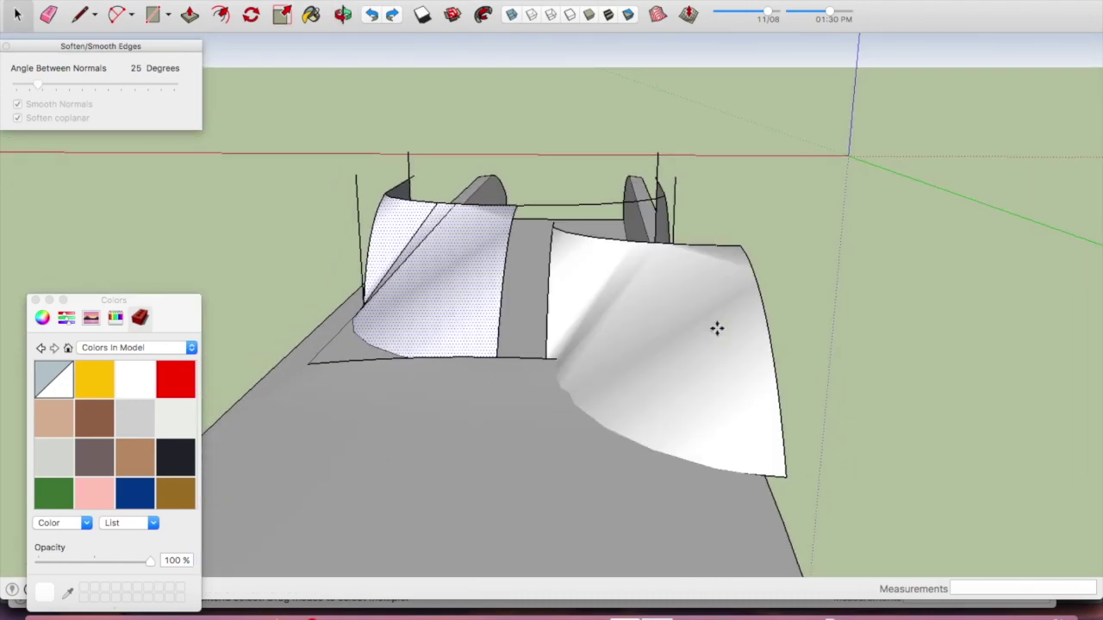
pyautogui.click(847, 266)
pyautogui.rightClick(846, 269)
pyautogui.moveTo(886, 432)
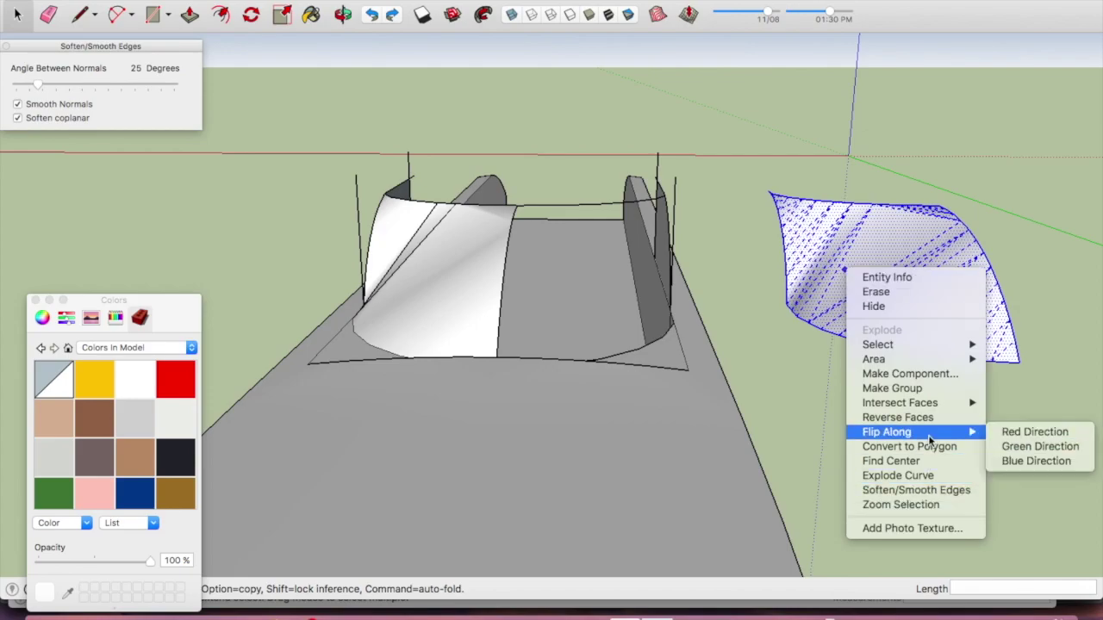
pyautogui.click(1004, 432)
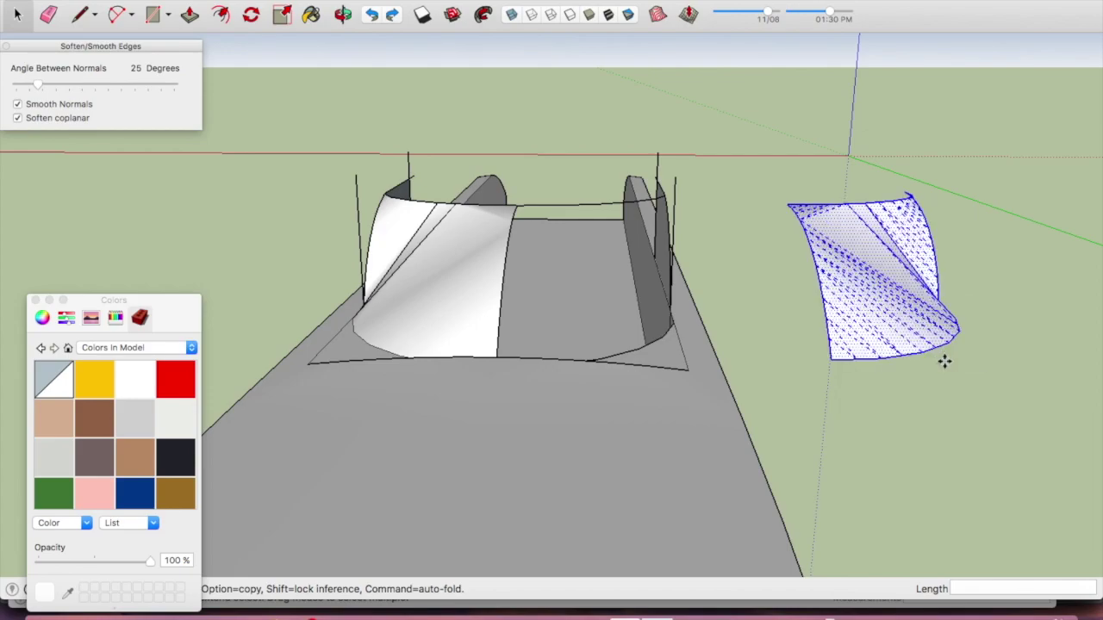
pyautogui.click(832, 360)
pyautogui.scroll(3, 509, 373)
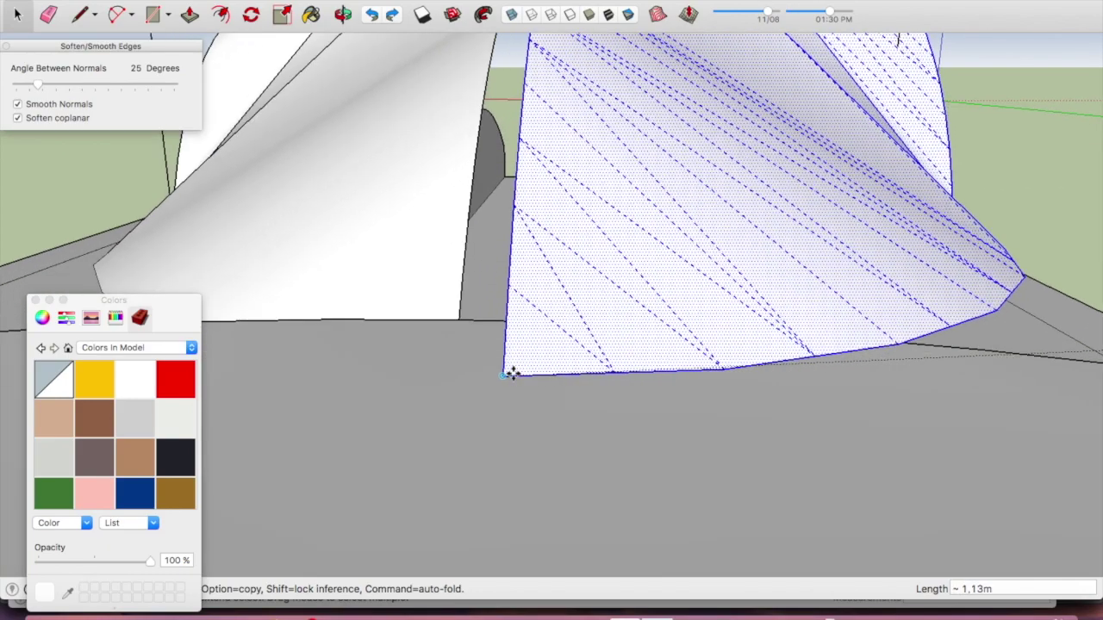
pyautogui.scroll(3, 511, 373)
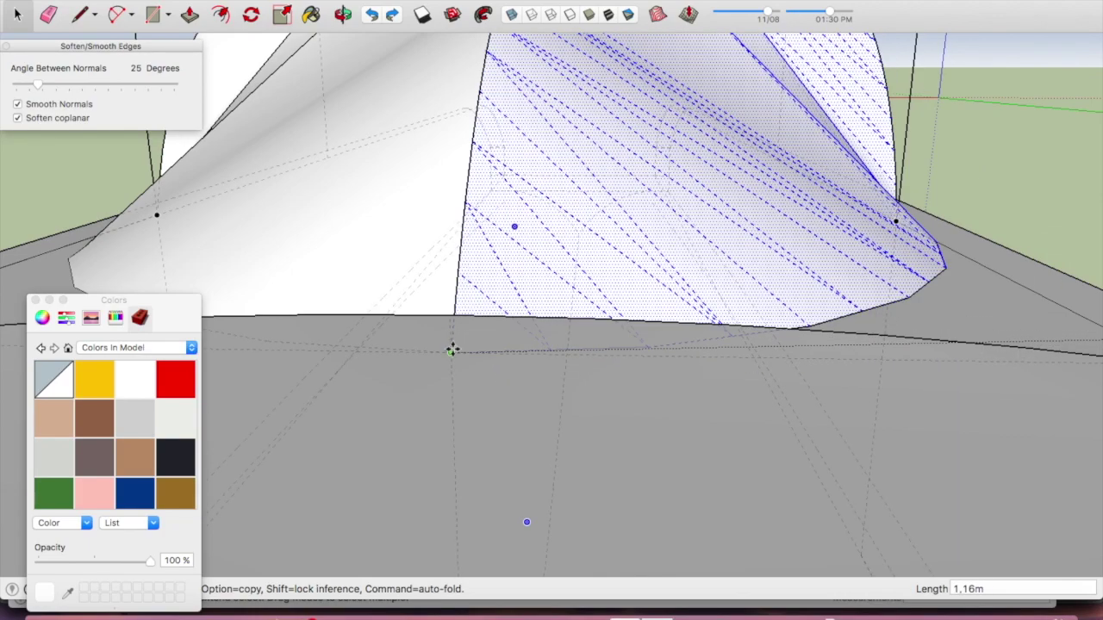
pyautogui.click(551, 330)
# Orbit around the boat to view the cabin's far side with the Eraser ready
pyautogui.press('space')
pyautogui.scroll(-5, 786, 268)
pyautogui.click(786, 268)
pyautogui.moveTo(554, 278)
pyautogui.mouseDown(button='middle')
pyautogui.moveTo(546, 307)
pyautogui.moveTo(766, 333)
pyautogui.mouseUp(button='middle')
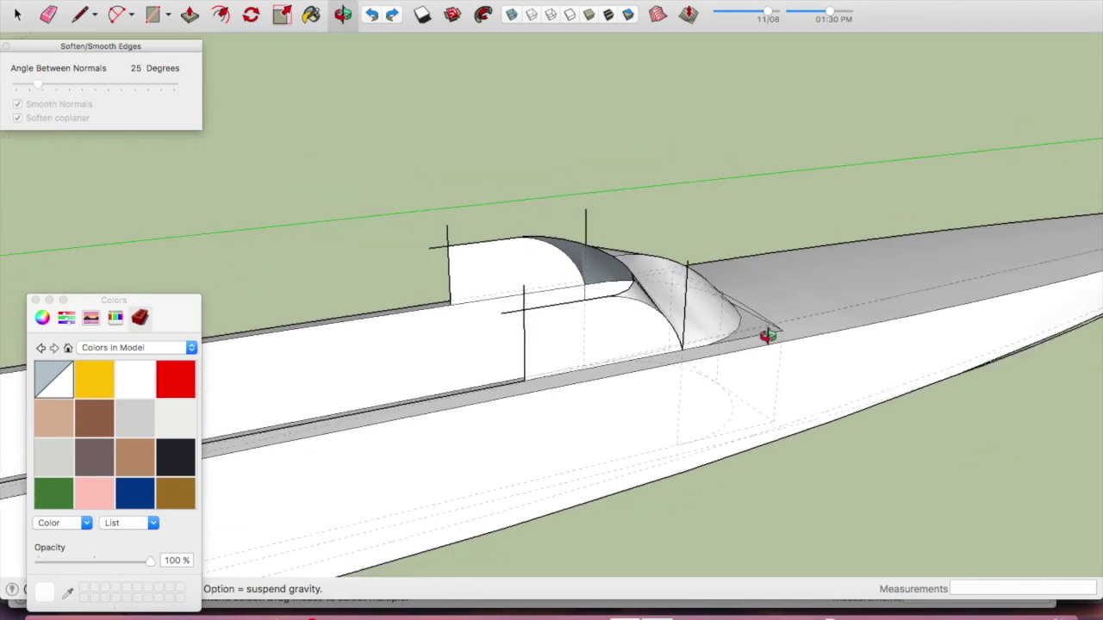
pyautogui.scroll(-3, 735, 191)
pyautogui.scroll(3, 655, 318)
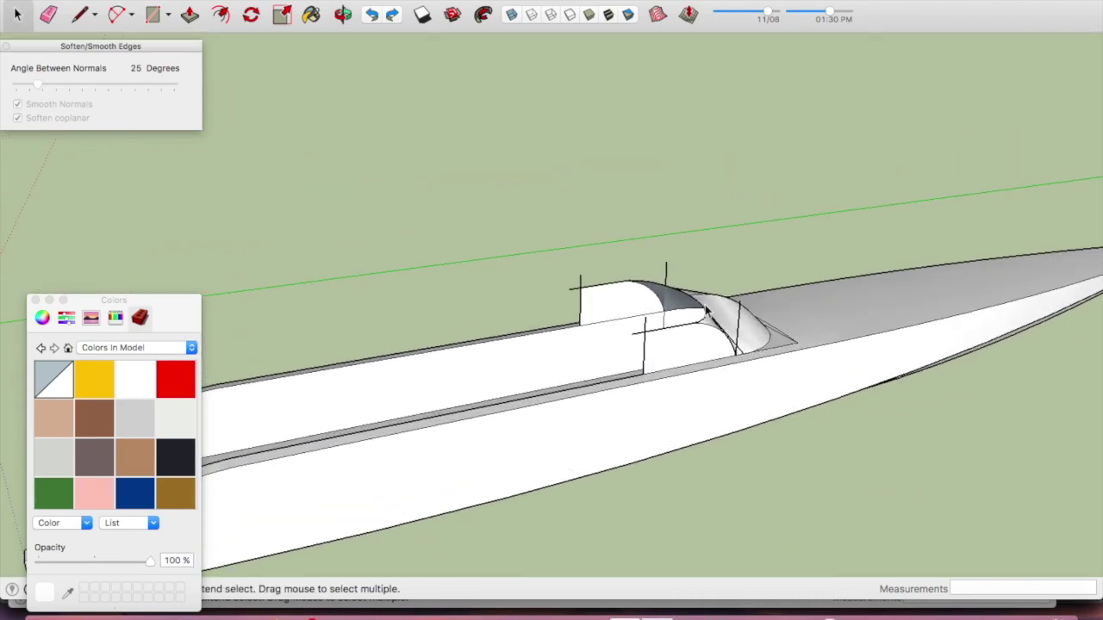
pyautogui.press('e')
pyautogui.scroll(2, 648, 320)
pyautogui.scroll(2, 628, 344)
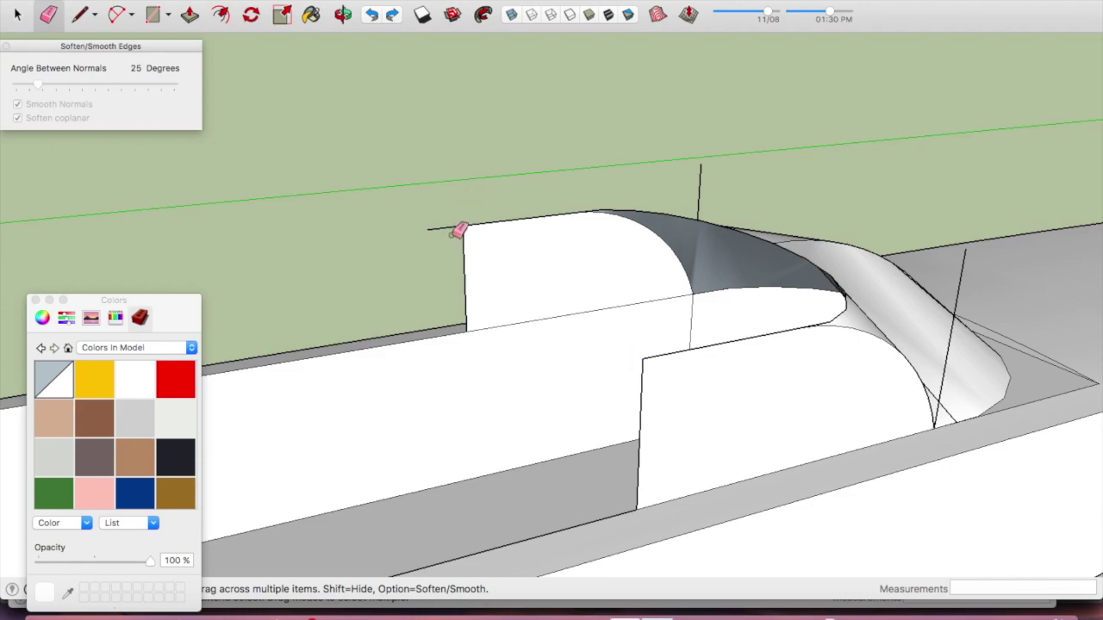
pyautogui.scroll(-3, 515, 262)
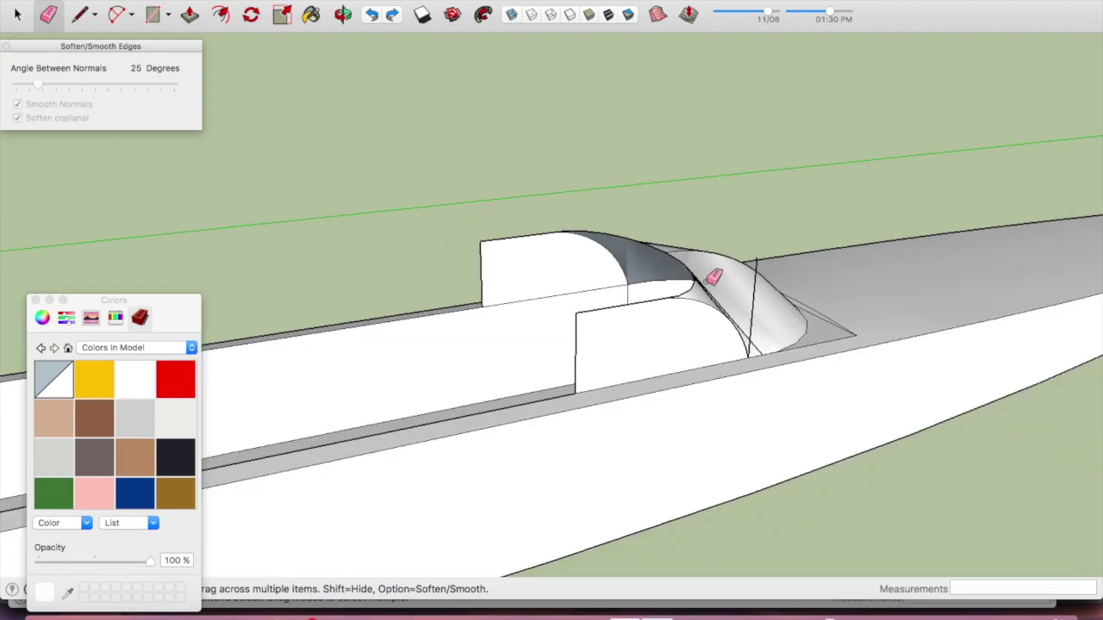
pyautogui.scroll(1, 767, 283)
pyautogui.scroll(3, 750, 270)
pyautogui.moveTo(755, 271)
pyautogui.mouseDown(button='middle')
pyautogui.moveTo(477, 316)
pyautogui.moveTo(473, 285)
pyautogui.moveTo(435, 346)
pyautogui.moveTo(401, 310)
pyautogui.moveTo(500, 301)
pyautogui.moveTo(482, 295)
pyautogui.moveTo(566, 248)
pyautogui.mouseUp(button='middle')
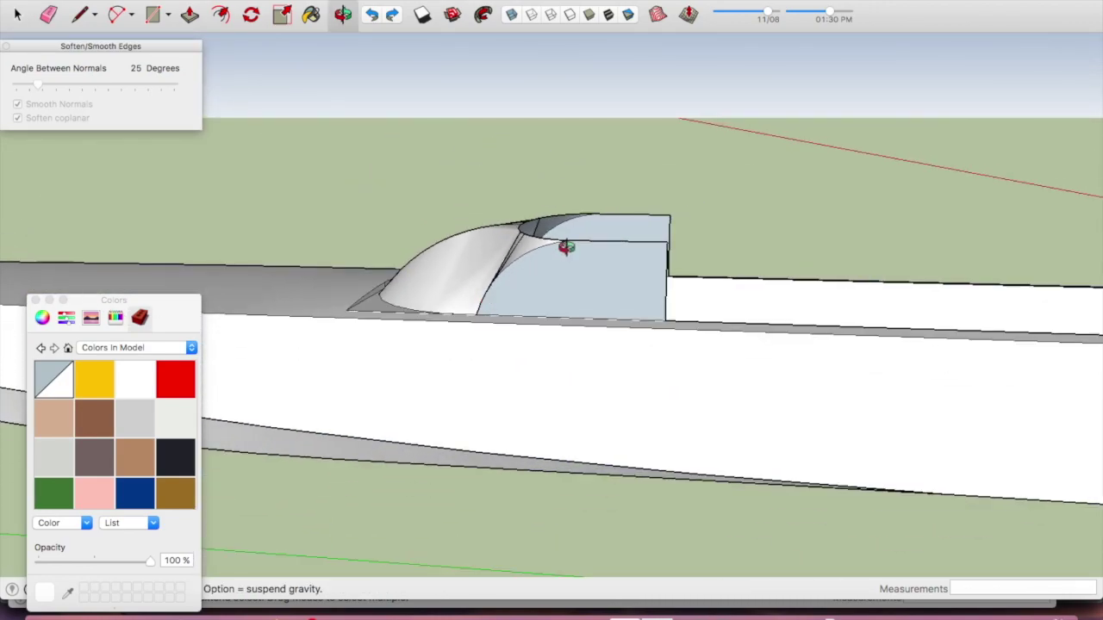
# Draw a 2-Point Arc from the cabin's rear top corner down to the hull deck
pyautogui.press('a')
pyautogui.click(623, 241)
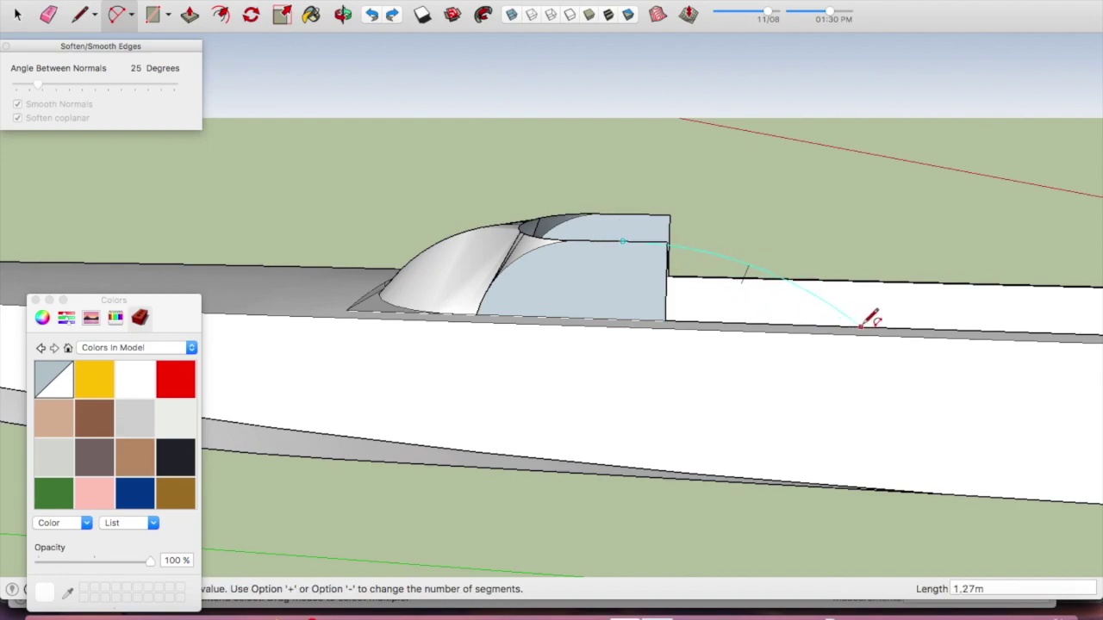
pyautogui.scroll(-3, 895, 323)
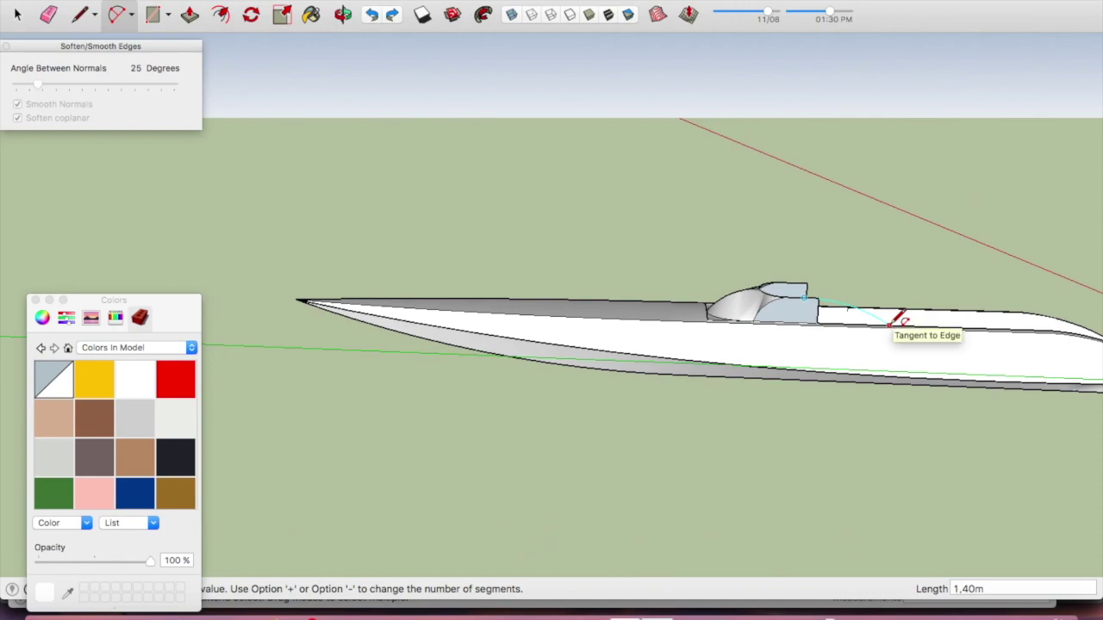
pyautogui.scroll(2, 896, 321)
pyautogui.scroll(2, 897, 320)
pyautogui.click(896, 320)
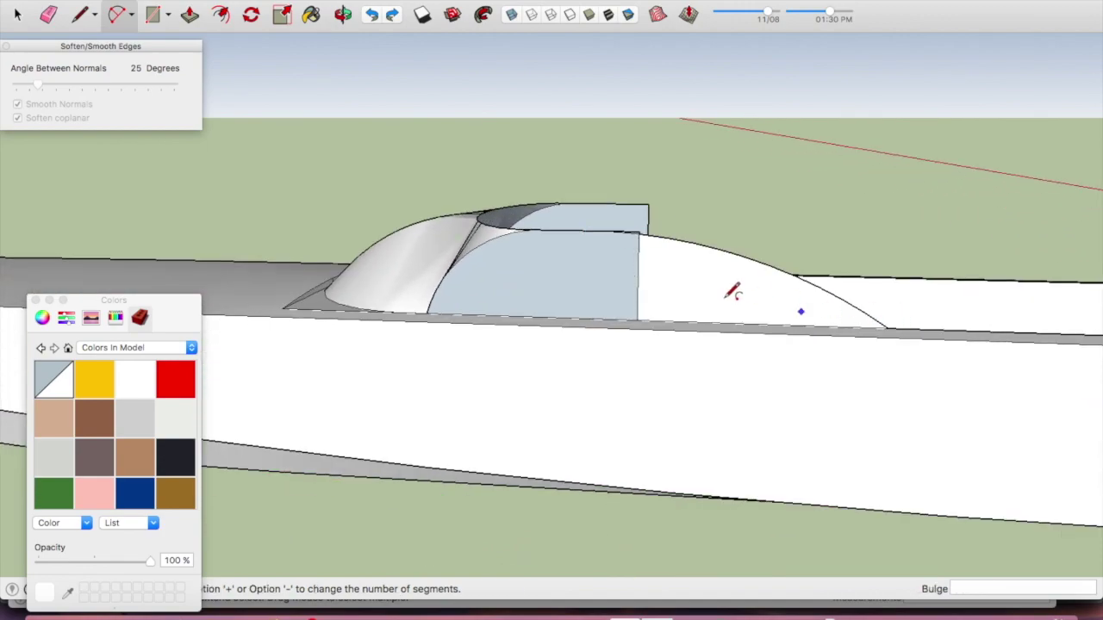
# Select the new curved face, try moving it beside the cabin, then undo the moves
pyautogui.press('space')
pyautogui.click(697, 282)
pyautogui.scroll(3, 633, 251)
pyautogui.press('e')
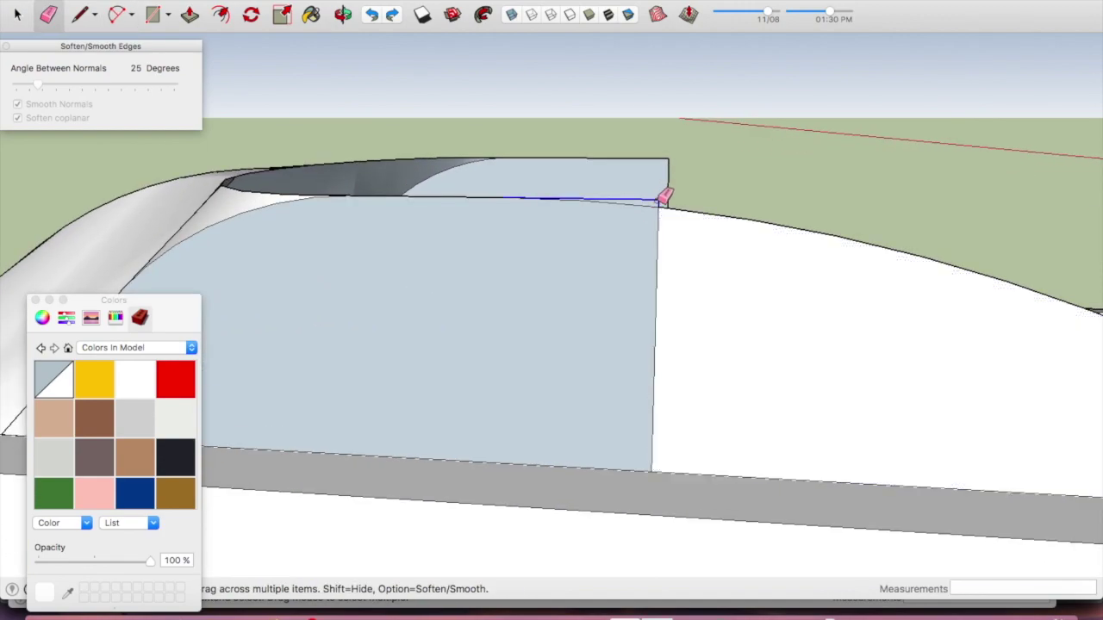
pyautogui.press('space')
pyautogui.scroll(-2, 655, 267)
pyautogui.scroll(-1, 655, 267)
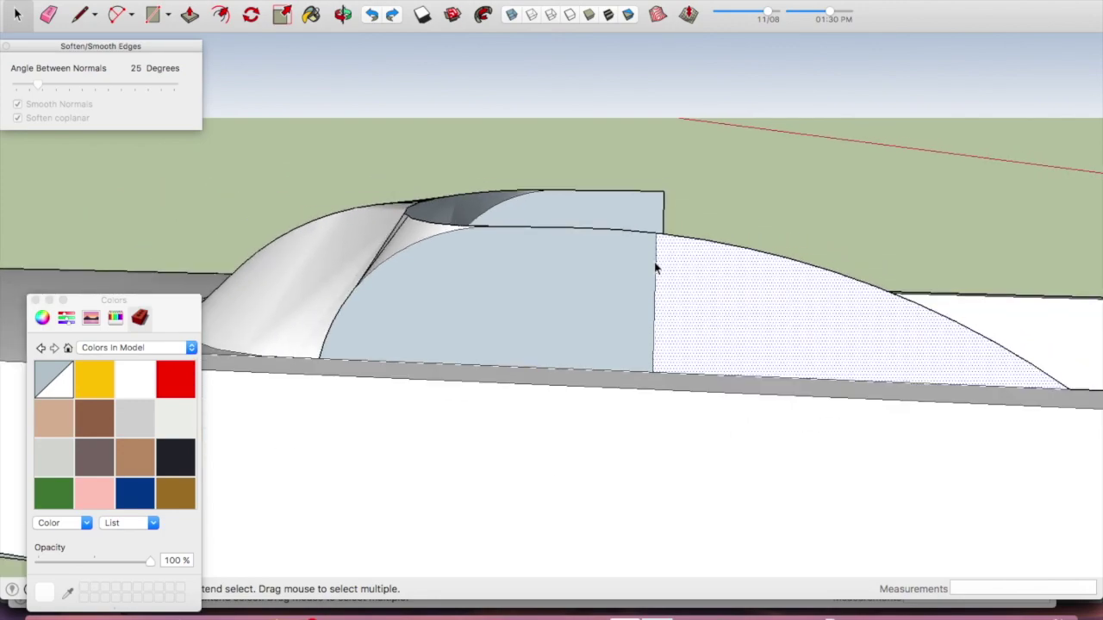
pyautogui.press('m')
pyautogui.moveTo(653, 261); pyautogui.dragTo(684, 261, button='middle')
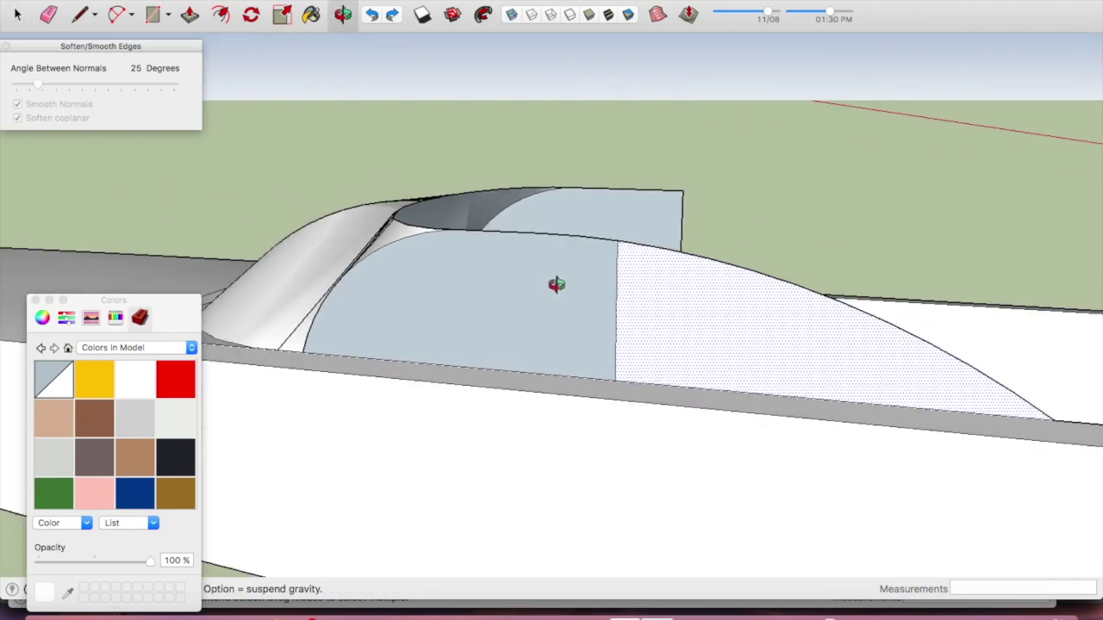
pyautogui.click(730, 274)
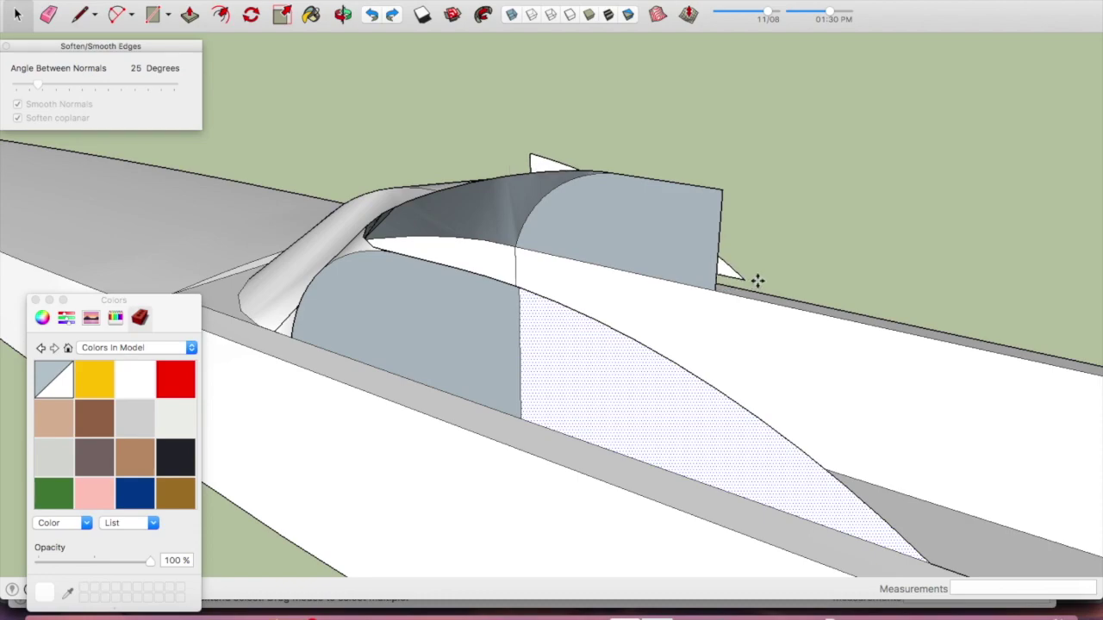
pyautogui.click(1053, 287)
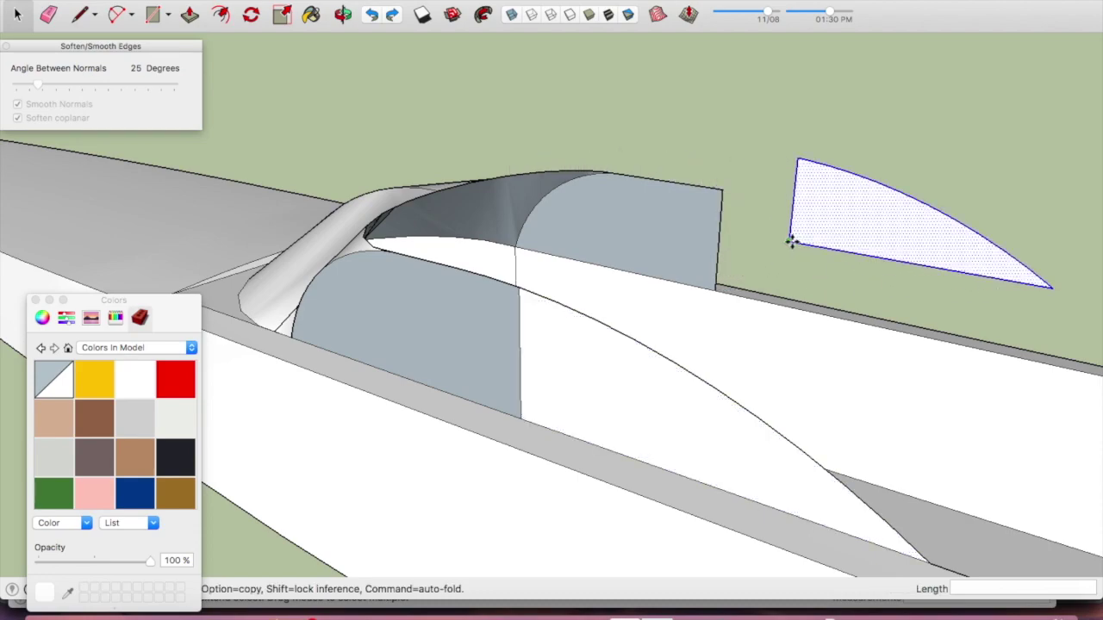
pyautogui.click(791, 242)
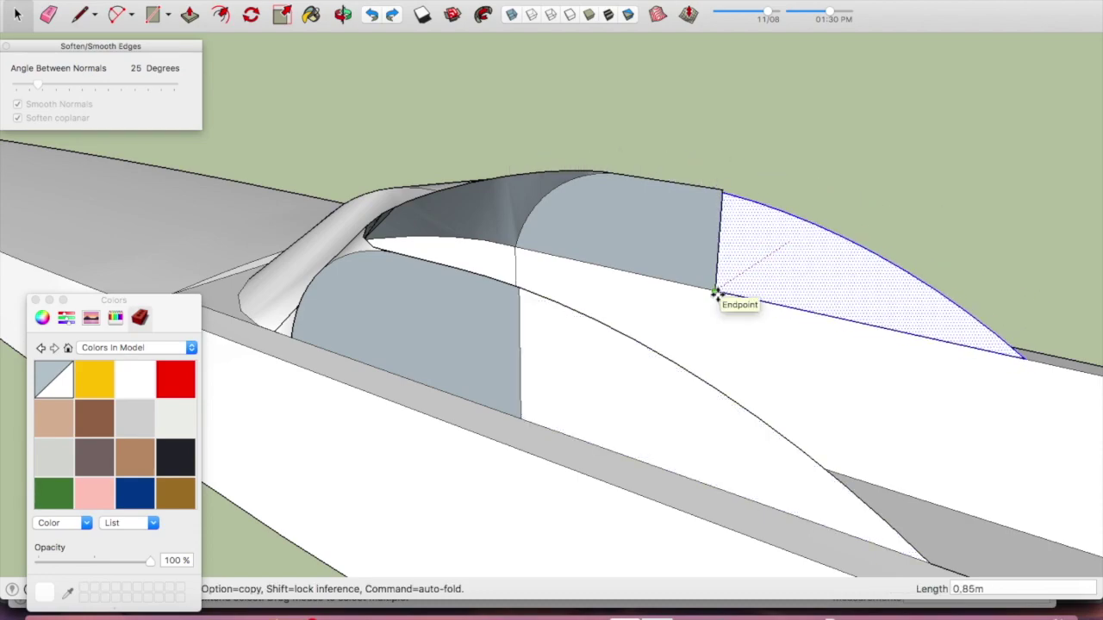
pyautogui.click(778, 242)
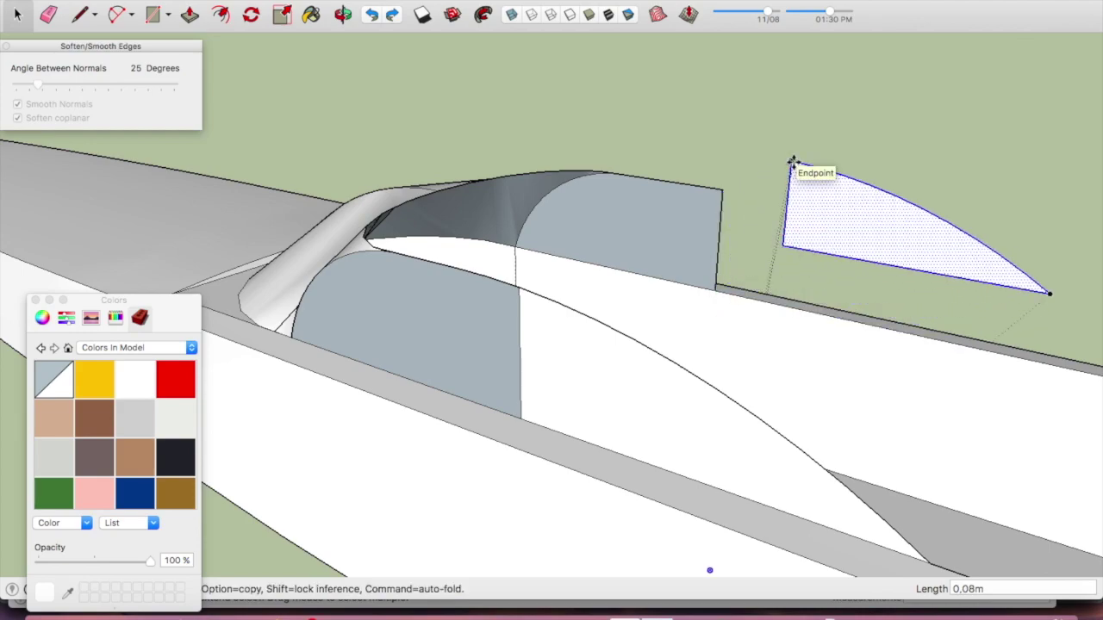
pyautogui.press('Delete')
pyautogui.press('space')
# Copy the curved face and its top edge against the far cabin wall's window
pyautogui.click(556, 328)
pyautogui.scroll(2, 526, 311)
pyautogui.scroll(2, 513, 289)
pyautogui.keyDown('shift'); pyautogui.click(508, 270); pyautogui.keyUp('shift')
pyautogui.scroll(-2, 534, 308)
pyautogui.press('m')
pyautogui.press('alt')
pyautogui.click(745, 291)
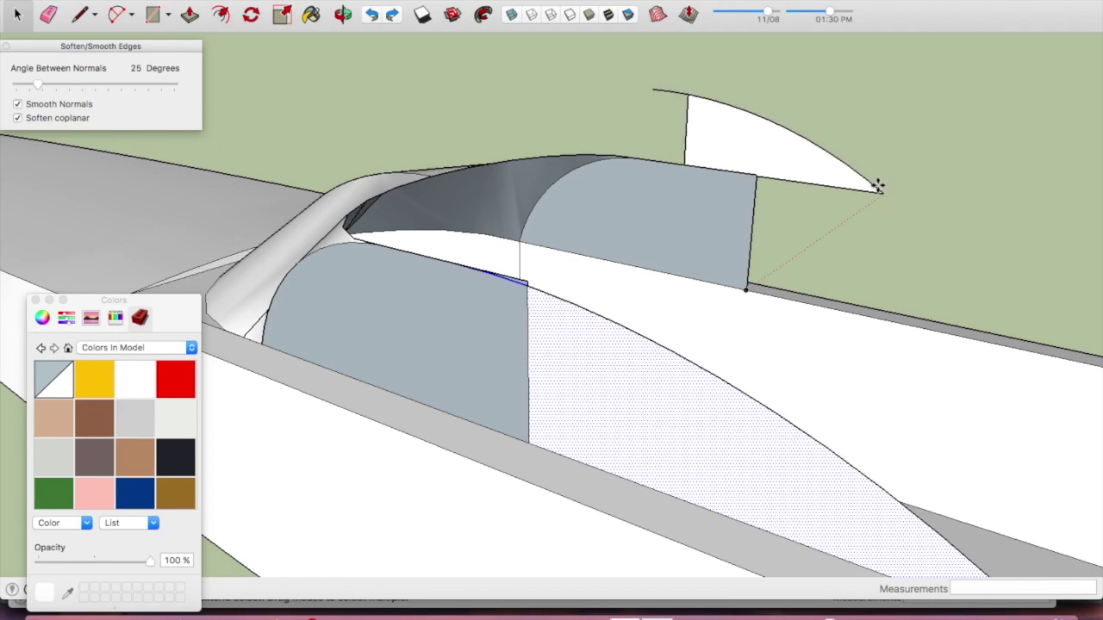
pyautogui.scroll(-2, 877, 187)
pyautogui.click(965, 400)
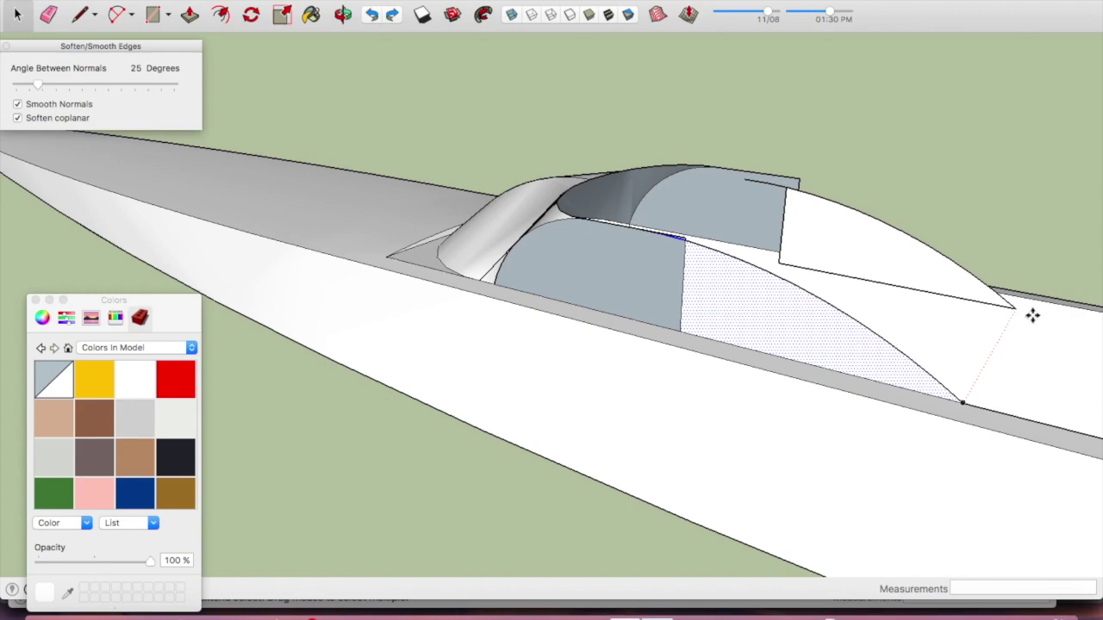
pyautogui.click(1023, 298)
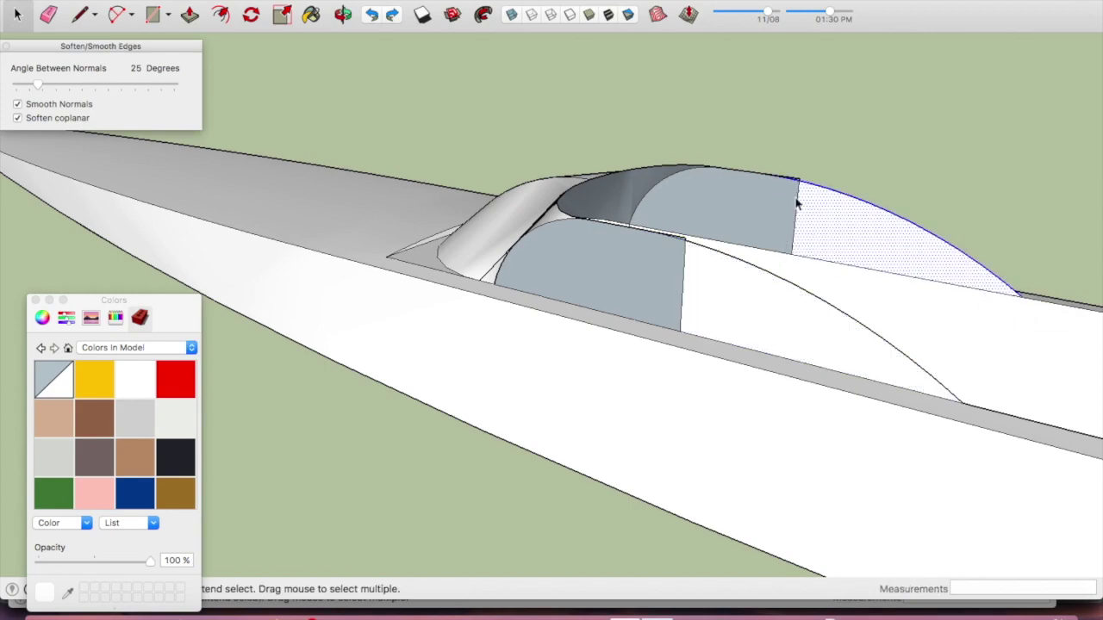
# Erase the seams between each window face and its adjoining curved side face
pyautogui.scroll(5, 795, 197)
pyautogui.press('e')
pyautogui.moveTo(812, 143); pyautogui.dragTo(822, 118)
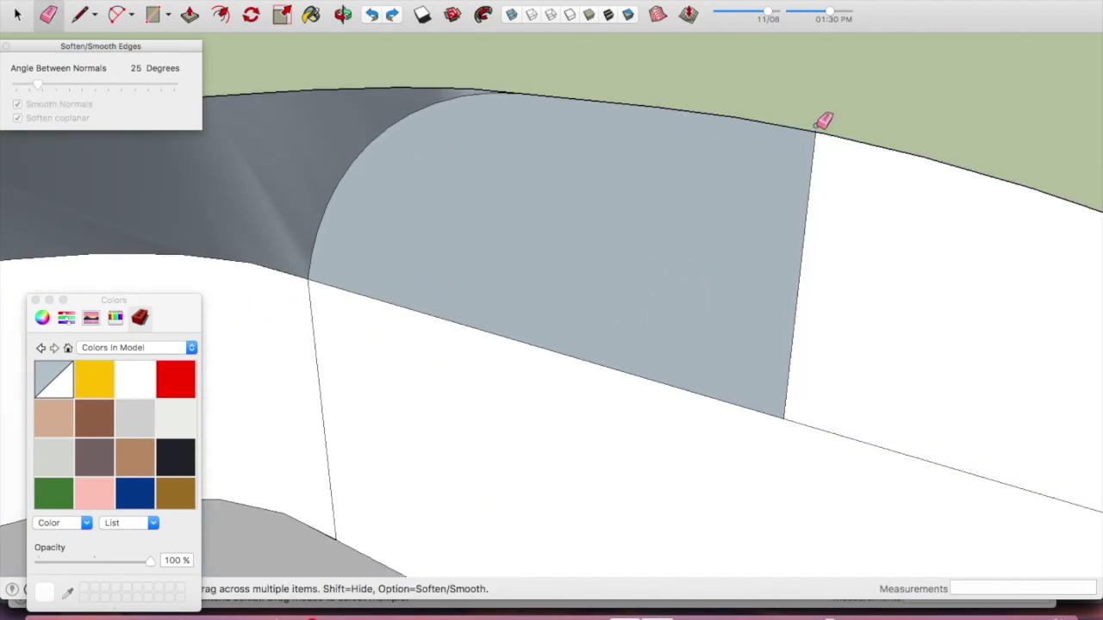
pyautogui.scroll(-3, 816, 177)
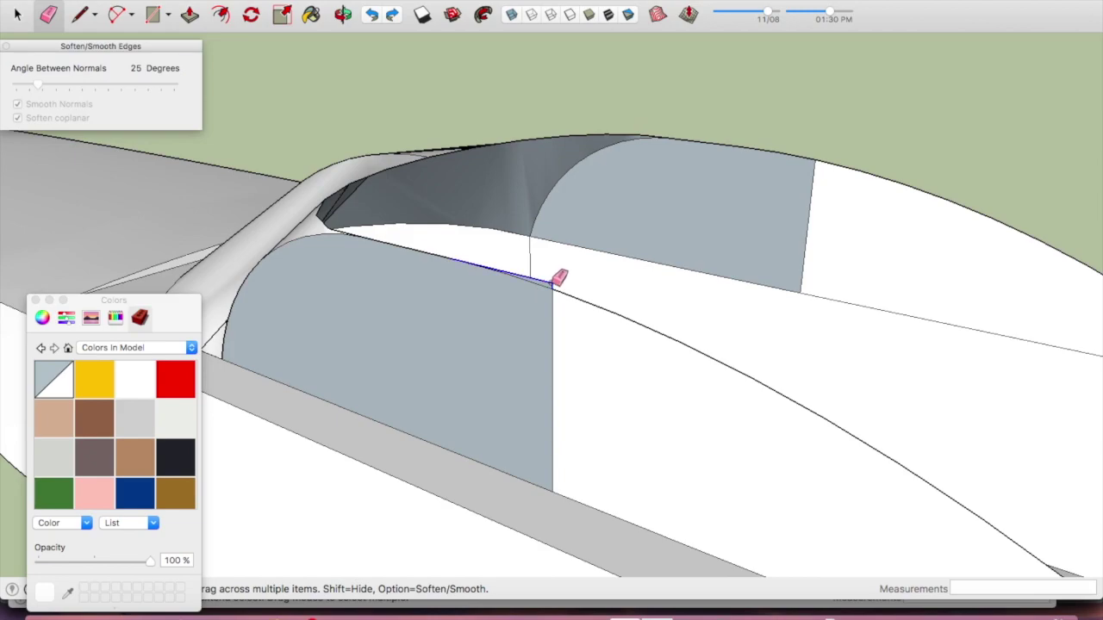
pyautogui.keyDown('alt'); pyautogui.click(551, 323); pyautogui.keyUp('alt')
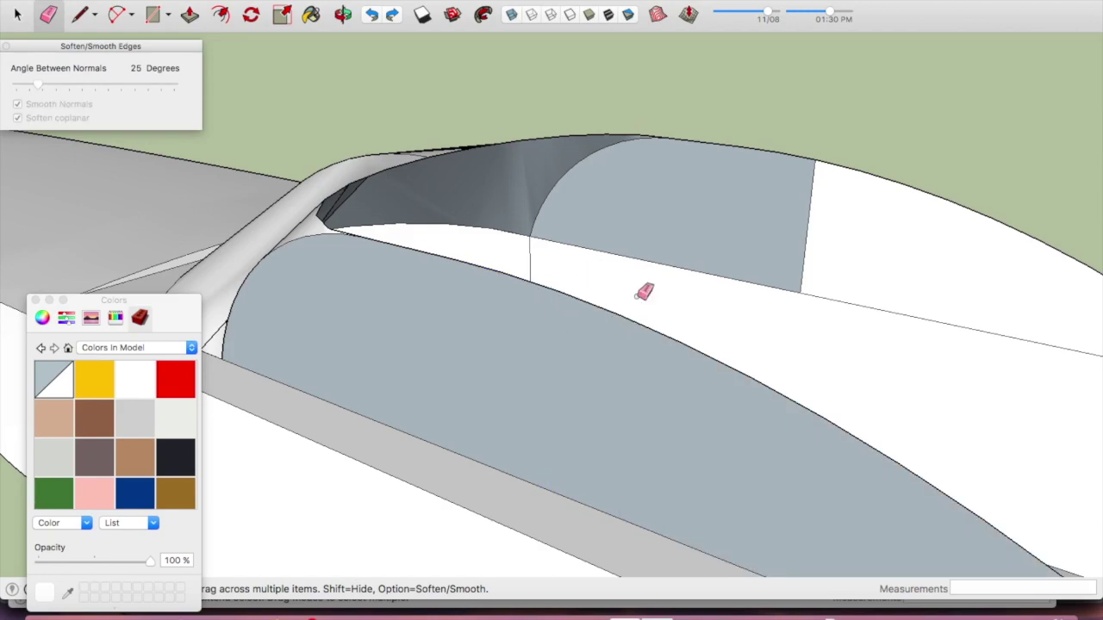
pyautogui.keyDown('alt'); pyautogui.click(808, 216); pyautogui.keyUp('alt')
pyautogui.scroll(-3, 724, 230)
# Orbit and zoom around the hull to inspect the curved cabin canopy
pyautogui.moveTo(718, 231)
pyautogui.mouseDown(button='middle')
pyautogui.moveTo(586, 256)
pyautogui.moveTo(795, 274)
pyautogui.moveTo(847, 253)
pyautogui.moveTo(732, 239)
pyautogui.moveTo(670, 178)
pyautogui.mouseUp(button='middle')
pyautogui.scroll(3, 680, 253)
pyautogui.scroll(2, 614, 220)
pyautogui.moveTo(614, 221)
pyautogui.mouseDown(button='middle')
pyautogui.moveTo(596, 98)
pyautogui.moveTo(692, 194)
pyautogui.moveTo(861, 225)
pyautogui.moveTo(797, 165)
pyautogui.moveTo(825, 158)
pyautogui.moveTo(666, 167)
pyautogui.mouseUp(button='middle')
pyautogui.scroll(-5, 677, 163)
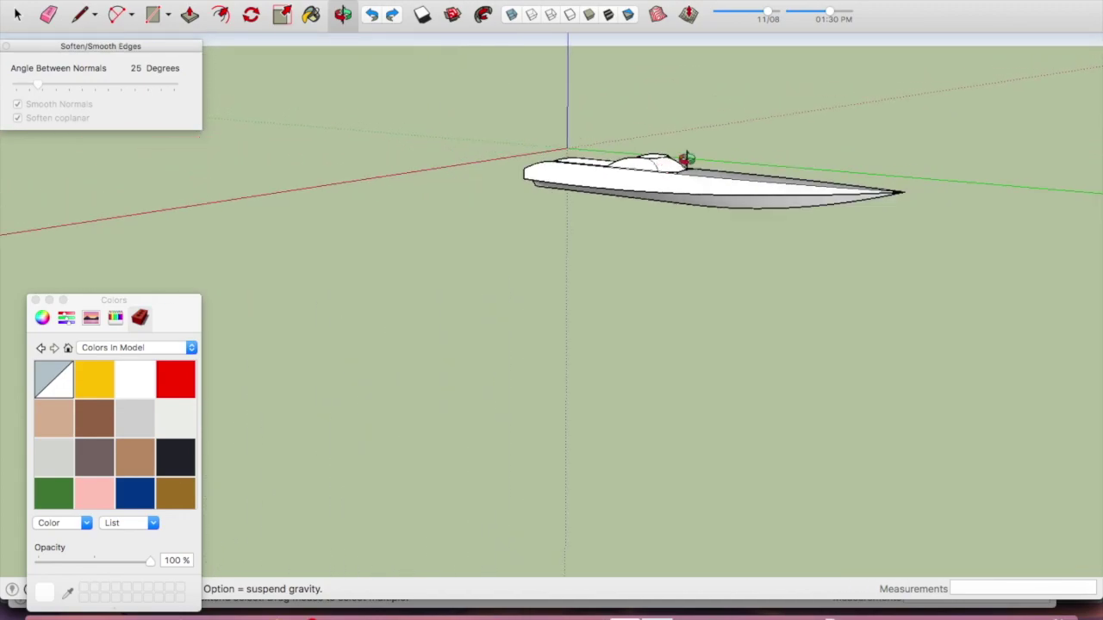
pyautogui.scroll(3, 679, 164)
pyautogui.scroll(3, 660, 164)
pyautogui.scroll(2, 594, 187)
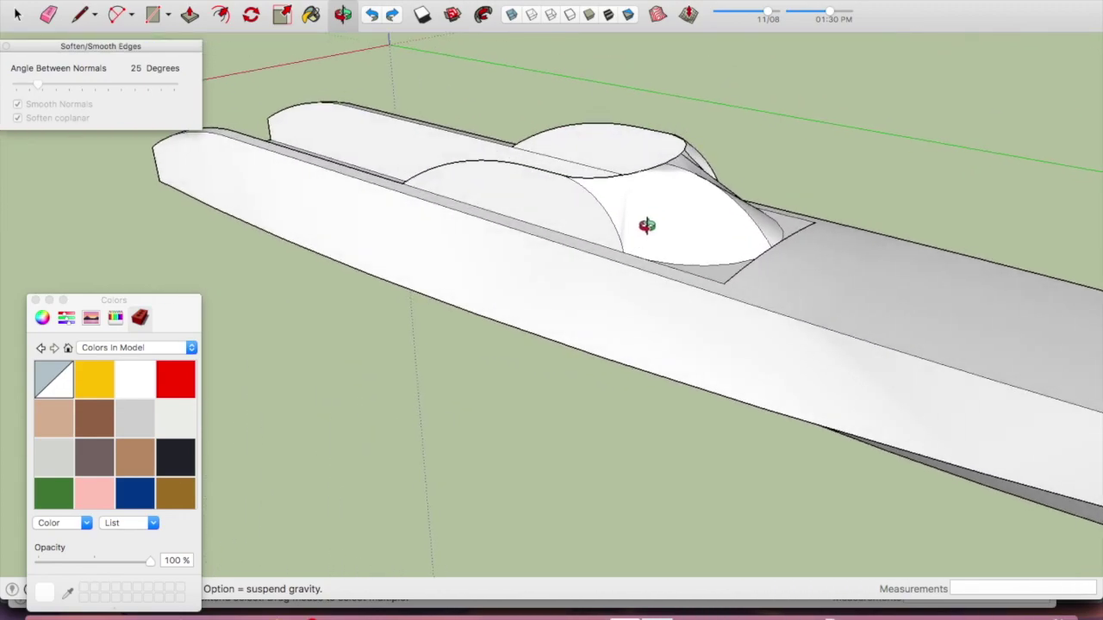
pyautogui.scroll(5, 810, 259)
pyautogui.moveTo(913, 256)
pyautogui.mouseDown(button='middle')
pyautogui.moveTo(812, 264)
pyautogui.moveTo(876, 179)
pyautogui.moveTo(807, 177)
pyautogui.moveTo(889, 129)
pyautogui.moveTo(953, 143)
pyautogui.moveTo(865, 183)
pyautogui.moveTo(899, 184)
pyautogui.moveTo(928, 147)
pyautogui.moveTo(853, 180)
pyautogui.moveTo(670, 189)
pyautogui.moveTo(667, 240)
pyautogui.moveTo(505, 221)
pyautogui.moveTo(594, 221)
pyautogui.moveTo(547, 227)
pyautogui.moveTo(552, 288)
pyautogui.moveTo(387, 288)
pyautogui.mouseUp(button='middle')
pyautogui.scroll(-2, 670, 189)
pyautogui.scroll(3, 545, 225)
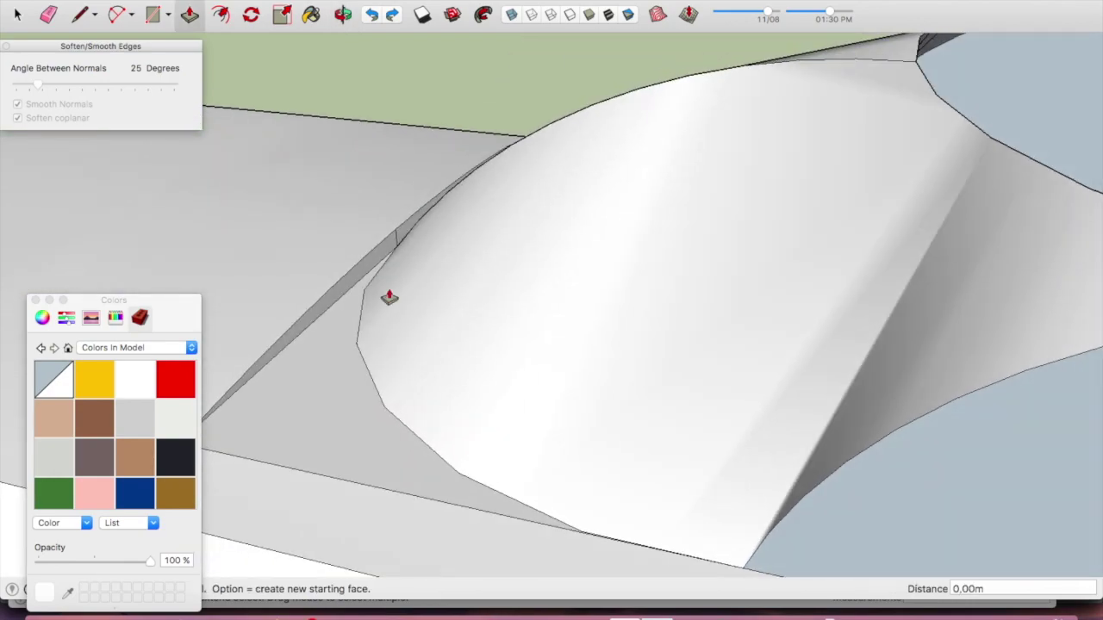
# Push the curved canopy face inward to the chosen depth
pyautogui.moveTo(352, 280); pyautogui.dragTo(390, 286)
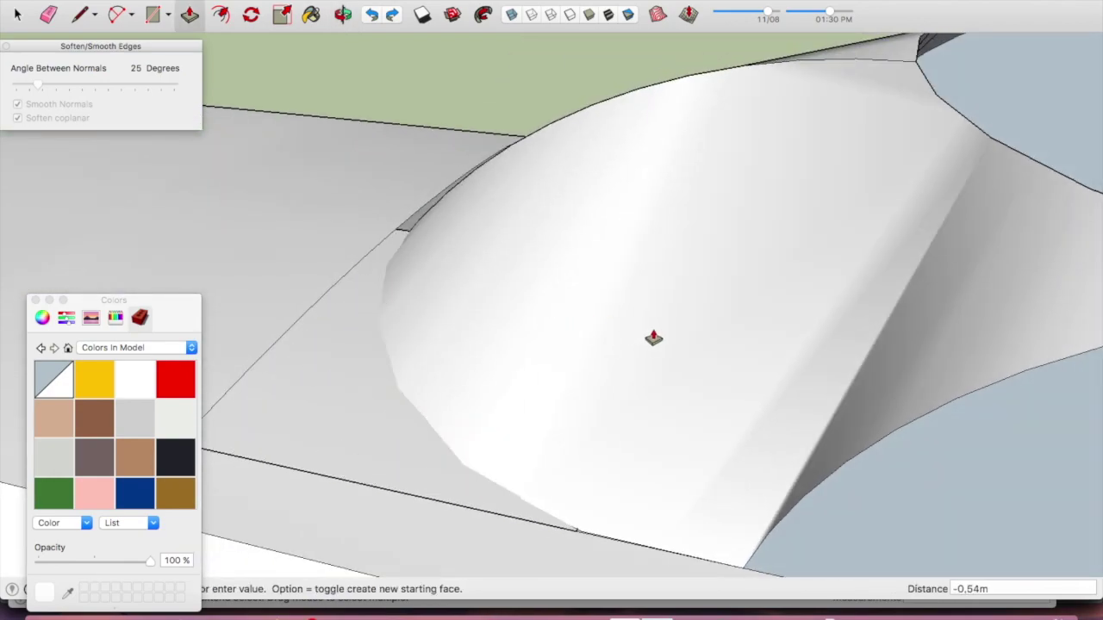
pyautogui.scroll(-3, 653, 337)
pyautogui.click(694, 433)
pyautogui.scroll(3, 530, 272)
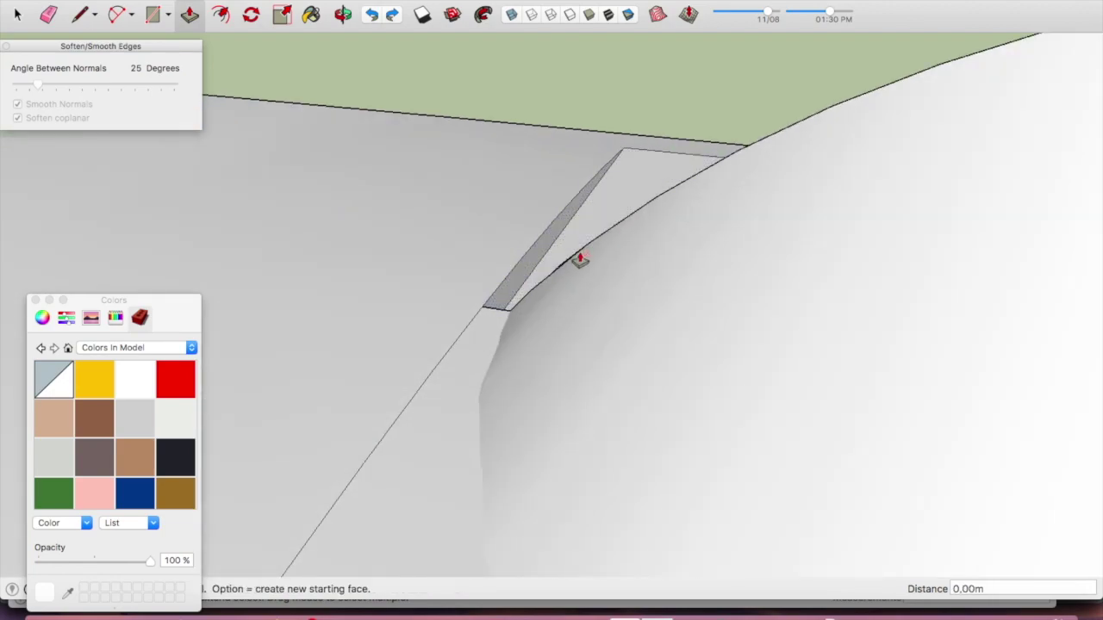
pyautogui.scroll(-2, 580, 259)
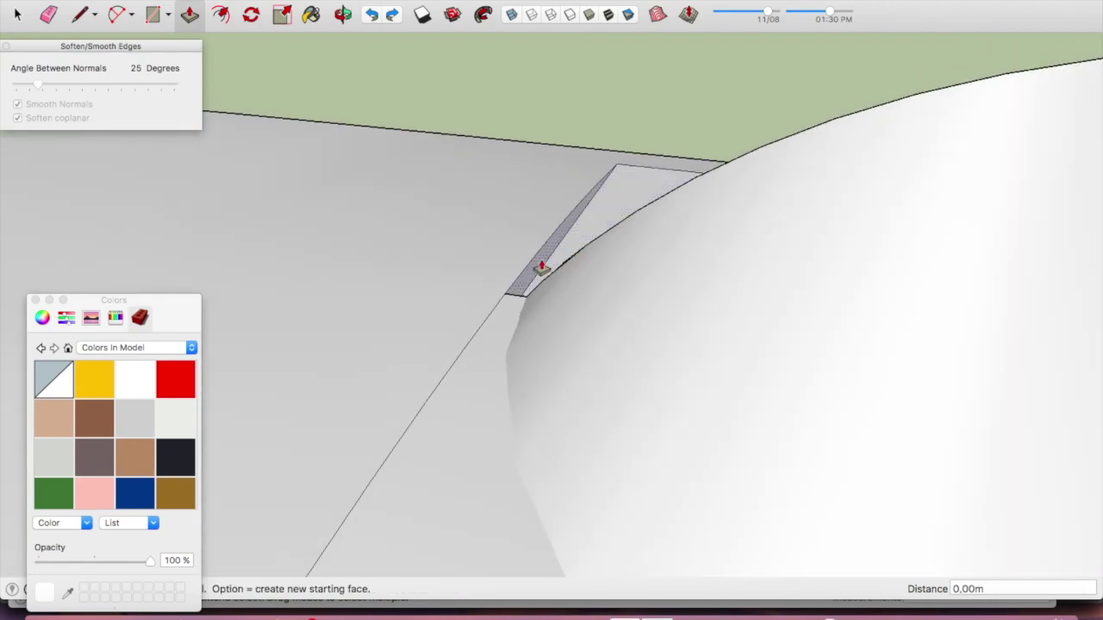
# Make the thin strip face beside the cockpit into a group
pyautogui.press('space')
pyautogui.scroll(2, 522, 282)
pyautogui.click(522, 282)
pyautogui.scroll(1, 526, 279)
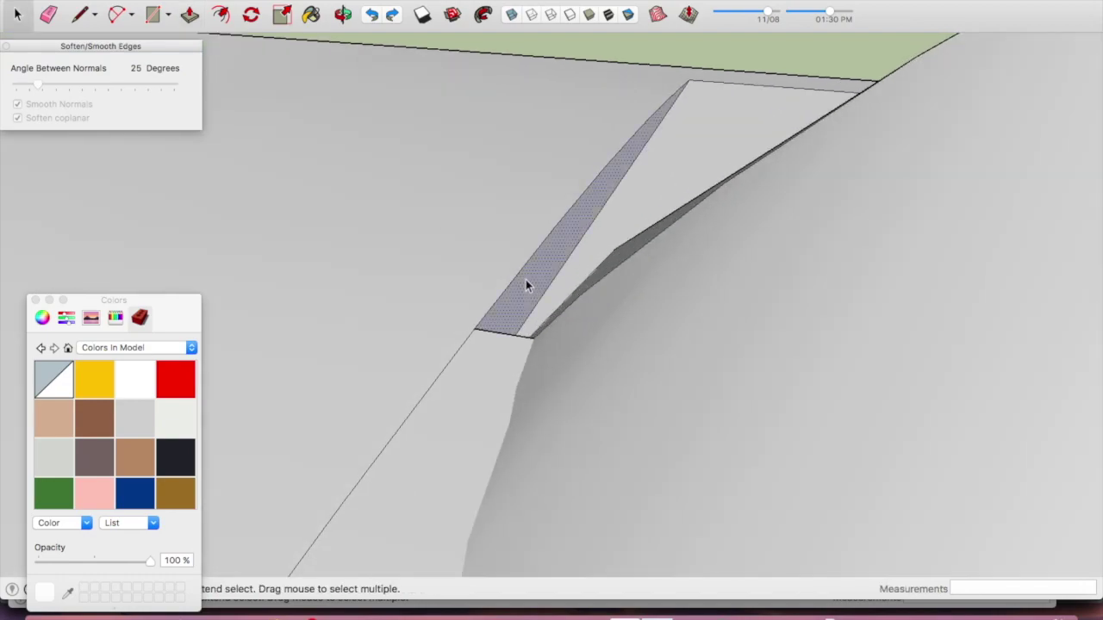
pyautogui.rightClick(525, 279)
pyautogui.click(521, 303)
pyautogui.click(520, 303)
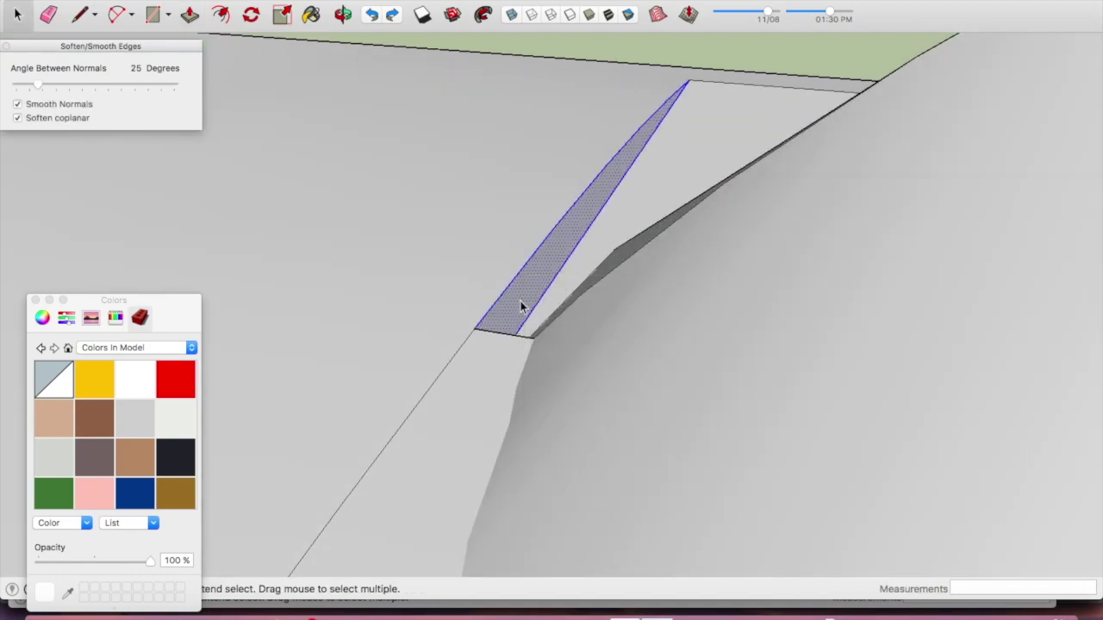
pyautogui.rightClick(520, 303)
pyautogui.click(557, 417)
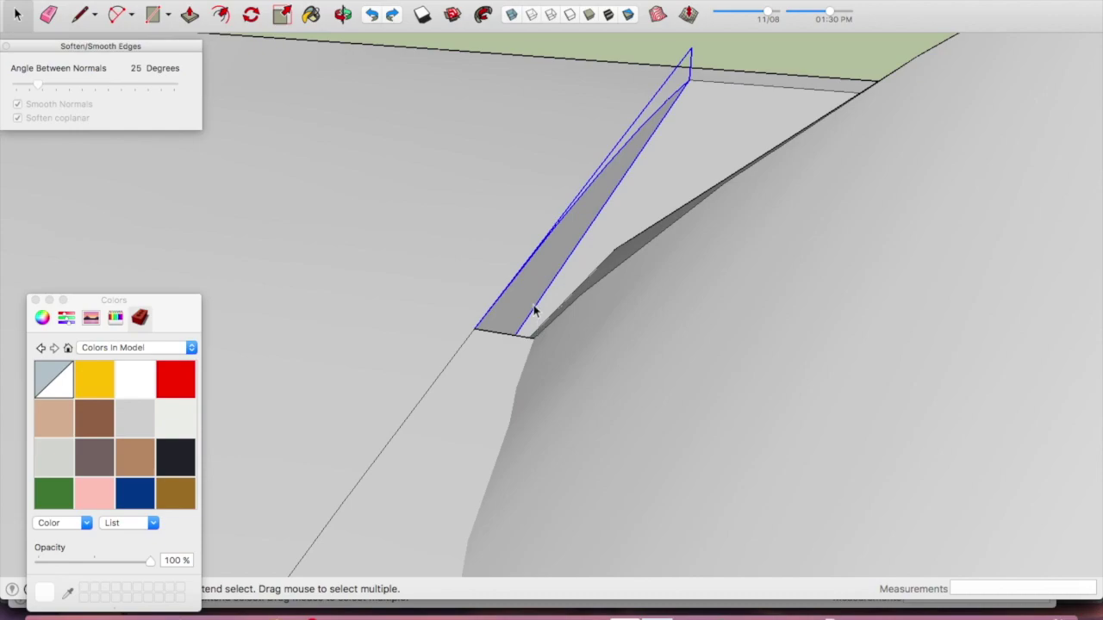
# Inside the group, raise the strip into a sloped surface and smooth its edges
pyautogui.doubleClick(533, 304)
pyautogui.press('p')
pyautogui.doubleClick(530, 302)
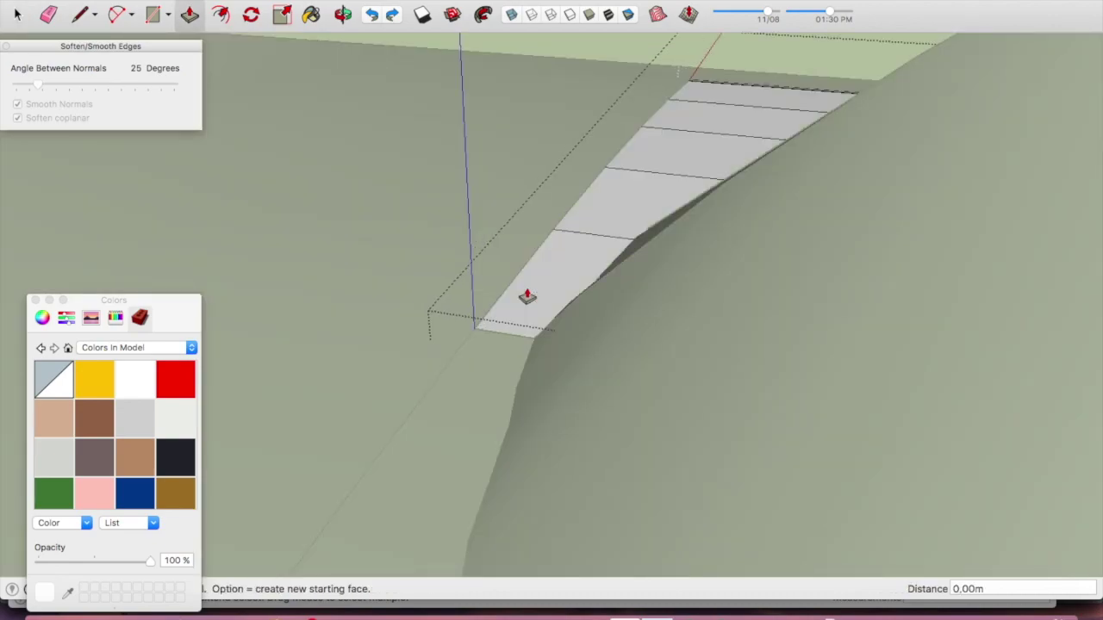
pyautogui.press('space')
pyautogui.tripleClick(558, 293)
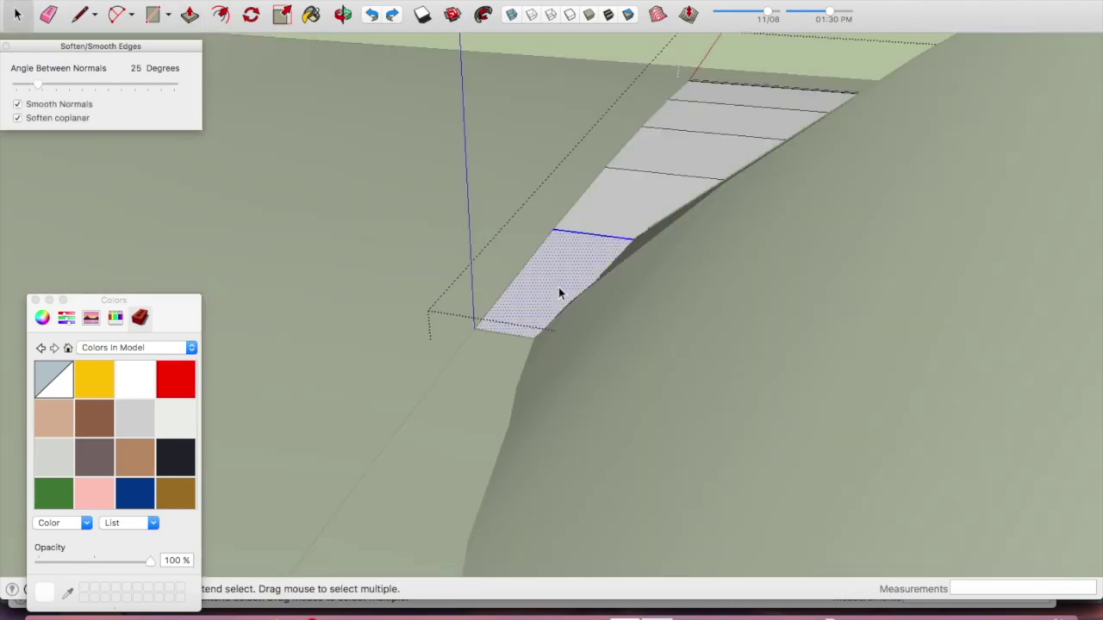
pyautogui.click(38, 85)
pyautogui.click(280, 182)
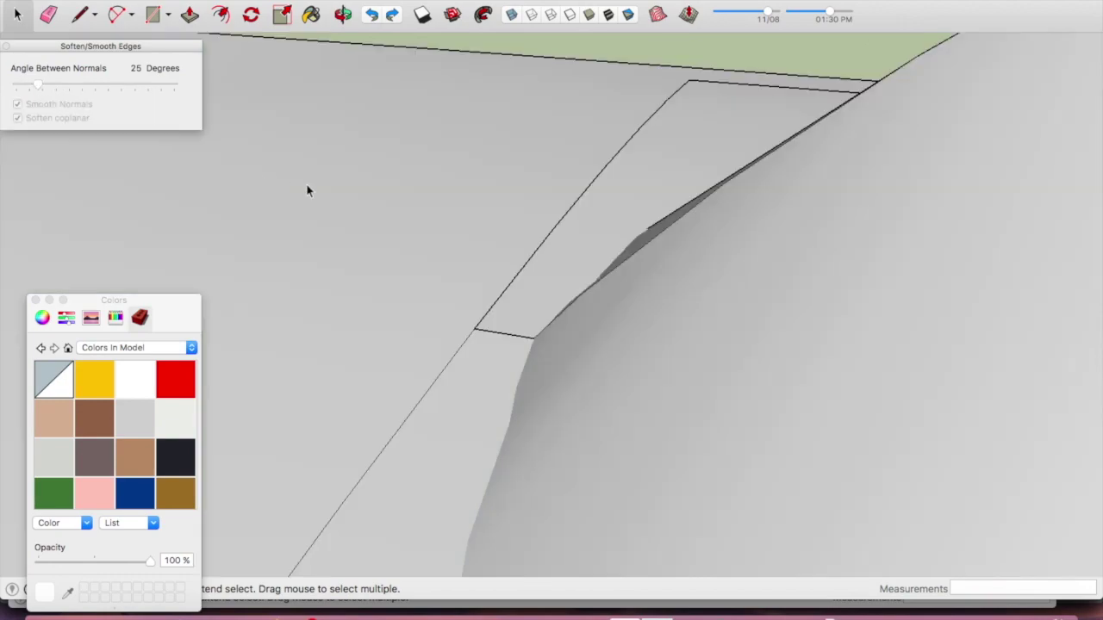
# Explode the strip group back into the hull and select the cockpit canopy faces
pyautogui.rightClick(543, 290)
pyautogui.click(579, 357)
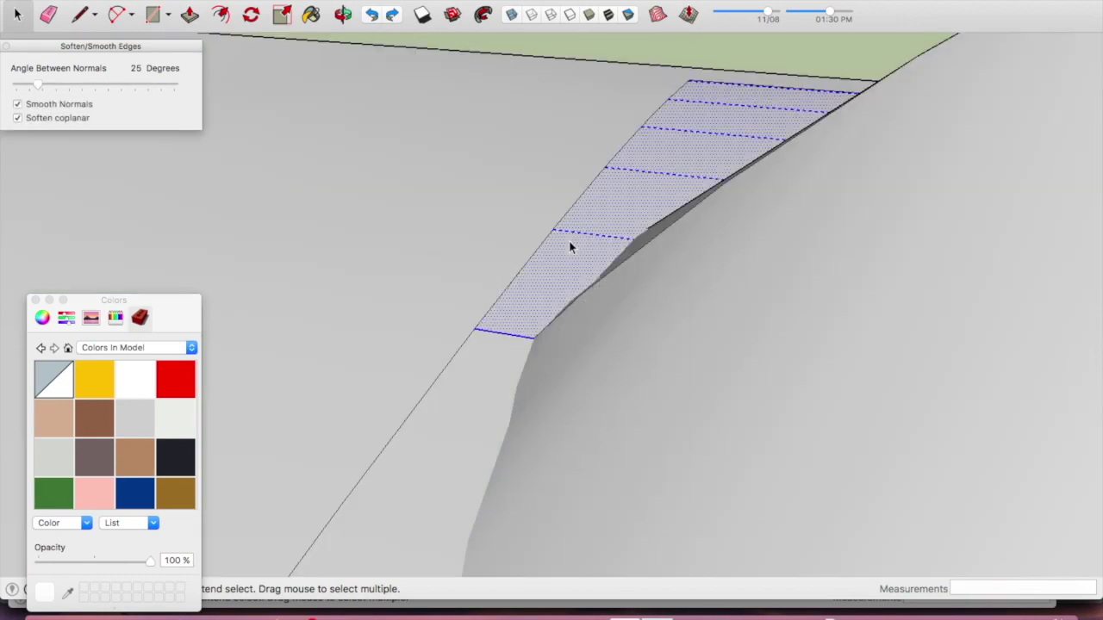
pyautogui.scroll(-3, 568, 240)
pyautogui.click(615, 127)
pyautogui.scroll(-3, 539, 176)
pyautogui.scroll(-3, 539, 176)
pyautogui.moveTo(539, 175)
pyautogui.mouseDown(button='middle')
pyautogui.moveTo(472, 244)
pyautogui.moveTo(524, 242)
pyautogui.mouseUp(button='middle')
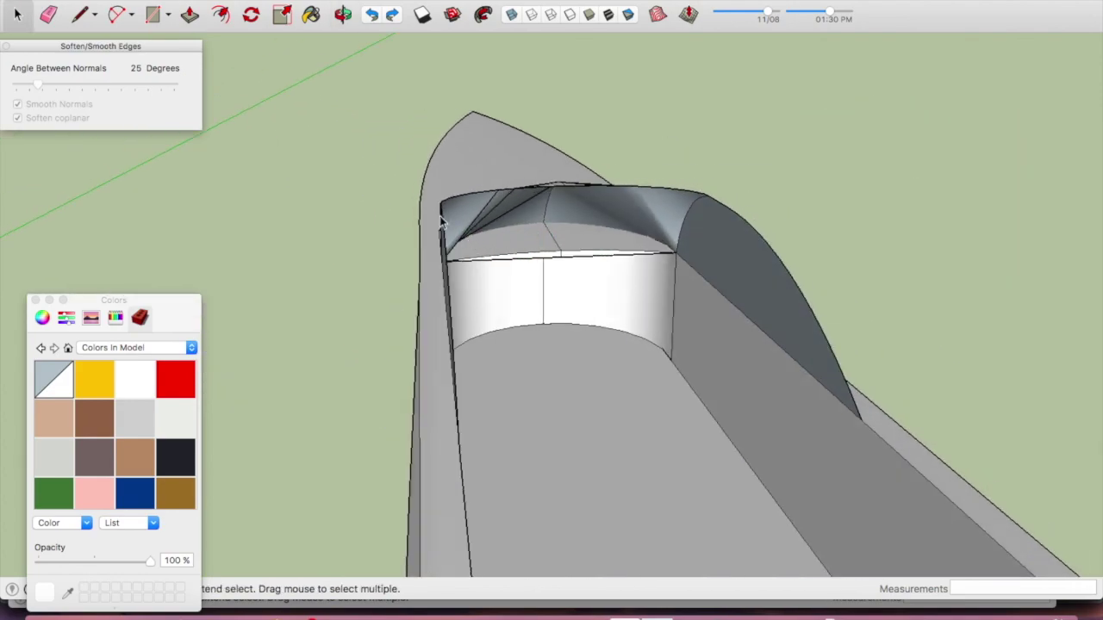
pyautogui.moveTo(648, 224); pyautogui.dragTo(749, 305)
pyautogui.rightClick(591, 244)
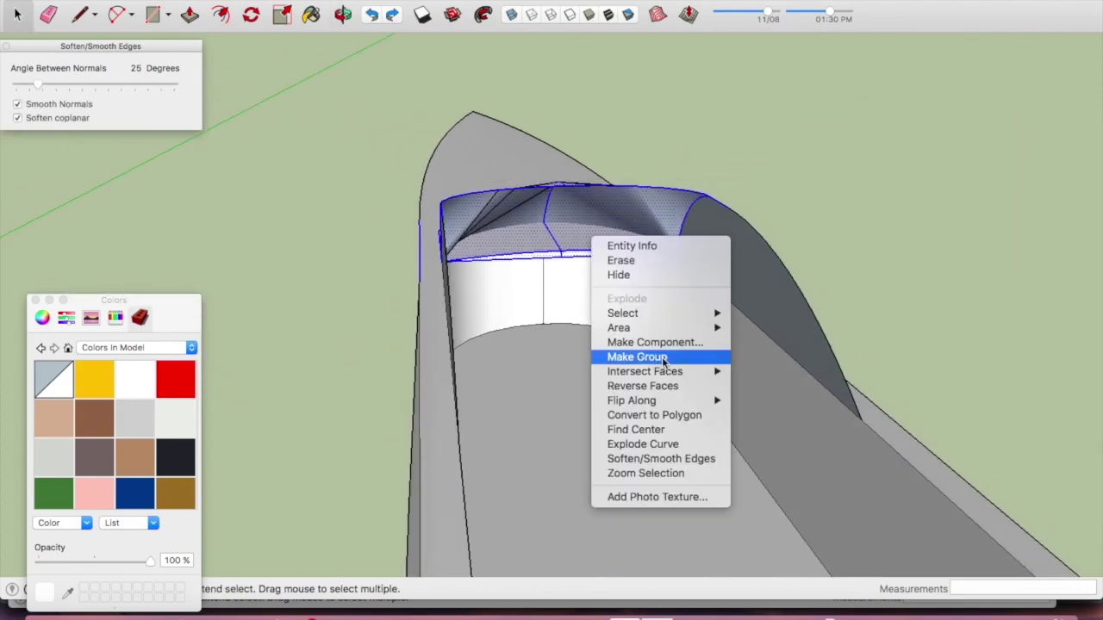
# Intersect the canopy faces with the model and erase the rim edges along the cockpit
pyautogui.click(749, 373)
pyautogui.scroll(5, 582, 276)
pyautogui.press('e')
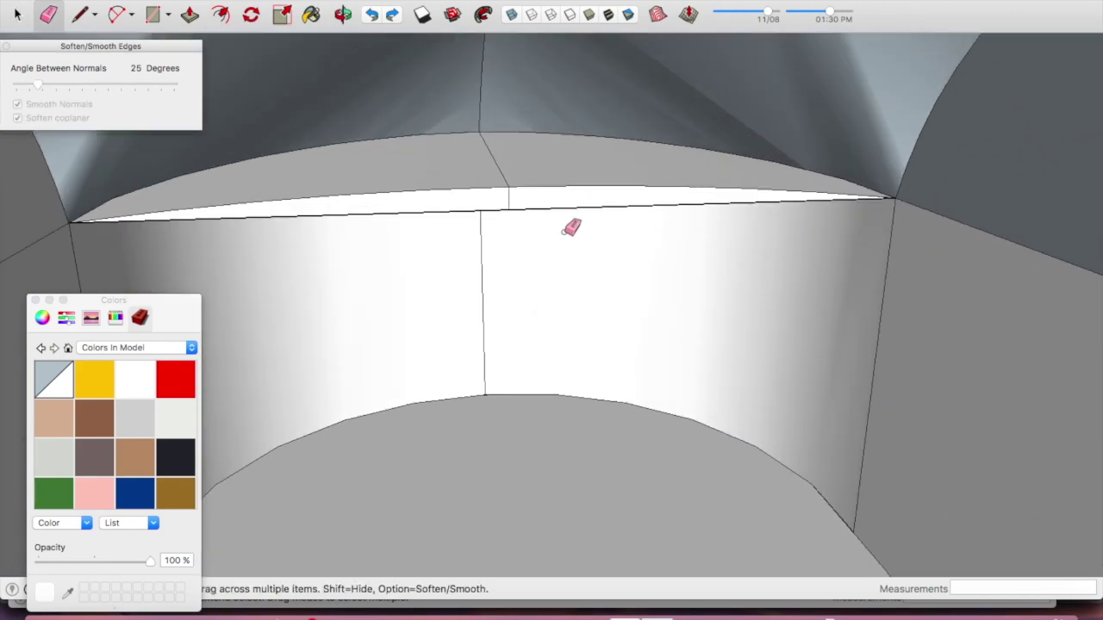
pyautogui.moveTo(554, 182); pyautogui.dragTo(505, 213)
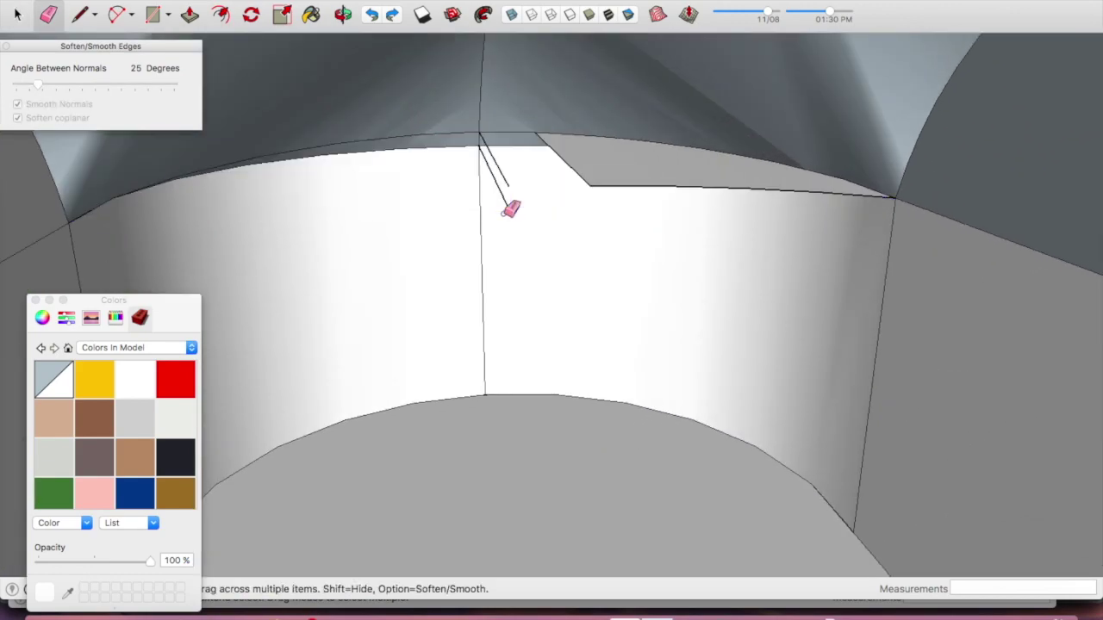
pyautogui.moveTo(607, 182); pyautogui.dragTo(668, 181)
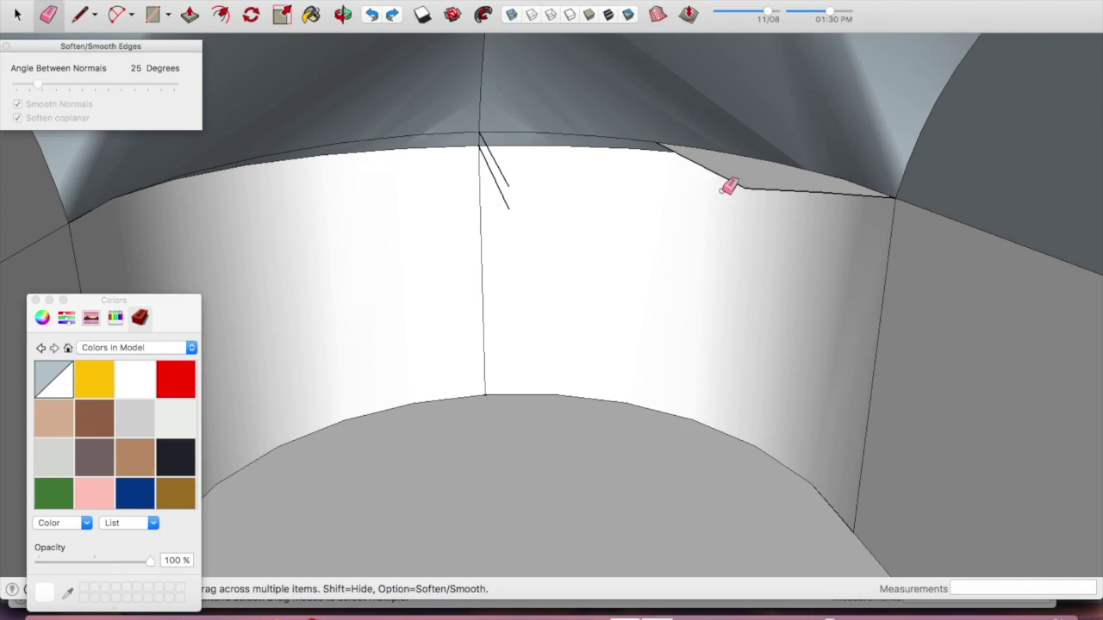
pyautogui.moveTo(749, 187)
pyautogui.mouseDown()
pyautogui.moveTo(821, 190)
pyautogui.moveTo(576, 176)
pyautogui.mouseUp()
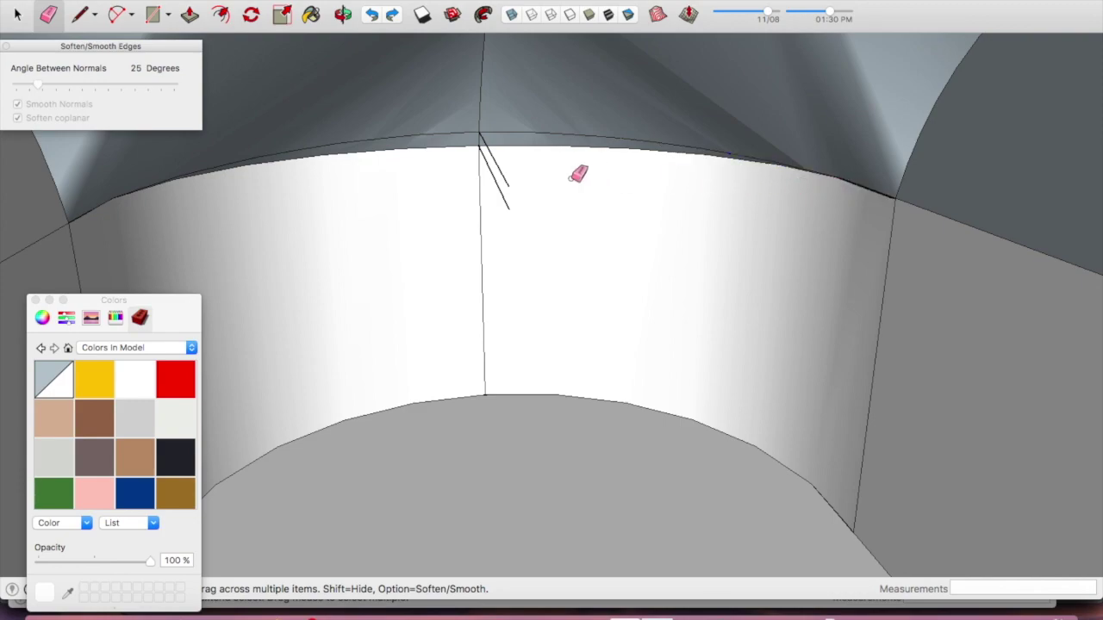
# Soften the edges of the base face beside the dome into the dome
pyautogui.scroll(-5, 586, 207)
pyautogui.scroll(-1, 586, 207)
pyautogui.moveTo(586, 207)
pyautogui.mouseDown(button='middle')
pyautogui.moveTo(830, 246)
pyautogui.moveTo(615, 238)
pyautogui.mouseUp(button='middle')
pyautogui.scroll(5, 615, 239)
pyautogui.click(415, 247)
pyautogui.scroll(-3, 519, 249)
pyautogui.click(37, 86)
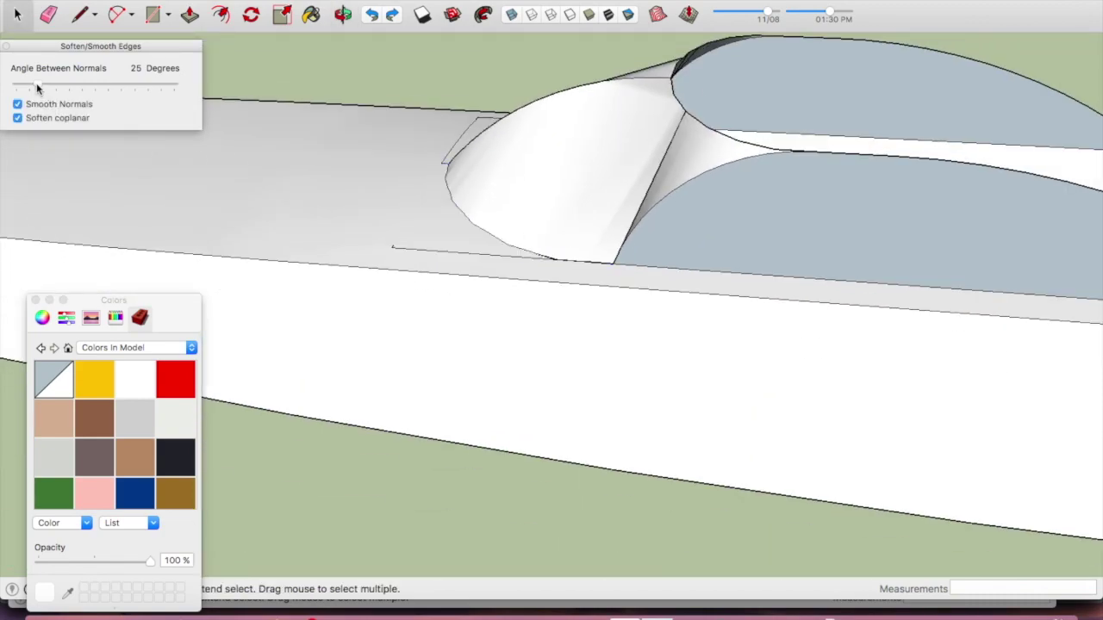
pyautogui.scroll(3, 465, 146)
pyautogui.scroll(3, 477, 134)
pyautogui.click(35, 87)
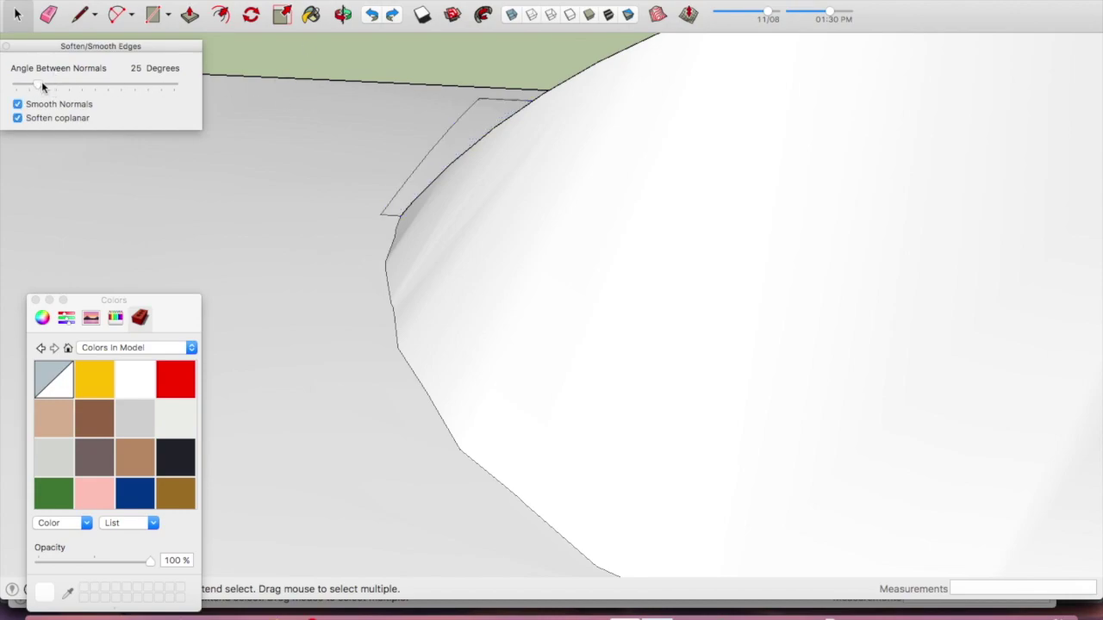
pyautogui.scroll(2, 350, 131)
# Smooth away the hard edge on the cockpit roof's slanted top face
pyautogui.press('e')
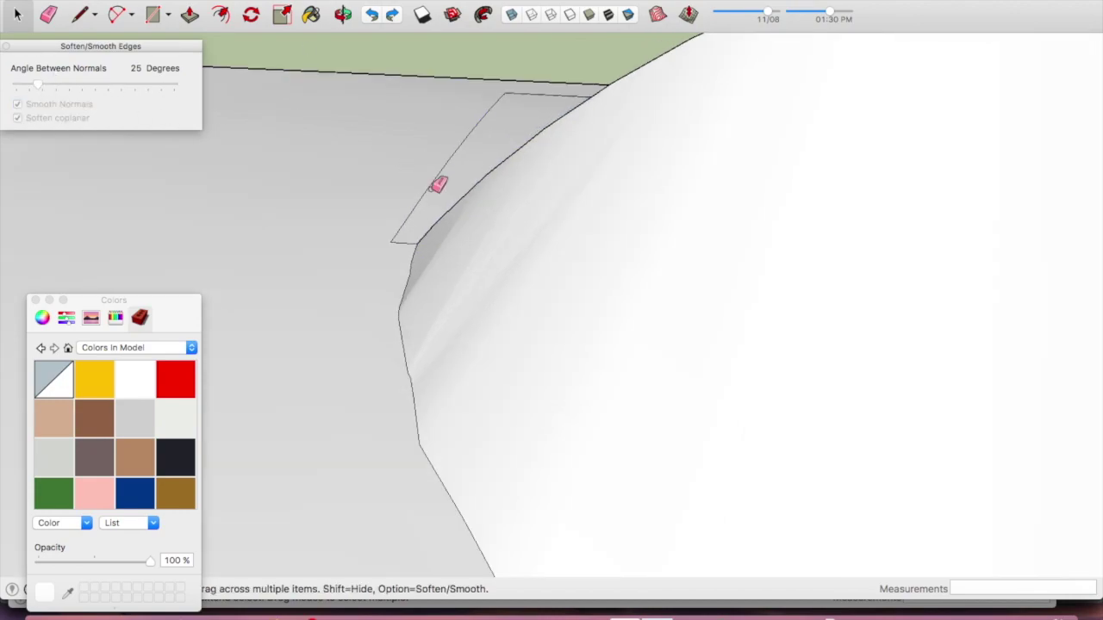
pyautogui.press('o')
pyautogui.moveTo(517, 172)
pyautogui.mouseDown()
pyautogui.moveTo(566, 205)
pyautogui.moveTo(629, 170)
pyautogui.moveTo(608, 126)
pyautogui.moveTo(561, 98)
pyautogui.moveTo(590, 90)
pyautogui.moveTo(672, 147)
pyautogui.moveTo(606, 187)
pyautogui.mouseUp()
pyautogui.press('space')
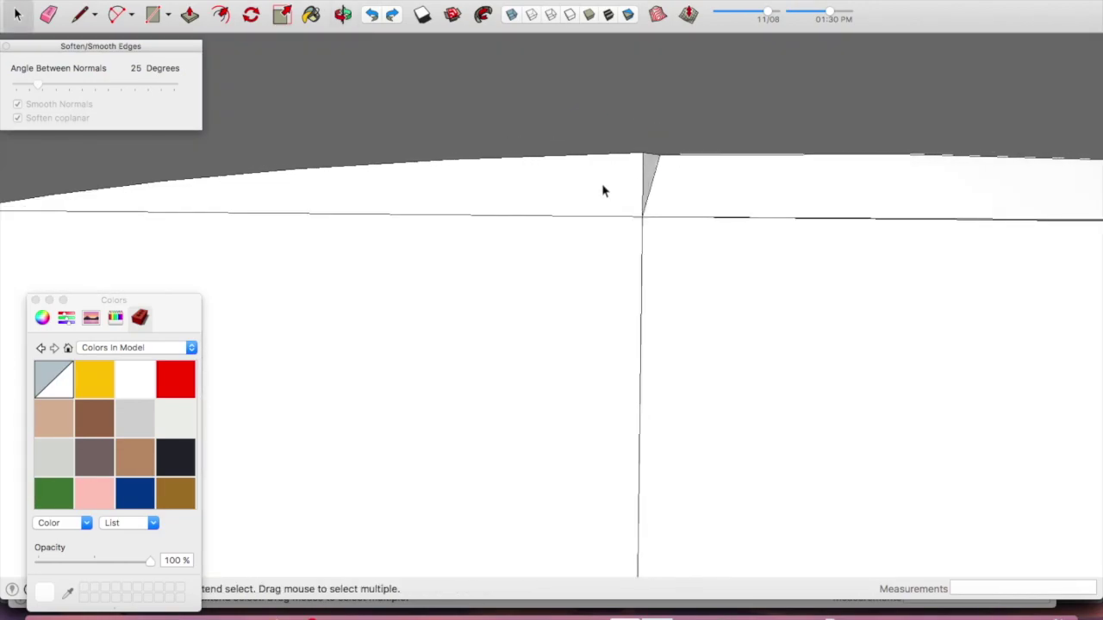
pyautogui.click(605, 187)
pyautogui.press('e')
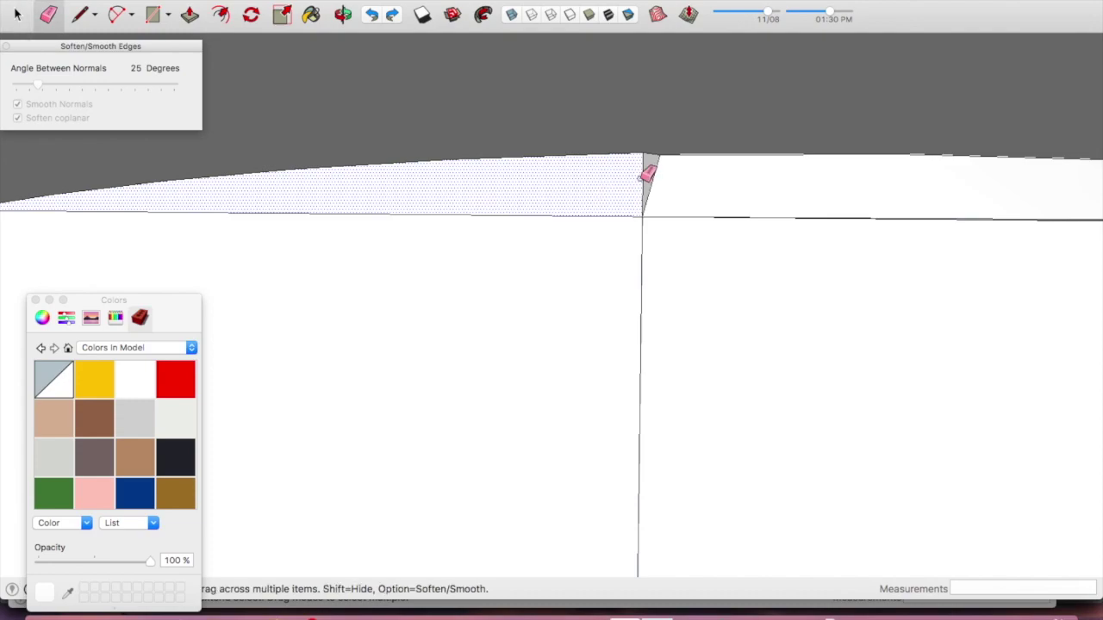
pyautogui.keyDown('alt'); pyautogui.click(651, 166); pyautogui.keyUp('alt')
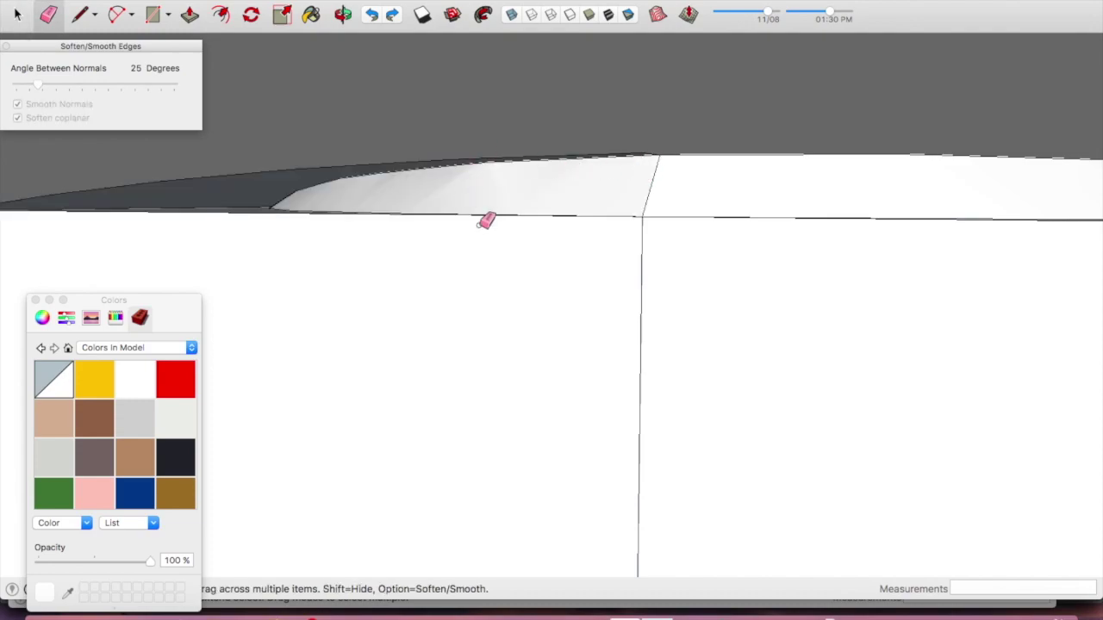
# Select the triangular floor face as seen from above the walls
pyautogui.press('o')
pyautogui.moveTo(478, 224)
pyautogui.mouseDown()
pyautogui.moveTo(522, 354)
pyautogui.moveTo(369, 270)
pyautogui.mouseUp()
pyautogui.press('space')
pyautogui.click(370, 271)
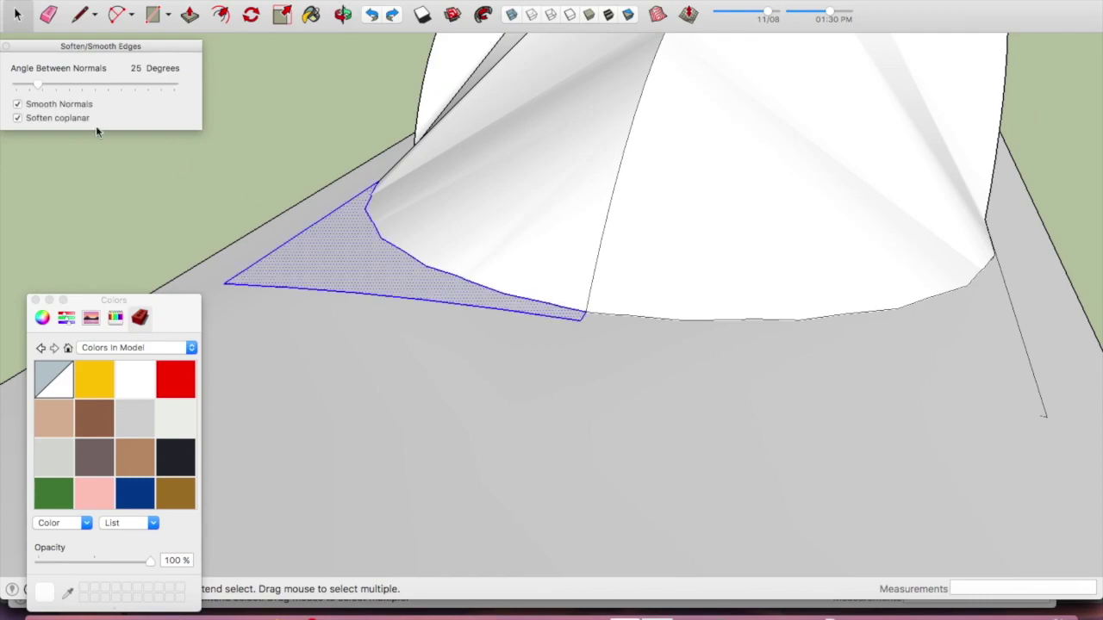
# Orbit around the dome base and walk the camera forward into the model
pyautogui.moveTo(373, 225)
pyautogui.mouseDown(button='middle')
pyautogui.moveTo(385, 238)
pyautogui.moveTo(244, 268)
pyautogui.mouseUp(button='middle')
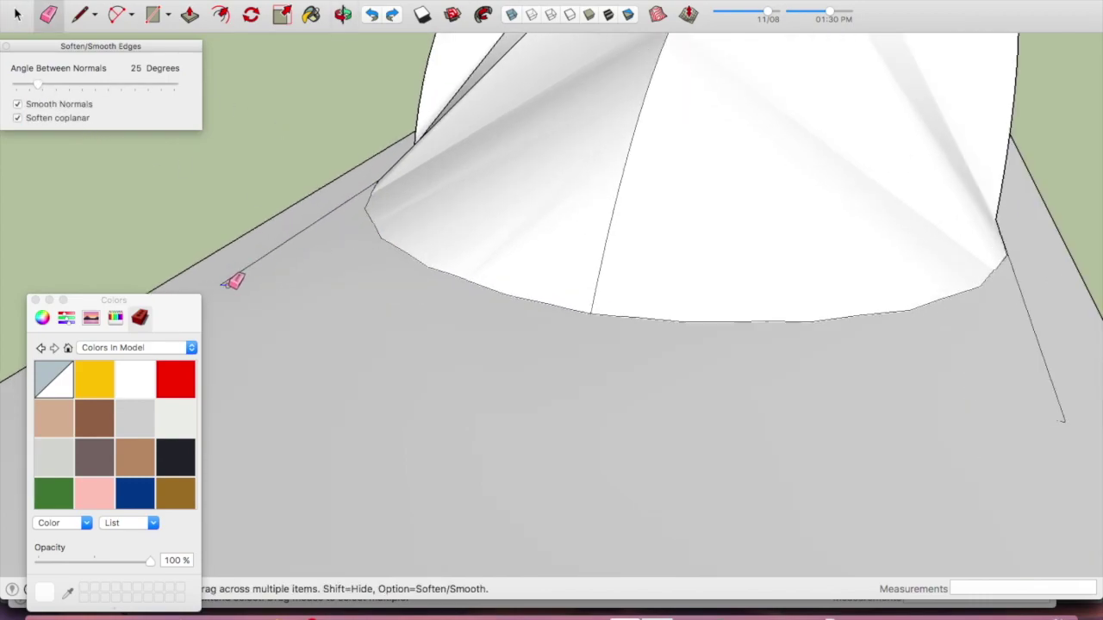
pyautogui.press('w')
pyautogui.moveTo(273, 267); pyautogui.dragTo(425, 125)
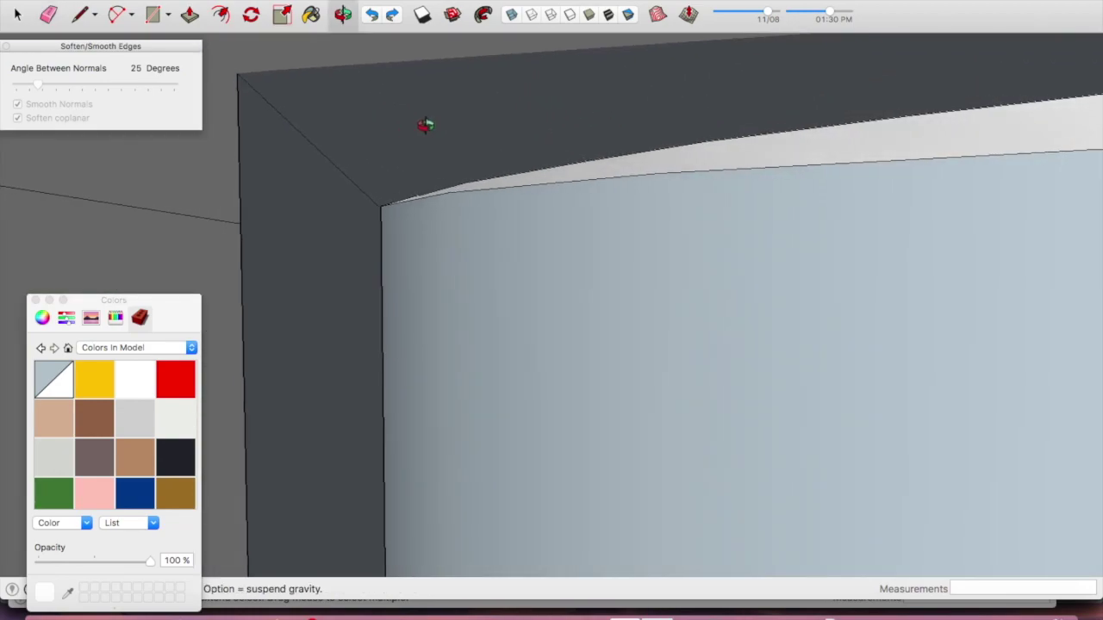
pyautogui.press('e')
pyautogui.scroll(-5, 319, 237)
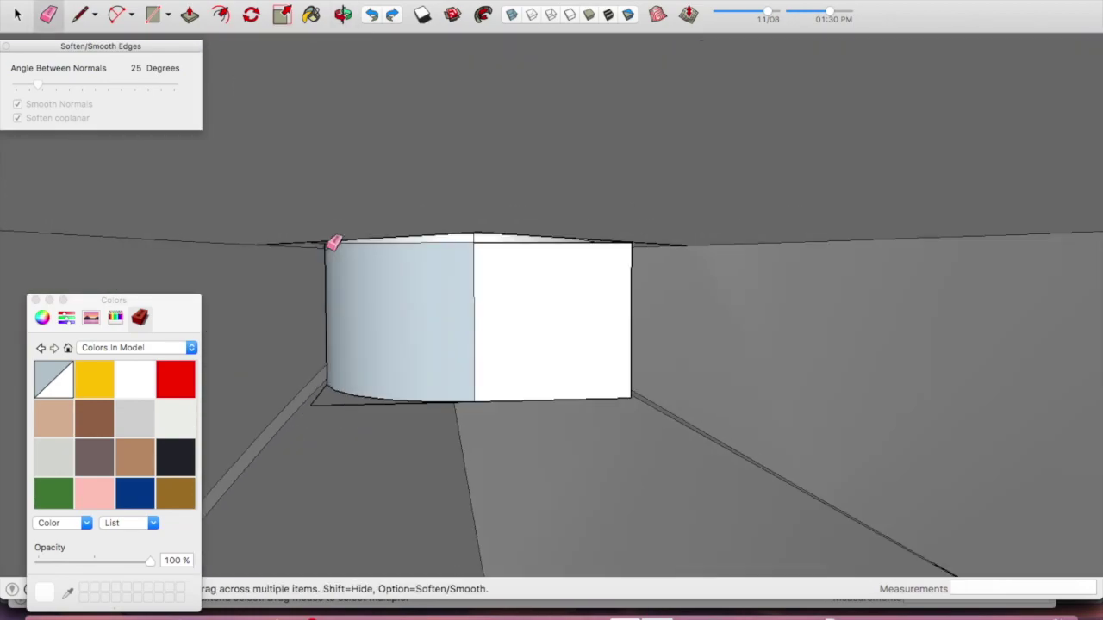
pyautogui.scroll(5, 630, 264)
pyautogui.scroll(2, 629, 264)
pyautogui.scroll(-2, 660, 253)
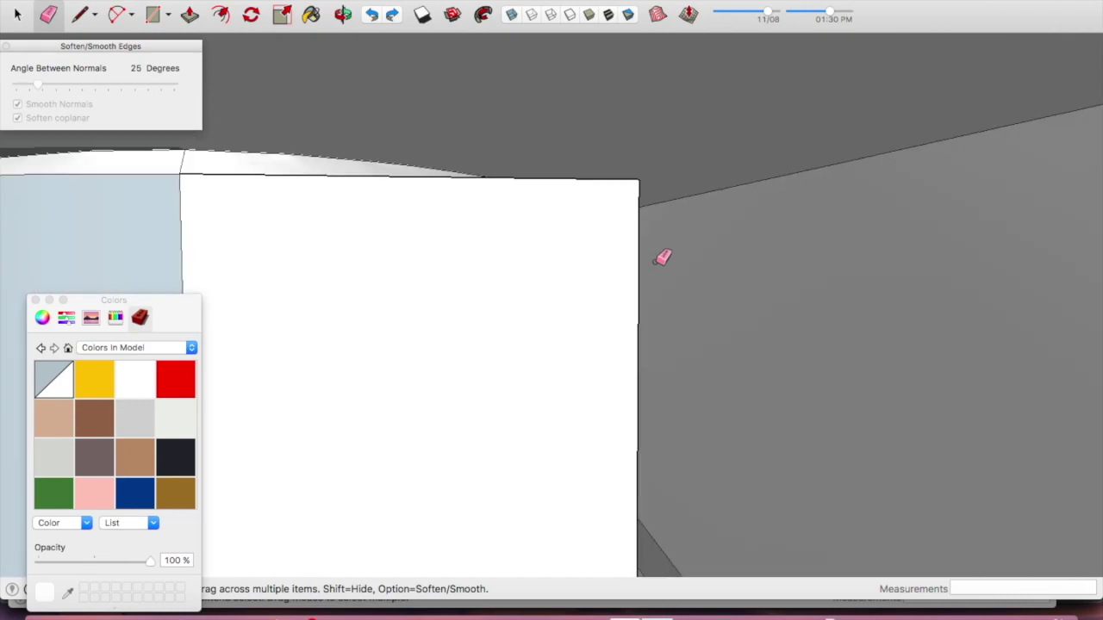
pyautogui.scroll(-3, 662, 257)
# Raise the camera above the curved box and check the ground face
pyautogui.press('l')
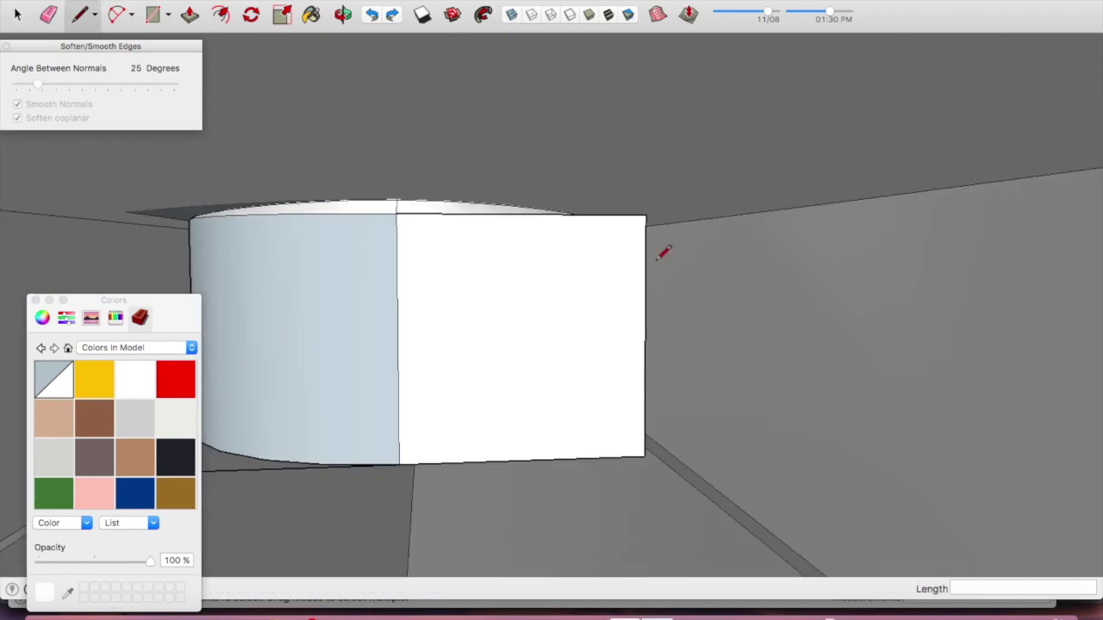
pyautogui.press('w')
pyautogui.press('Down')
pyautogui.press('Down')
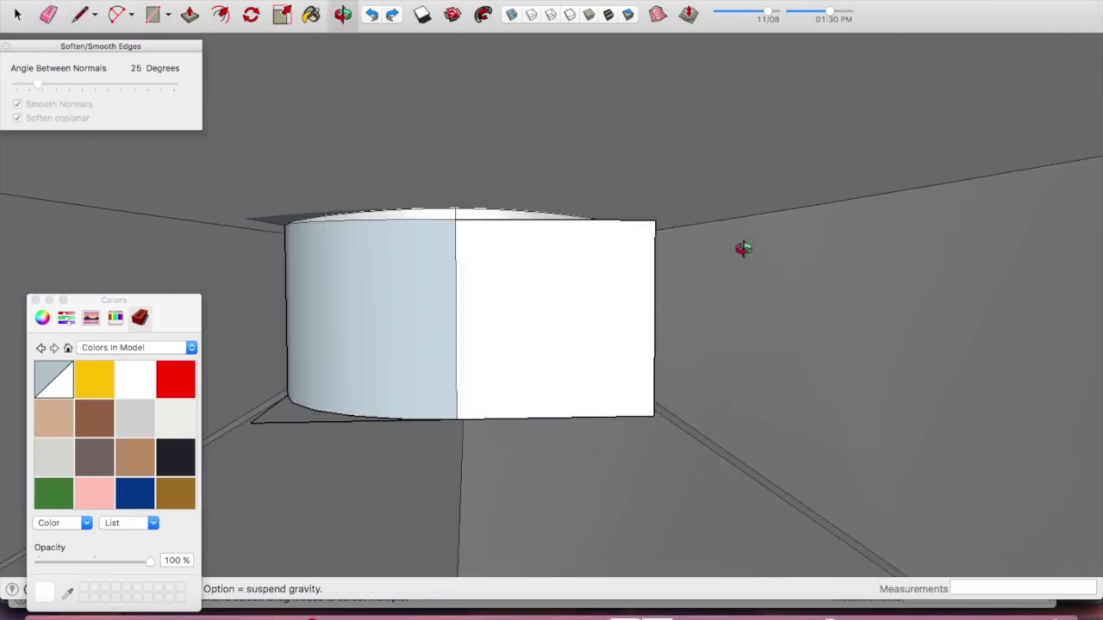
pyautogui.press('Down')
pyautogui.moveTo(738, 248)
pyautogui.mouseDown()
pyautogui.moveTo(711, 264)
pyautogui.moveTo(711, 308)
pyautogui.mouseUp()
pyautogui.press('space')
pyautogui.click(614, 263)
pyautogui.click(38, 86)
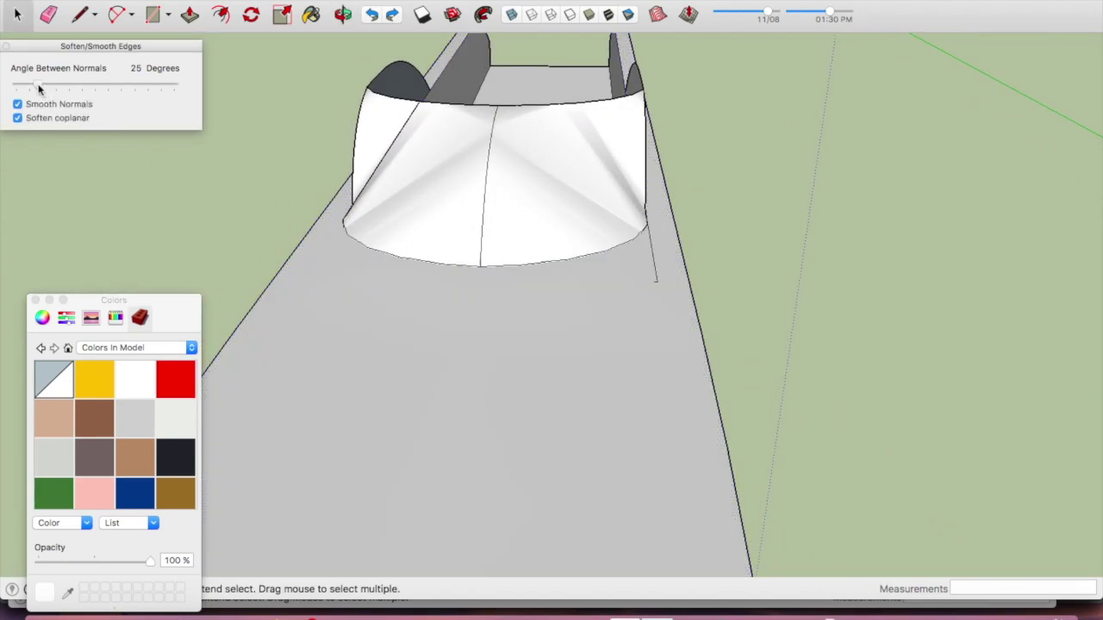
# At the cockpit wall, erase the splitting edge and soften the vertical seam
pyautogui.press('w')
pyautogui.press('Up')
pyautogui.press('Up')
pyautogui.press('Up')
pyautogui.press('Up')
pyautogui.moveTo(650, 242)
pyautogui.mouseDown()
pyautogui.moveTo(628, 94)
pyautogui.moveTo(602, 93)
pyautogui.mouseUp()
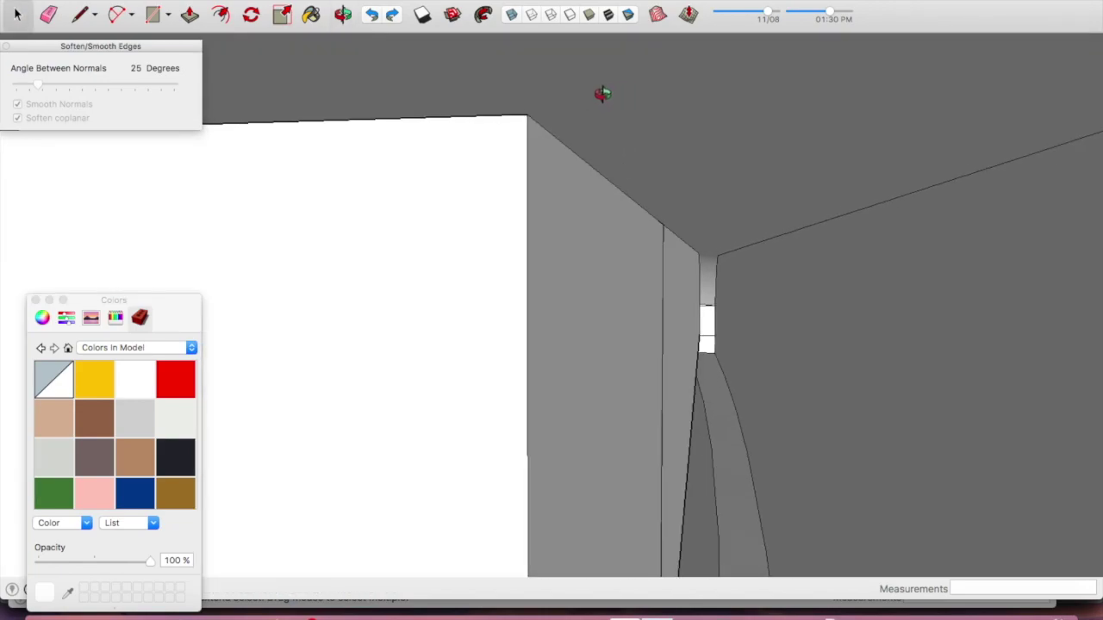
pyautogui.press('e')
pyautogui.click(521, 116)
pyautogui.keyDown('alt'); pyautogui.moveTo(528, 140); pyautogui.dragTo(559, 151); pyautogui.keyUp('alt')
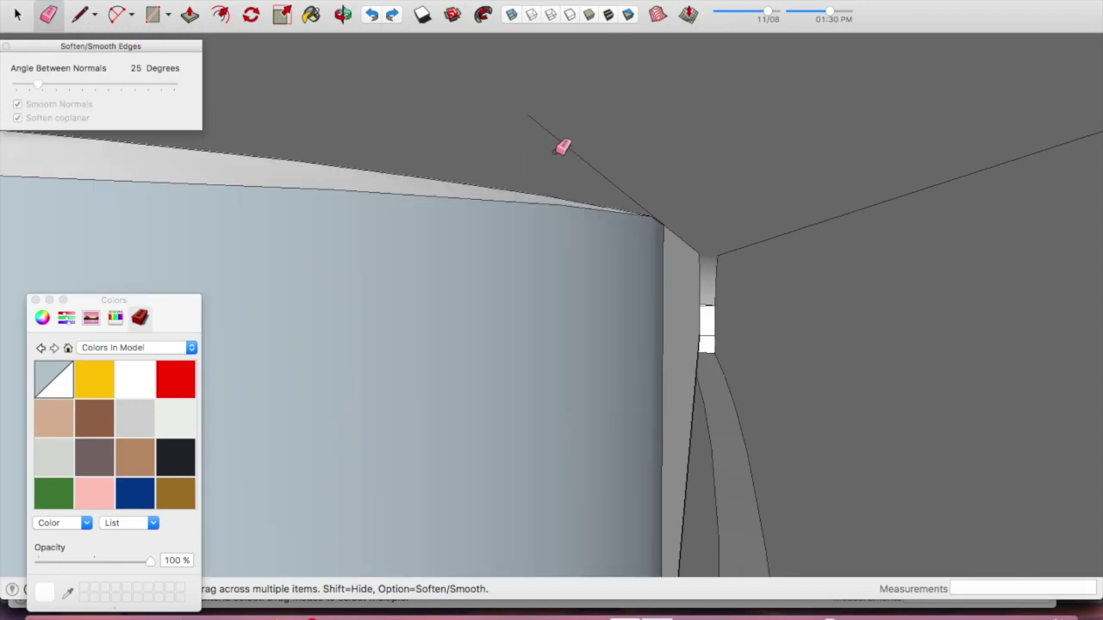
pyautogui.moveTo(562, 147); pyautogui.dragTo(568, 221, button='middle')
pyautogui.press('space')
pyautogui.click(549, 271)
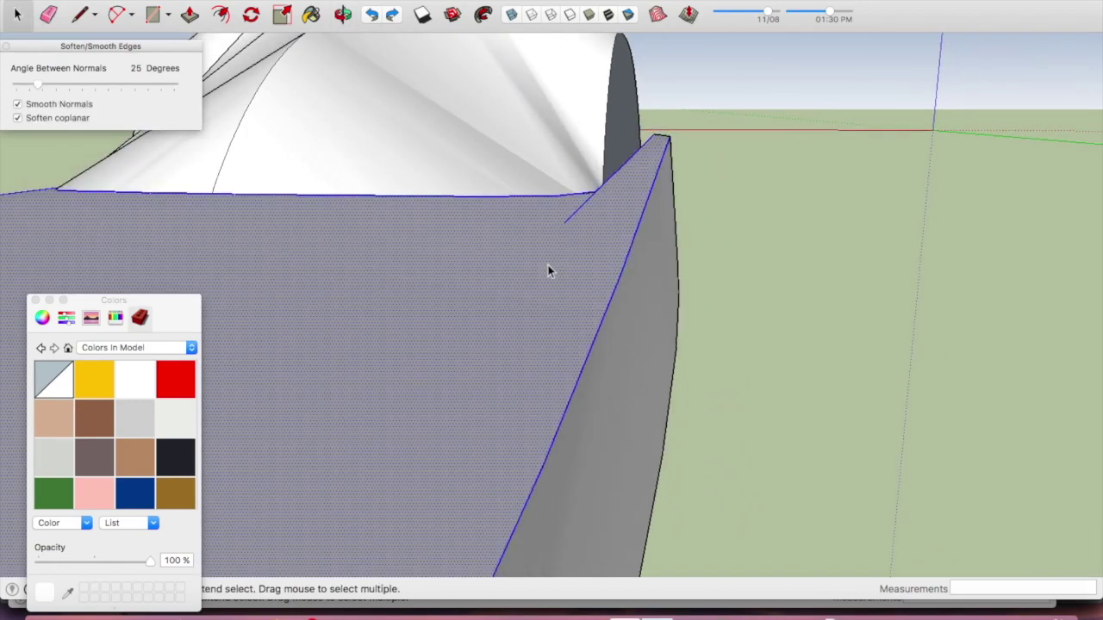
pyautogui.click(39, 87)
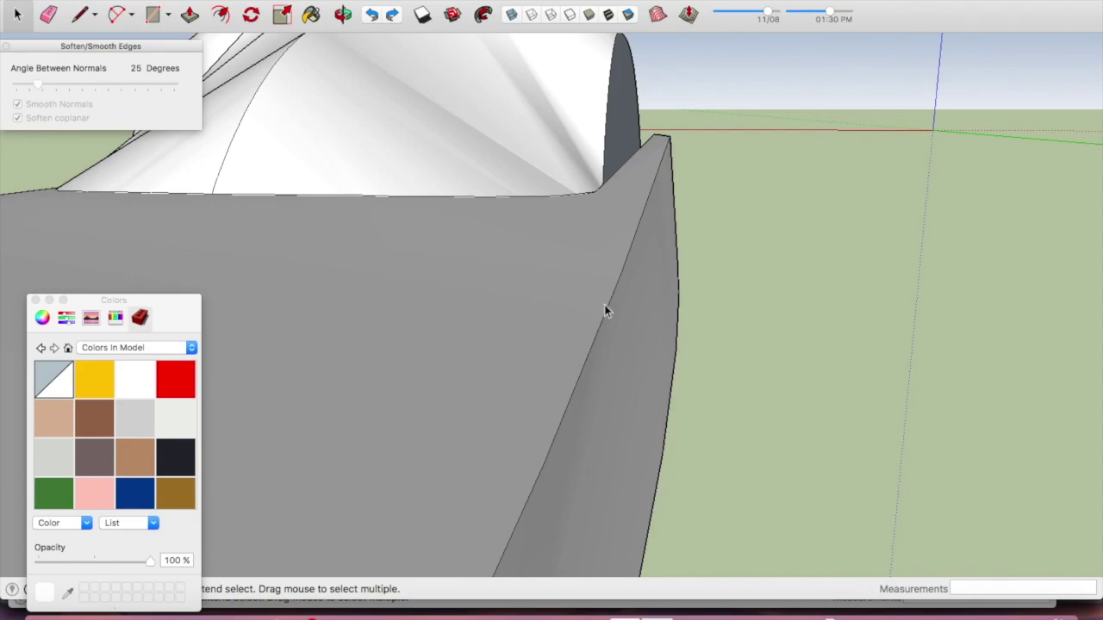
# Orbit out around the hull and select the whole connected model
pyautogui.scroll(-5, 604, 304)
pyautogui.moveTo(604, 304); pyautogui.dragTo(701, 264, button='middle')
pyautogui.moveTo(702, 264)
pyautogui.mouseDown()
pyautogui.moveTo(913, 301)
pyautogui.moveTo(893, 283)
pyautogui.moveTo(763, 295)
pyautogui.moveTo(816, 299)
pyautogui.moveTo(805, 372)
pyautogui.moveTo(566, 315)
pyautogui.moveTo(522, 290)
pyautogui.moveTo(558, 298)
pyautogui.moveTo(450, 301)
pyautogui.moveTo(453, 284)
pyautogui.moveTo(550, 274)
pyautogui.mouseUp()
pyautogui.moveTo(644, 273)
pyautogui.mouseDown()
pyautogui.moveTo(660, 239)
pyautogui.moveTo(621, 227)
pyautogui.moveTo(656, 209)
pyautogui.mouseUp()
pyautogui.scroll(5, 620, 227)
pyautogui.press('space')
pyautogui.tripleClick(635, 220)
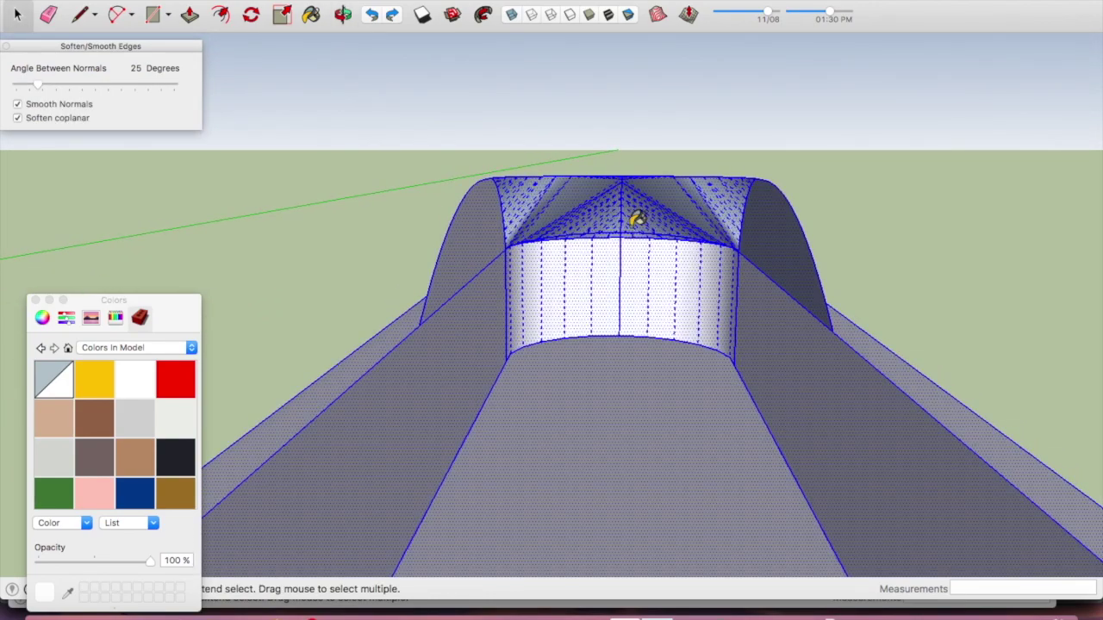
# Deselect the model and orbit round to the cabin's side panel
pyautogui.press('b')
pyautogui.press('space')
pyautogui.scroll(-2, 642, 252)
pyautogui.click(785, 252)
pyautogui.scroll(3, 660, 238)
pyautogui.scroll(2, 660, 239)
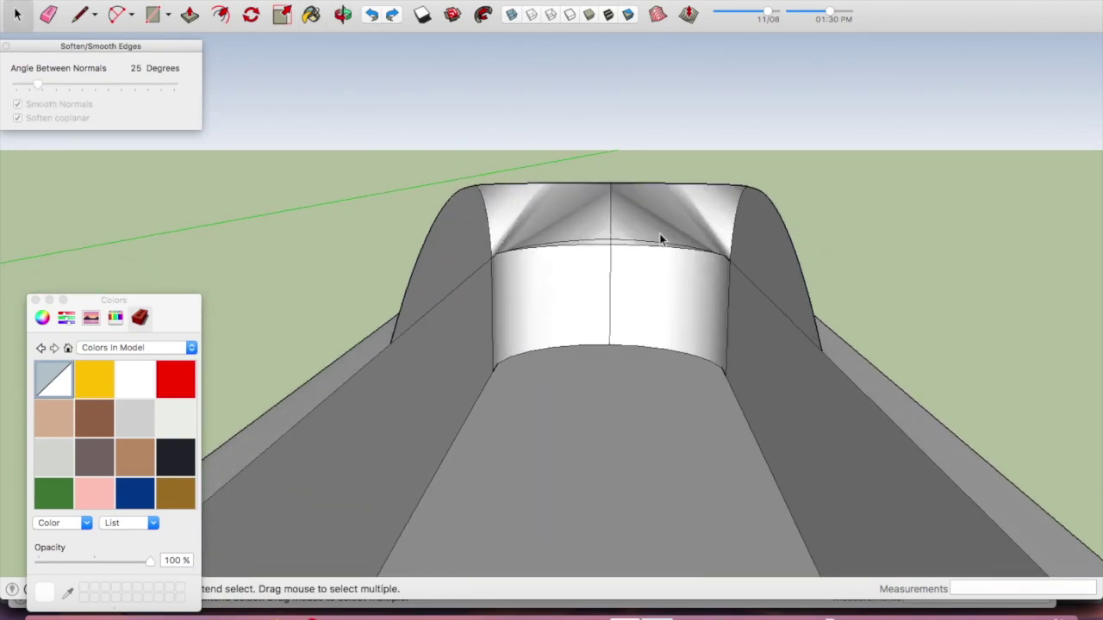
pyautogui.moveTo(660, 239)
pyautogui.mouseDown(button='middle')
pyautogui.moveTo(585, 239)
pyautogui.moveTo(485, 273)
pyautogui.mouseUp(button='middle')
# Offset an inner frame outline on the first side panel and delete its centre face
pyautogui.press('f')
pyautogui.click(490, 249)
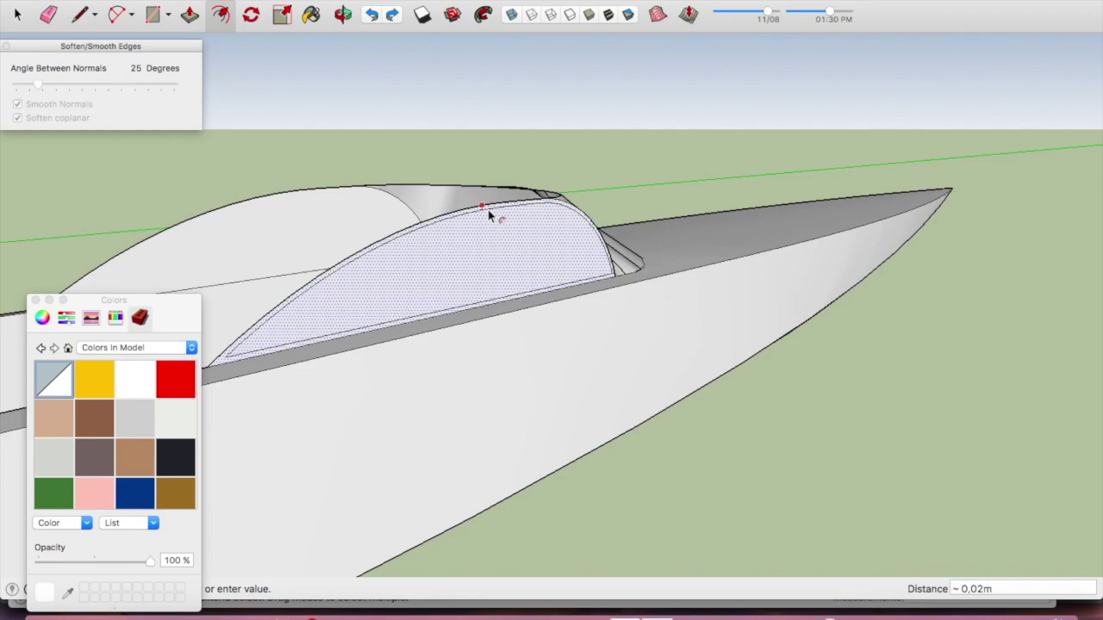
pyautogui.click(488, 216)
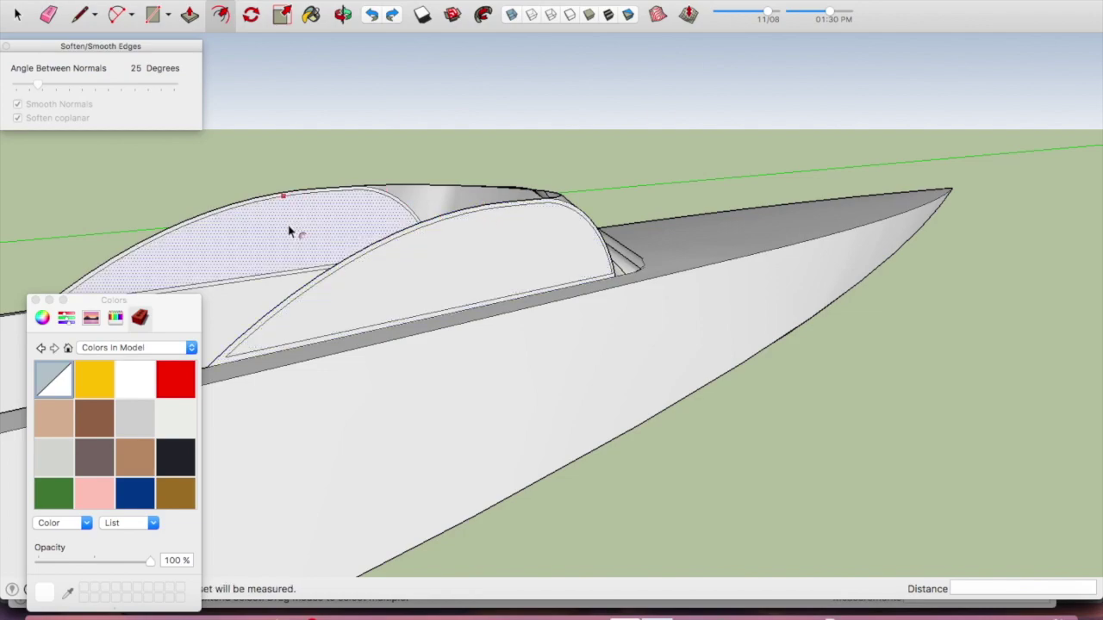
pyautogui.scroll(3, 293, 231)
pyautogui.press('space')
pyautogui.press('Delete')
# Delete the other side panel's inner face, leaving both panels as open frames
pyautogui.click(763, 417)
pyautogui.press('Delete')
pyautogui.press('o')
pyautogui.moveTo(788, 365)
pyautogui.mouseDown()
pyautogui.moveTo(415, 373)
pyautogui.moveTo(365, 362)
pyautogui.moveTo(401, 350)
pyautogui.mouseUp()
pyautogui.scroll(5, 298, 350)
pyautogui.moveTo(298, 350)
pyautogui.mouseDown()
pyautogui.moveTo(511, 318)
pyautogui.moveTo(448, 357)
pyautogui.moveTo(505, 431)
pyautogui.moveTo(692, 413)
pyautogui.moveTo(686, 465)
pyautogui.moveTo(719, 408)
pyautogui.moveTo(691, 337)
pyautogui.mouseUp()
pyautogui.moveTo(552, 350)
pyautogui.mouseDown()
pyautogui.moveTo(586, 270)
pyautogui.moveTo(445, 353)
pyautogui.moveTo(490, 334)
pyautogui.mouseUp()
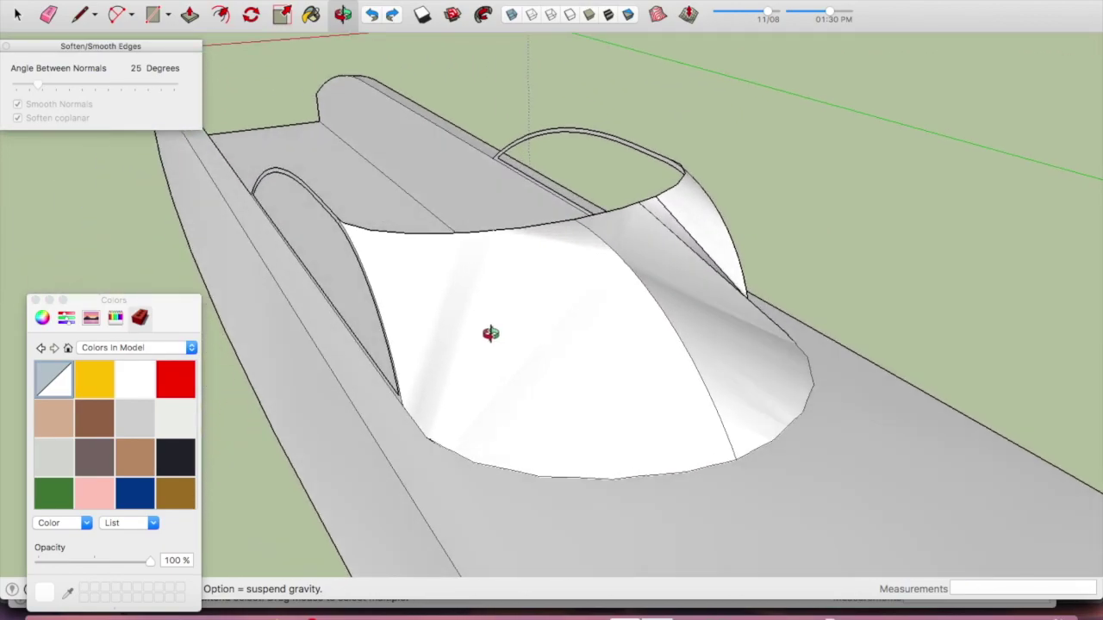
# Select the curved windshield face and smooth it
pyautogui.press('space')
pyautogui.click(613, 318)
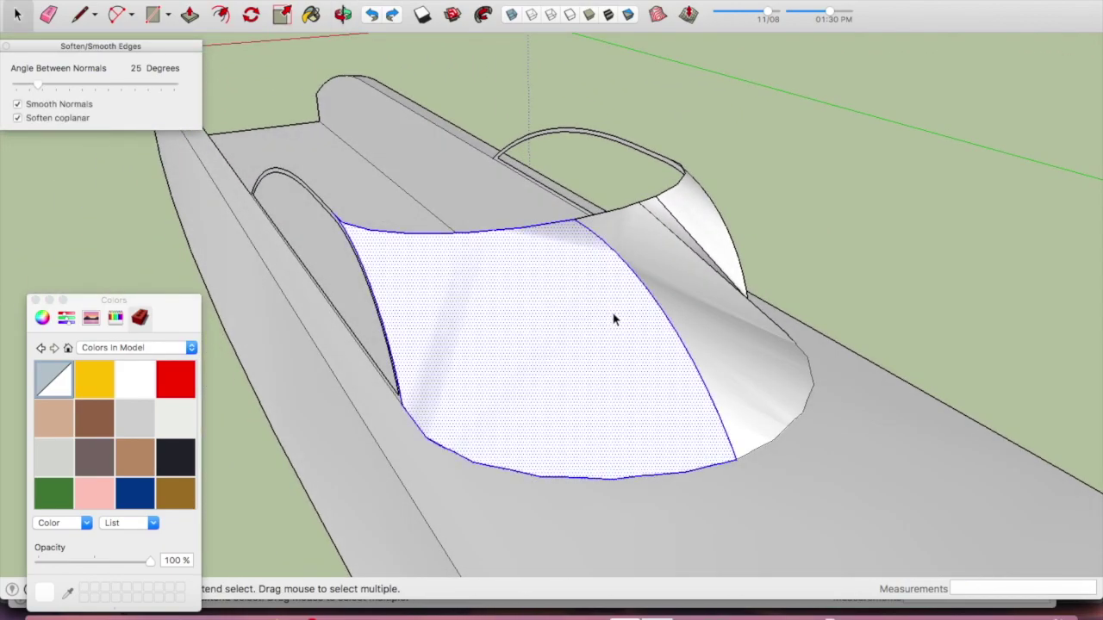
pyautogui.click(40, 84)
pyautogui.click(392, 230)
# From the front view, soften the windshield's centre vertical seam
pyautogui.press('super+3')
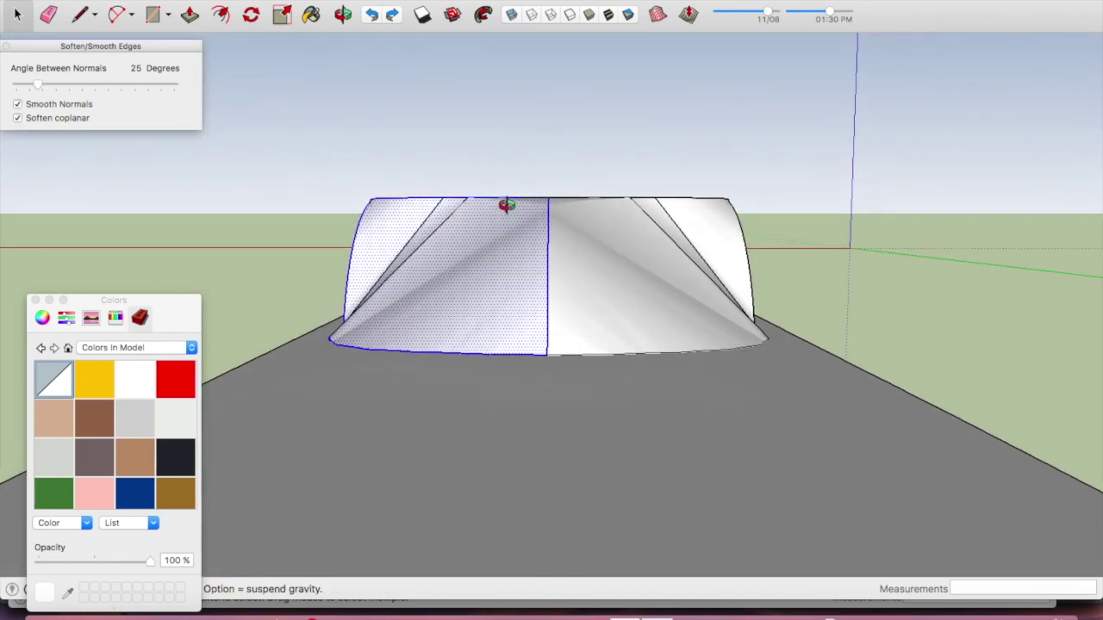
pyautogui.moveTo(549, 181); pyautogui.dragTo(551, 185)
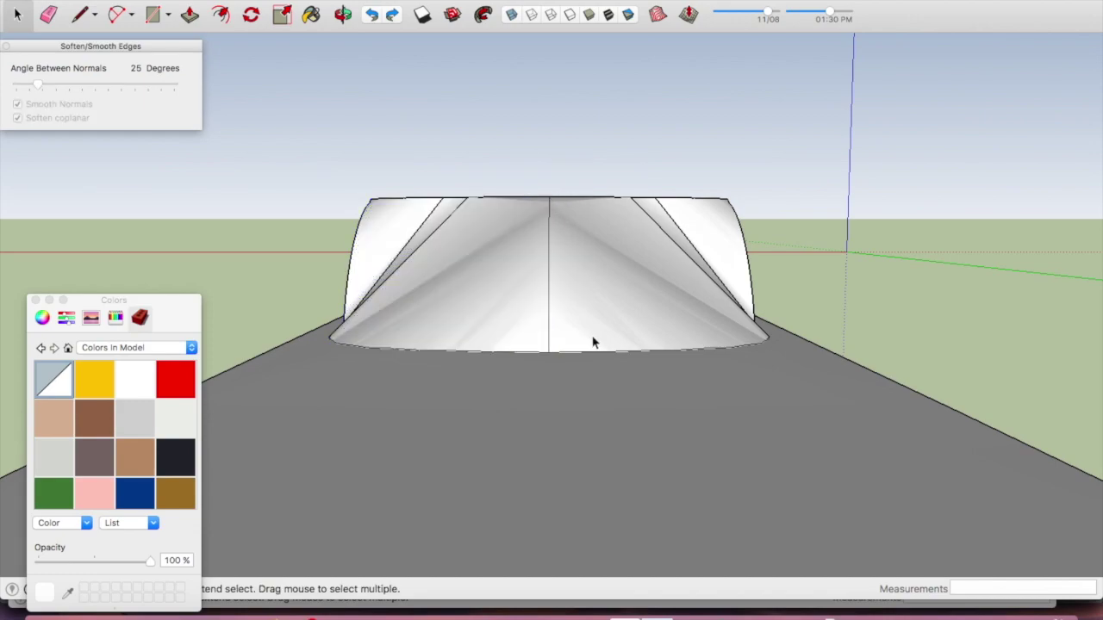
pyautogui.click(558, 353)
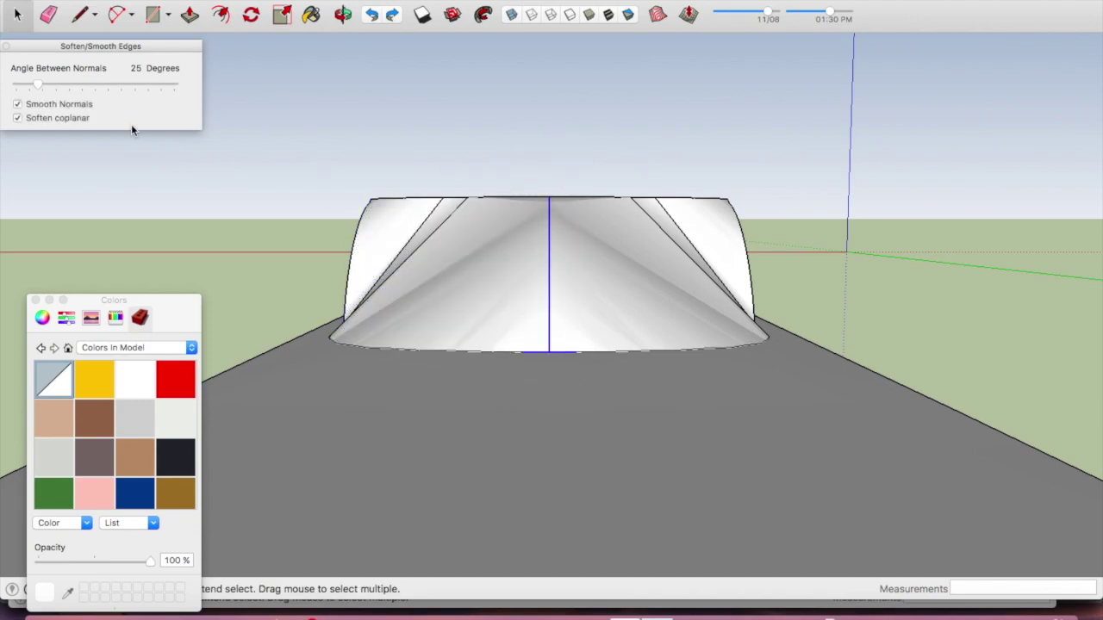
pyautogui.click(33, 82)
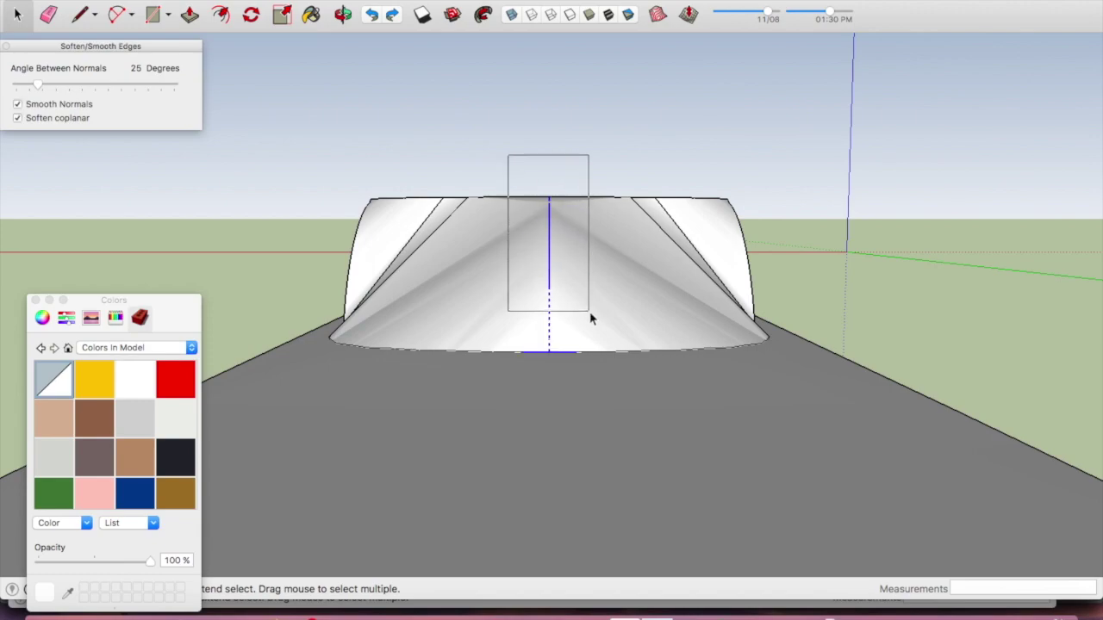
pyautogui.click(345, 151)
# Select the whole windshield surface and raise its smoothing angle to 59 degrees
pyautogui.moveTo(577, 248); pyautogui.dragTo(579, 252)
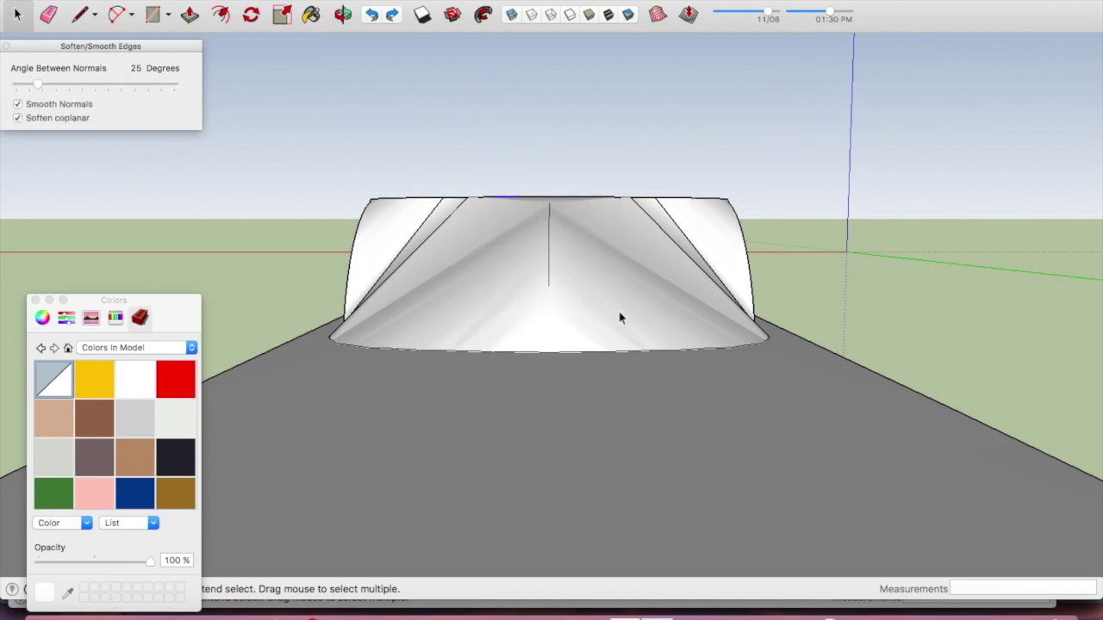
pyautogui.moveTo(524, 190); pyautogui.dragTo(584, 360)
pyautogui.doubleClick(548, 242)
pyautogui.moveTo(36, 84); pyautogui.dragTo(40, 84)
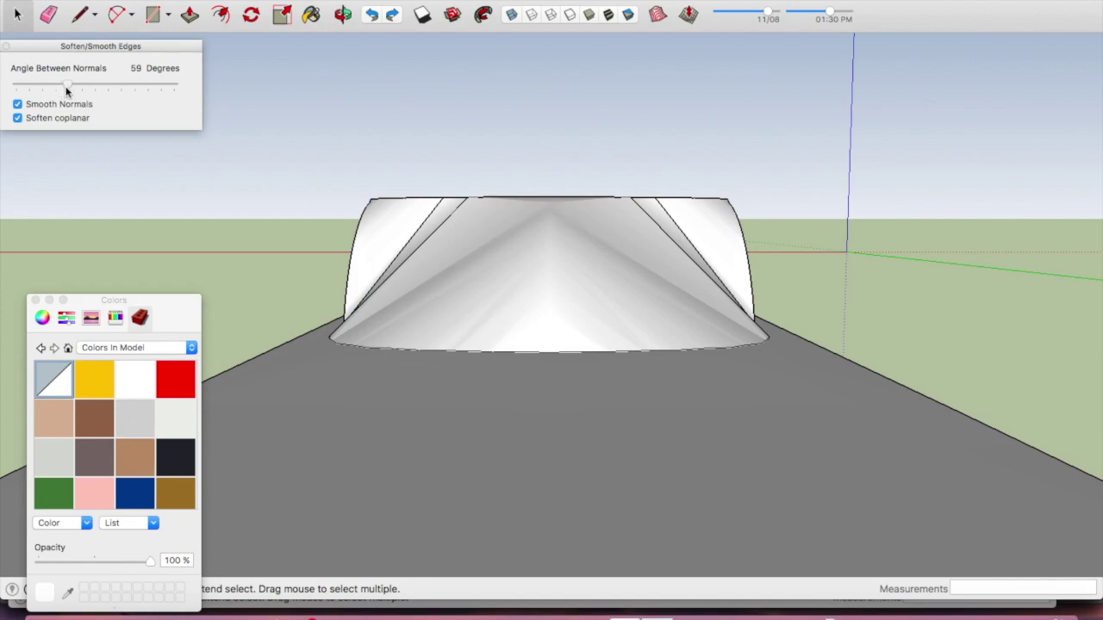
pyautogui.click(376, 140)
pyautogui.press('o')
pyautogui.moveTo(501, 253)
pyautogui.mouseDown()
pyautogui.moveTo(665, 388)
pyautogui.moveTo(610, 337)
pyautogui.mouseUp()
pyautogui.press('b')
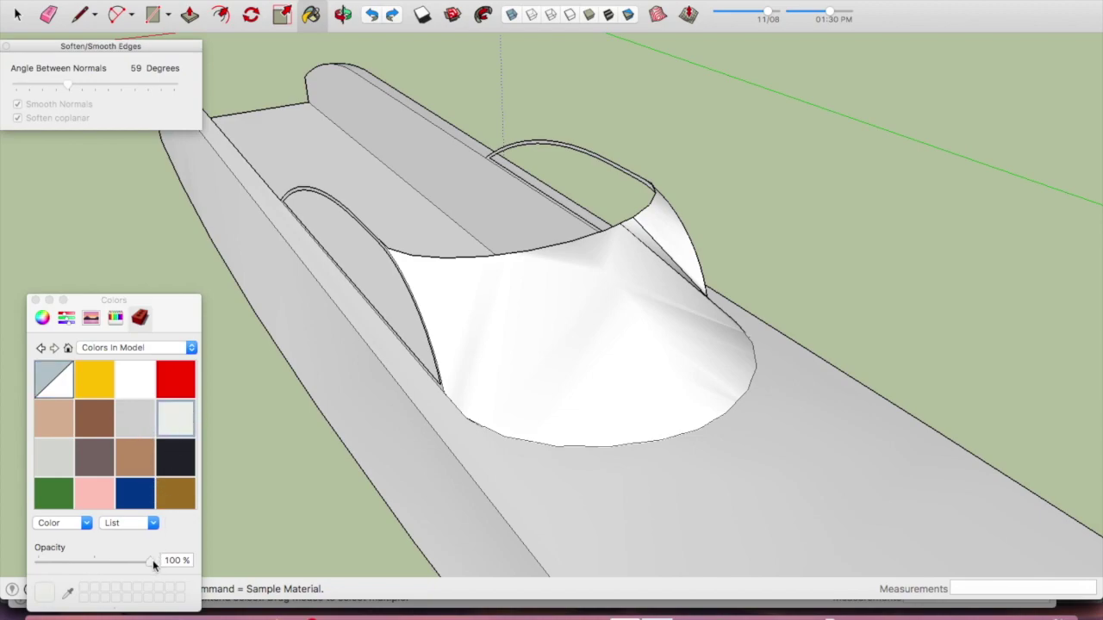
# Paint the windshield and canopy top with 41% opacity translucent glass
pyautogui.click(518, 370)
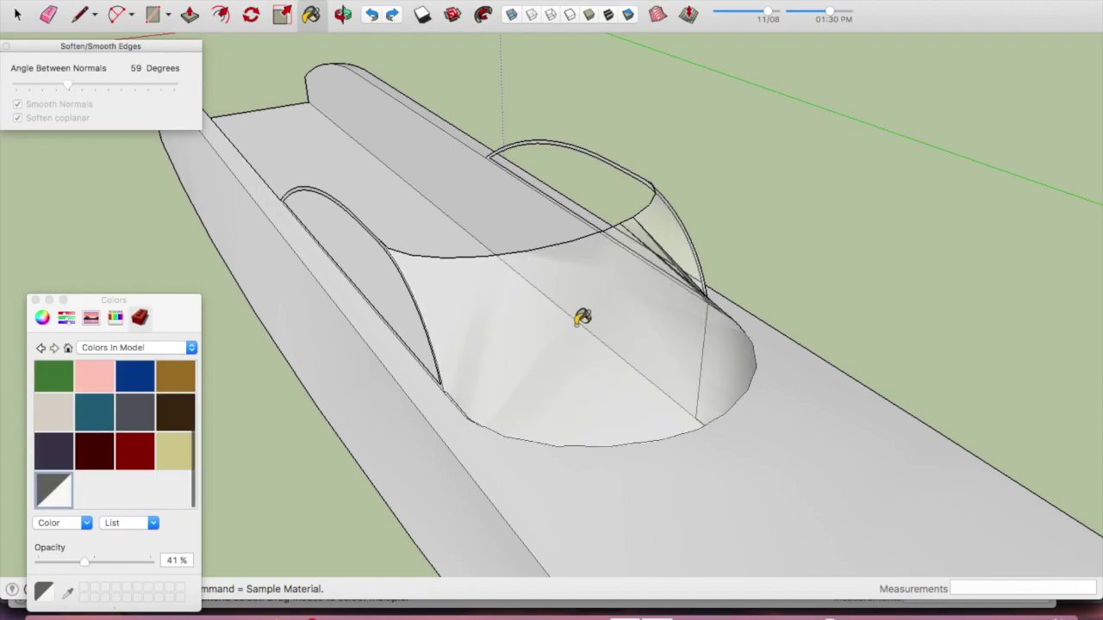
pyautogui.press('o')
pyautogui.moveTo(612, 295); pyautogui.dragTo(178, 300)
pyautogui.moveTo(178, 300)
pyautogui.mouseDown(button='middle')
pyautogui.moveTo(47, 194)
pyautogui.moveTo(399, 306)
pyautogui.mouseUp(button='middle')
pyautogui.click(503, 226)
pyautogui.press('space')
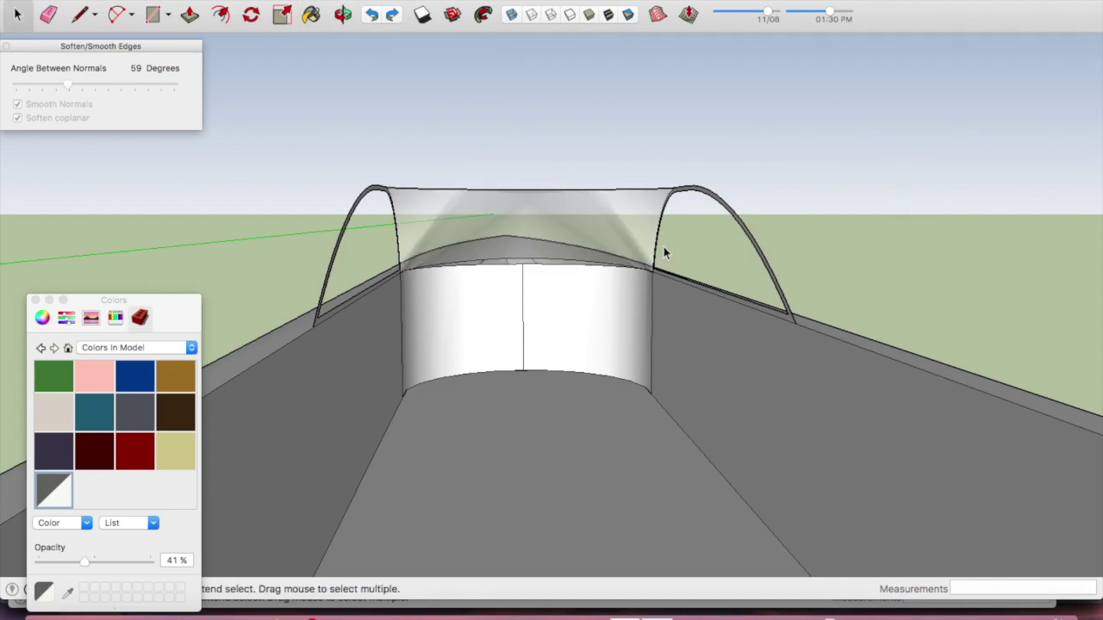
# Turn on X-ray view and orbit to a rear view of the hull
pyautogui.press('o')
pyautogui.moveTo(664, 246)
pyautogui.mouseDown()
pyautogui.moveTo(271, 374)
pyautogui.moveTo(364, 313)
pyautogui.moveTo(349, 216)
pyautogui.moveTo(375, 105)
pyautogui.mouseUp()
pyautogui.click(422, 19)
pyautogui.moveTo(483, 172)
pyautogui.mouseDown()
pyautogui.moveTo(353, 247)
pyautogui.moveTo(491, 285)
pyautogui.moveTo(706, 290)
pyautogui.moveTo(783, 253)
pyautogui.moveTo(795, 199)
pyautogui.moveTo(630, 159)
pyautogui.moveTo(611, 246)
pyautogui.moveTo(554, 227)
pyautogui.moveTo(423, 241)
pyautogui.moveTo(590, 206)
pyautogui.mouseUp()
pyautogui.scroll(-5, 590, 207)
pyautogui.moveTo(630, 153)
pyautogui.mouseDown()
pyautogui.moveTo(692, 66)
pyautogui.moveTo(751, 119)
pyautogui.moveTo(620, 221)
pyautogui.mouseUp()
pyautogui.scroll(5, 557, 200)
pyautogui.moveTo(684, 184)
pyautogui.mouseDown()
pyautogui.moveTo(388, 234)
pyautogui.moveTo(603, 222)
pyautogui.mouseUp()
pyautogui.scroll(3, 492, 197)
pyautogui.scroll(-3, 492, 198)
pyautogui.moveTo(492, 198); pyautogui.dragTo(290, 115)
pyautogui.scroll(2, 338, 178)
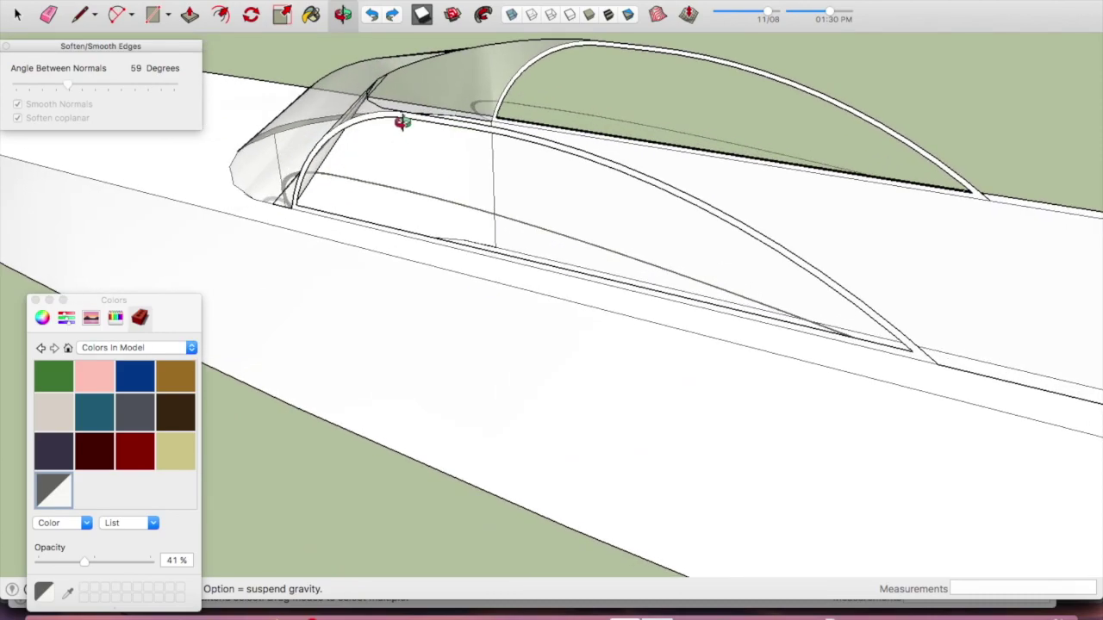
pyautogui.scroll(4, 403, 123)
pyautogui.moveTo(417, 153)
pyautogui.mouseDown()
pyautogui.moveTo(423, 167)
pyautogui.moveTo(322, 129)
pyautogui.moveTo(331, 153)
pyautogui.moveTo(456, 123)
pyautogui.moveTo(647, 100)
pyautogui.moveTo(660, 49)
pyautogui.moveTo(638, 40)
pyautogui.moveTo(355, 161)
pyautogui.moveTo(399, 164)
pyautogui.moveTo(381, 189)
pyautogui.moveTo(390, 164)
pyautogui.moveTo(566, 215)
pyautogui.moveTo(647, 176)
pyautogui.mouseUp()
pyautogui.scroll(-10, 566, 215)
pyautogui.scroll(10, 530, 197)
pyautogui.moveTo(551, 197); pyautogui.dragTo(672, 136)
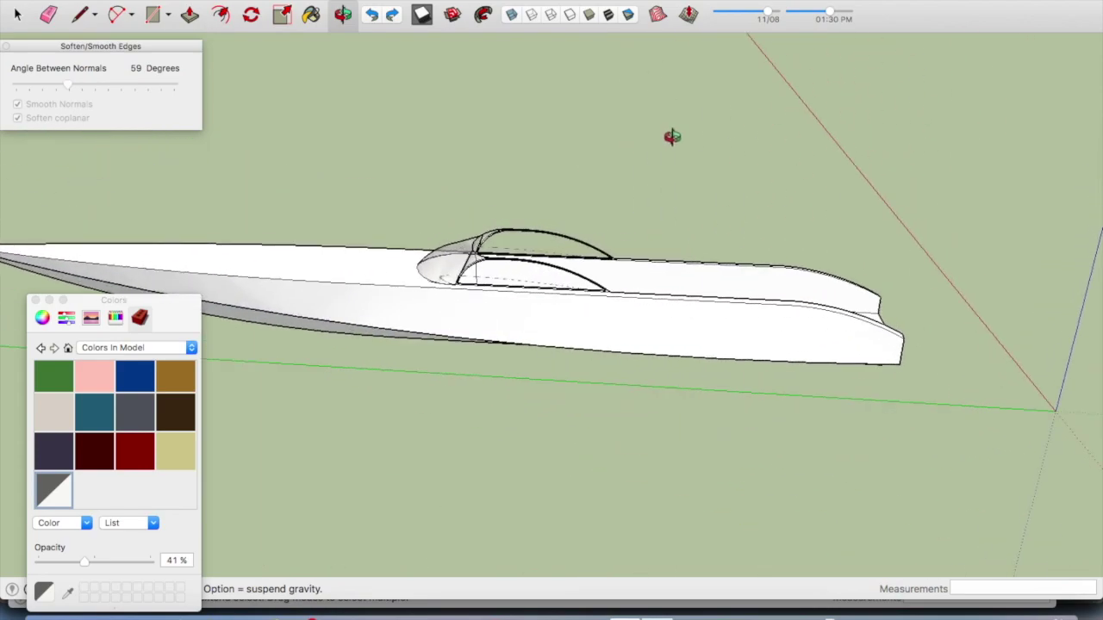
pyautogui.scroll(-3, 681, 172)
pyautogui.scroll(-2, 681, 172)
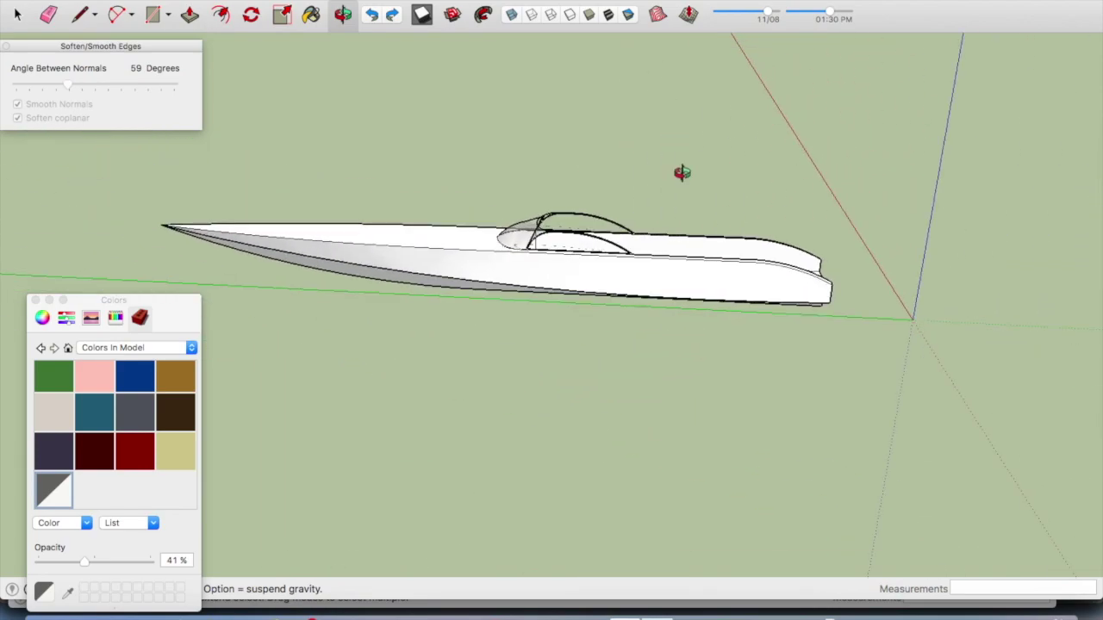
pyautogui.moveTo(483, 224)
pyautogui.mouseDown()
pyautogui.moveTo(611, 216)
pyautogui.moveTo(857, 167)
pyautogui.moveTo(1053, 148)
pyautogui.mouseUp()
pyautogui.moveTo(699, 192)
pyautogui.mouseDown()
pyautogui.moveTo(718, 216)
pyautogui.moveTo(767, 216)
pyautogui.mouseUp()
pyautogui.moveTo(399, 206)
pyautogui.mouseDown()
pyautogui.moveTo(677, 202)
pyautogui.moveTo(505, 187)
pyautogui.mouseUp()
pyautogui.moveTo(435, 190); pyautogui.dragTo(688, 202)
pyautogui.moveTo(391, 201)
pyautogui.mouseDown()
pyautogui.moveTo(603, 202)
pyautogui.moveTo(650, 180)
pyautogui.moveTo(654, 125)
pyautogui.moveTo(620, 98)
pyautogui.moveTo(492, 91)
pyautogui.moveTo(628, 187)
pyautogui.moveTo(384, 161)
pyautogui.mouseUp()
pyautogui.moveTo(705, 215); pyautogui.dragTo(137, 211)
pyautogui.moveTo(555, 157)
pyautogui.mouseDown()
pyautogui.moveTo(468, 175)
pyautogui.moveTo(493, 285)
pyautogui.mouseUp()
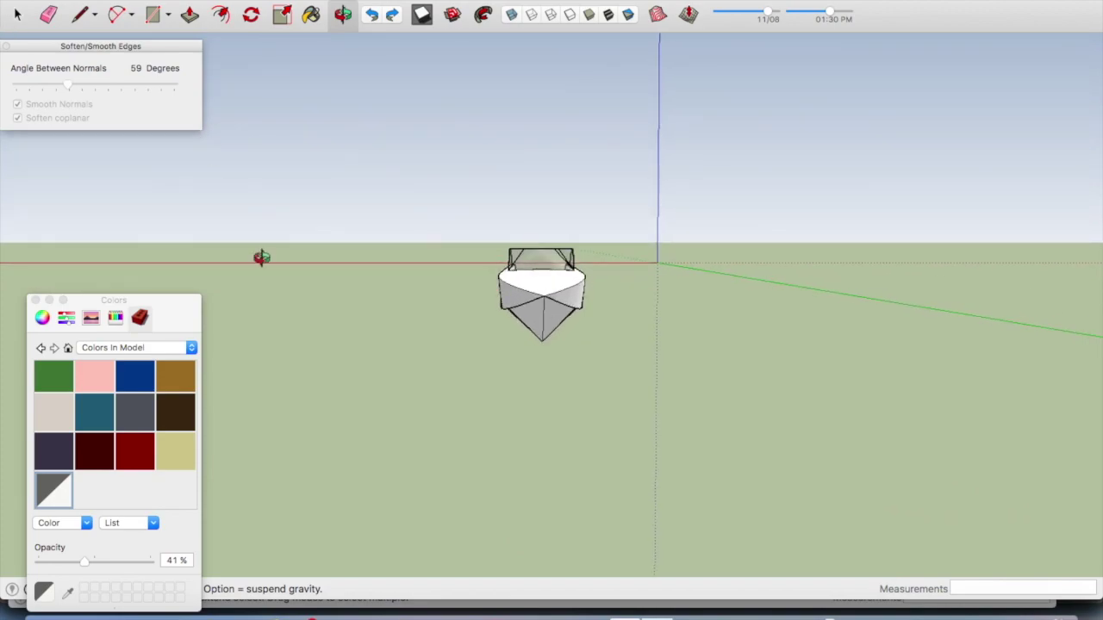
pyautogui.rightClick(775, 612)
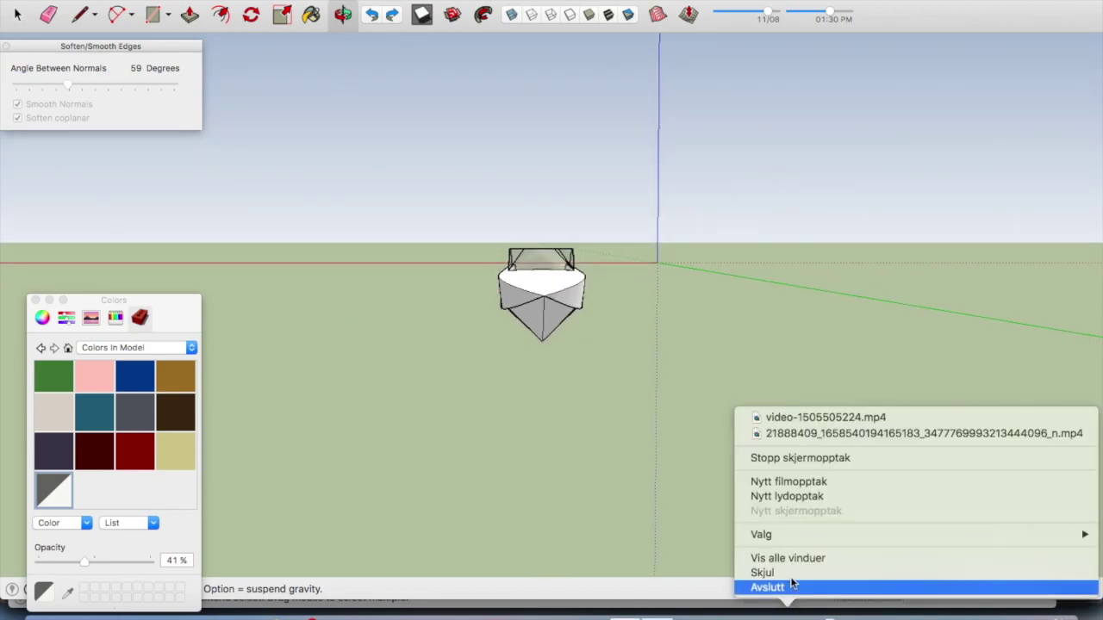